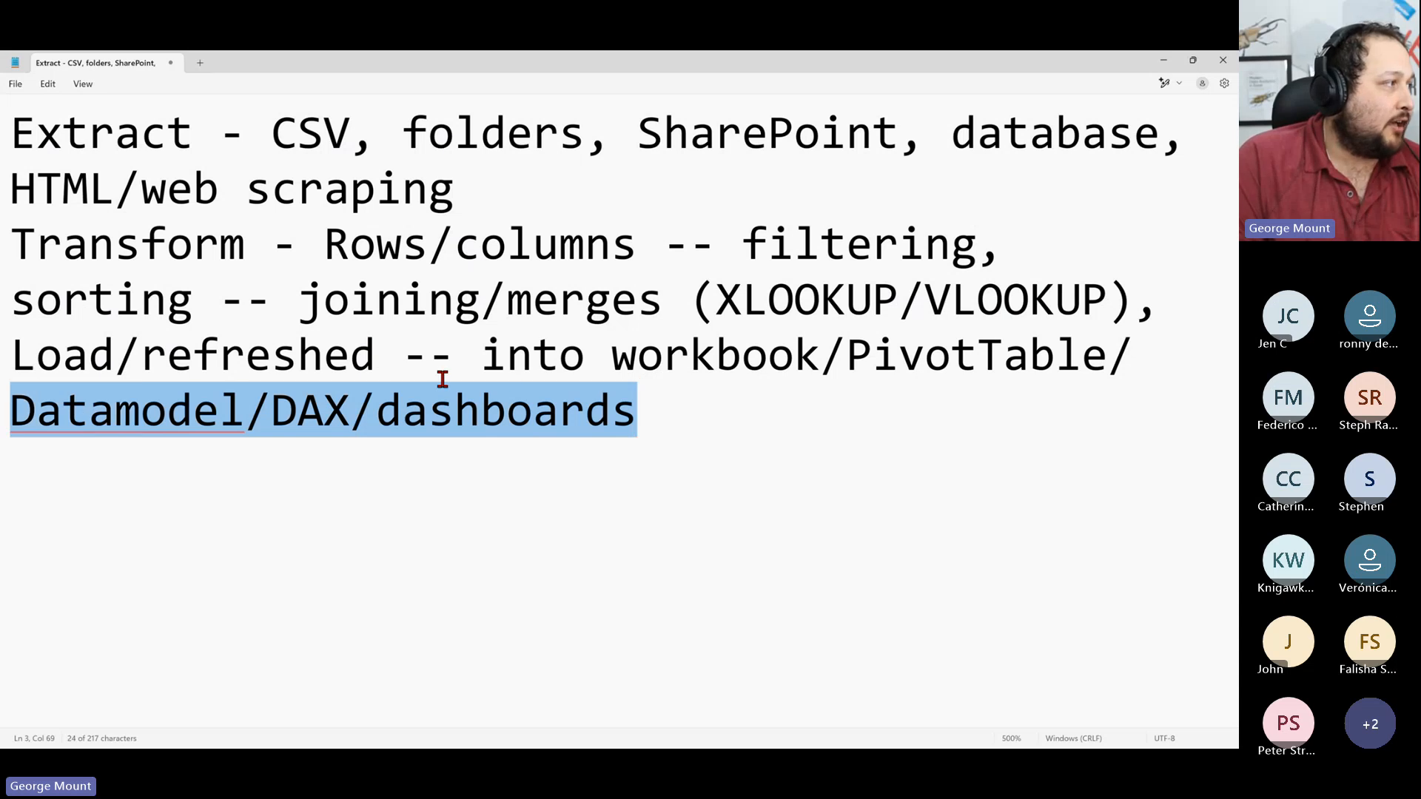
- Number the Extract, Transform and Load/refreshed paragraphs as 1., 2. and 3. in the notes
key(Up)
key(shift+End)
click(8, 184)
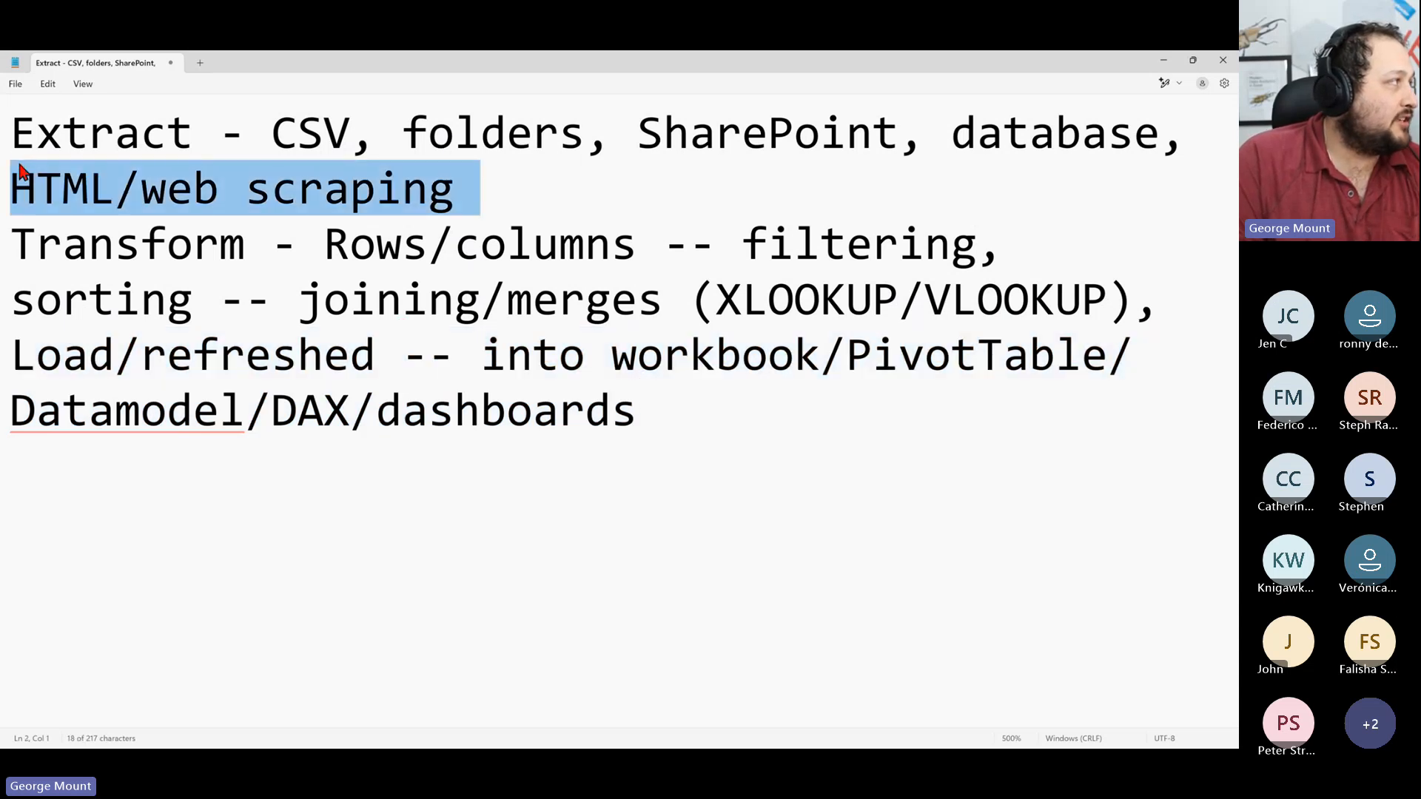
click(12, 132)
text(1.)
key(Down)
key(Down)
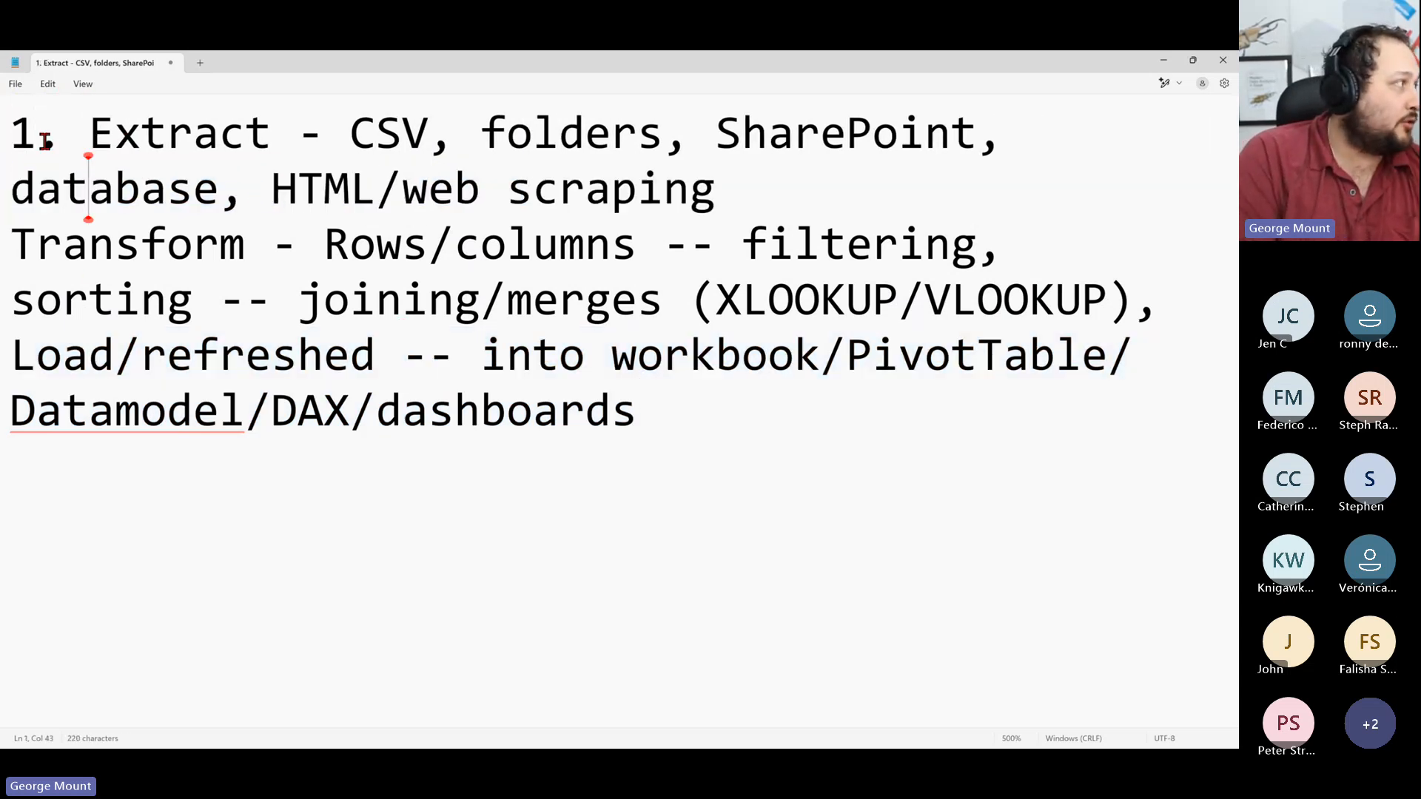
key(Home)
text(2.)
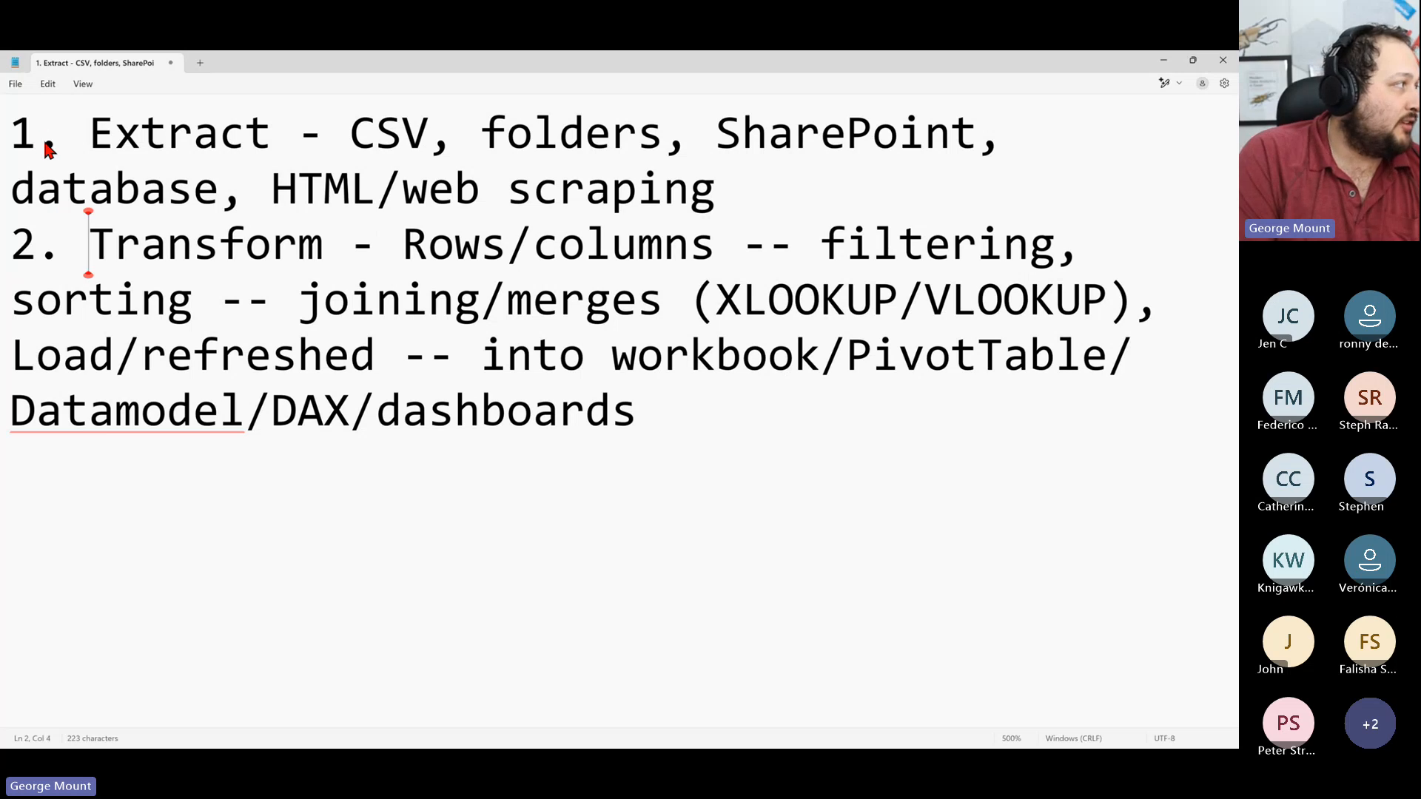
key(Down)
key(Down)
key(Home)
text(3.)
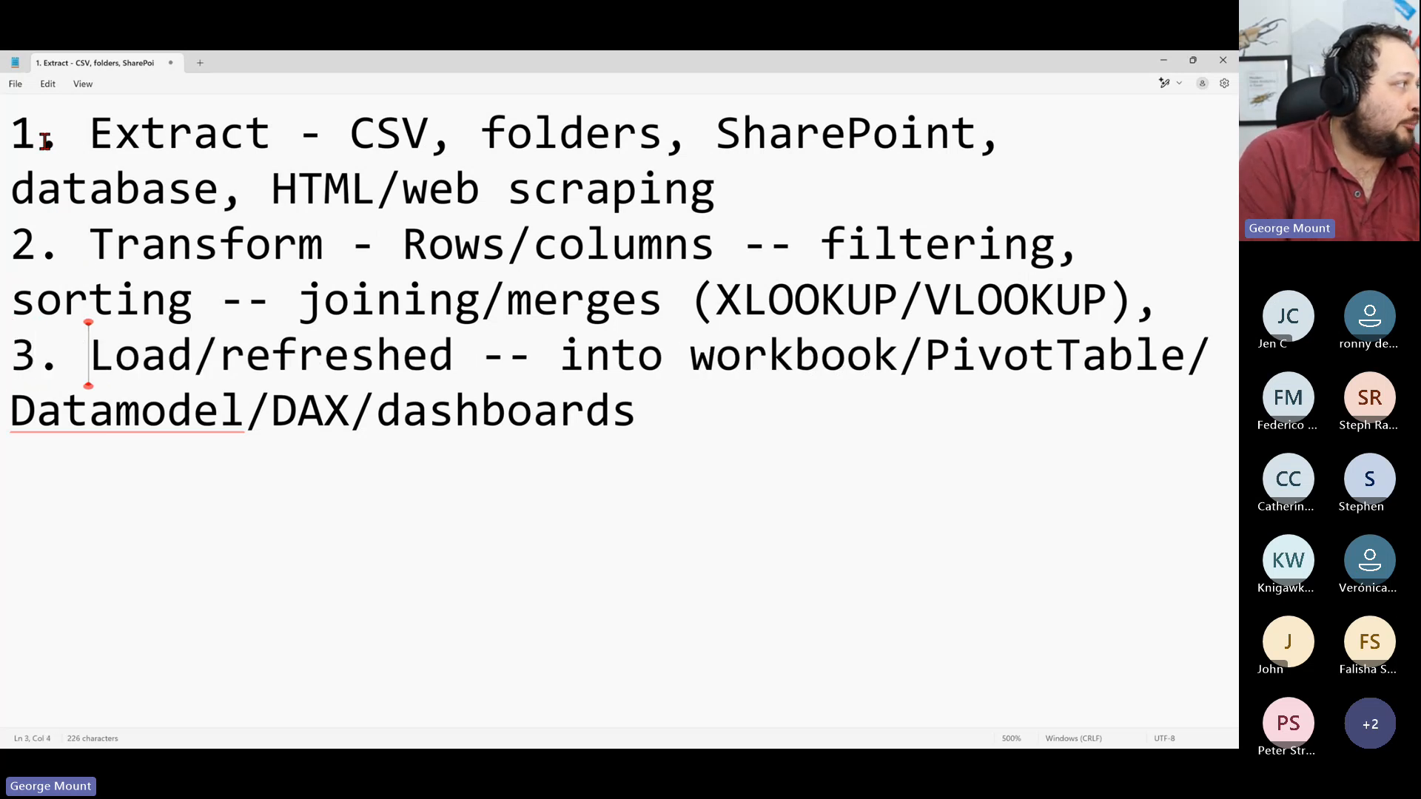
- Separate the three numbered paragraphs from each other with one blank line each
key(Left)
key(Left)
key(Left)
key(Return)
key(Up)
key(Up)
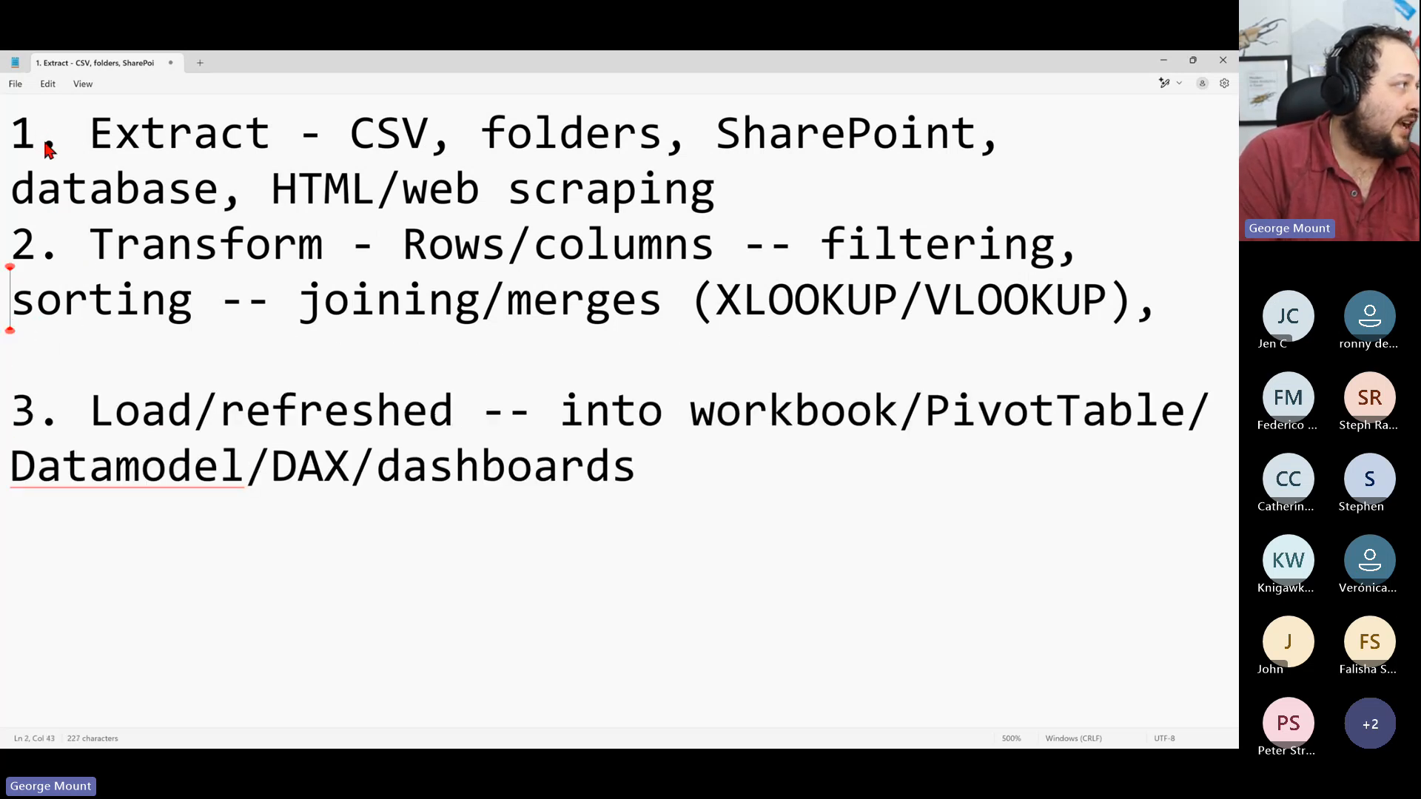
key(Up)
key(Return)
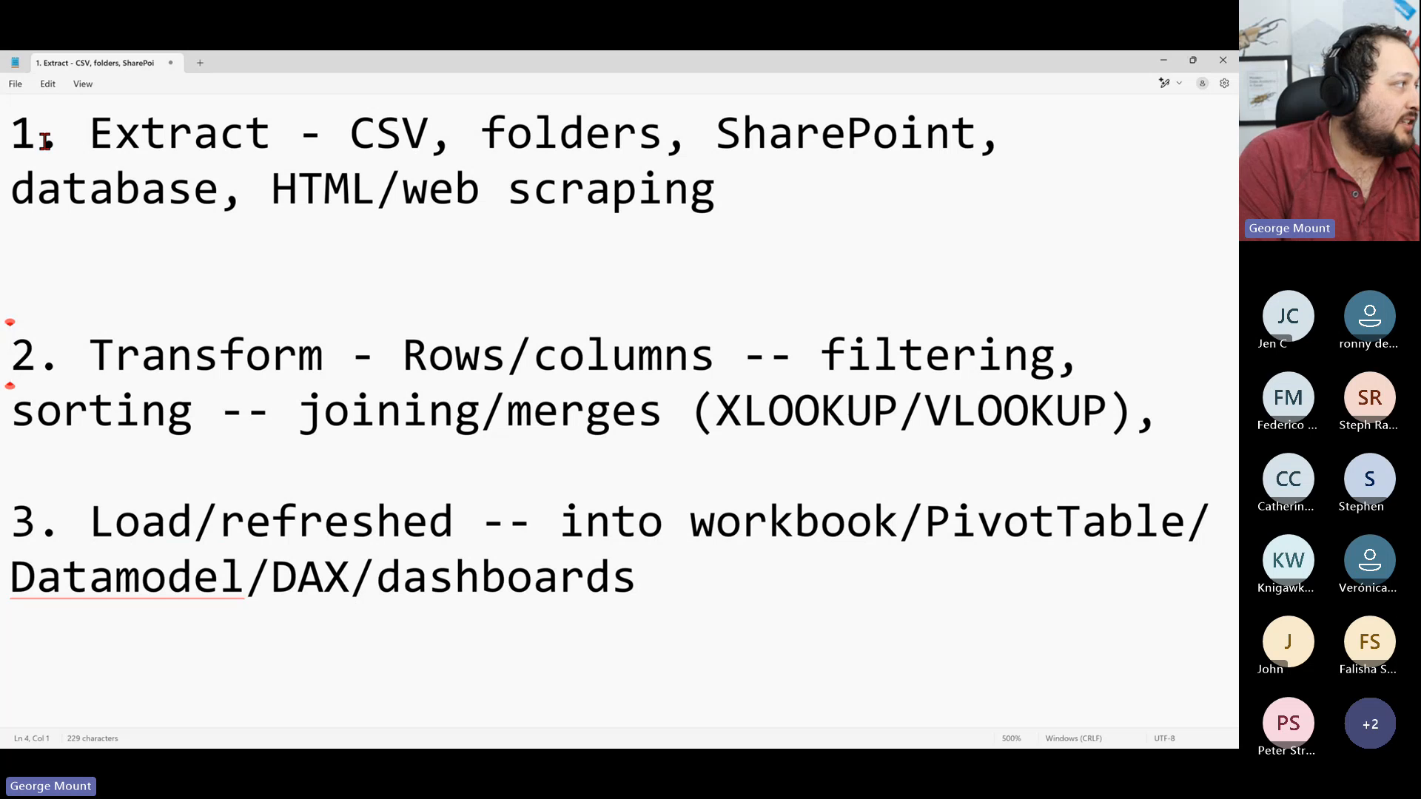
key(Up)
key(Up)
key(Up)
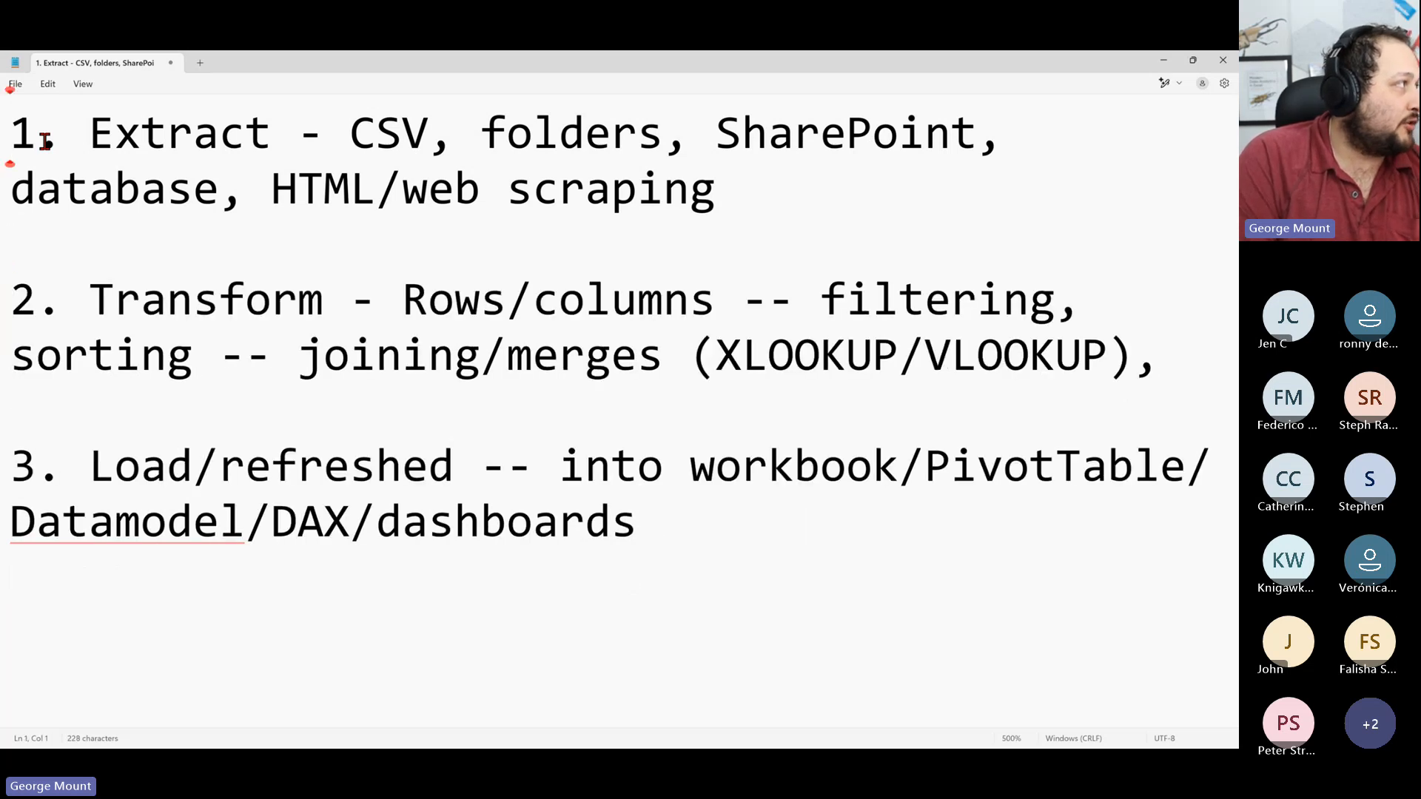
- Add the heading "Manual delete/copy/paste, redo next week" above the numbered list, separated by a blank line
key(Return)
key(Return)
click(44, 141)
text(M)
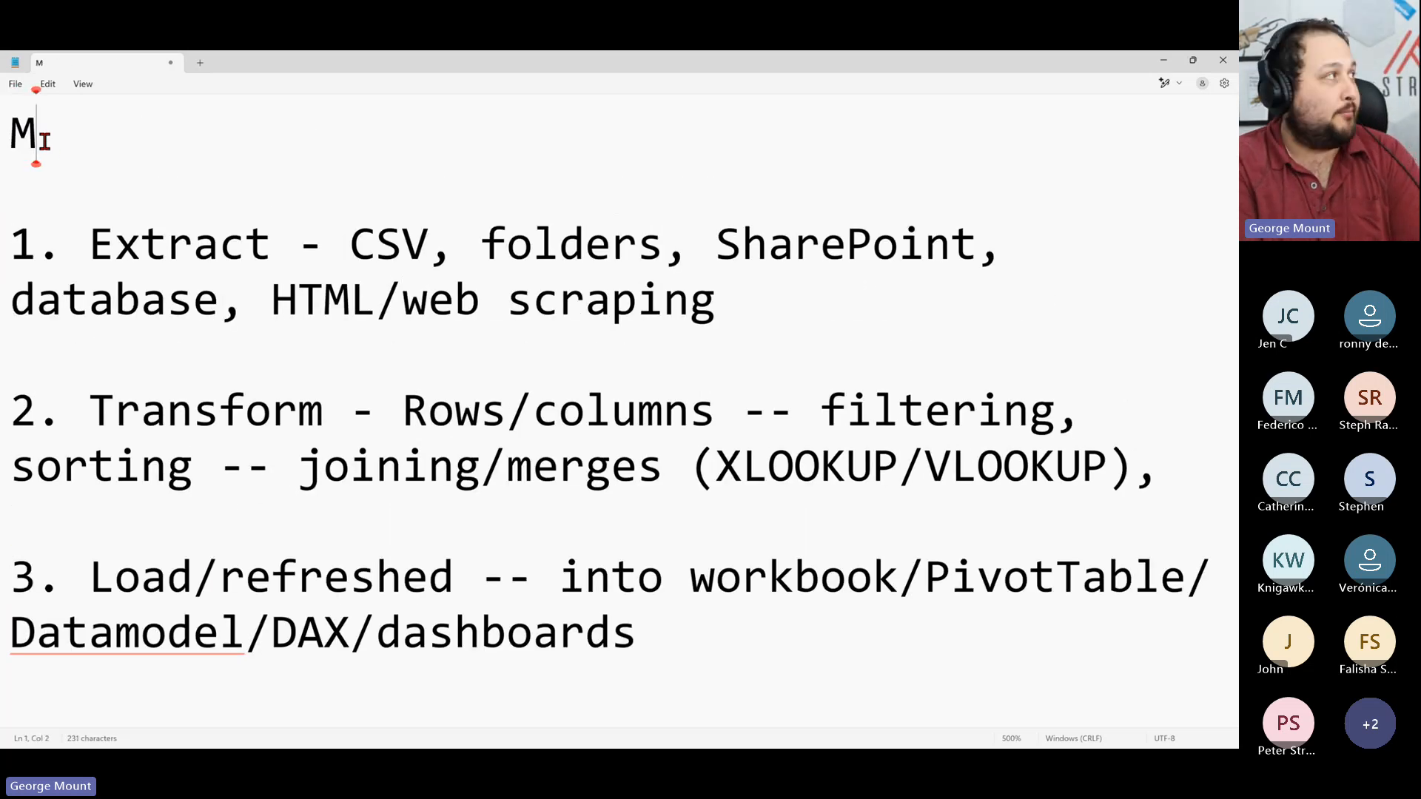
text(anual dete)
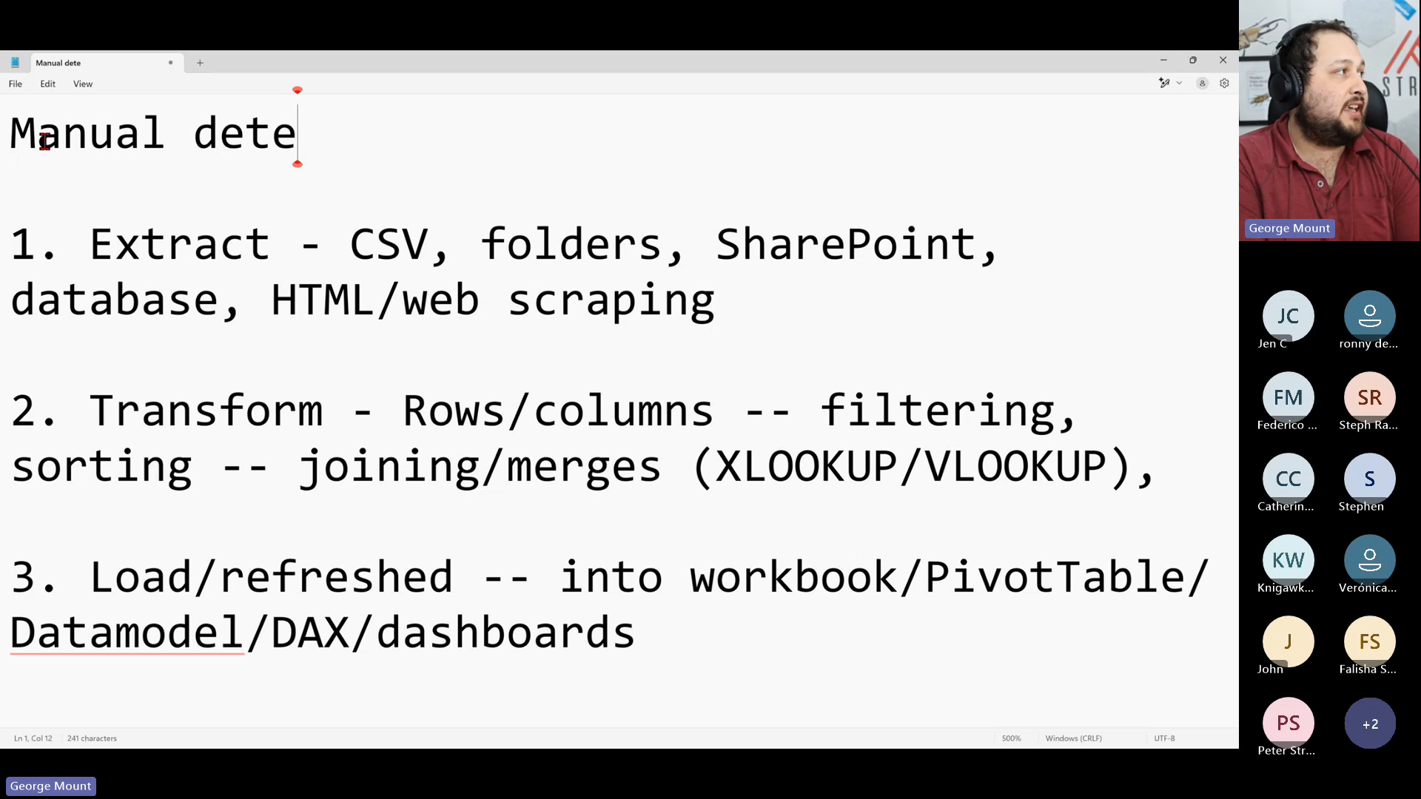
key(BackSpace)
key(BackSpace)
text(lete/copy/)
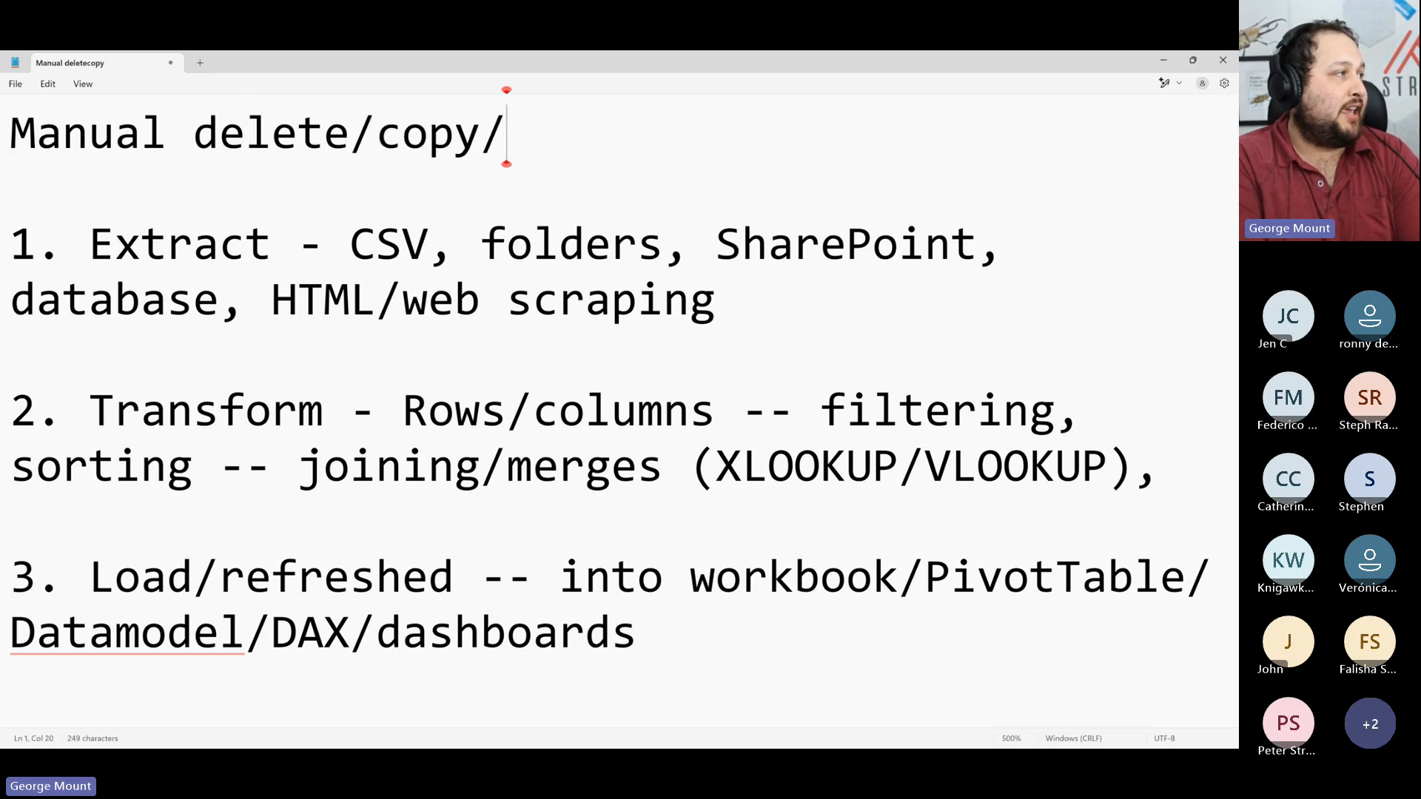
text(aste)
key(BackSpace)
key(BackSpace)
key(BackSpace)
key(BackSpace)
text(pas)
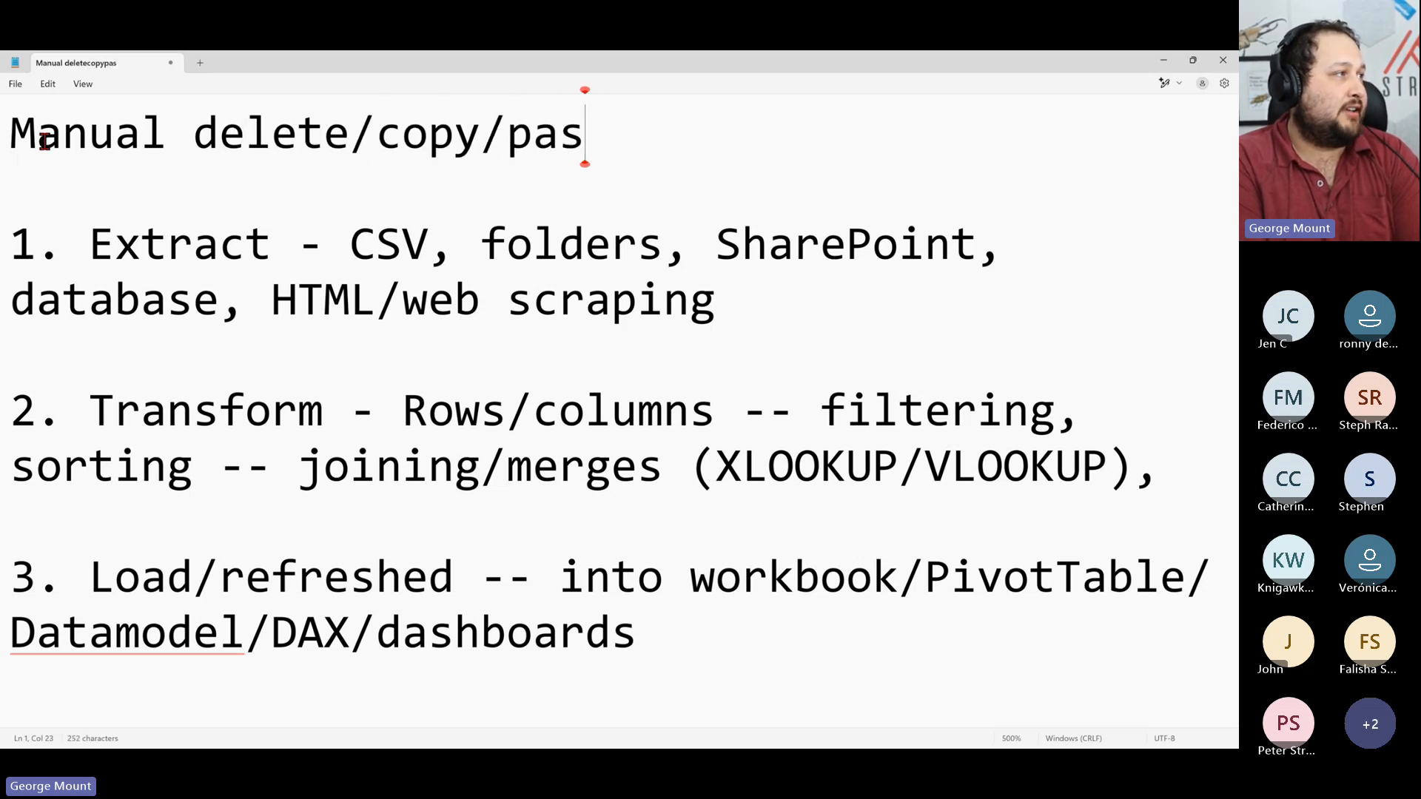
text(te, redo next week)
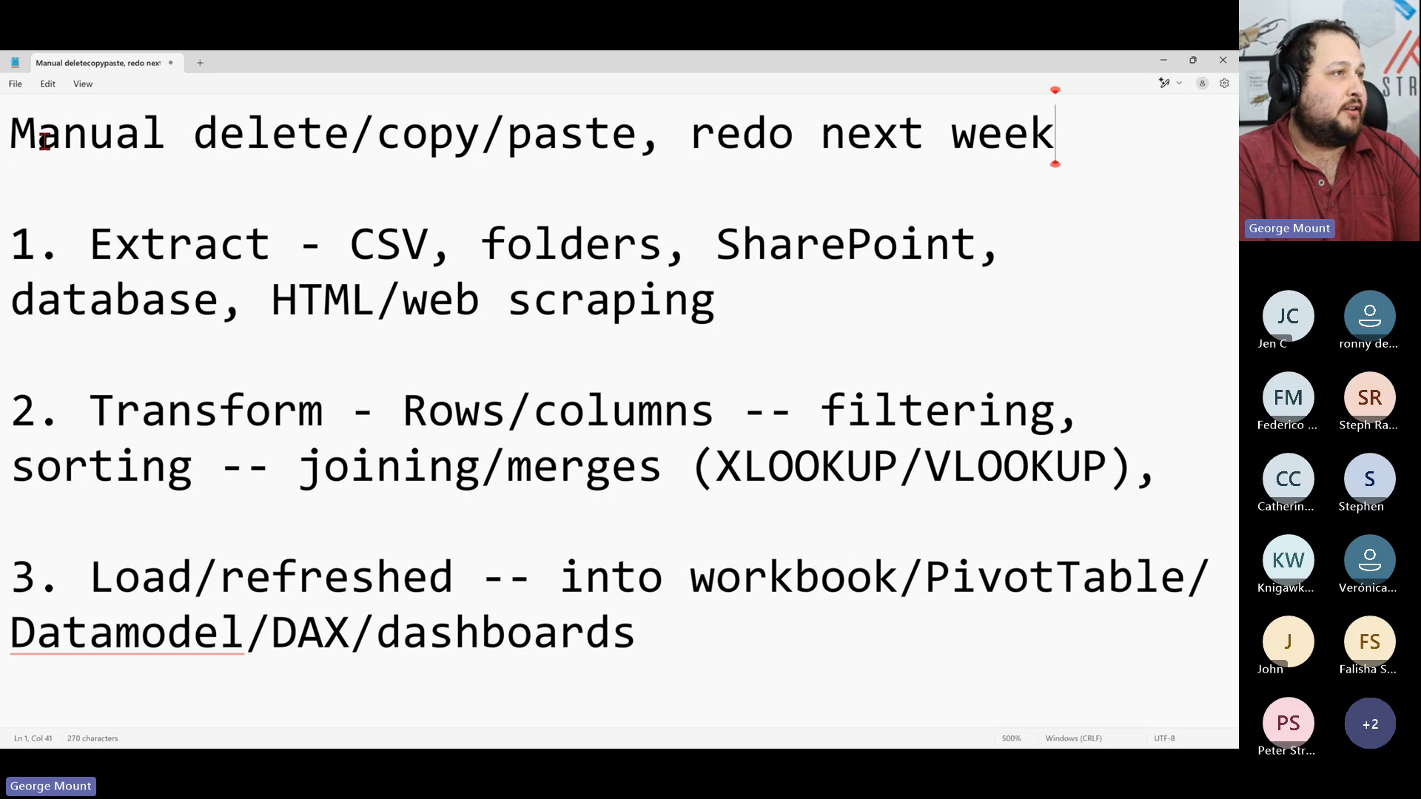
- Frame the heading line with "////" in front of it and "/////" after it
text( /////)
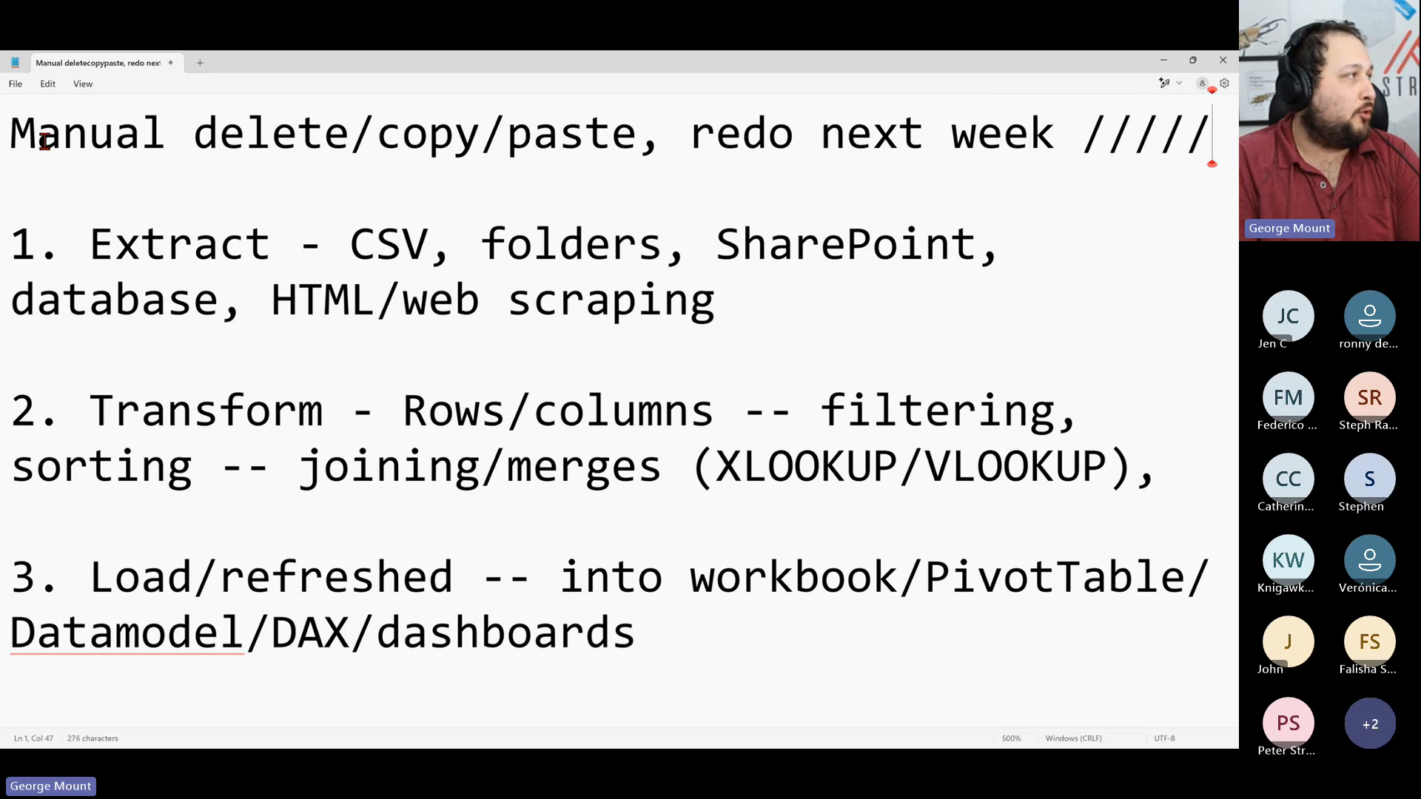
key(Home)
text(////)
key(Down)
key(Down)
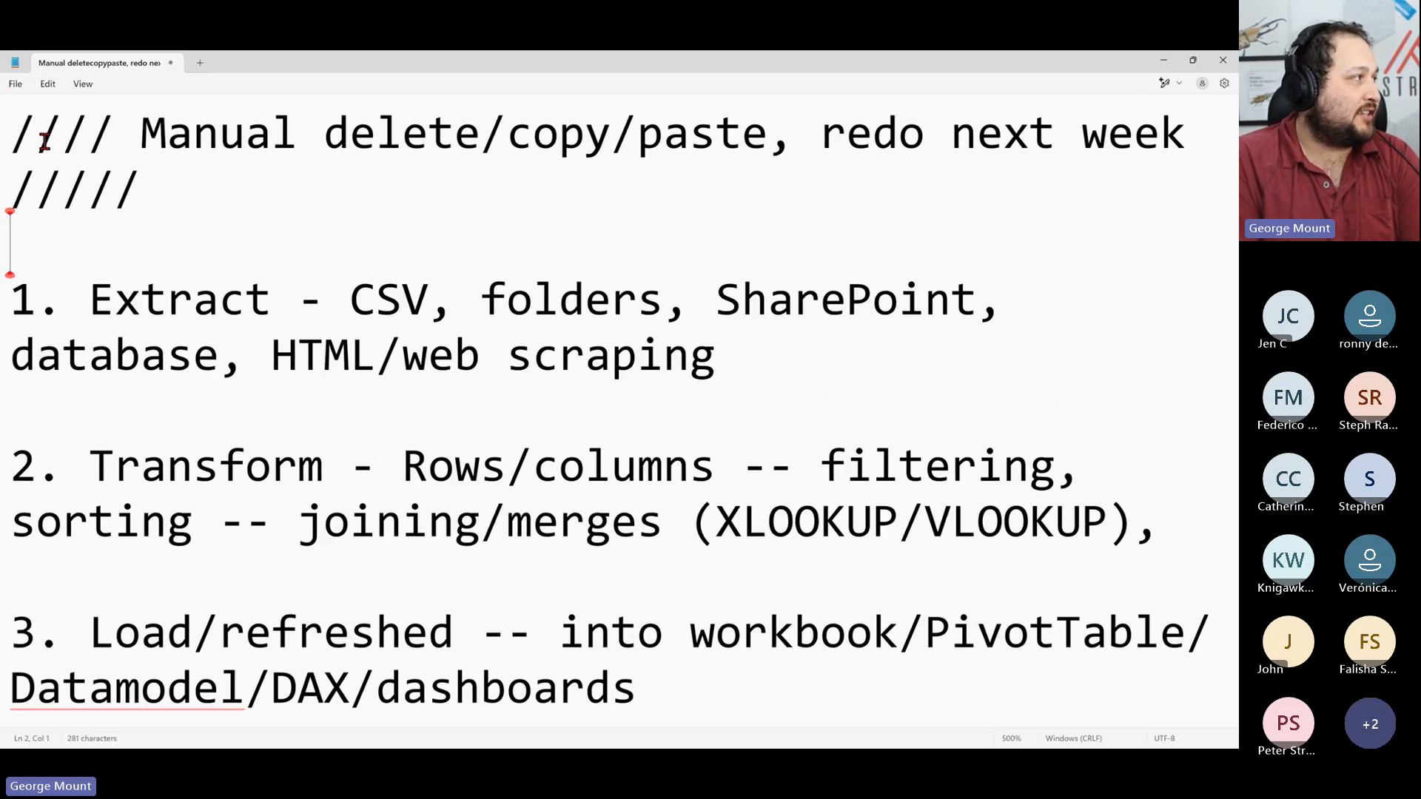
- Review the numbered list by highlighting all of it, followed by the terms Extract, Transform and Load/refreshed
key(shift+Down)
key(shift+Down)
key(shift+Down)
key(shift+Down)
key(shift+Down)
key(shift+Down)
key(shift+Down)
key(shift+Down)
key(shift+Down)
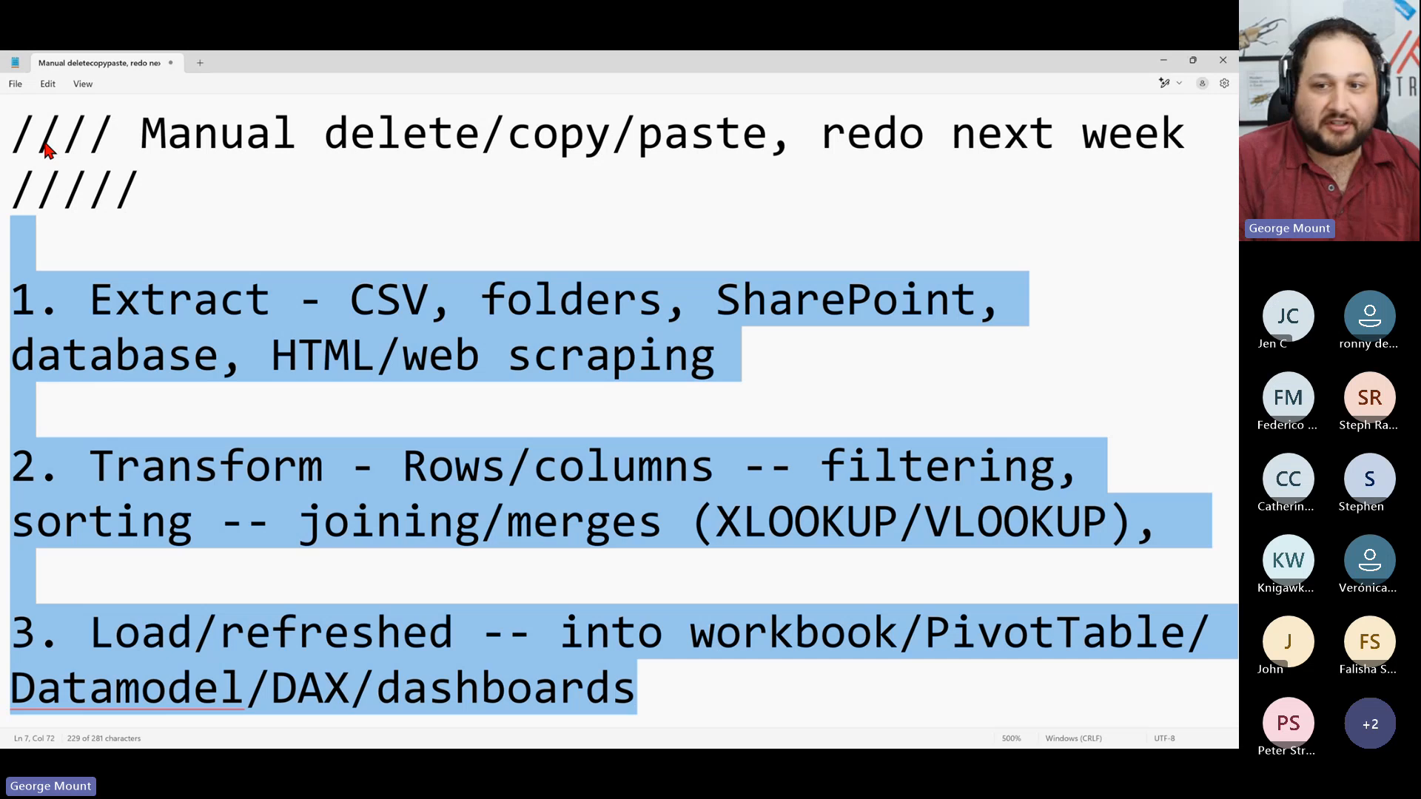
drag(265, 311, 118, 318)
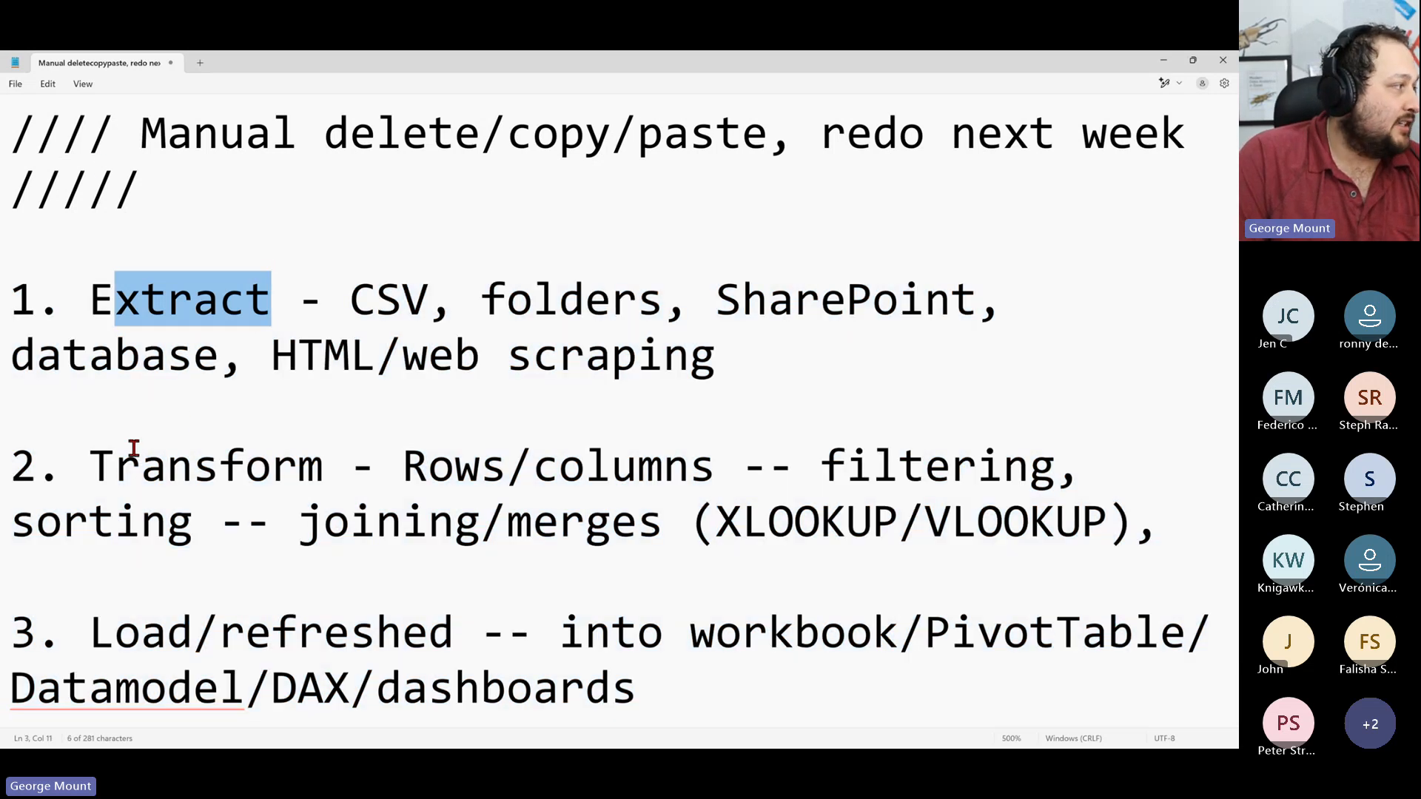
double_click(104, 466)
drag(140, 633, 429, 635)
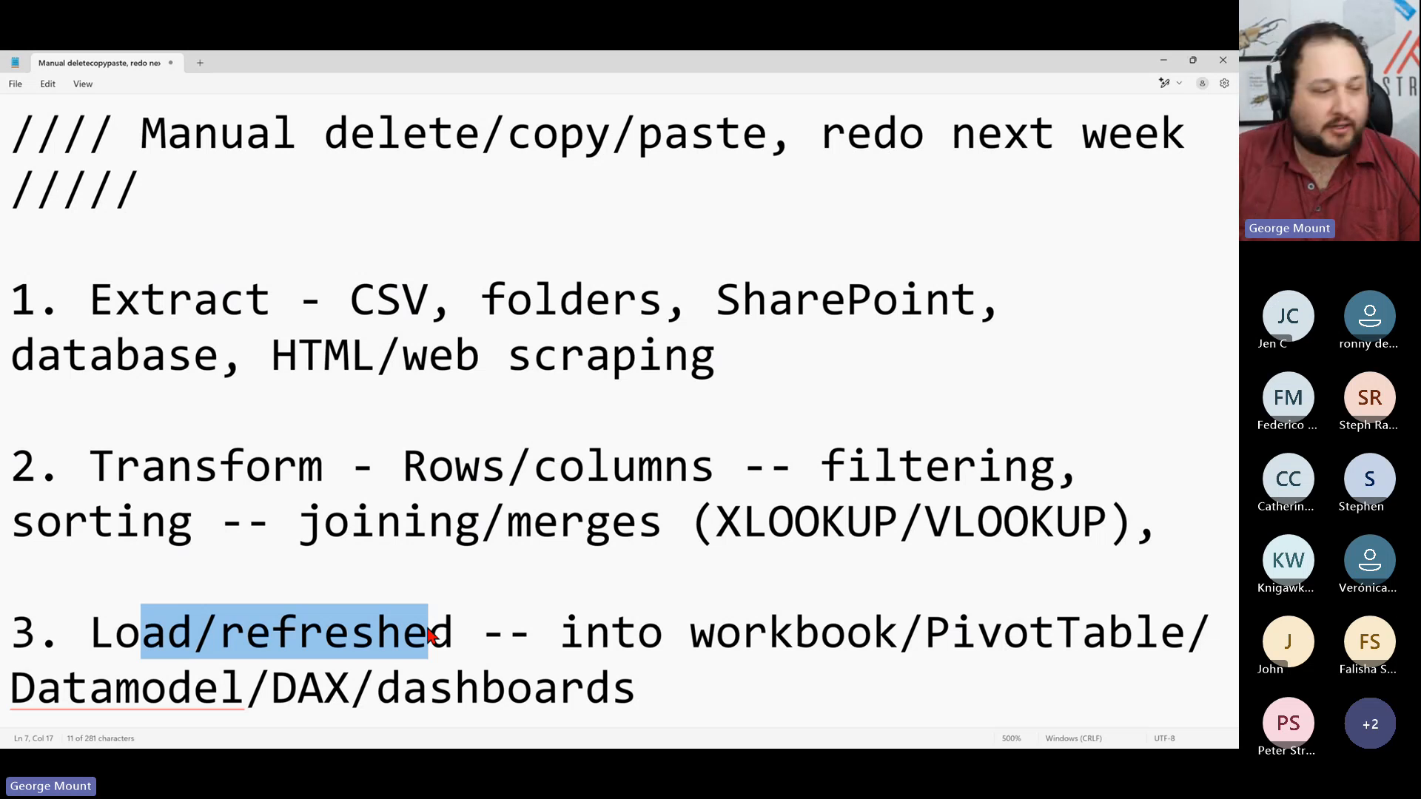
- Switch to the ch_02.xlsx workbook in Excel, collapse the formula bar and enlarge the sheet view to 130%
key(alt+Tab)
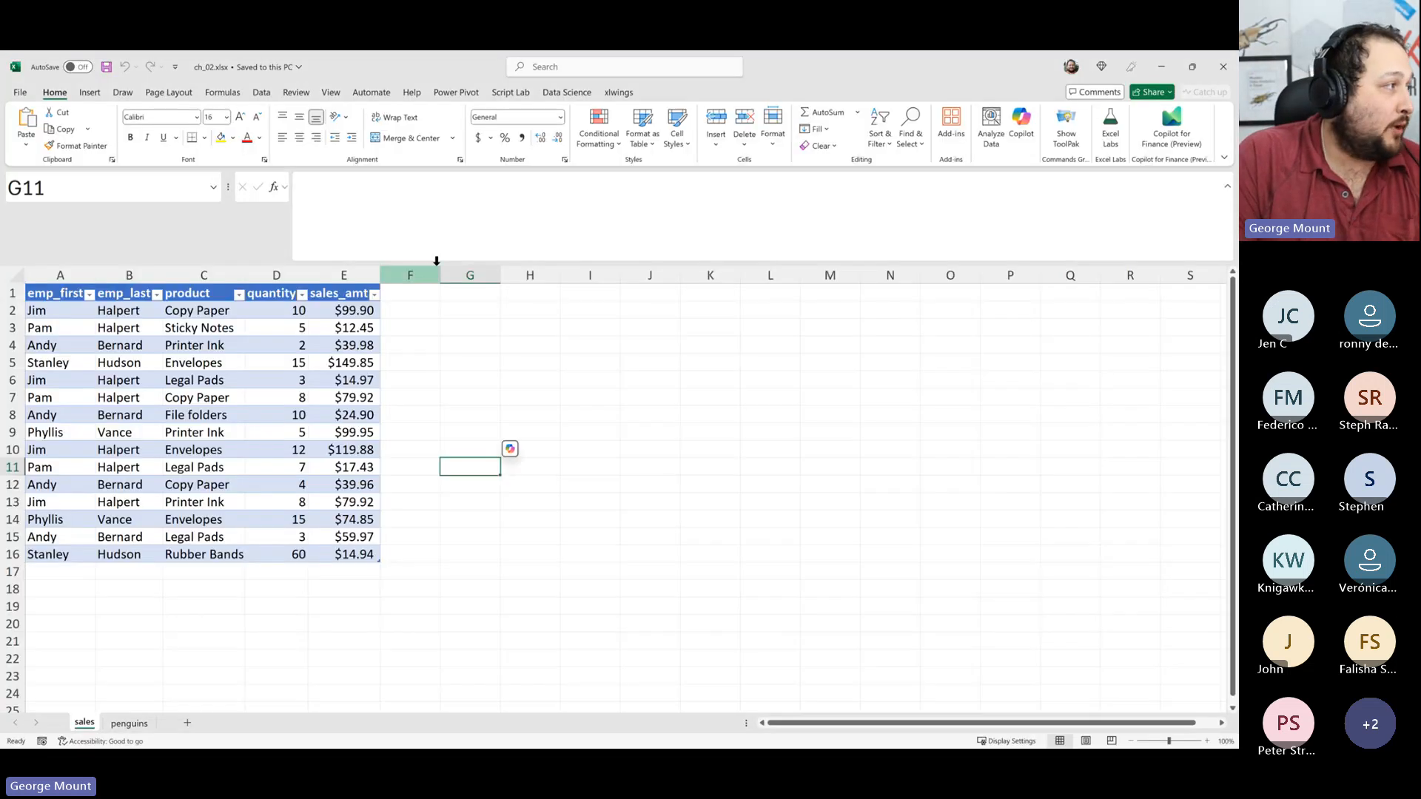
double_click(453, 262)
ctrl+scroll(564, 457, up, 1)
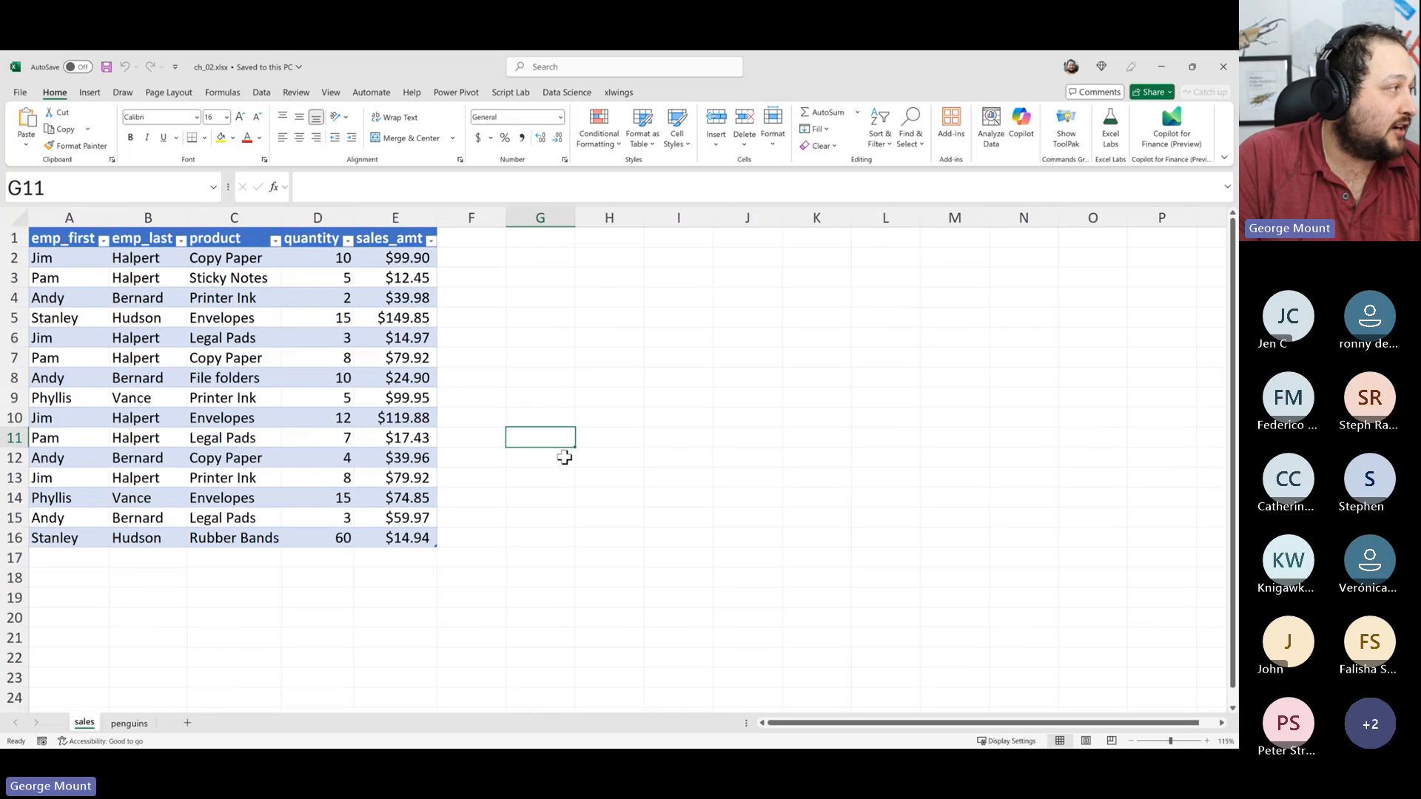
ctrl+scroll(564, 458, up, 1)
key(alt+Tab)
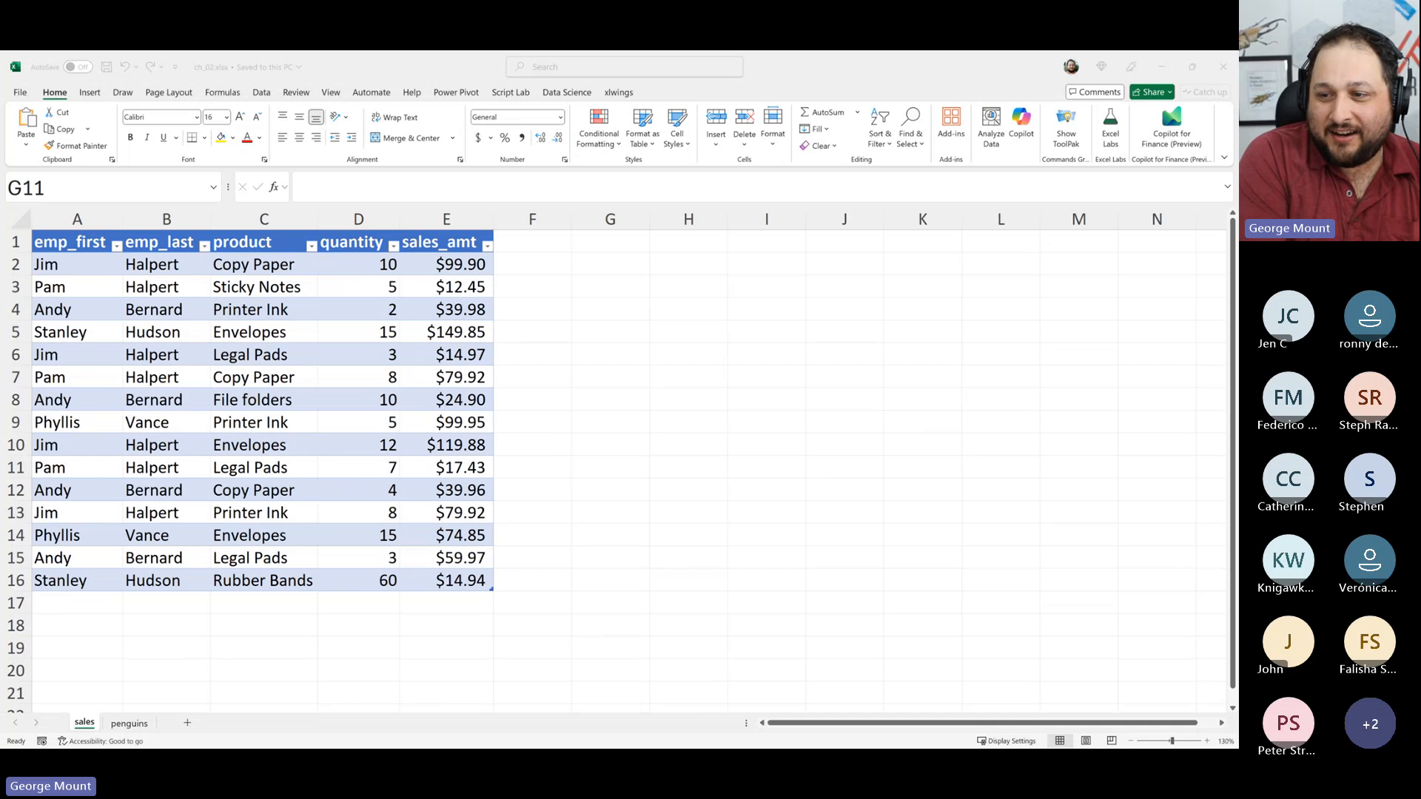
key(alt+Tab)
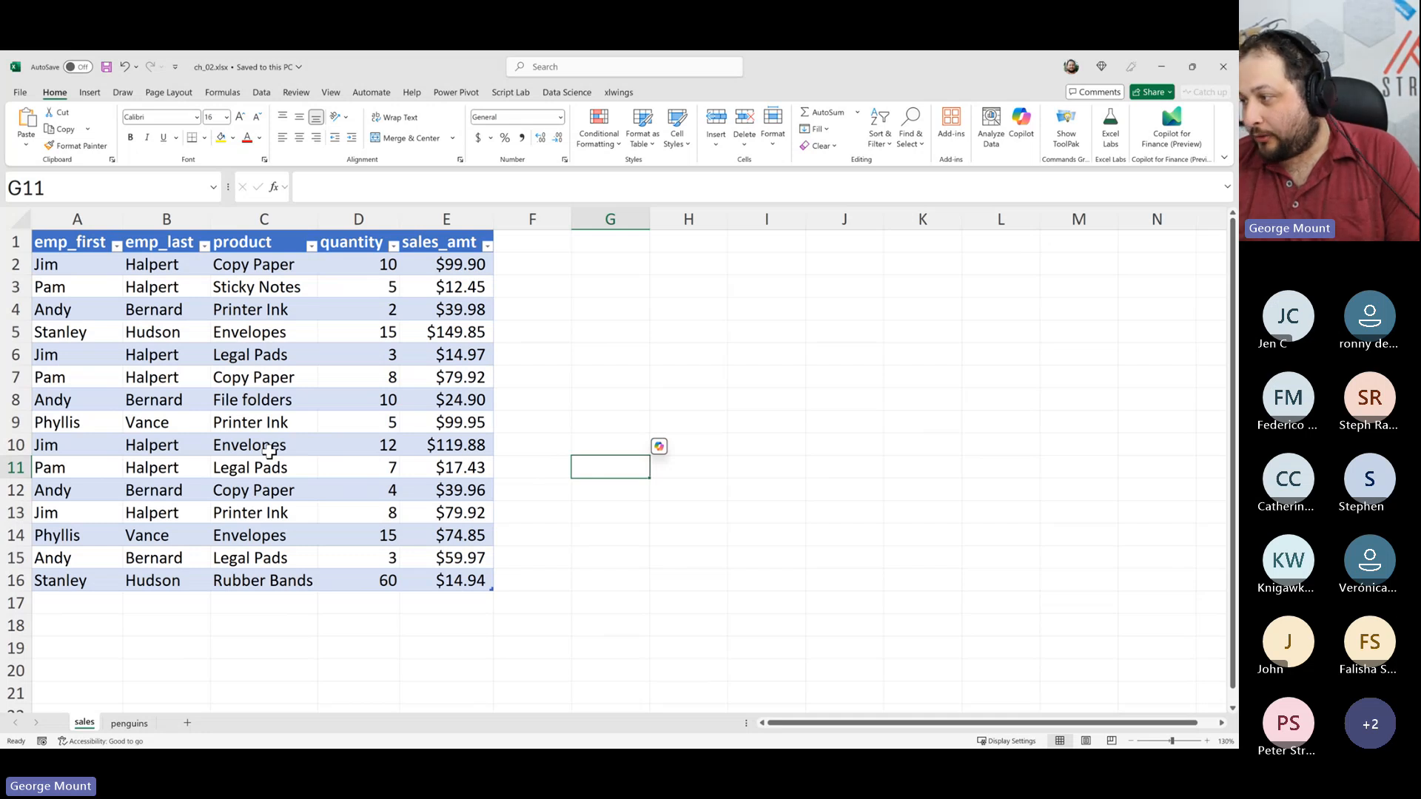
key(alt+Tab)
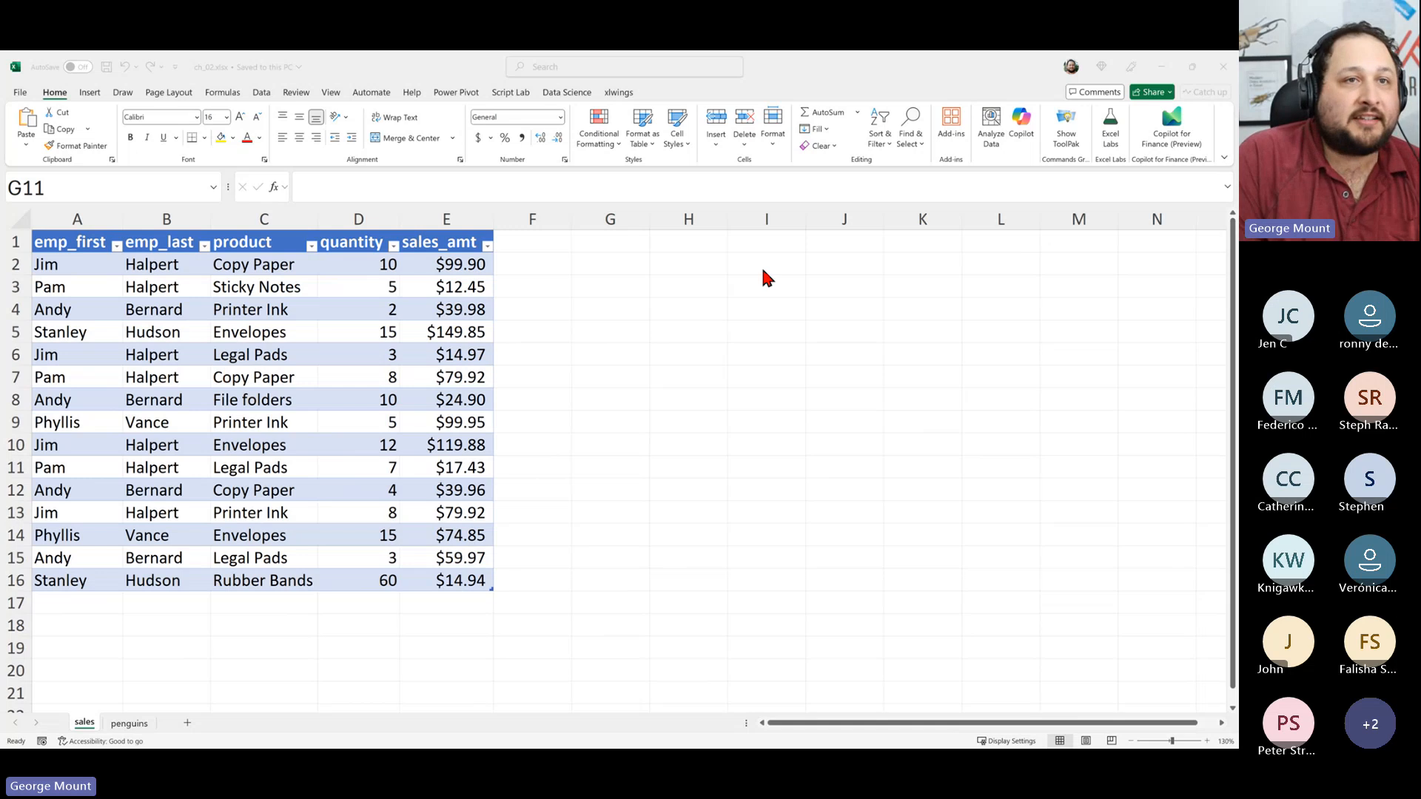
- Switch to the Notepad notes and insert "External workbook," between CSV and folders in the Extract item
key(alt+Tab)
click(299, 259)
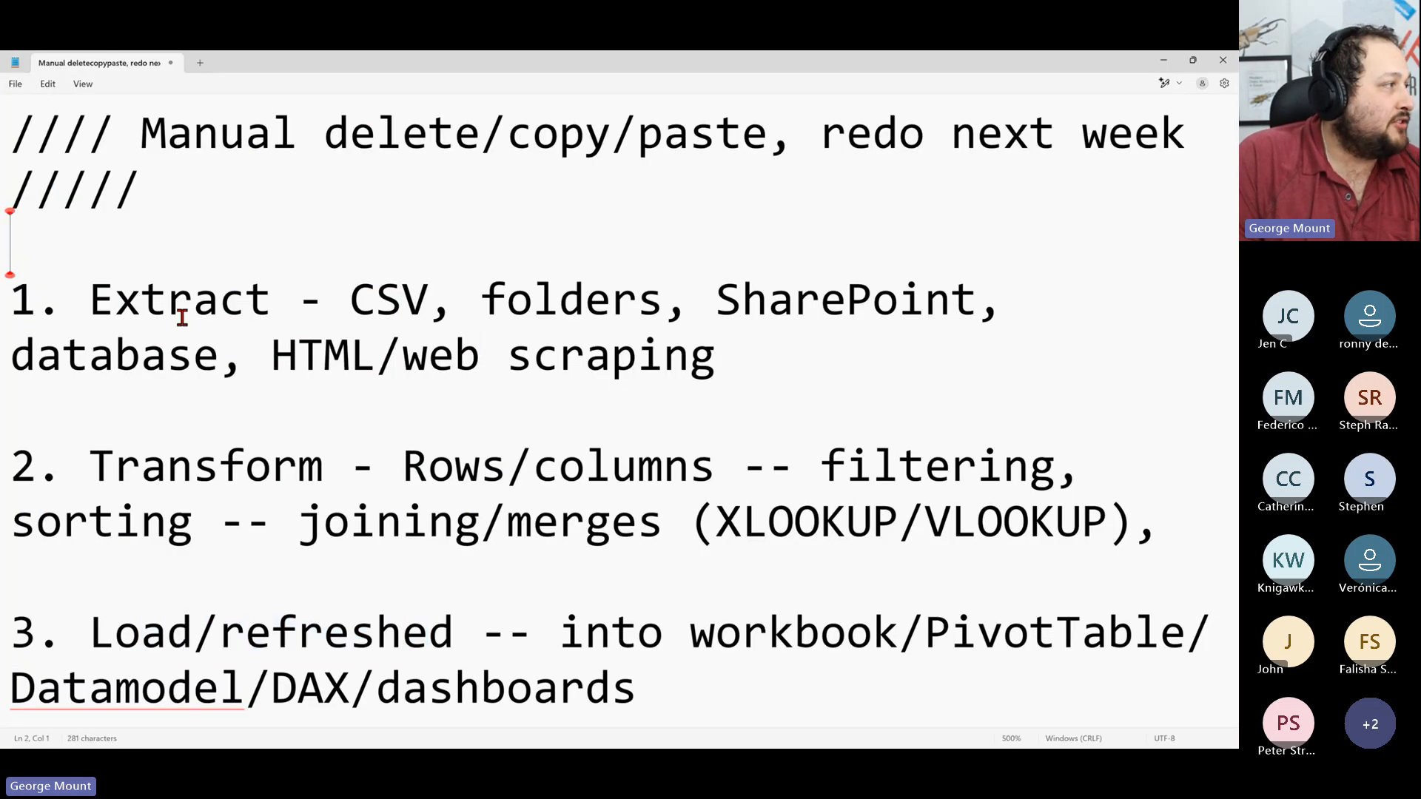
drag(183, 318, 656, 328)
click(659, 318)
drag(324, 303, 454, 308)
click(481, 303)
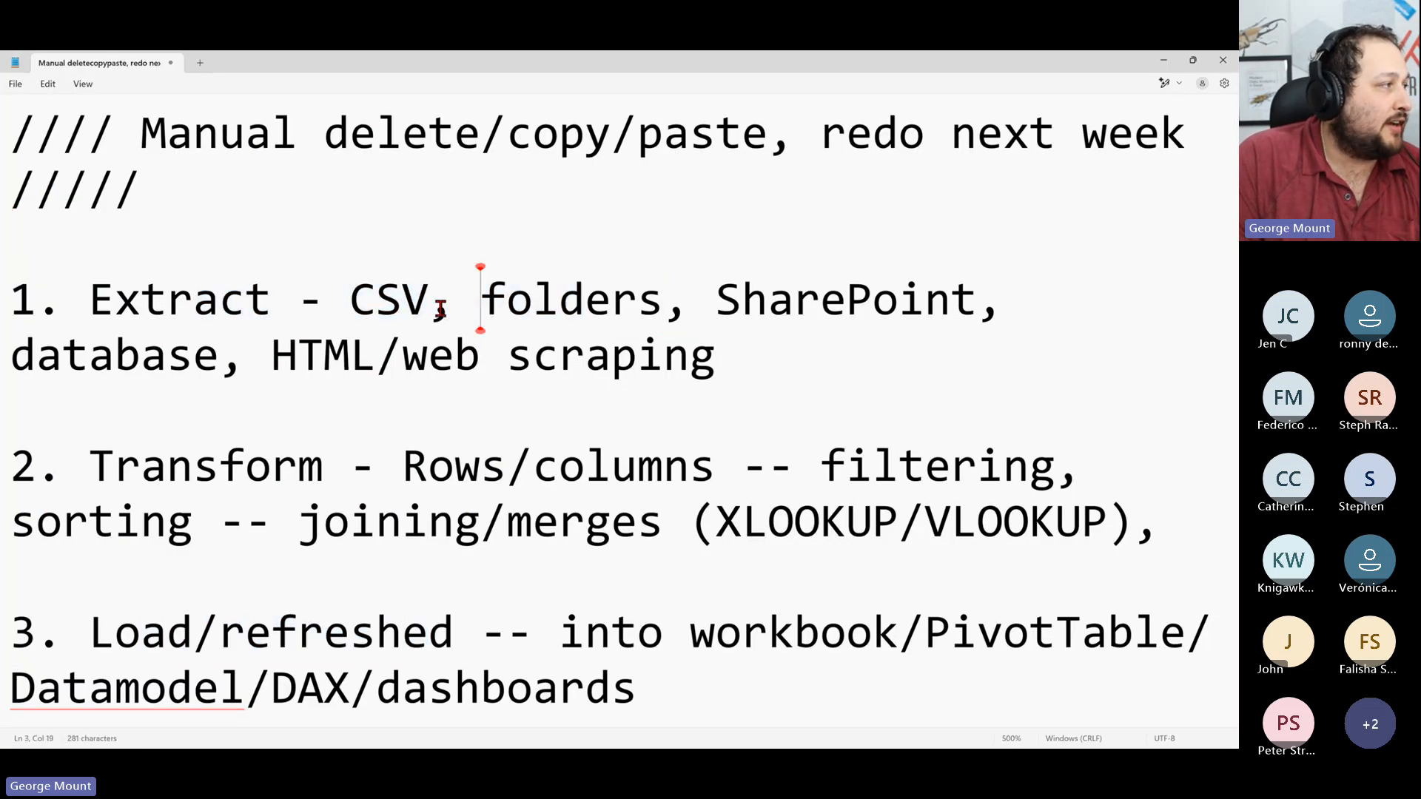
text(E)
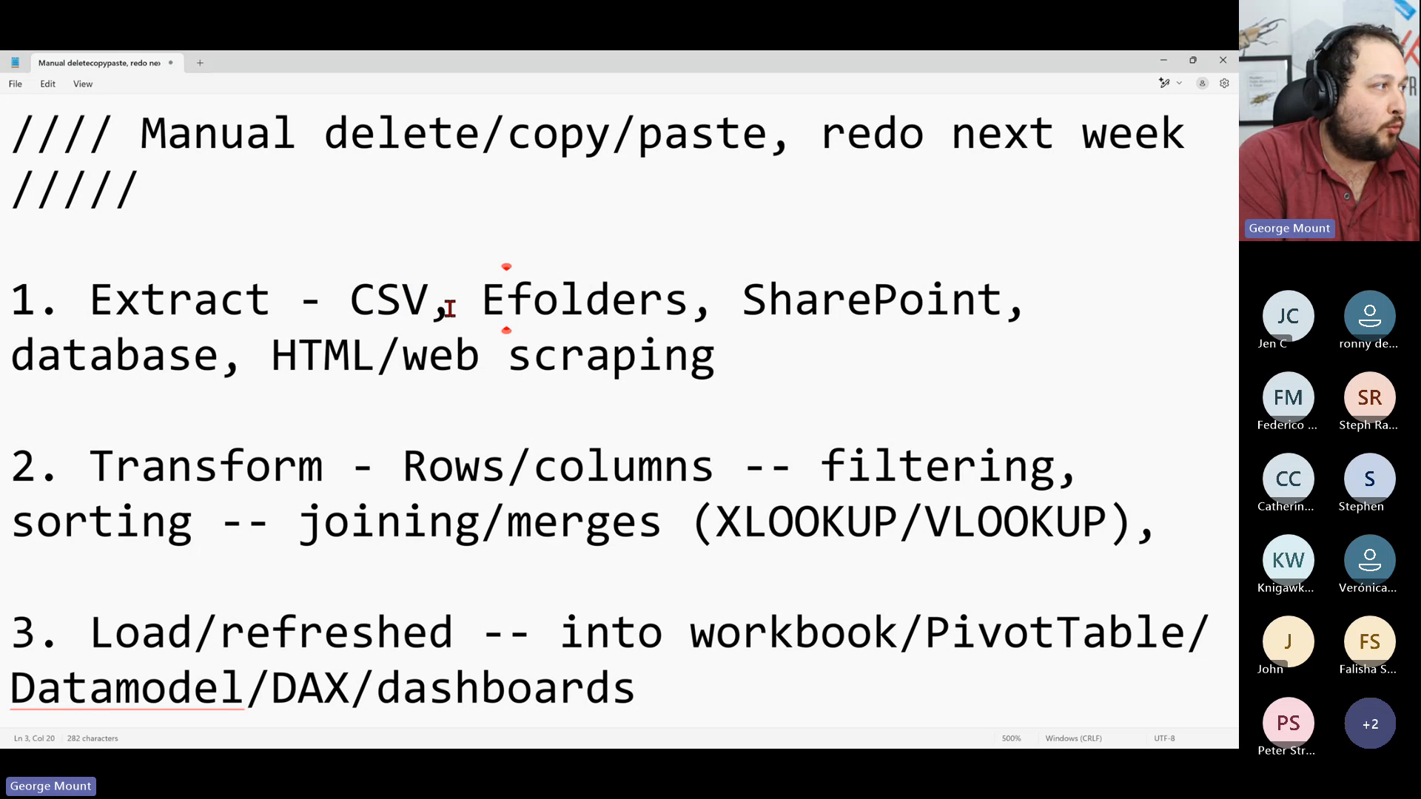
text(xternal workboo)
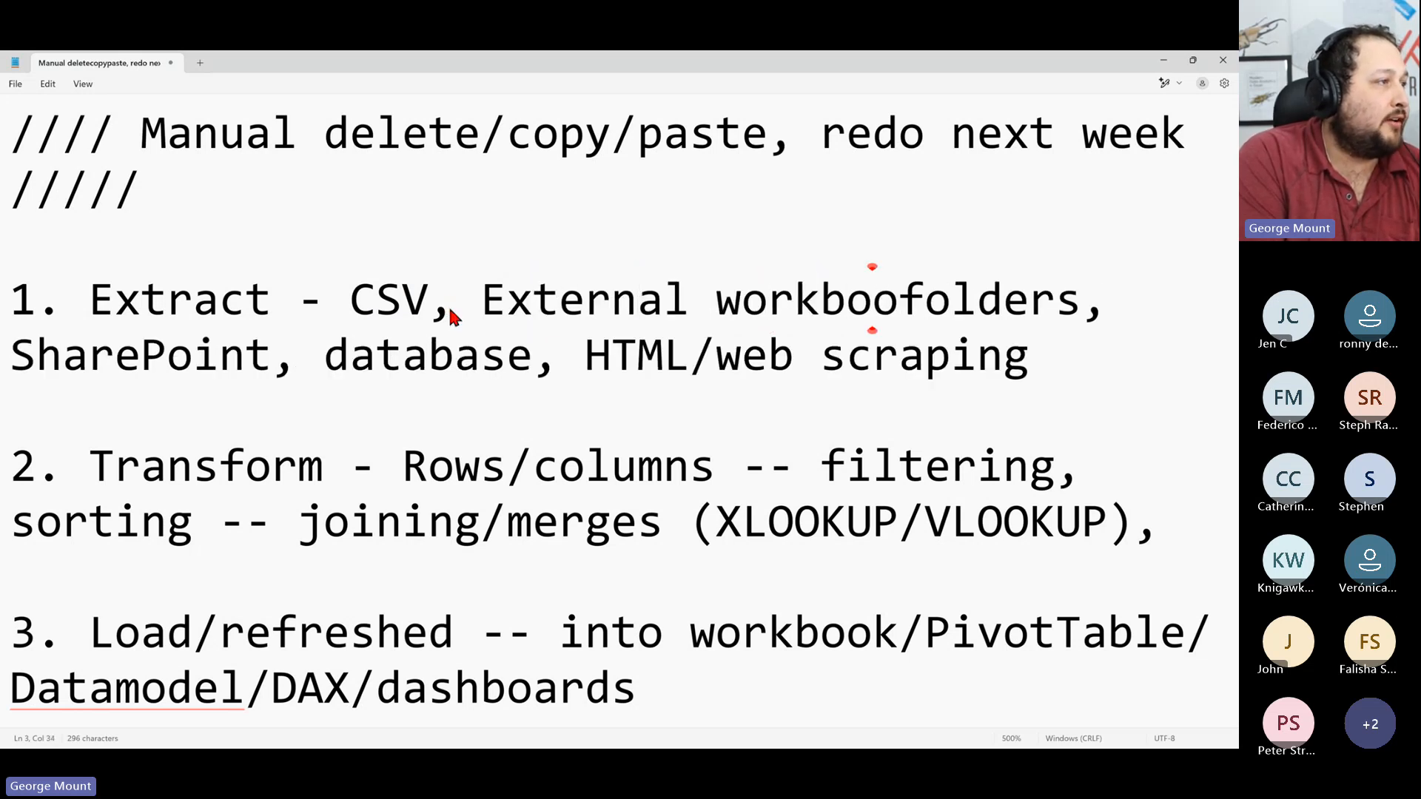
text(k,)
drag(220, 292, 146, 304)
click(492, 340)
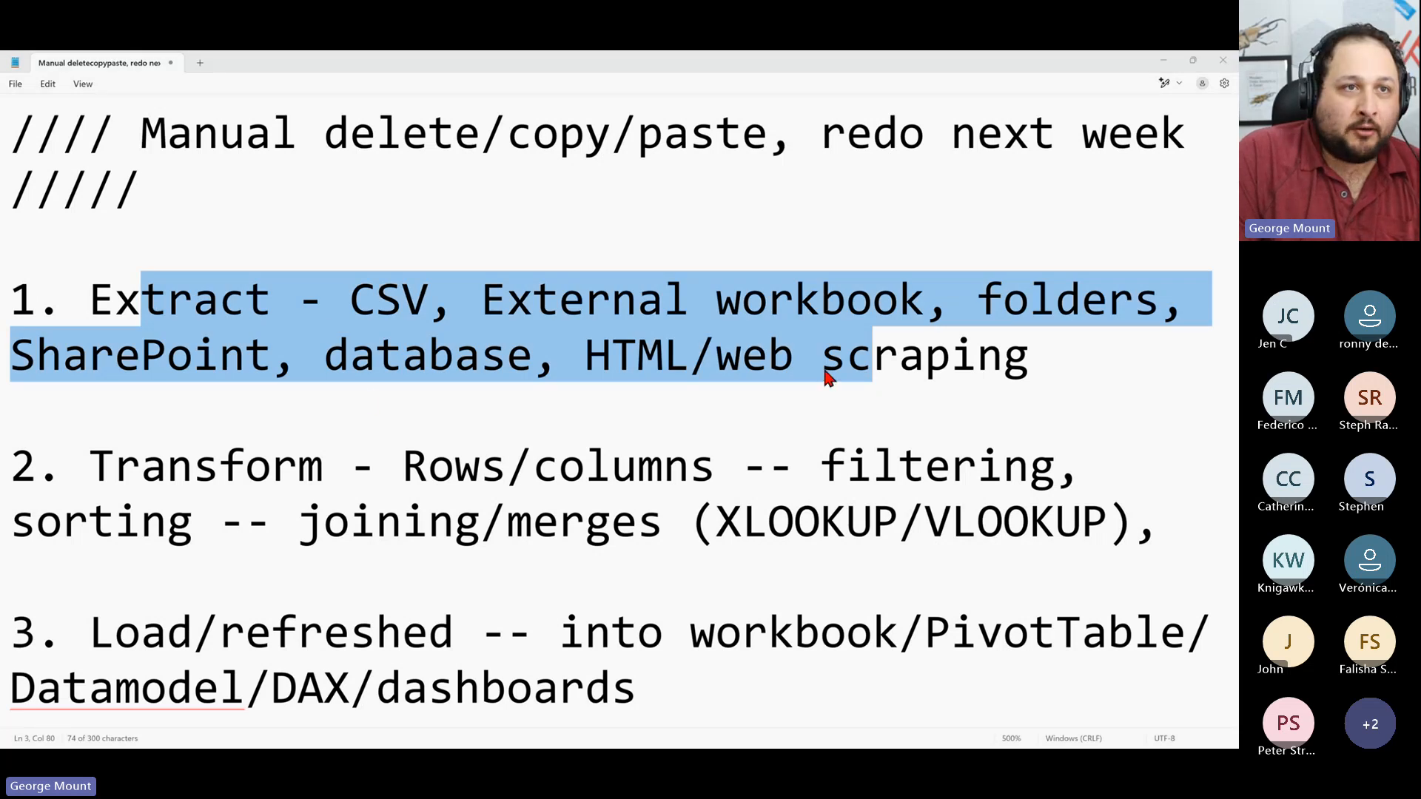
- Switch to the ch_02.xlsx workbook in Excel and examine the rows and columns of the sales table
key(alt+Tab)
click(390, 400)
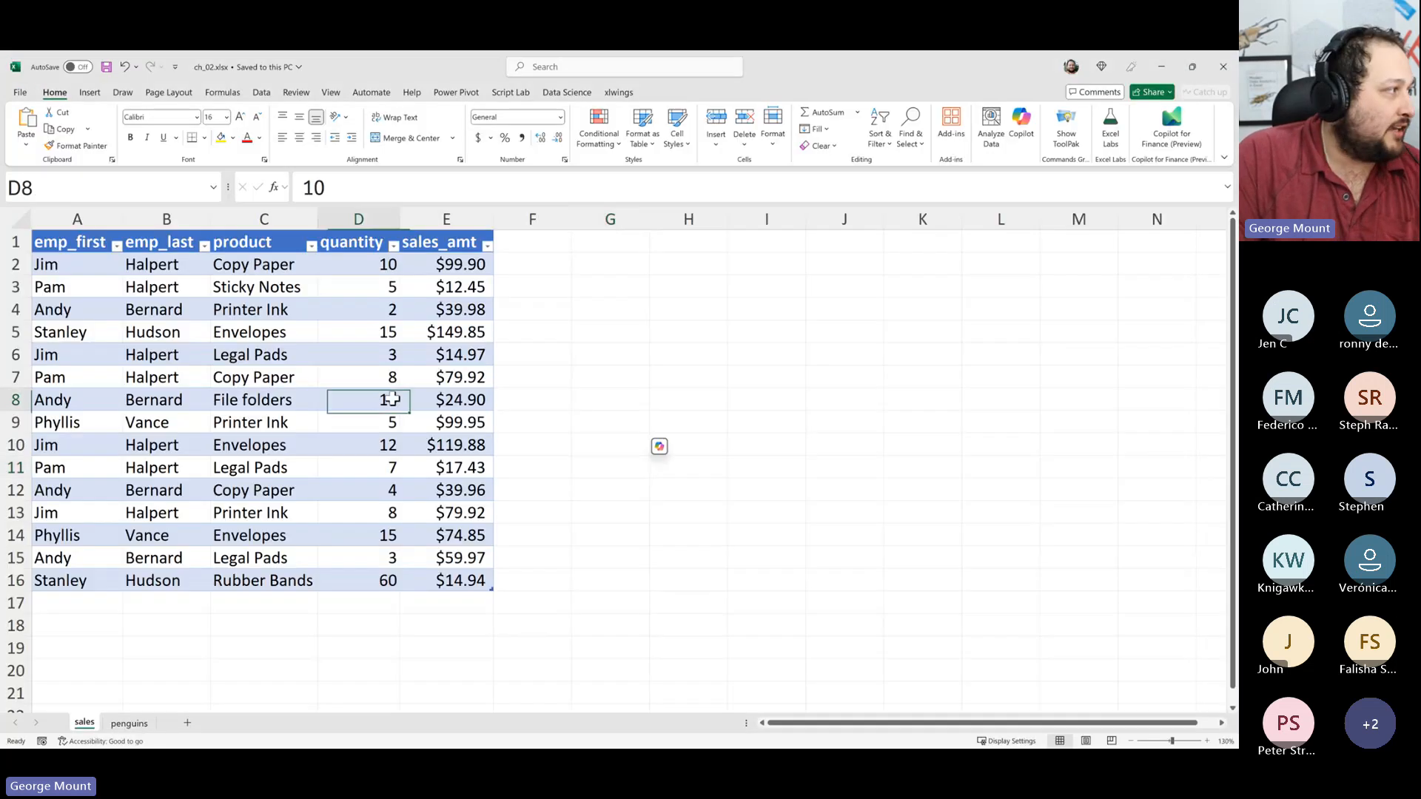
drag(174, 311, 385, 514)
scroll(385, 506, down, 2)
scroll(384, 506, up, 2)
drag(24, 246, 28, 267)
click(302, 428)
click(245, 293)
click(118, 304)
drag(120, 303, 370, 490)
click(425, 397)
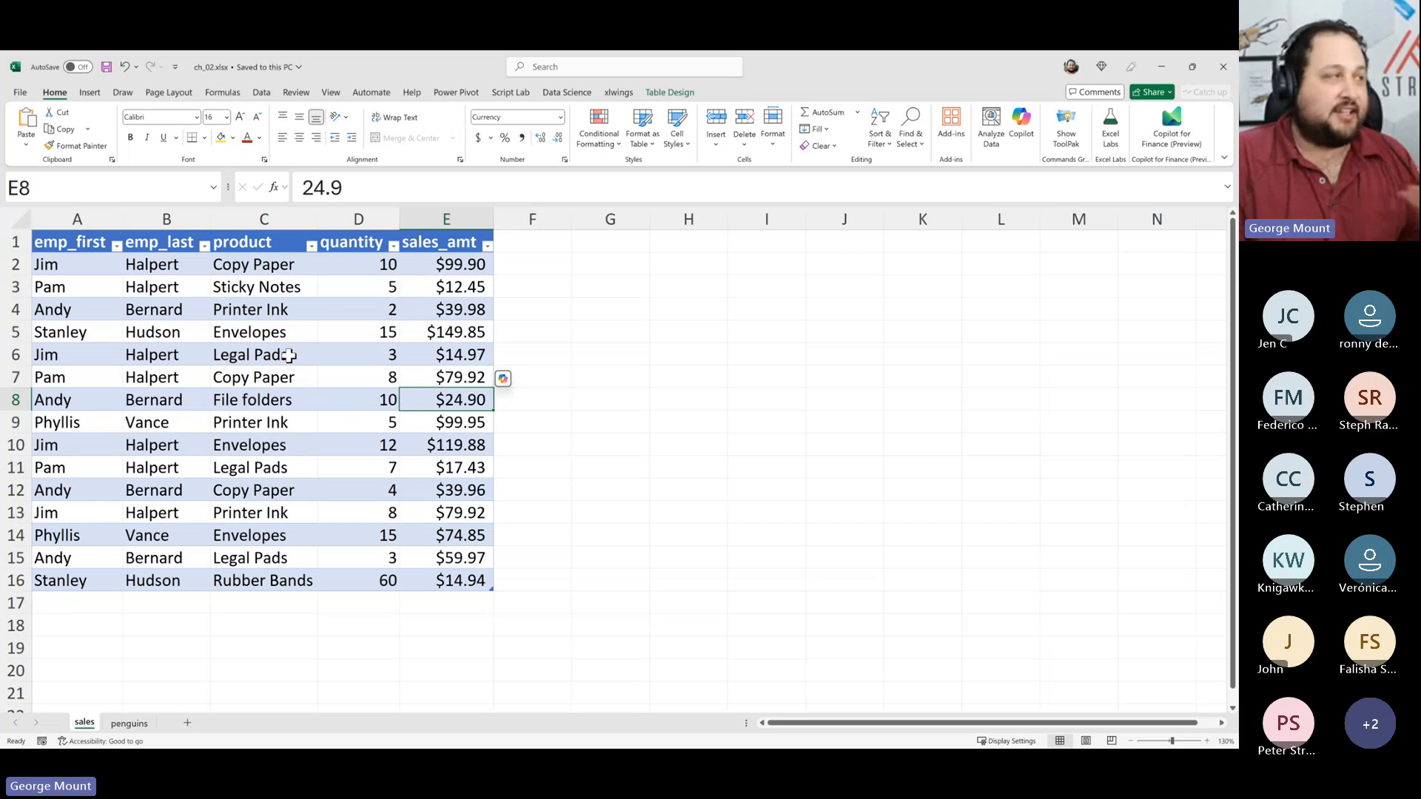
- Add a transaction_id column to the sales table beside sales_amt, entering 1 and 2 in its first two rows
click(541, 241)
text(t)
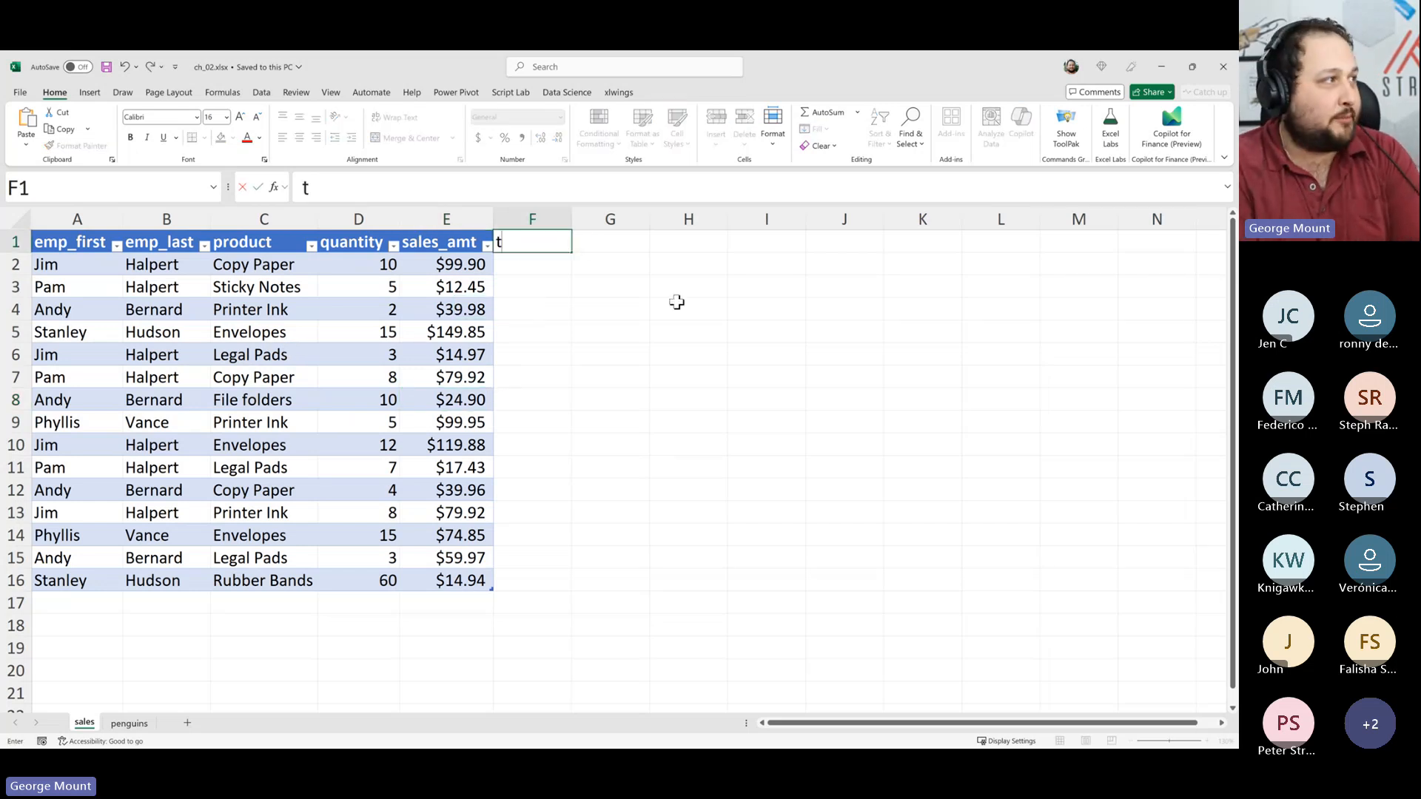
text(ransaction_id)
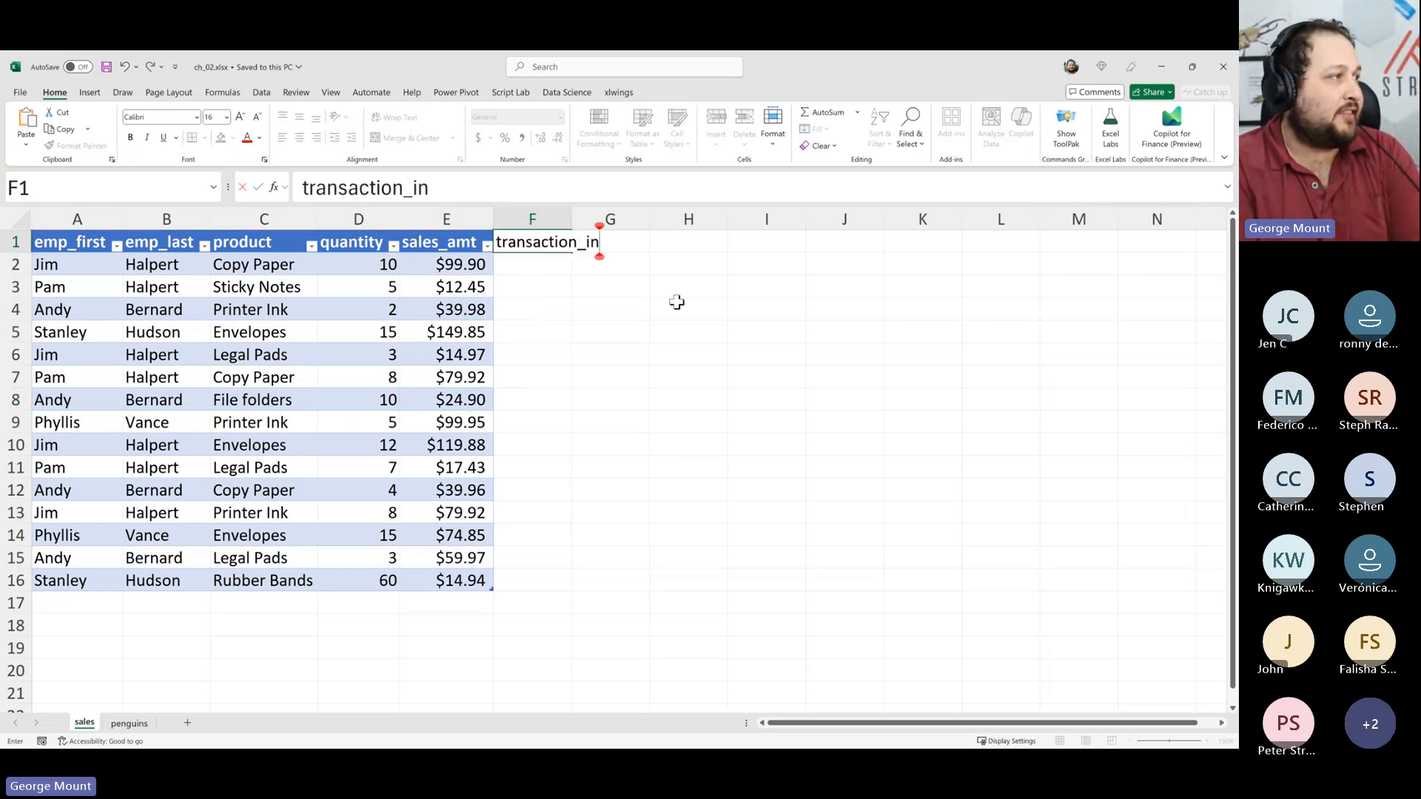
key(Return)
text(1)
key(Return)
text(2)
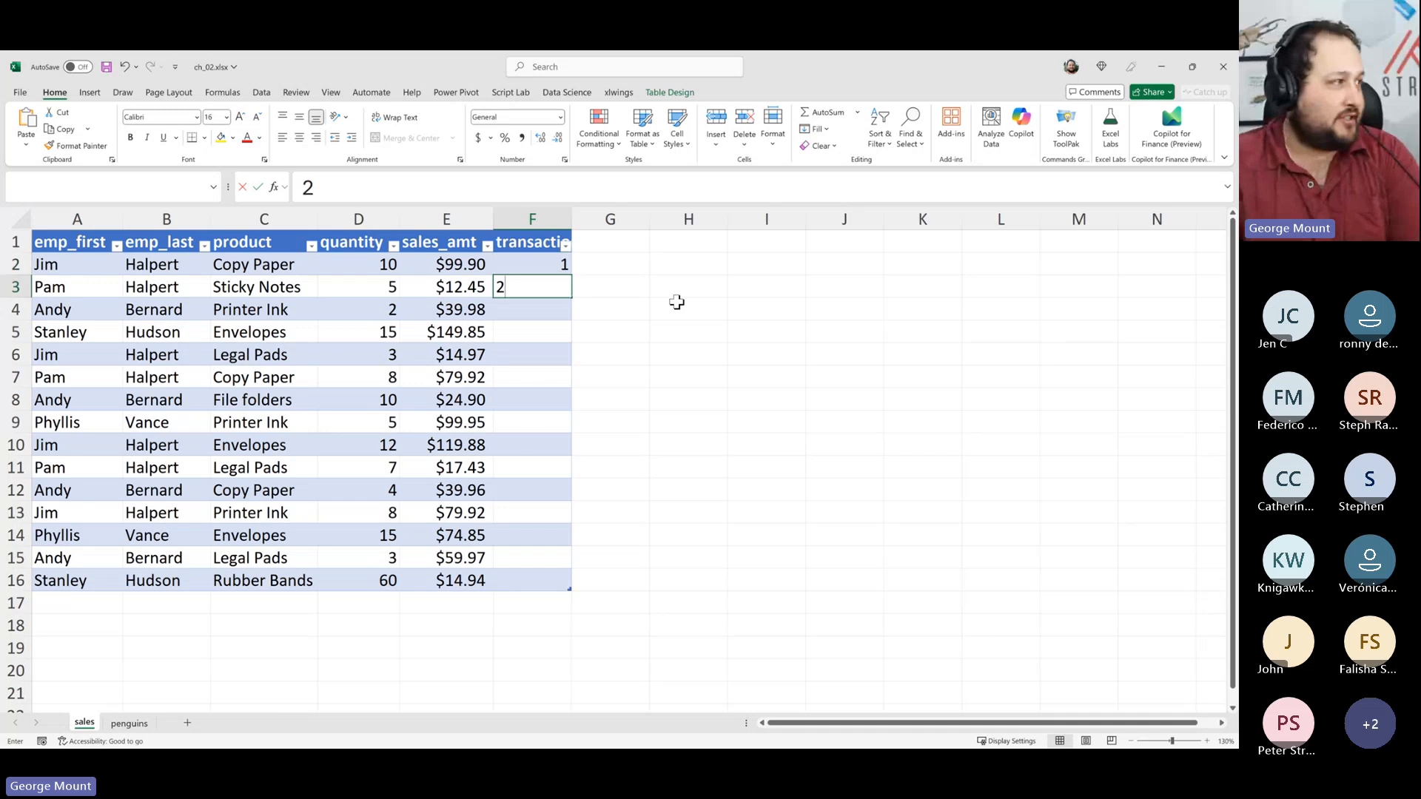
key(Return)
- Extend the 1, 2 number series down the new column to the table's last row
drag(548, 265, 551, 288)
double_click(569, 297)
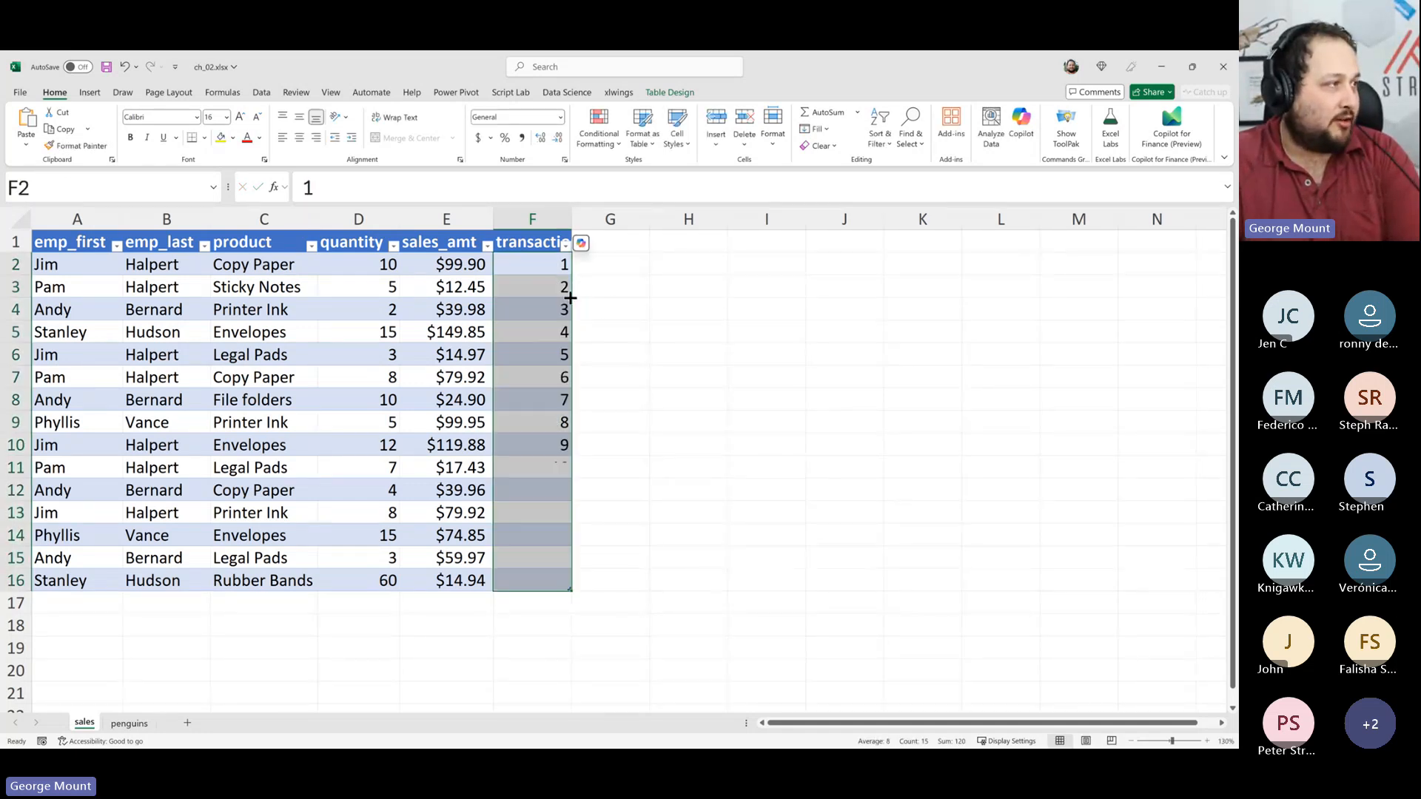
click(539, 612)
- Add a row directly below the sales table's last record with "New record" as the product
click(174, 624)
click(269, 585)
key(Down)
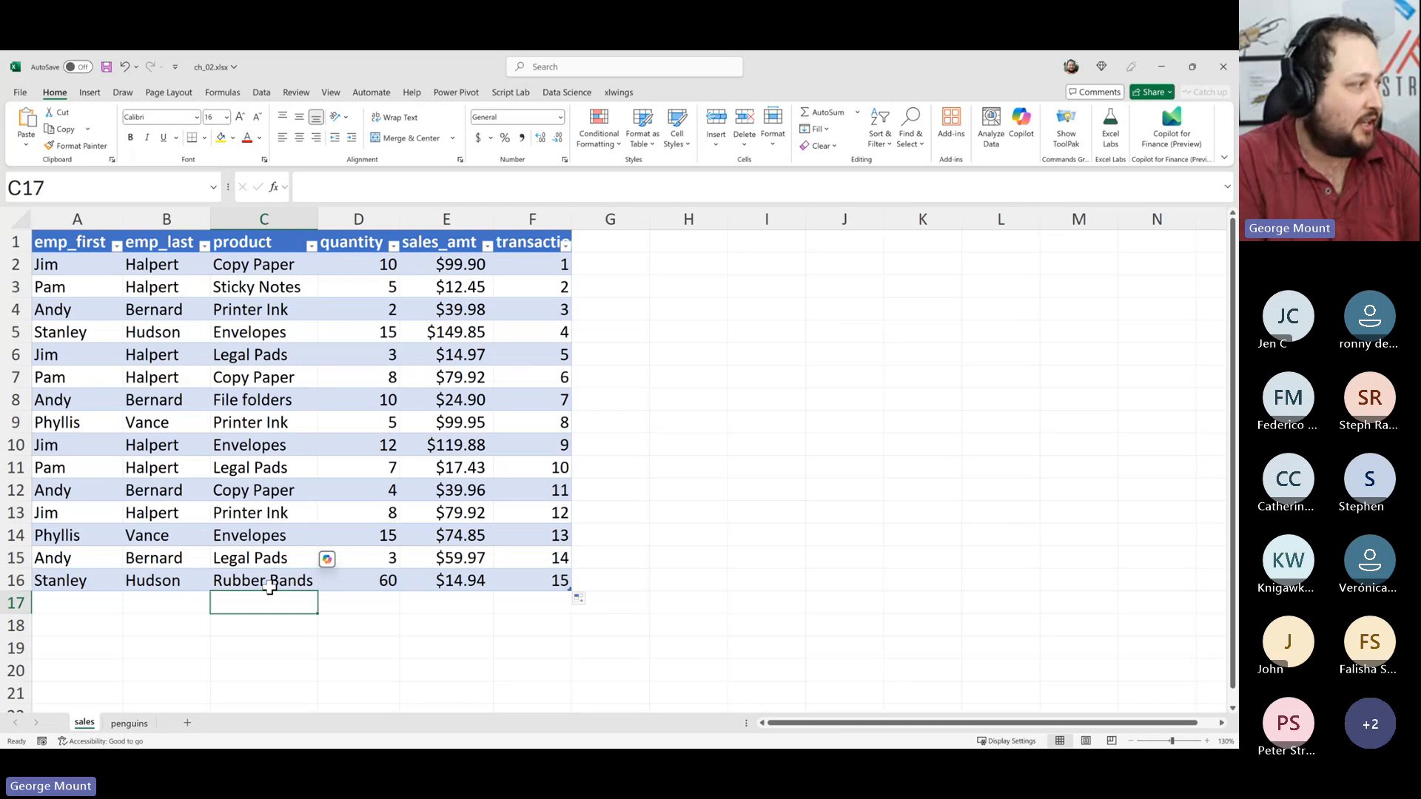
text(New record)
key(Tab)
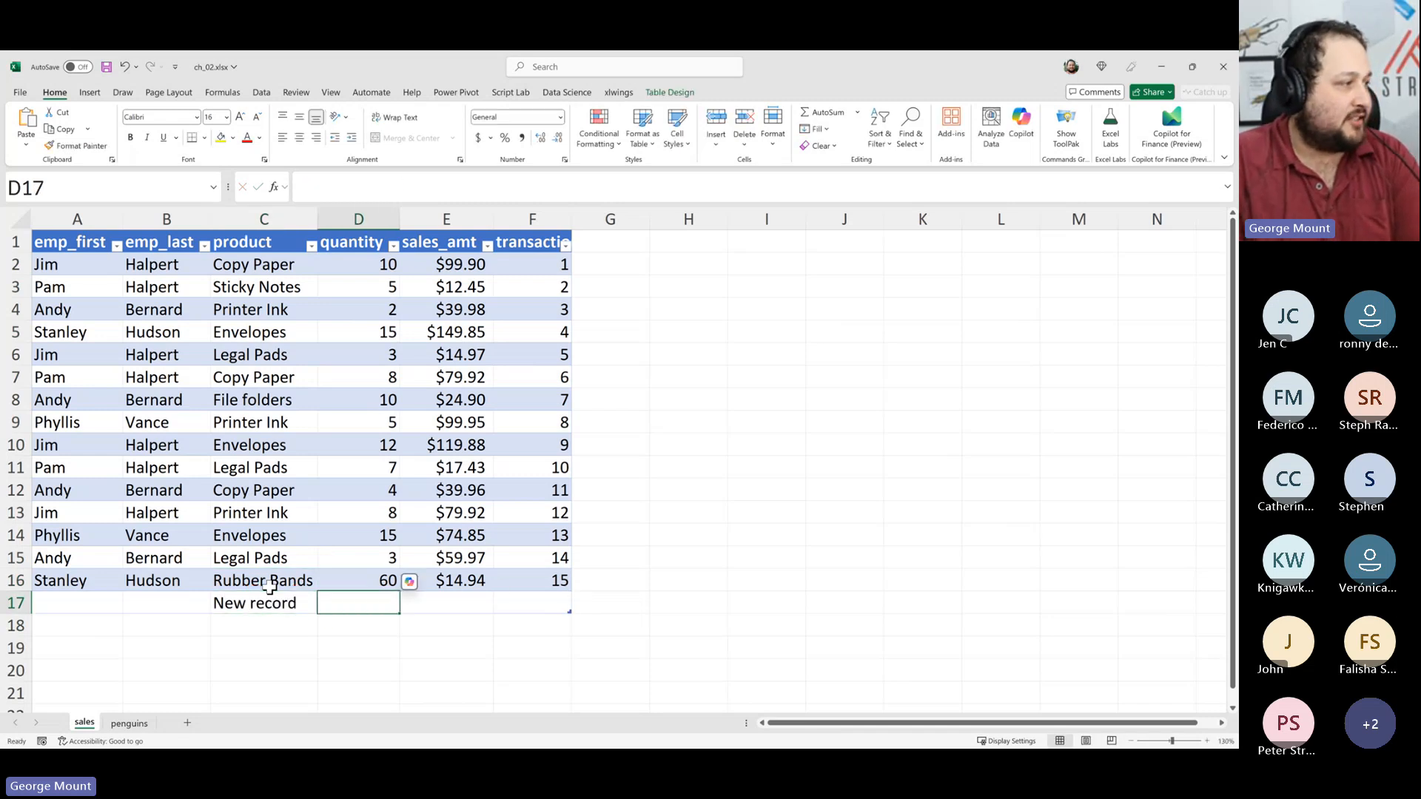
- Delete the transaction_id column from the sales table
click(522, 603)
click(534, 215)
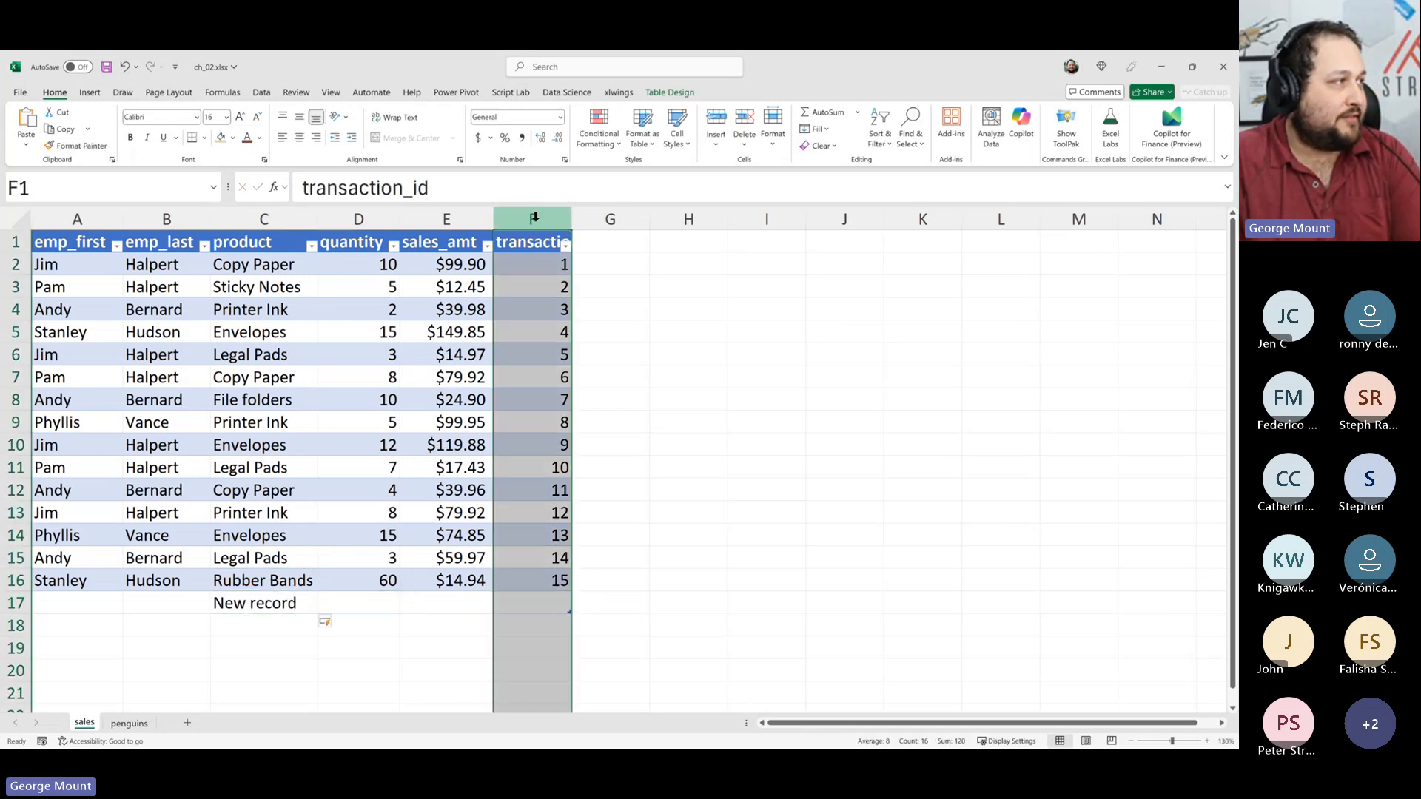
right_click(534, 216)
click(585, 370)
click(610, 400)
- Delete the "New record" row beneath the sales table's Rubber Bands record
click(215, 603)
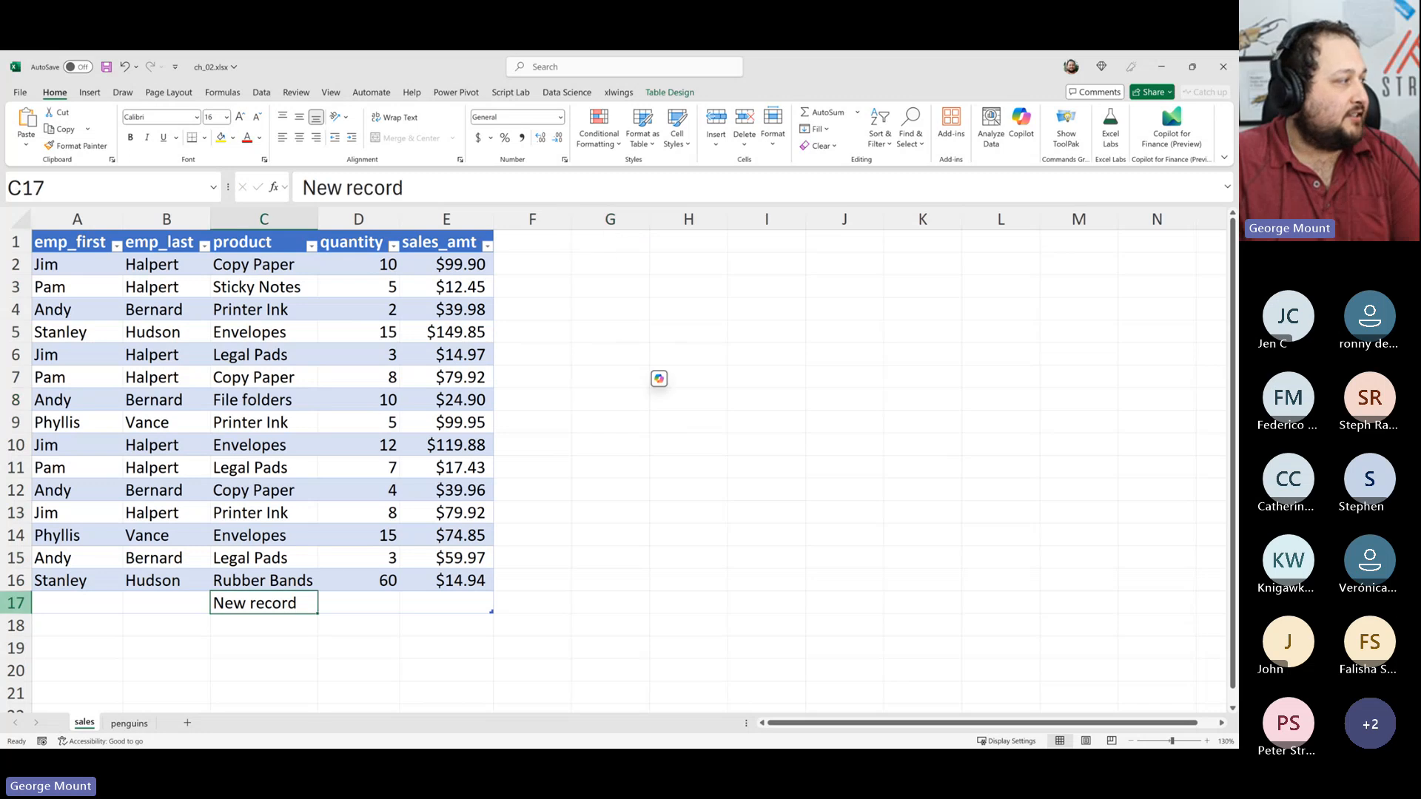
click(16, 603)
right_click(15, 604)
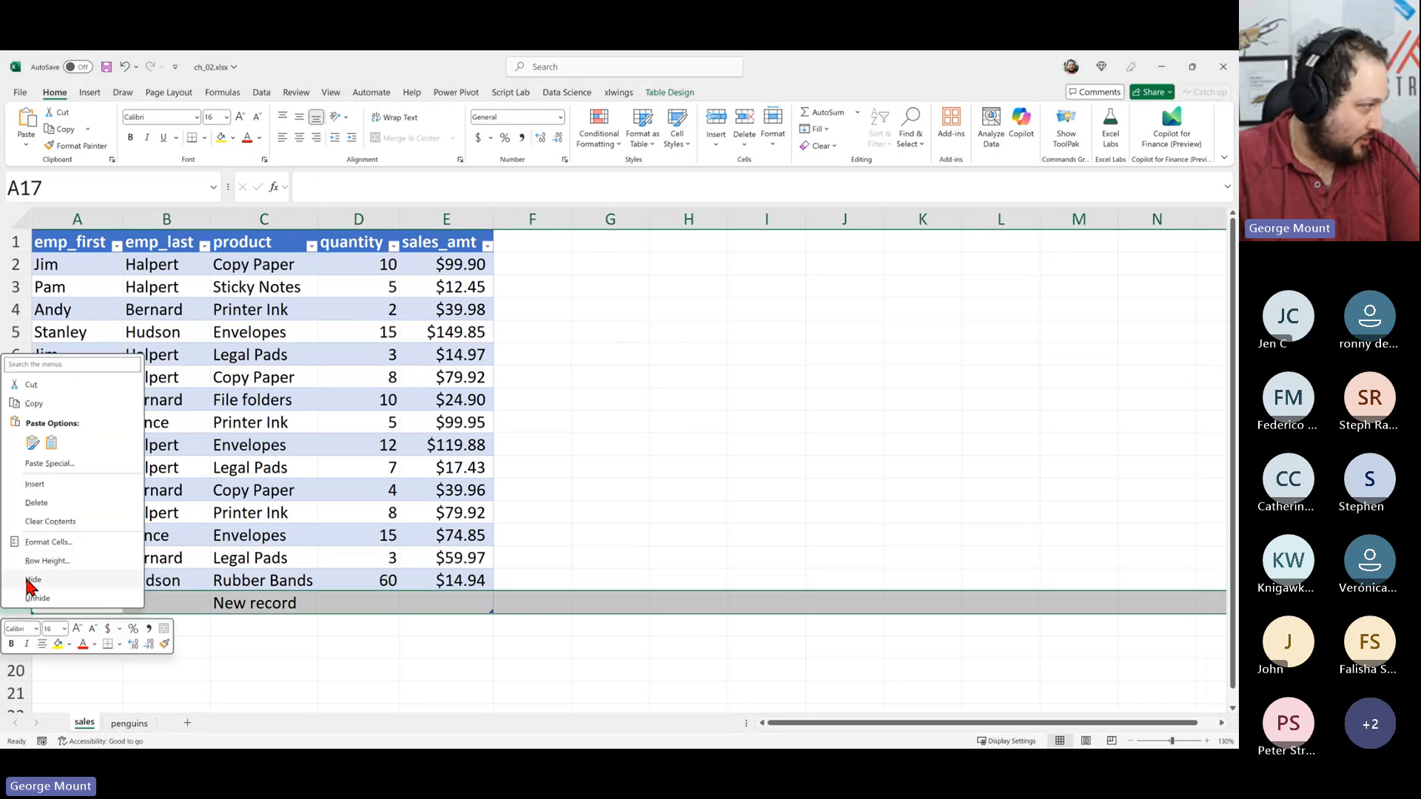
click(44, 503)
click(404, 425)
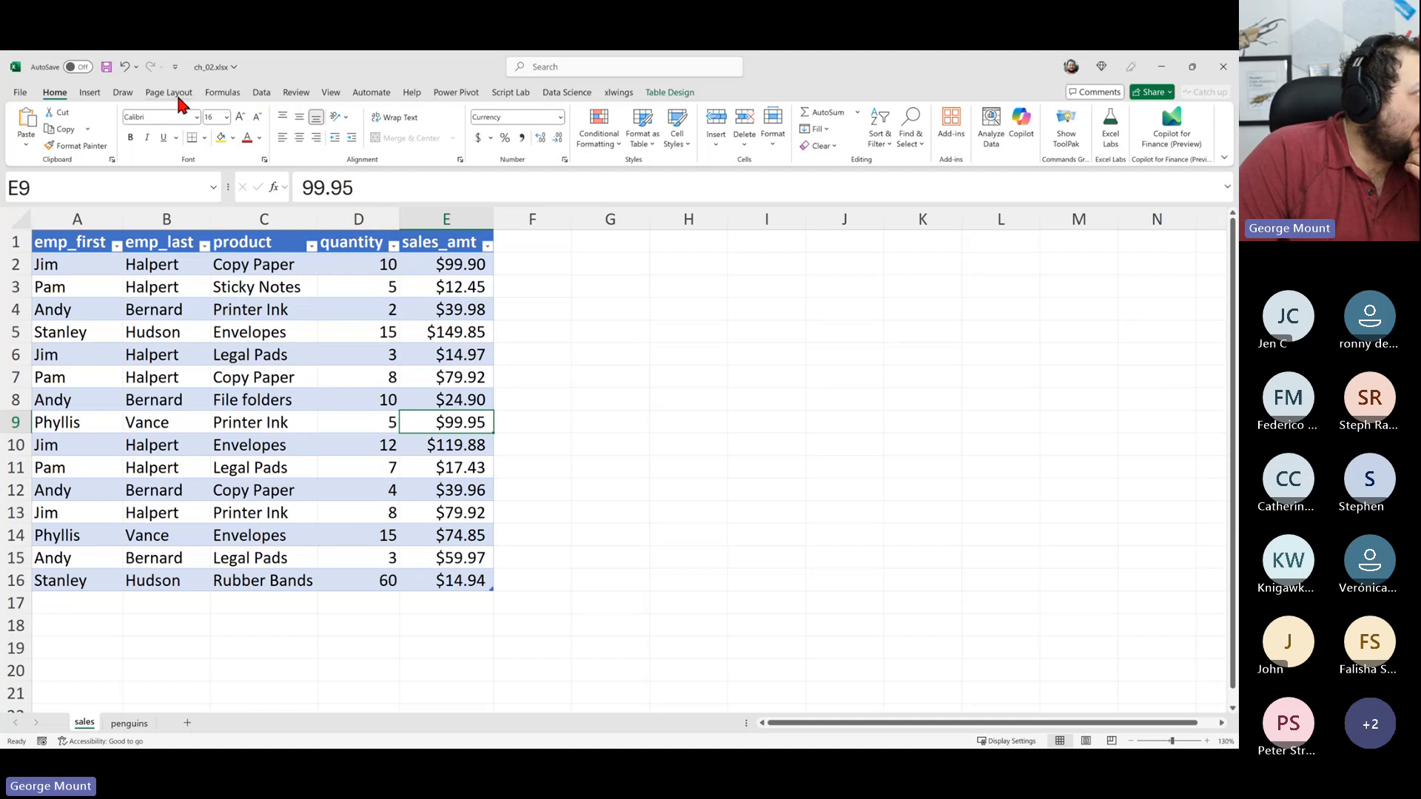
- Load the sales table into the Power Query Editor as a new query from the table range
click(265, 96)
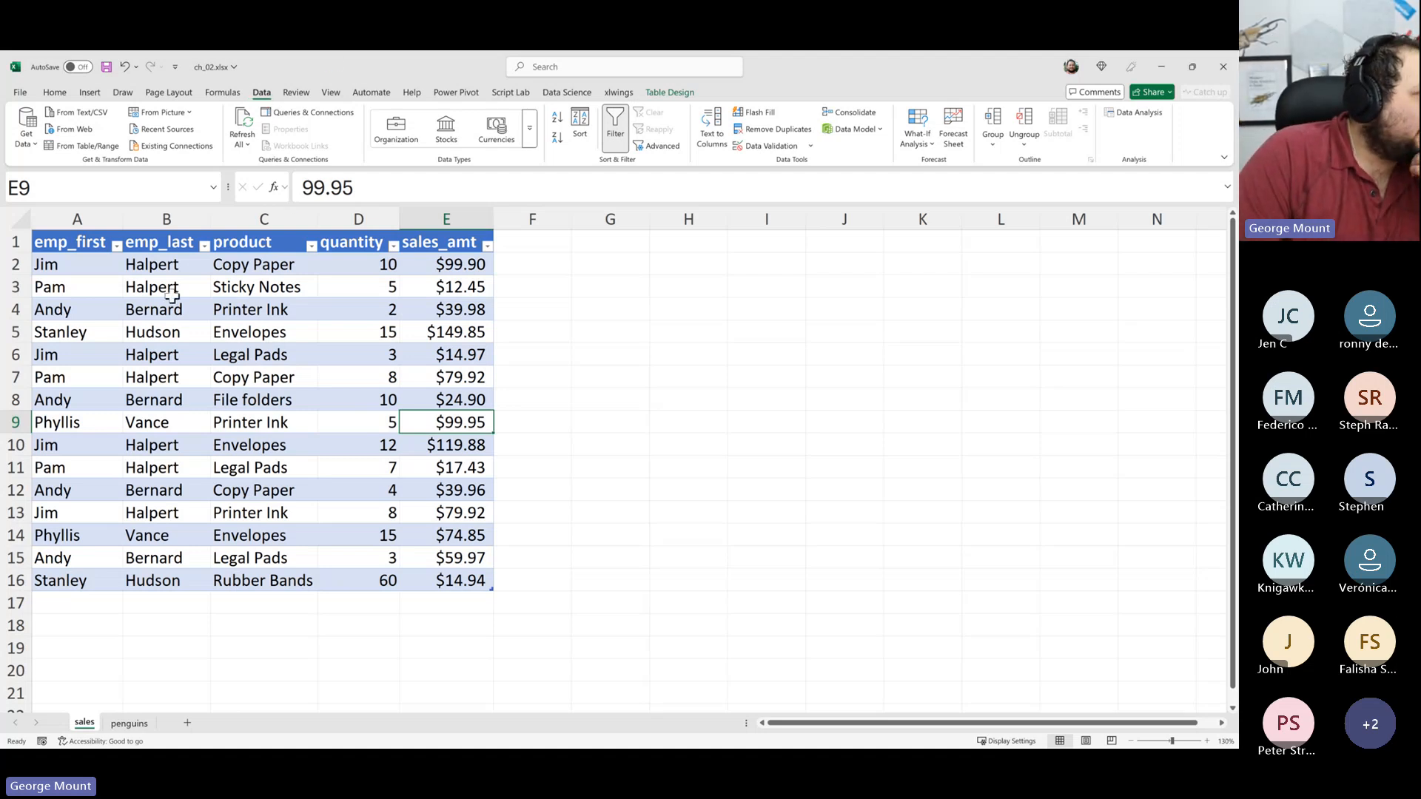
drag(165, 290, 275, 370)
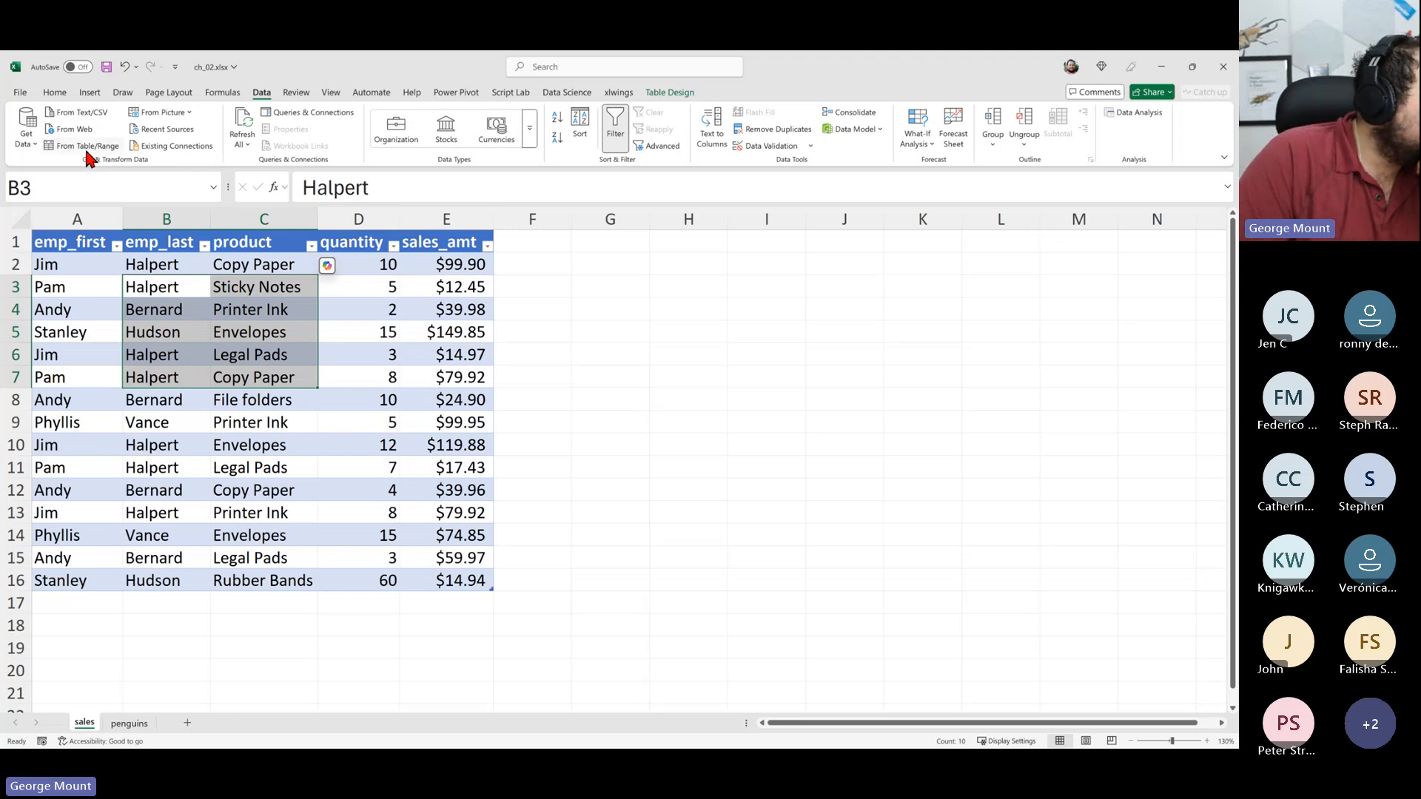
click(96, 245)
click(164, 244)
click(369, 379)
click(358, 265)
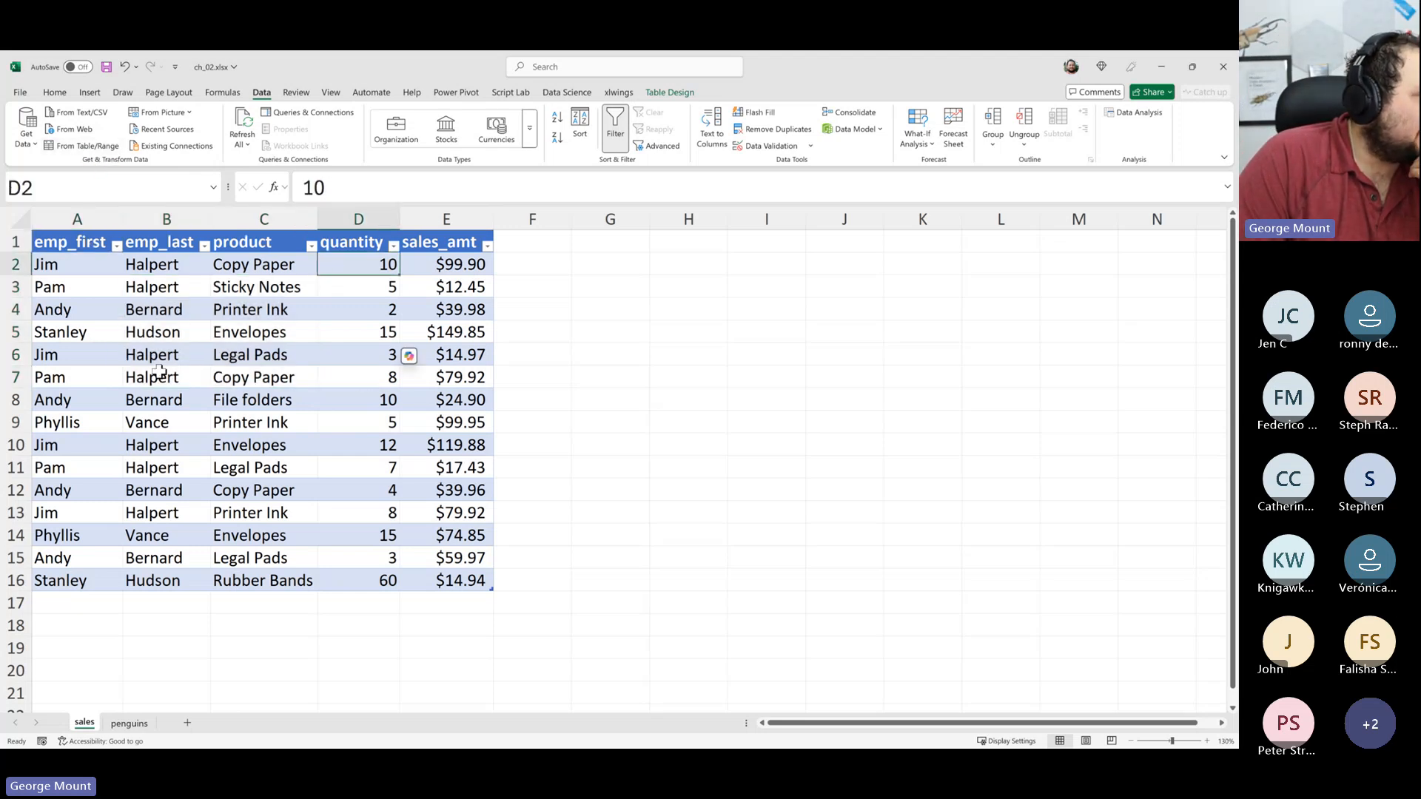
click(178, 444)
click(176, 309)
click(370, 377)
click(164, 400)
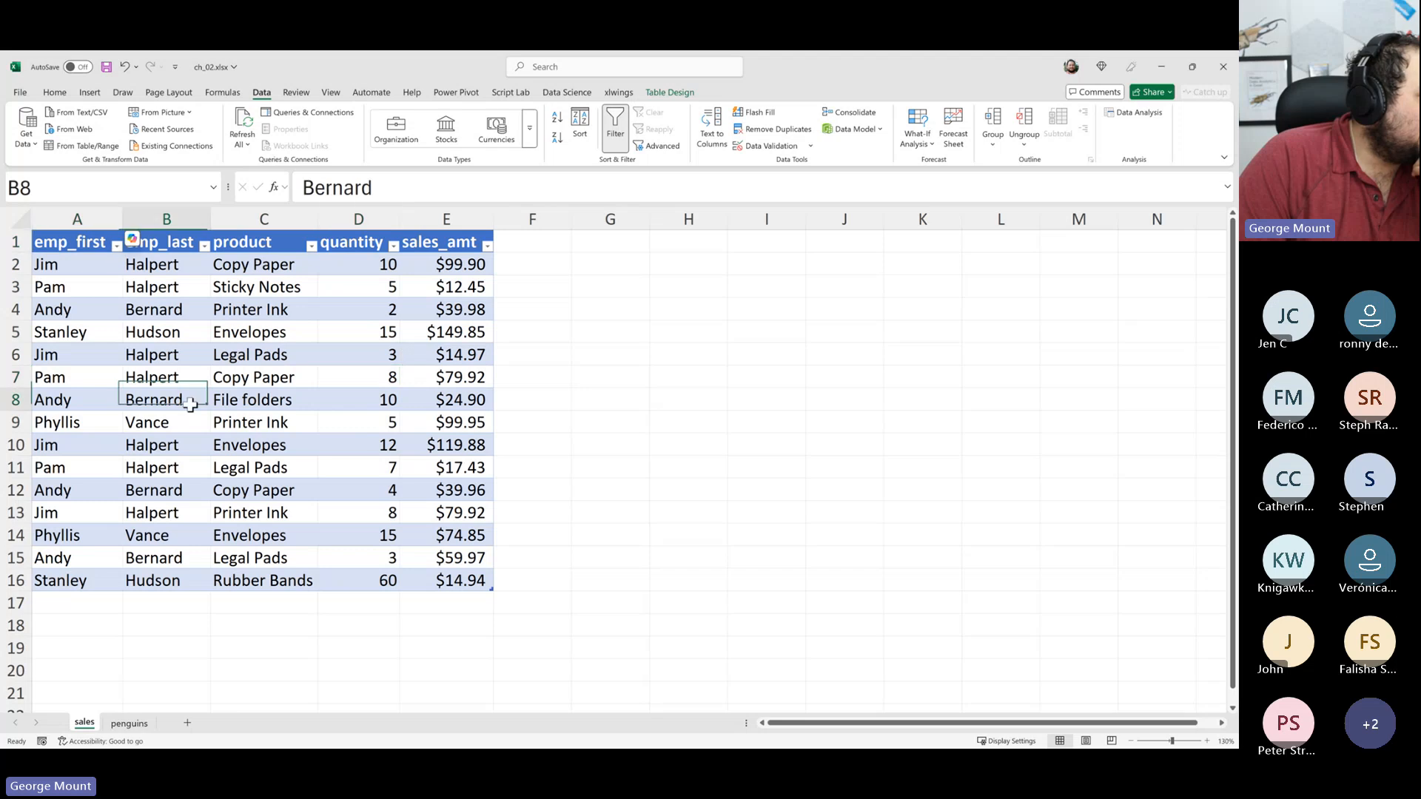
click(75, 150)
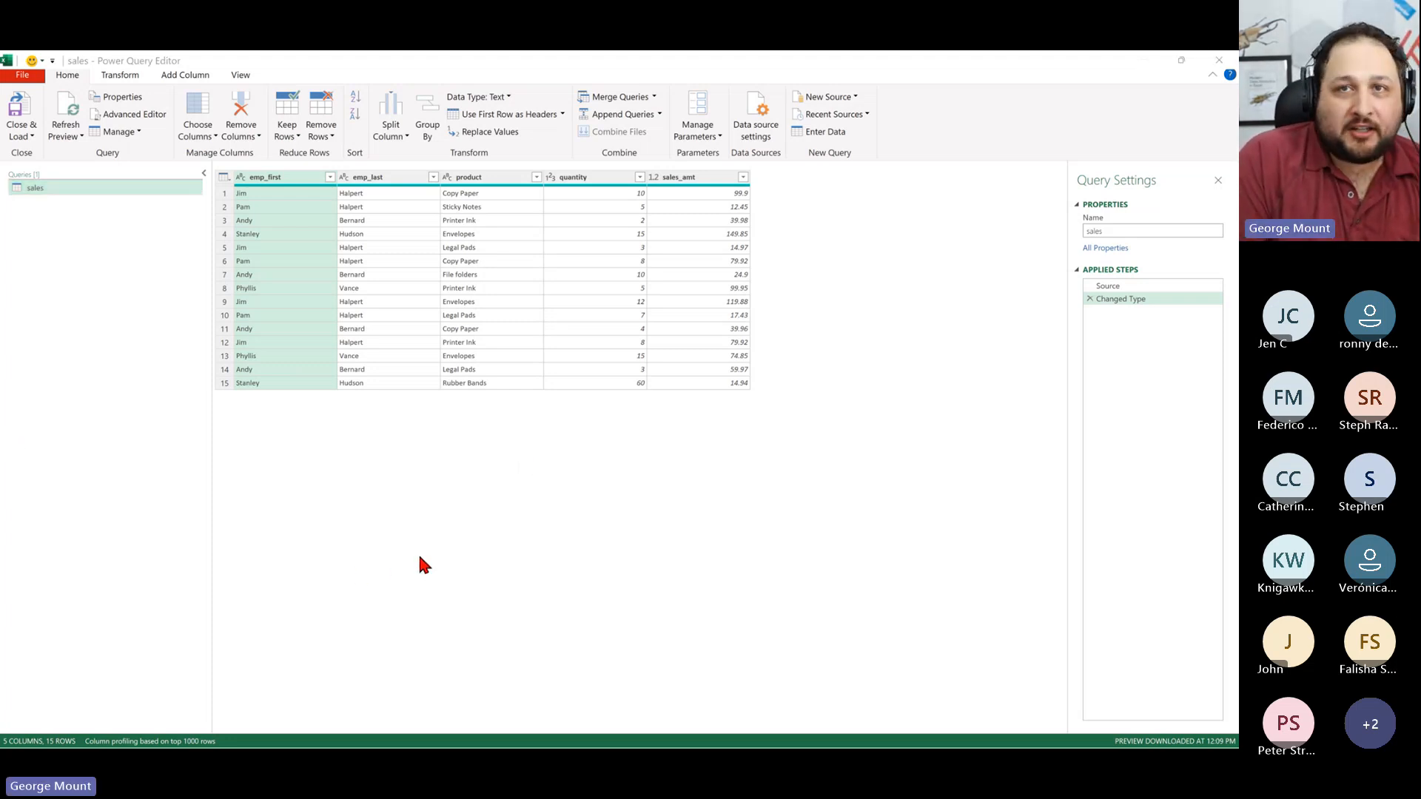
- Switch to the Notepad notes and review the "Manual delete/copy/paste, redo next week" heading
key(alt+Tab)
click(199, 193)
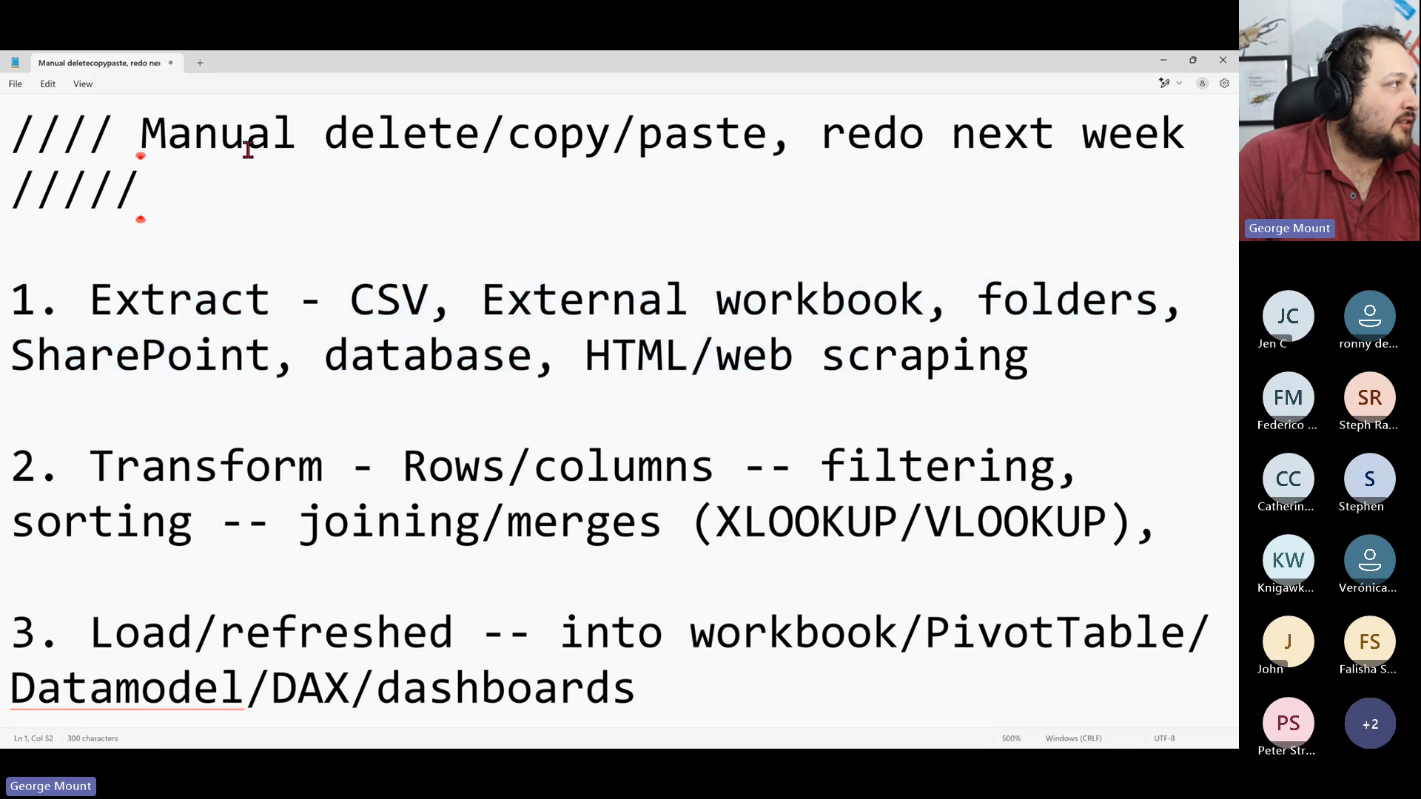
drag(195, 141, 666, 157)
click(333, 178)
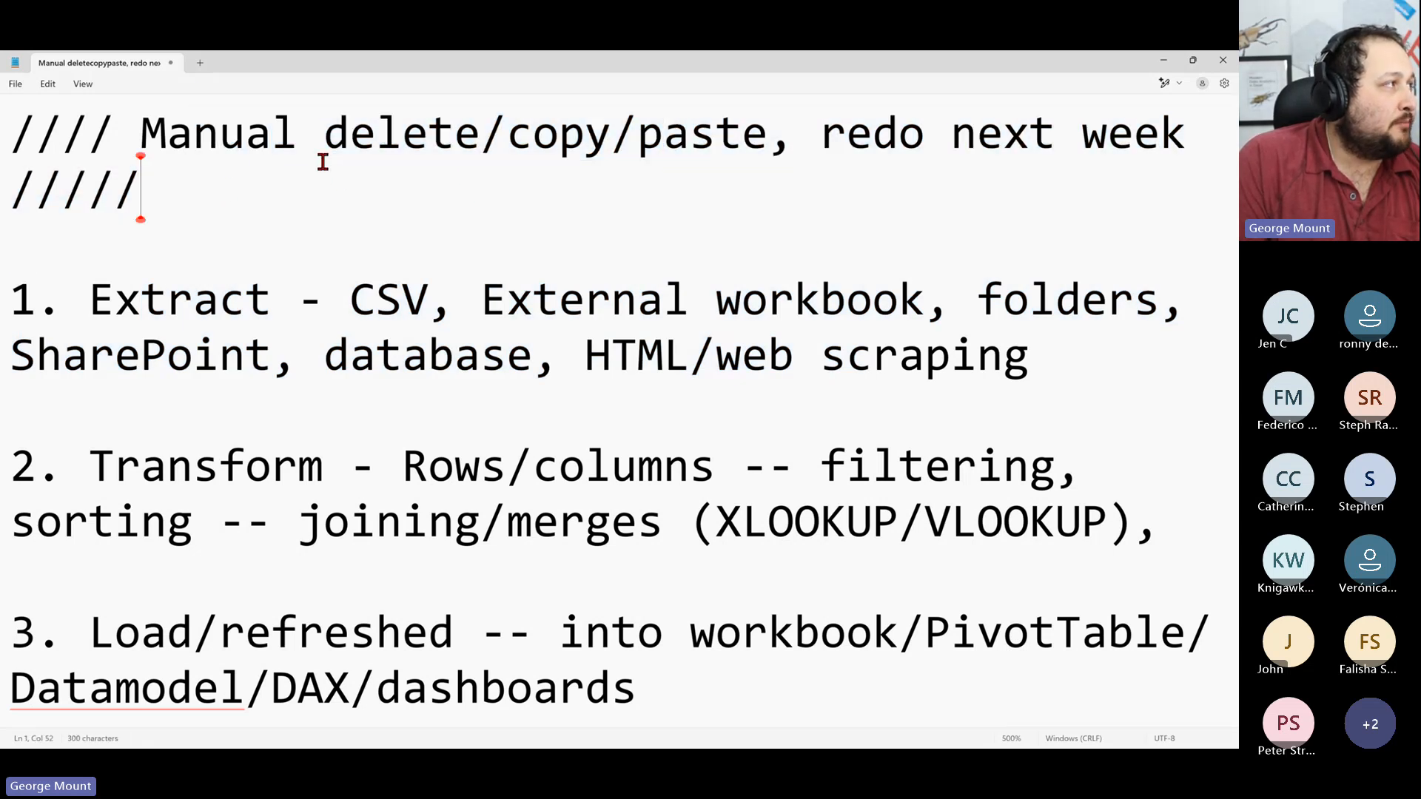
drag(324, 151, 638, 148)
click(872, 155)
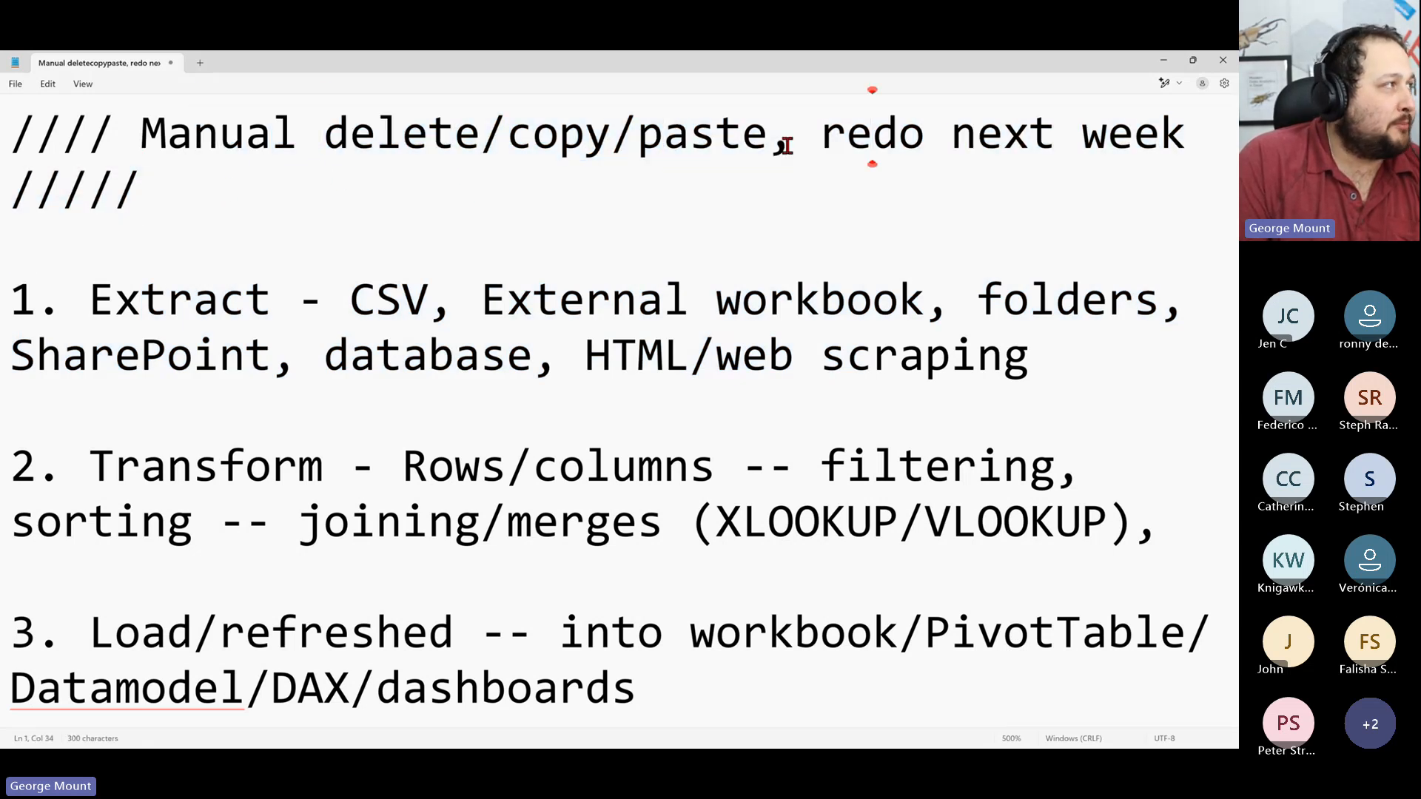
click(612, 144)
drag(126, 158, 336, 152)
click(398, 227)
drag(398, 227, 6, 99)
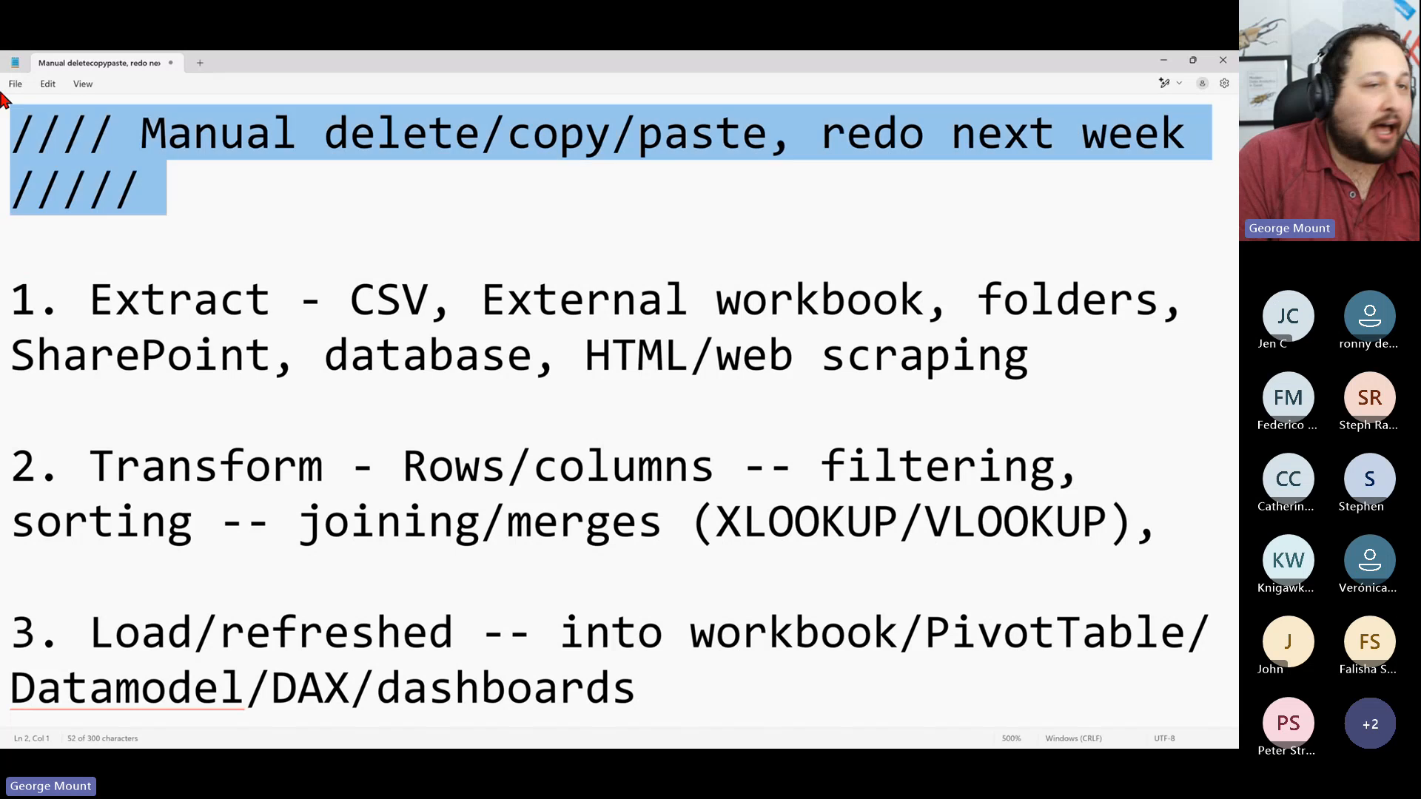
click(278, 206)
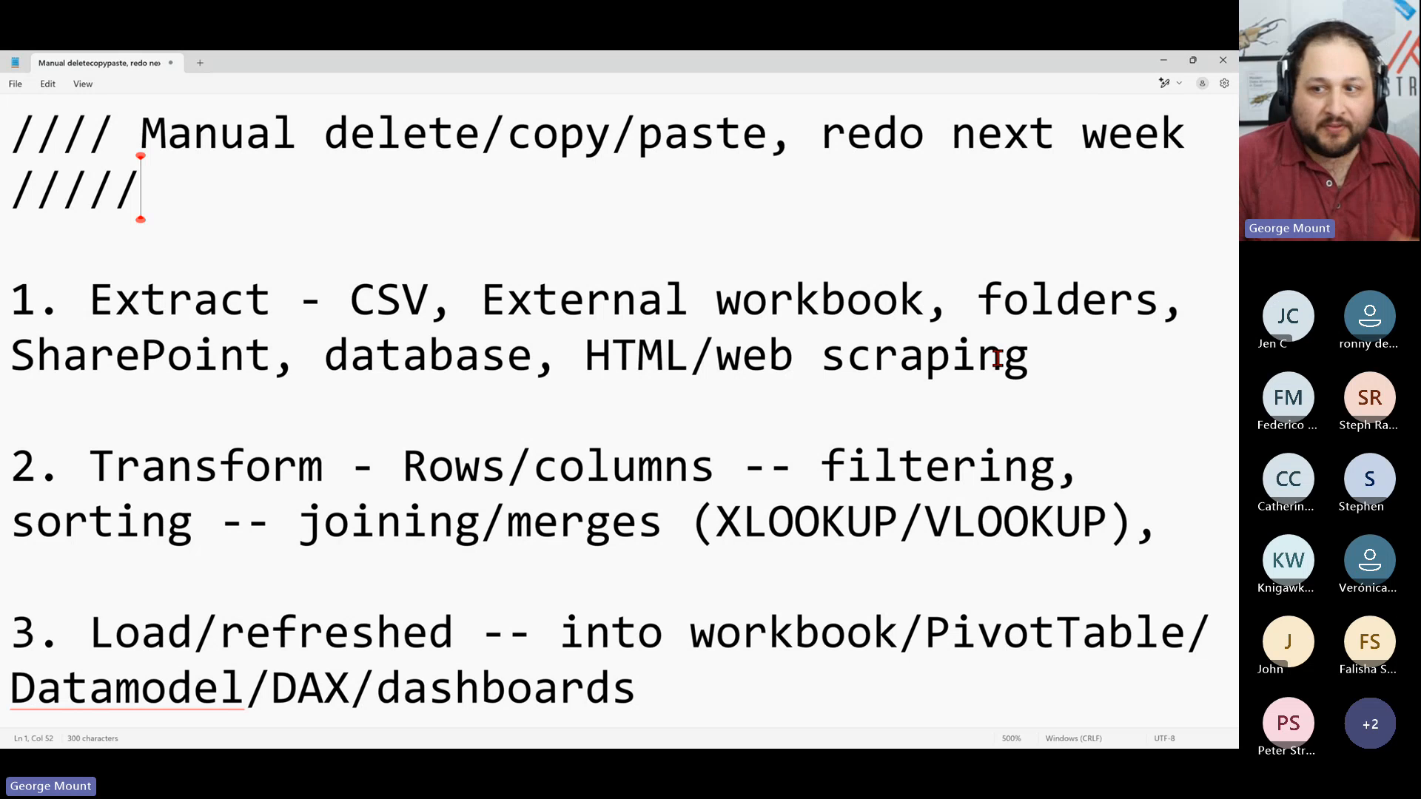
- Return to the Power Query Editor and enlarge the sales query preview for easier reading
click(1161, 65)
click(488, 274)
click(382, 274)
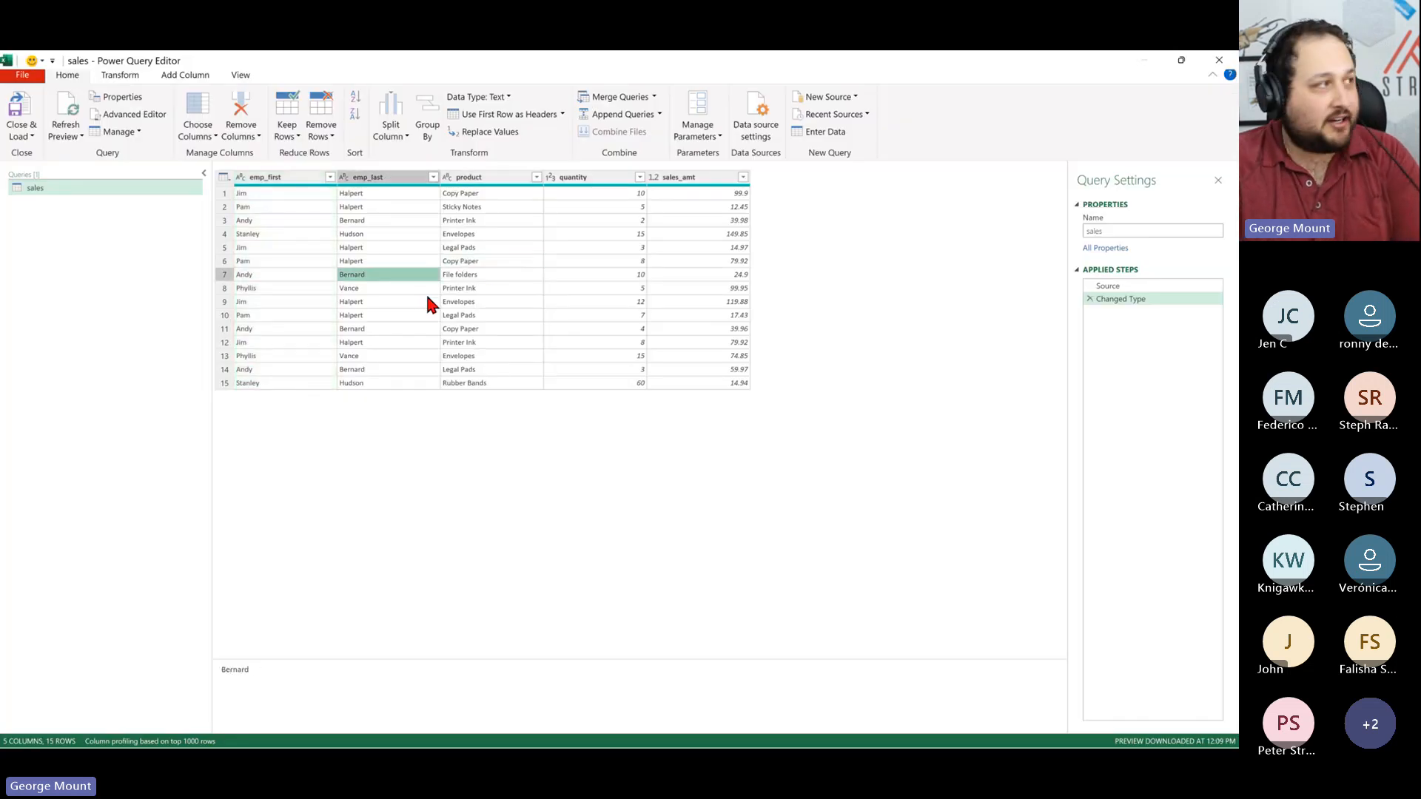
click(641, 288)
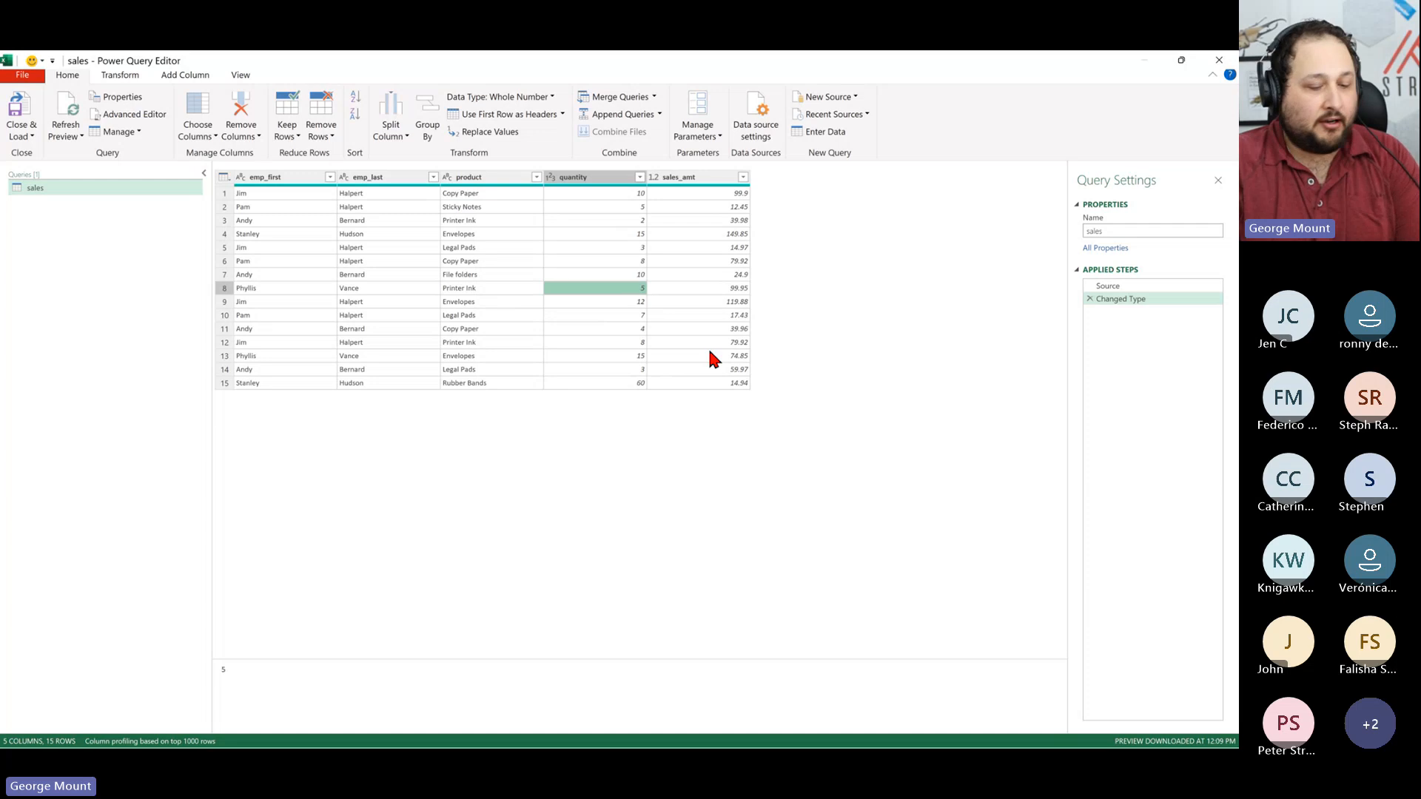
key(ctrl+plus)
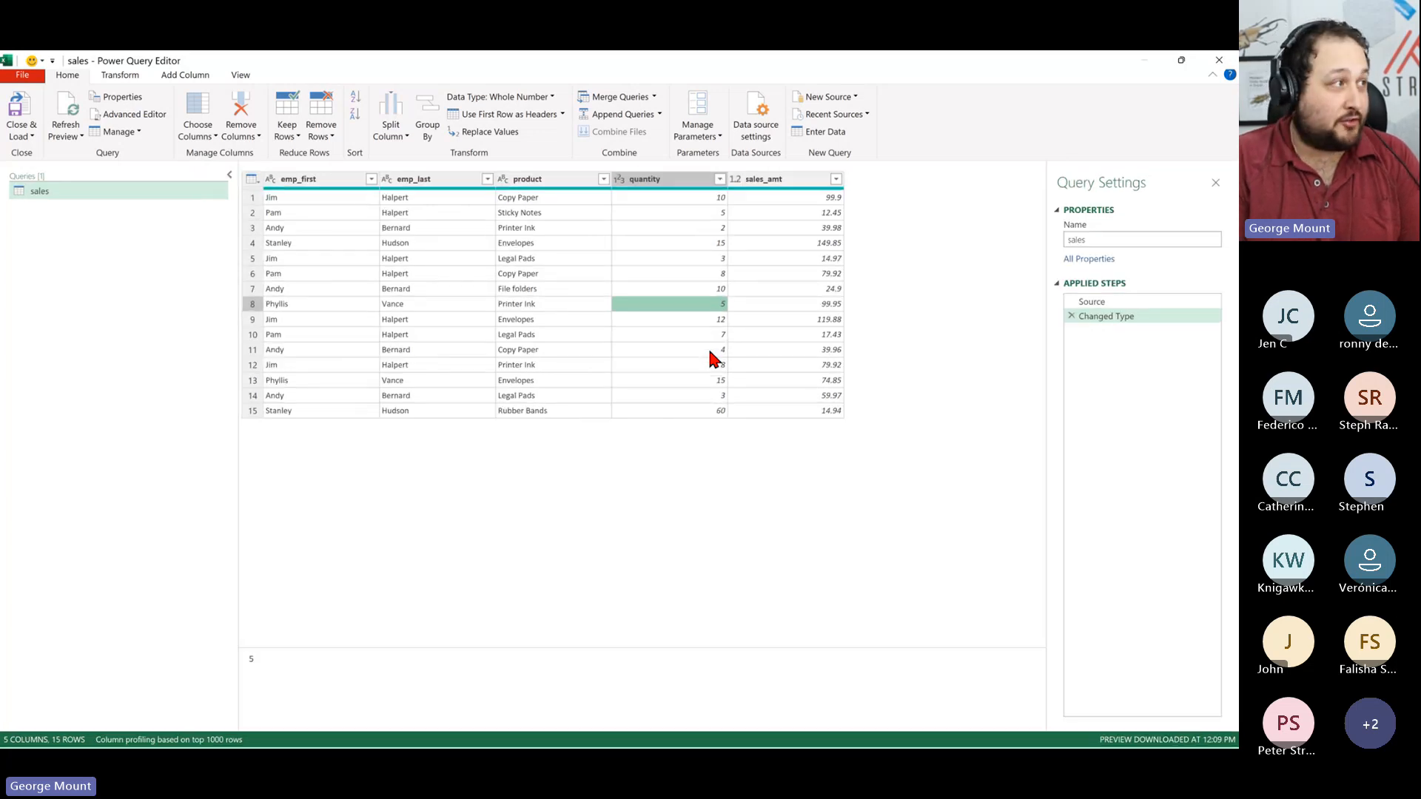
key(ctrl+plus)
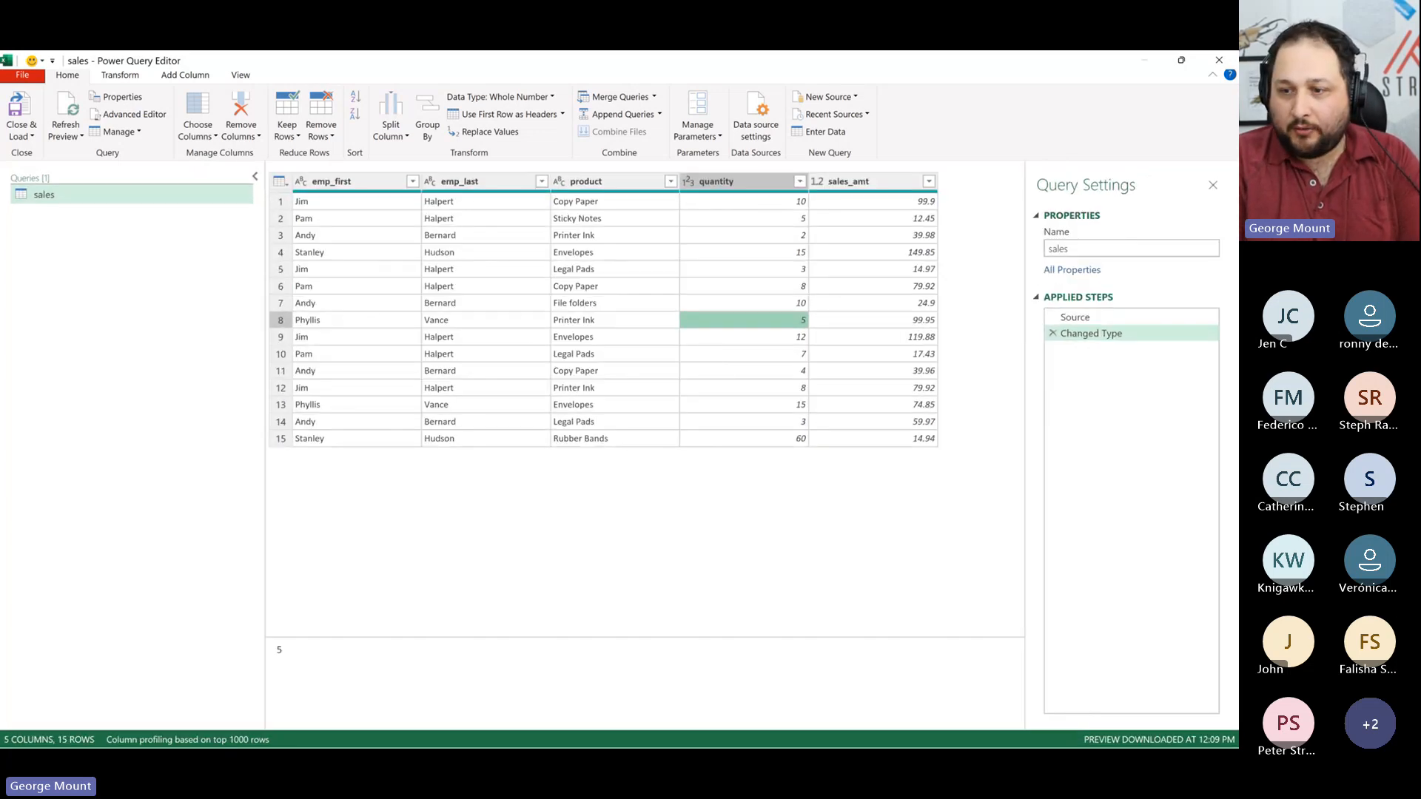
key(alt+Tab)
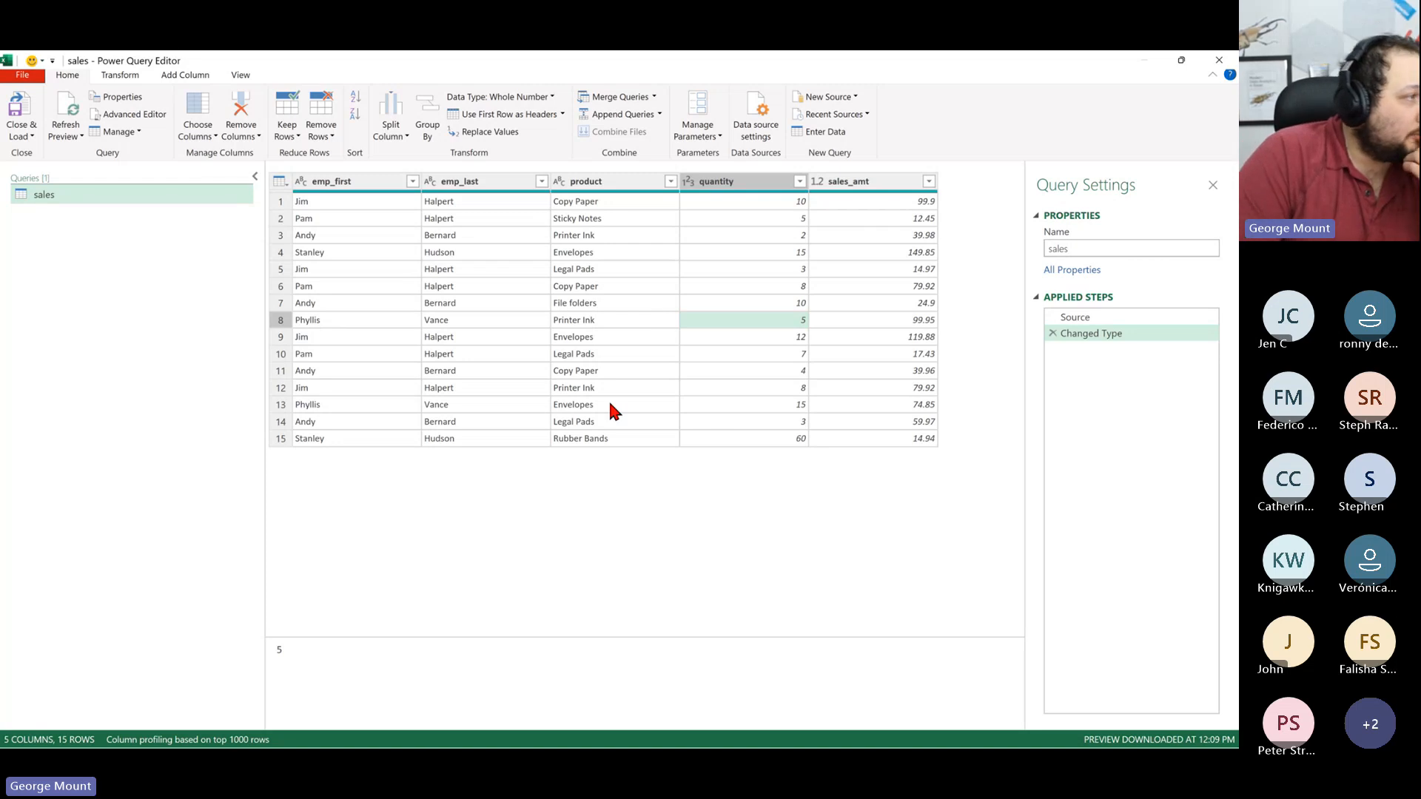
- Examine the product and quantity values in the sales query preview, and close the Power Query Editor, discarding the changes
click(585, 339)
click(555, 241)
click(580, 292)
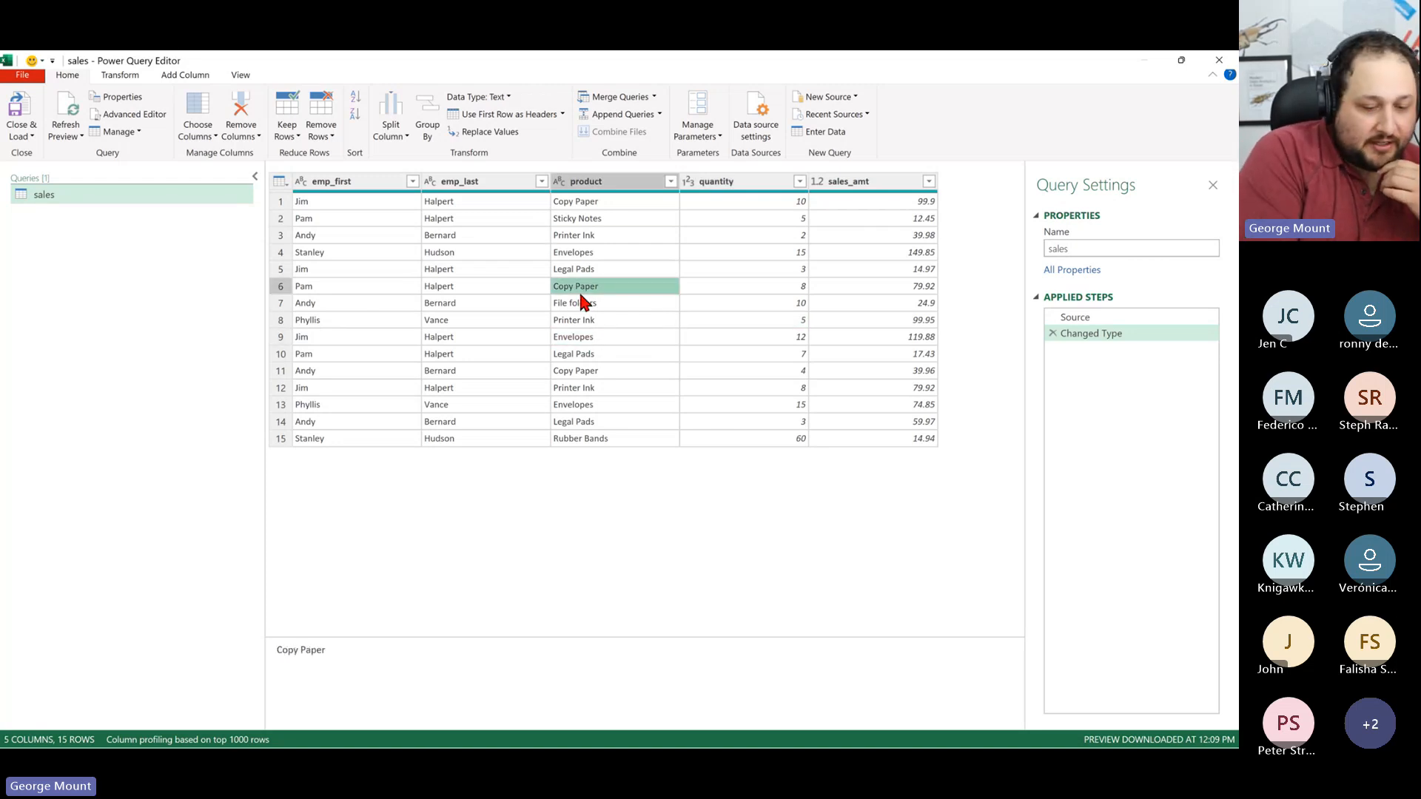
click(661, 337)
click(703, 287)
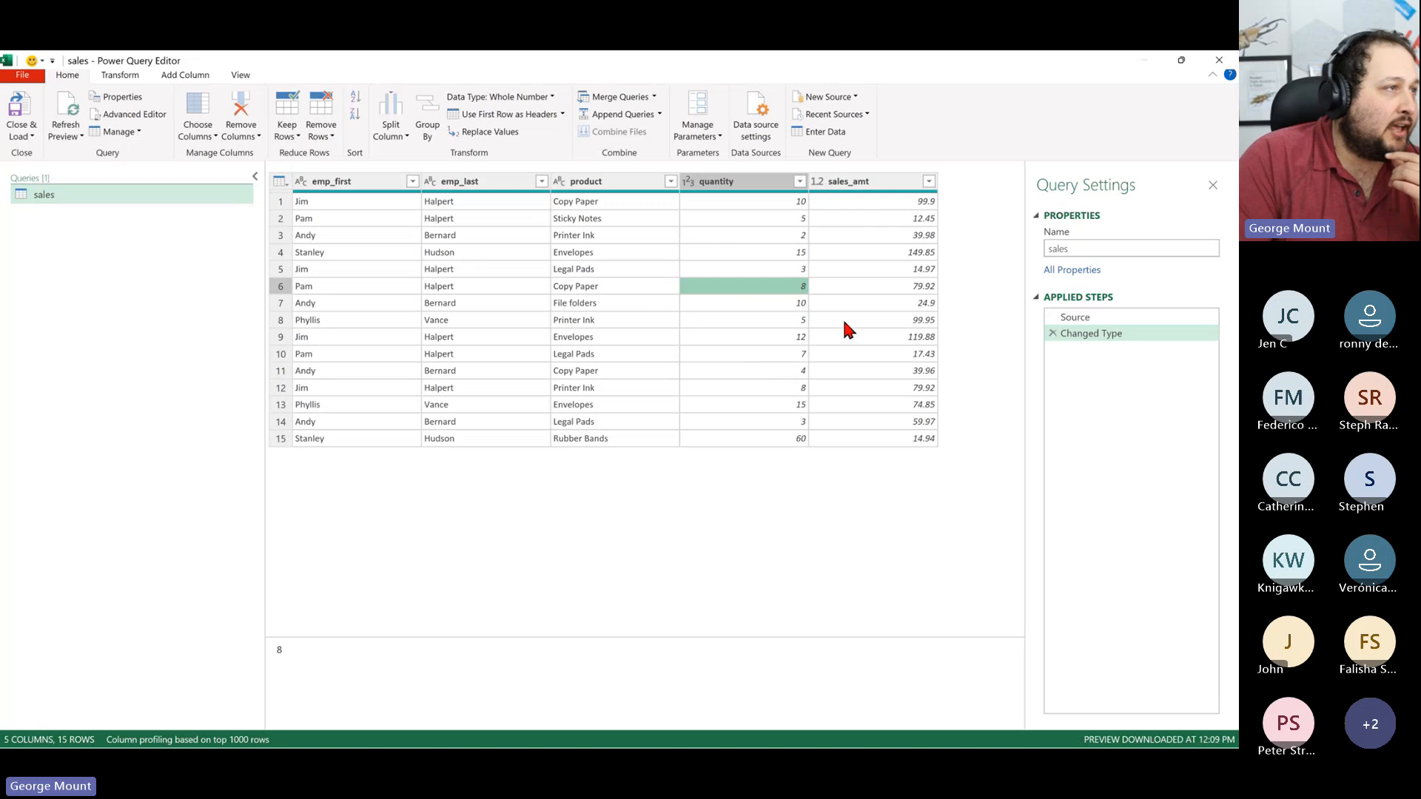
click(978, 189)
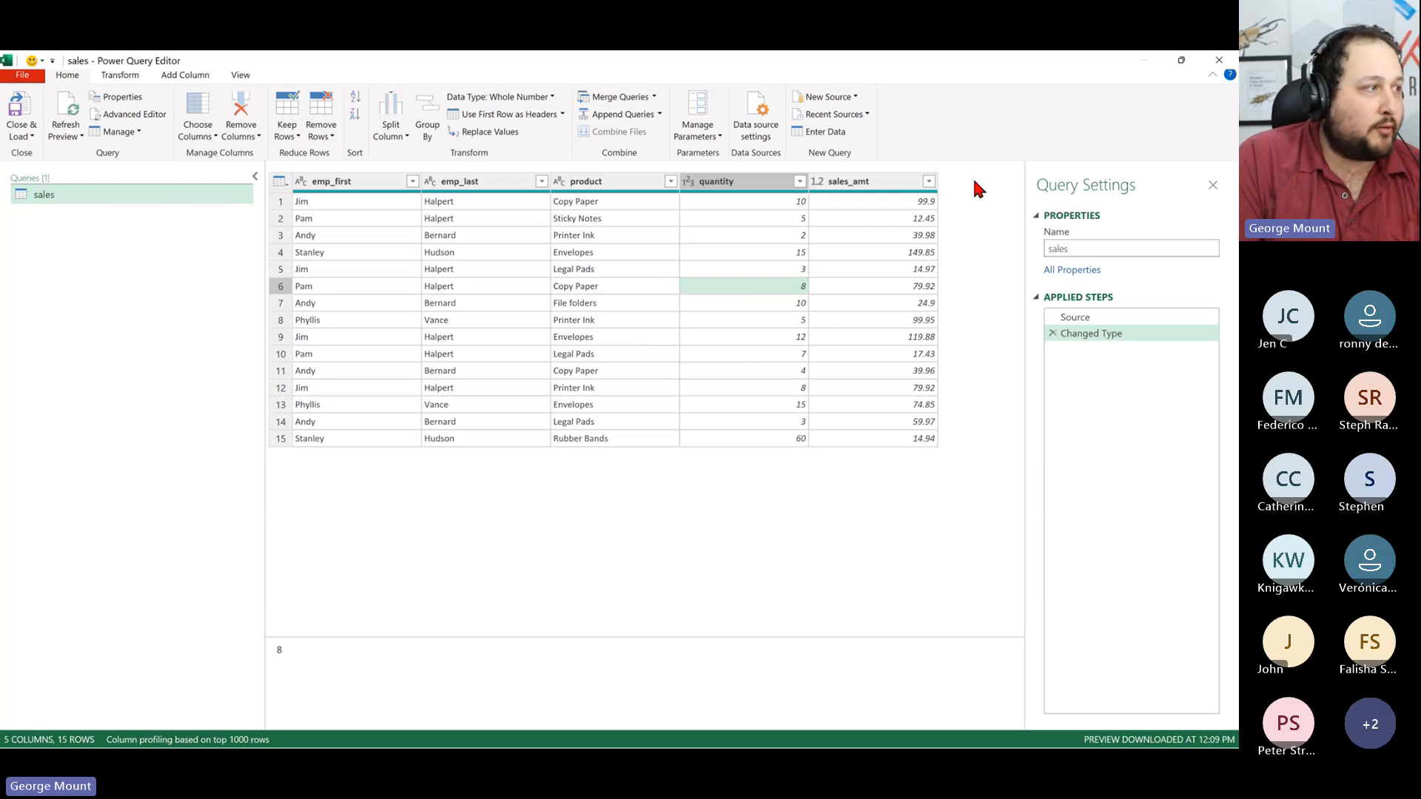
click(582, 437)
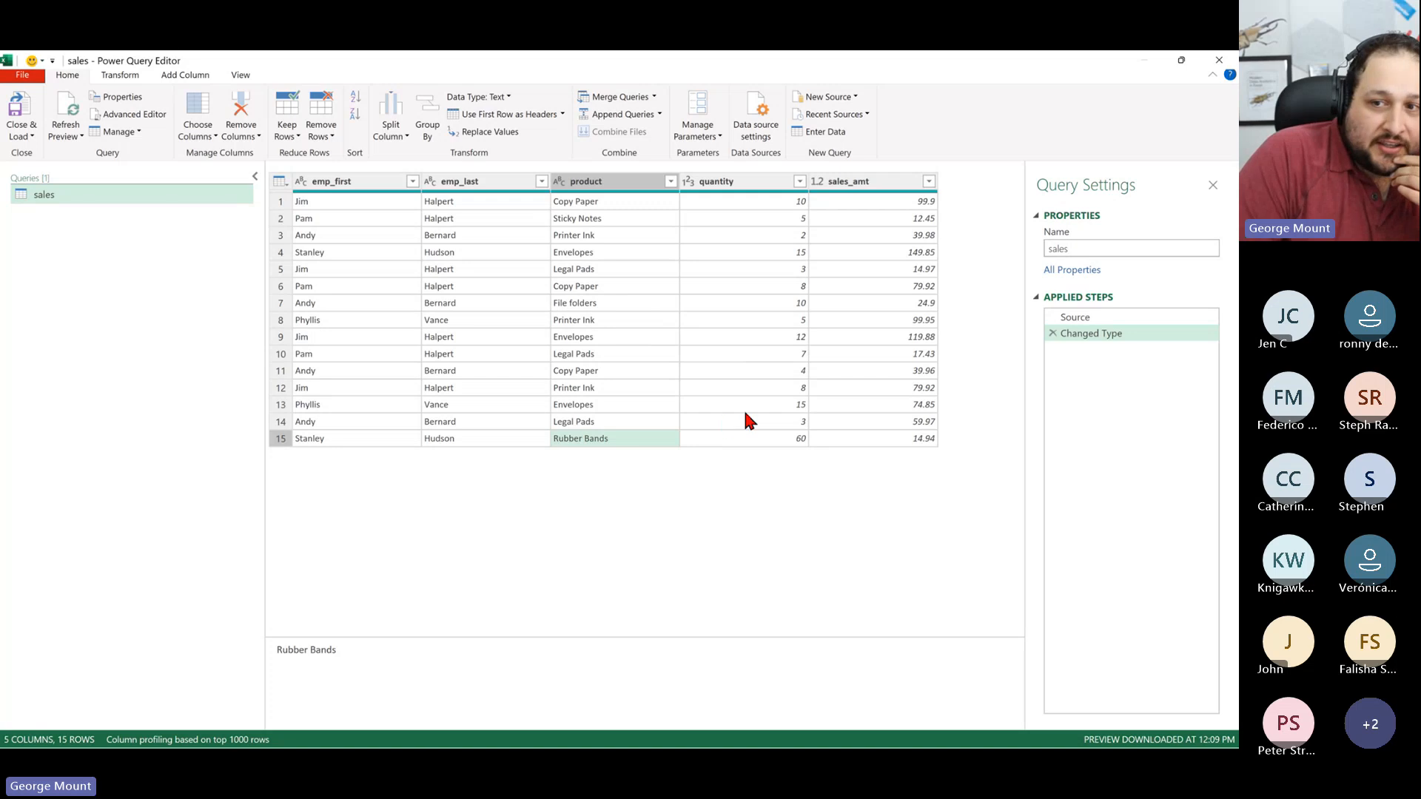
click(747, 304)
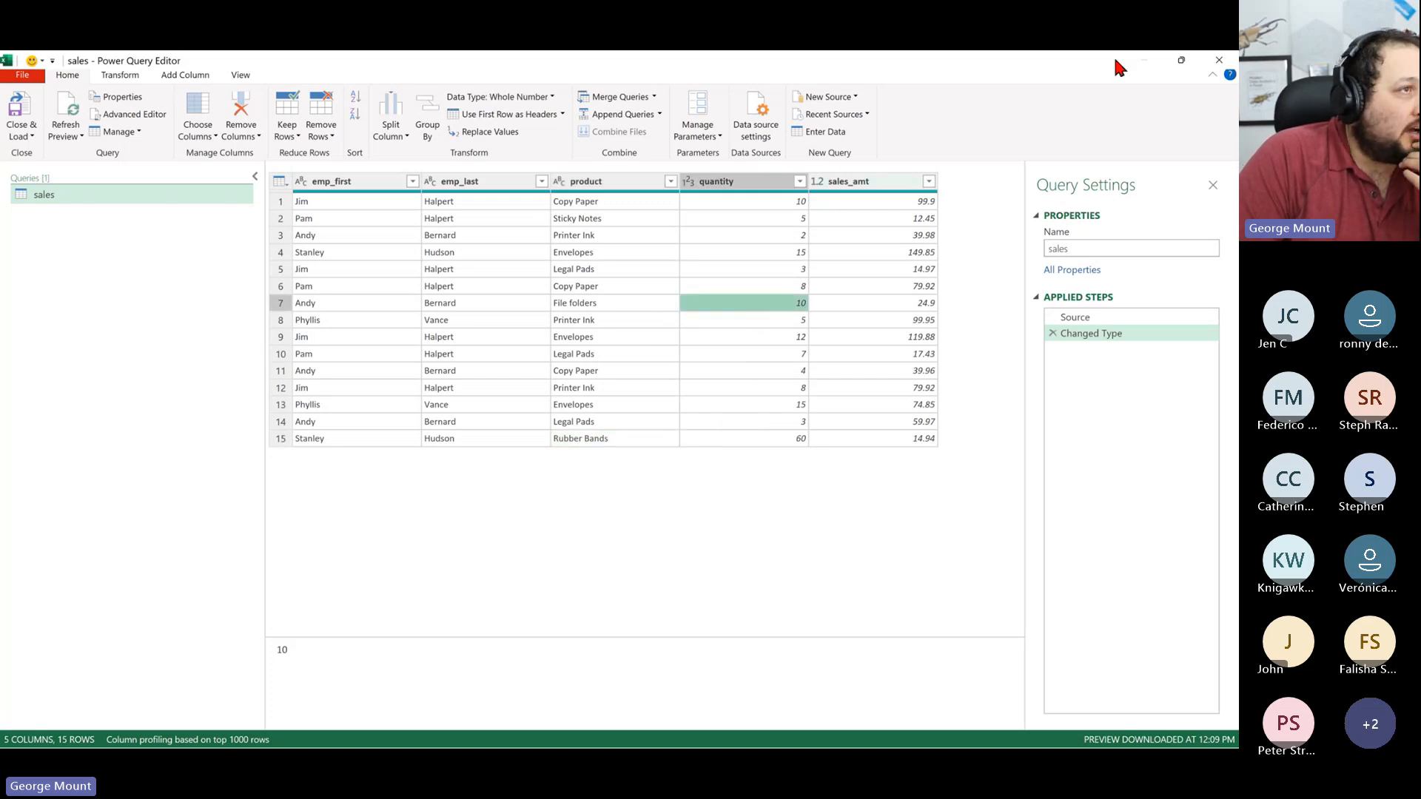
click(1221, 66)
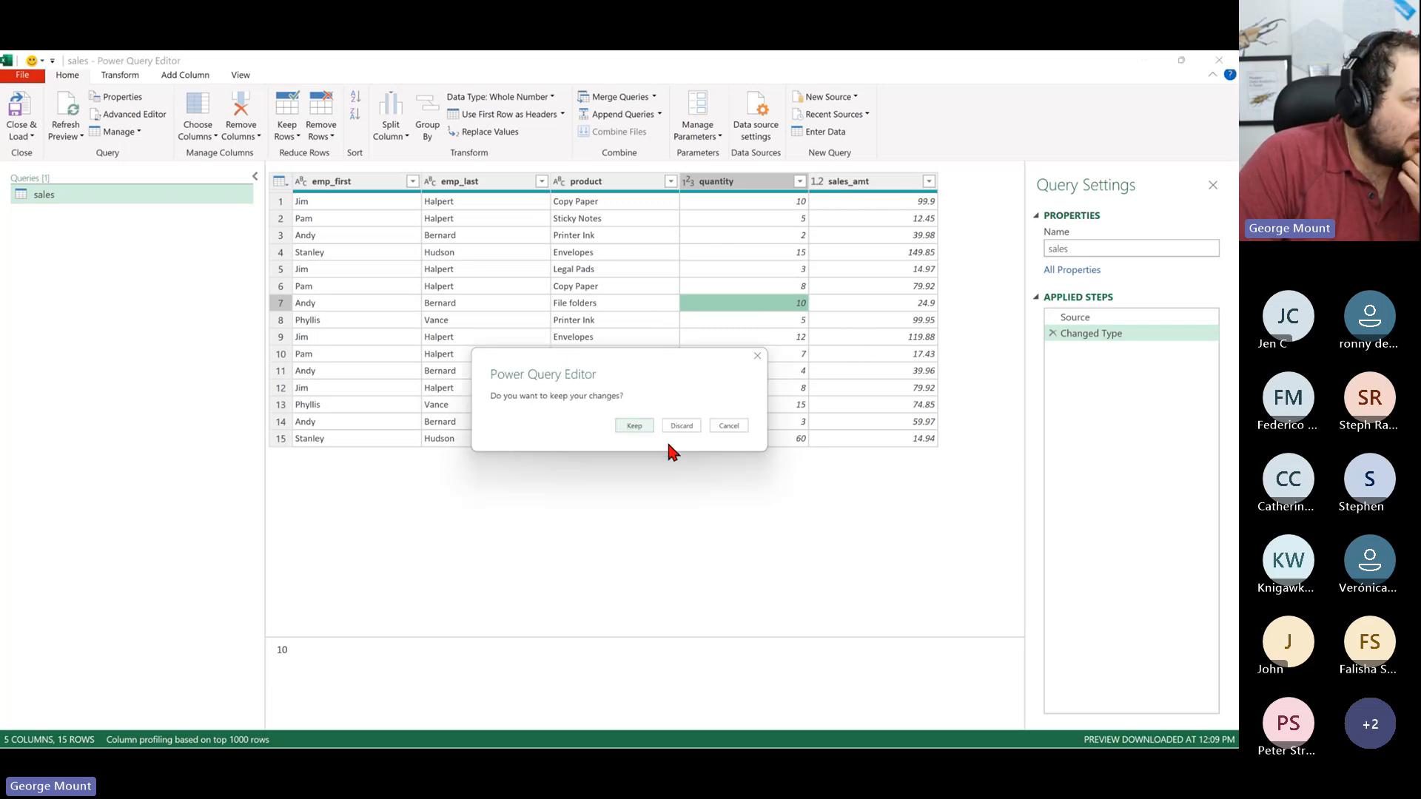
click(663, 428)
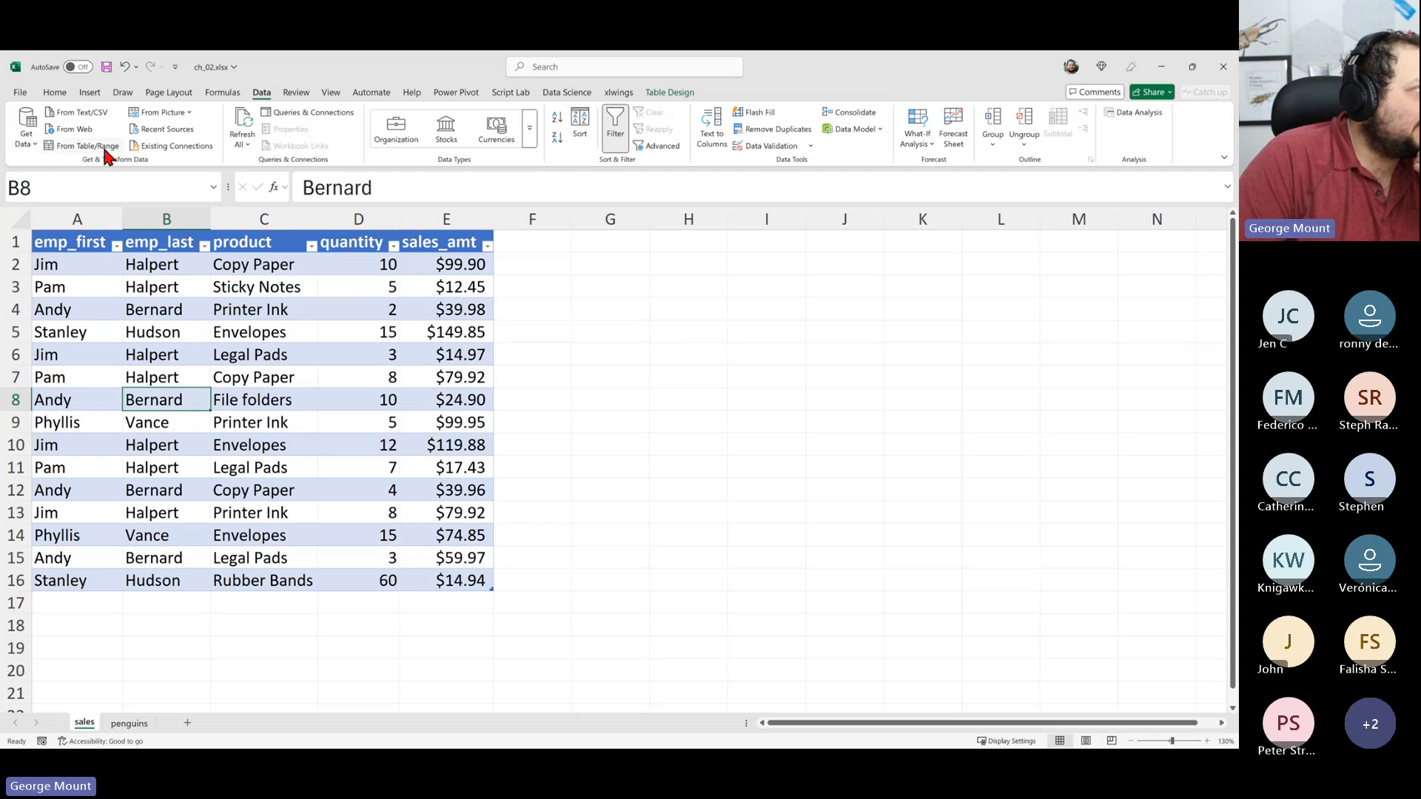
- Reopen the sales table in the Power Query Editor and enlarge the preview with all five columns in view
click(222, 356)
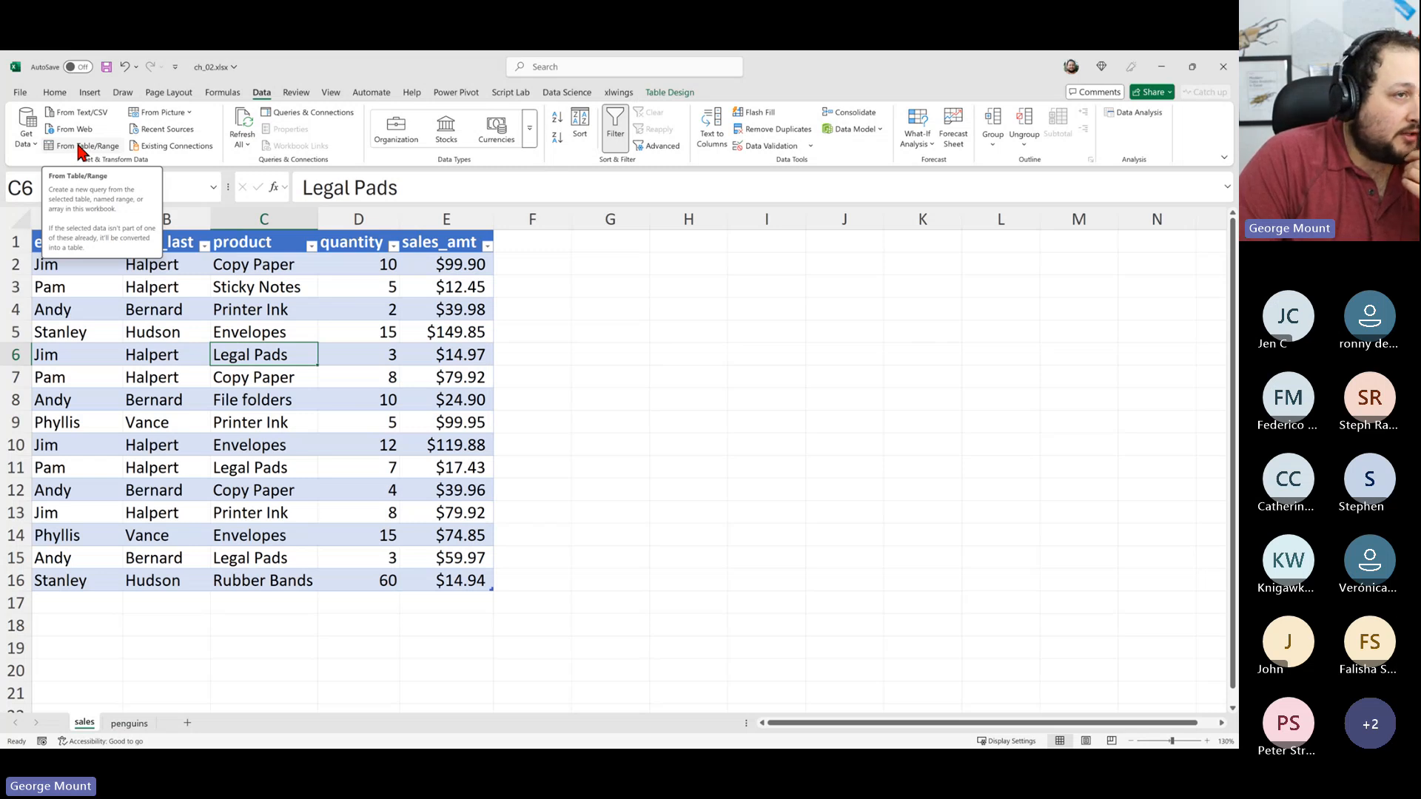
click(78, 145)
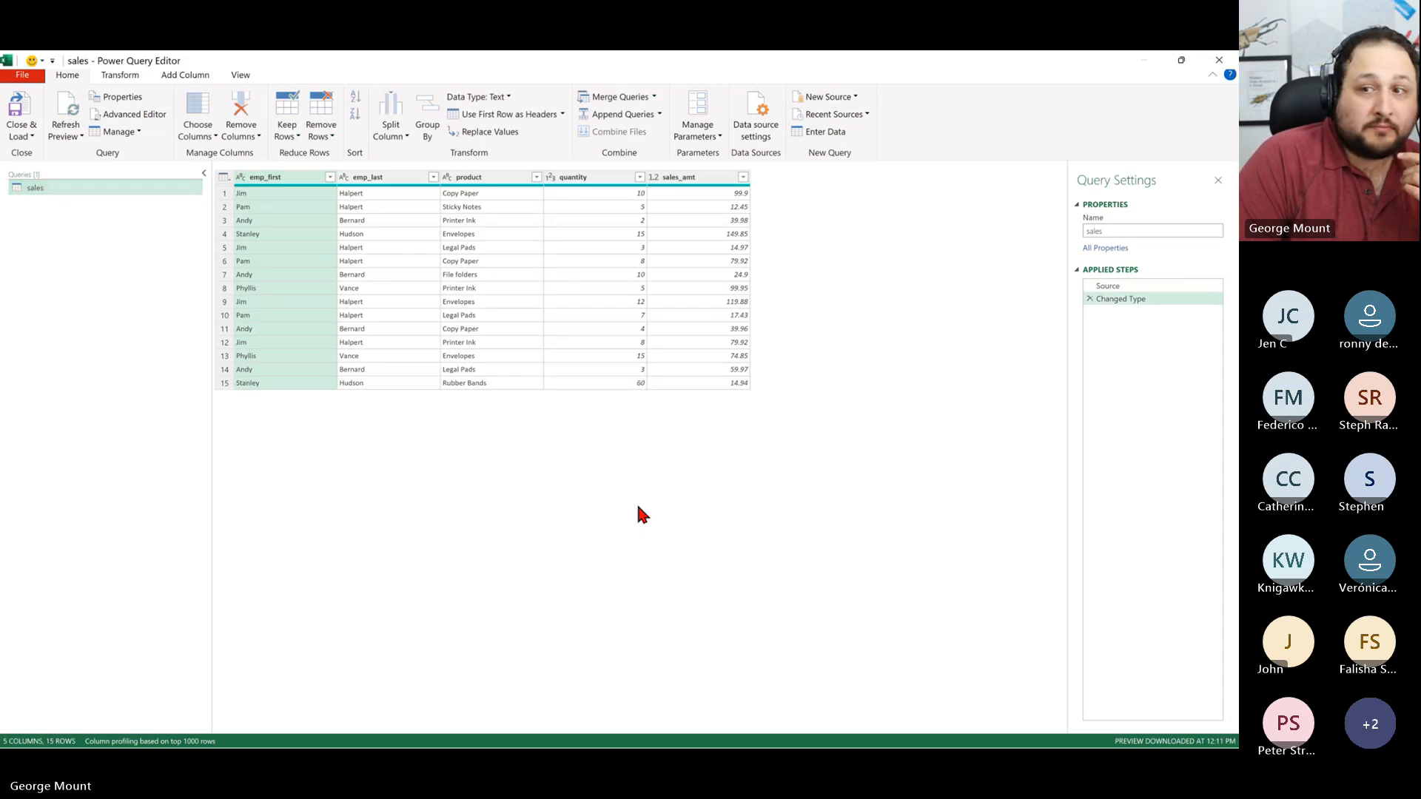
key(ctrl+shift+plus)
key(ctrl+shift+plus)
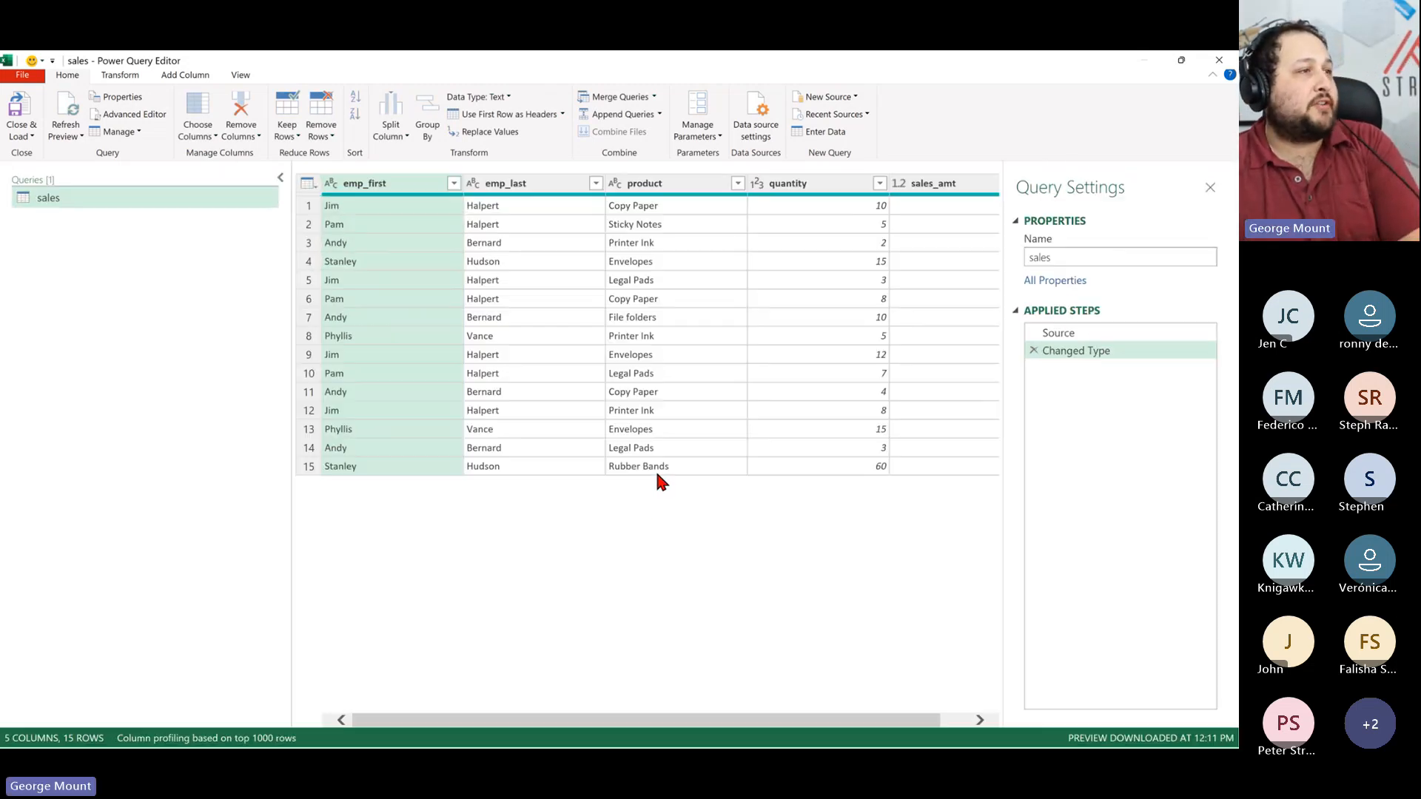
key(ctrl+shift+minus)
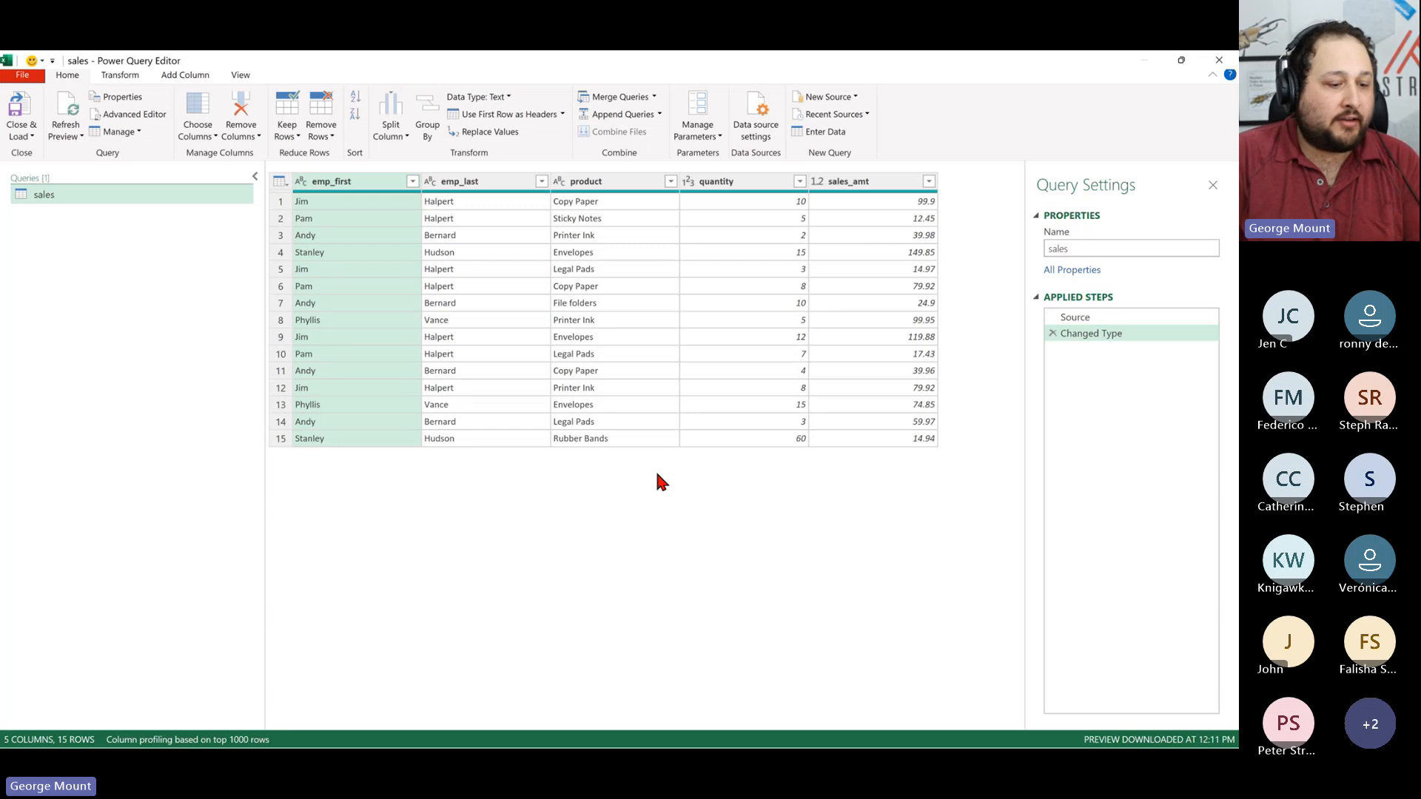
- Switch to the Notepad notes to review the Extract line's list of data sources, and return to the Power Query Editor
key(alt+Tab)
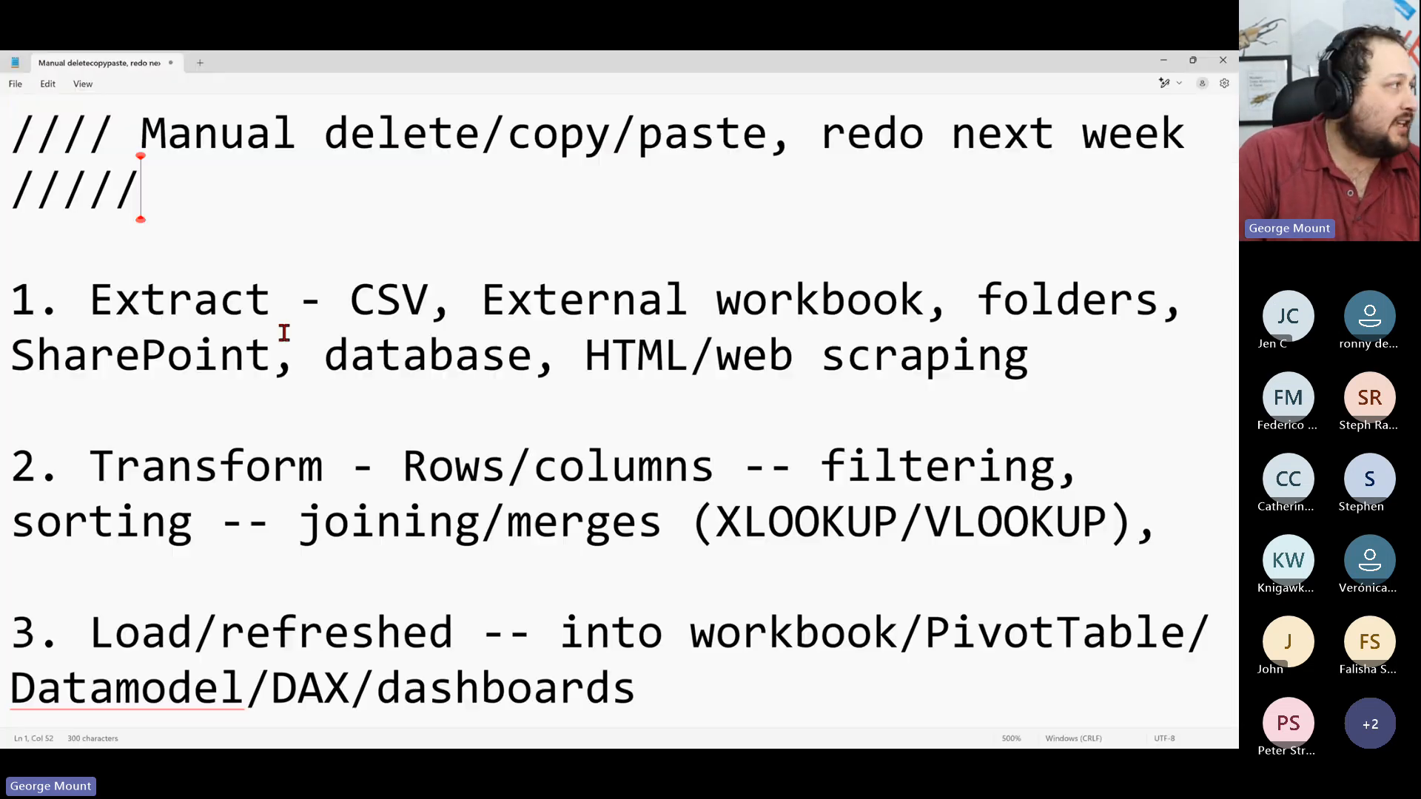
drag(140, 300, 585, 358)
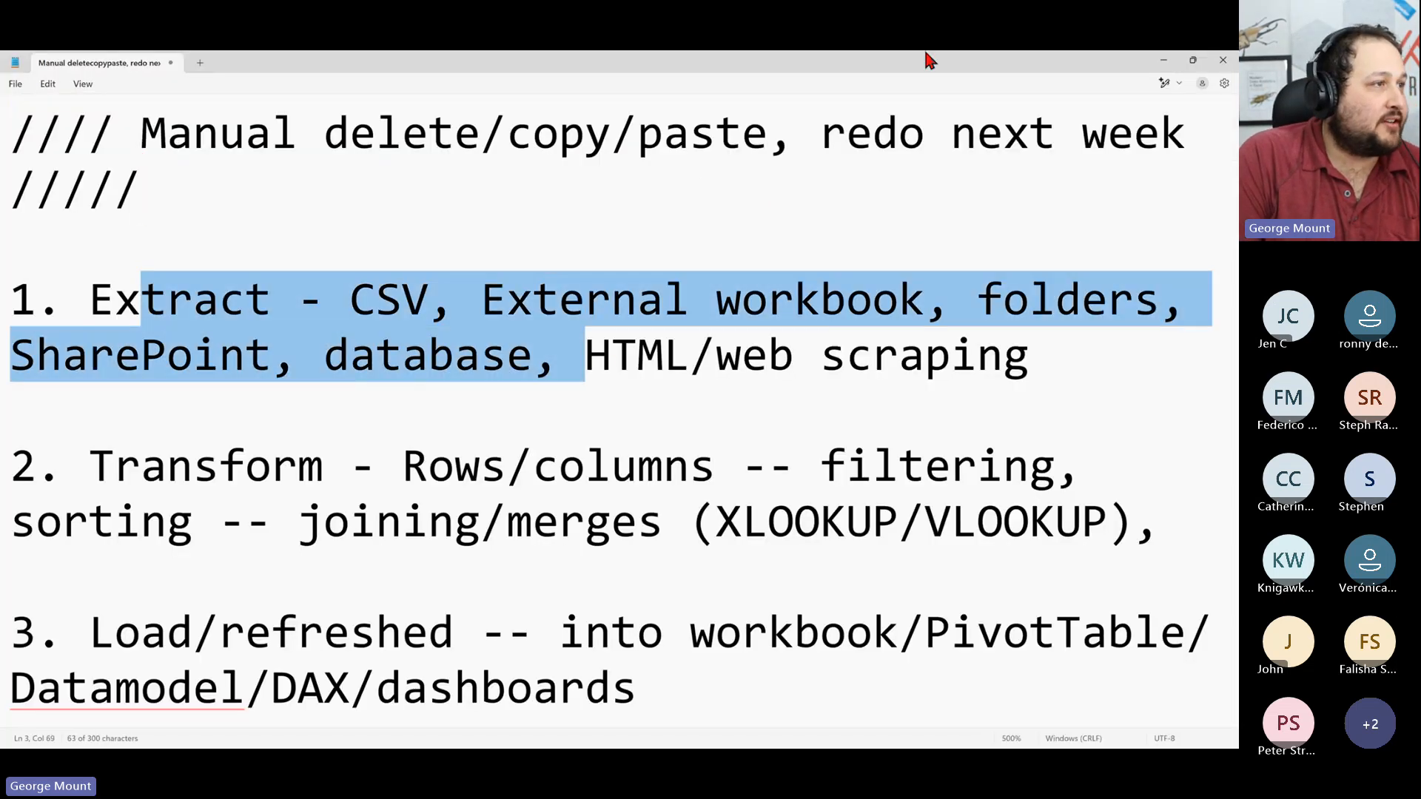
click(1164, 60)
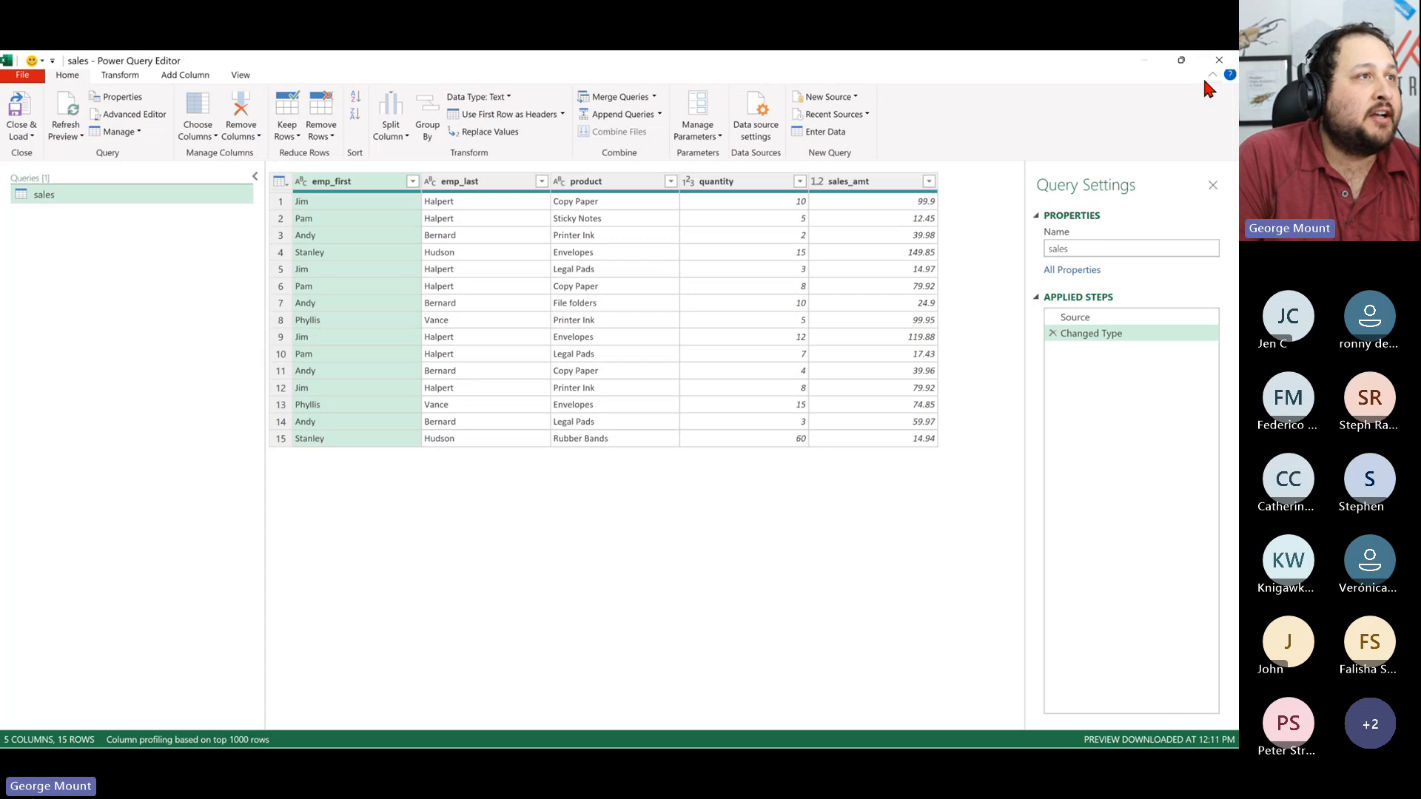
- Close the Power Query Editor and discard the new sales query
click(1219, 60)
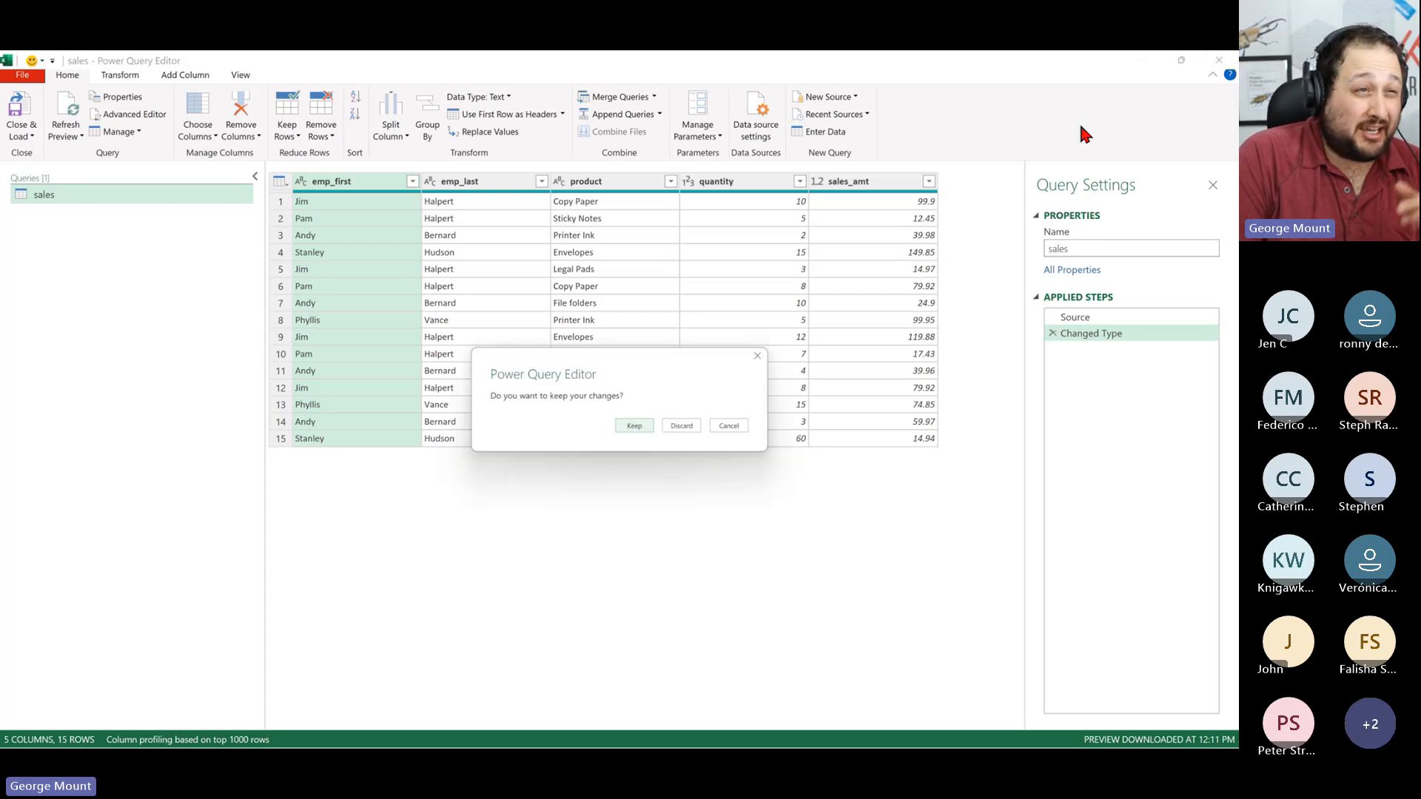
click(688, 426)
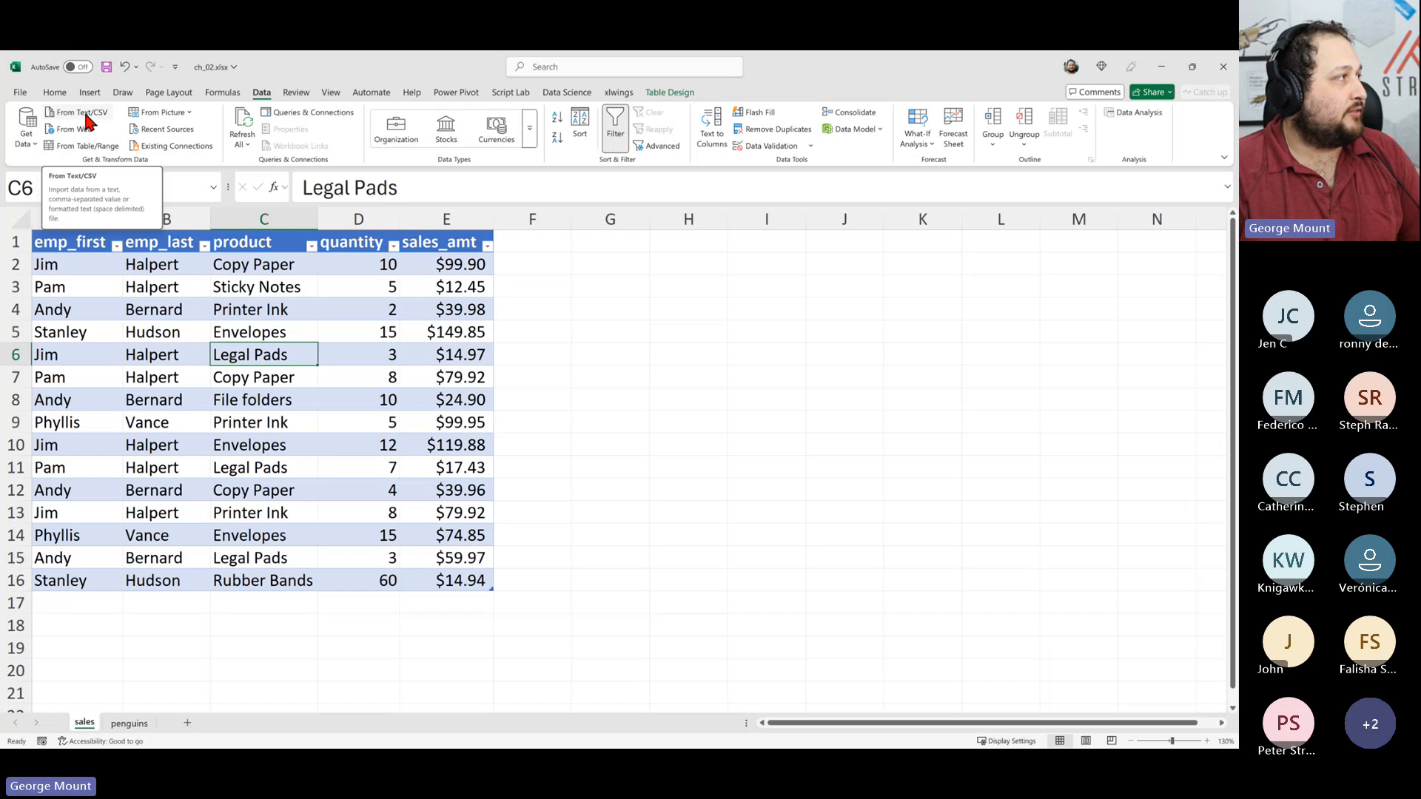
- Review the available sources for importing data, from files such as workbook, JSON, PDF and folder to databases, without importing anything
click(26, 130)
mouse_move(44, 165)
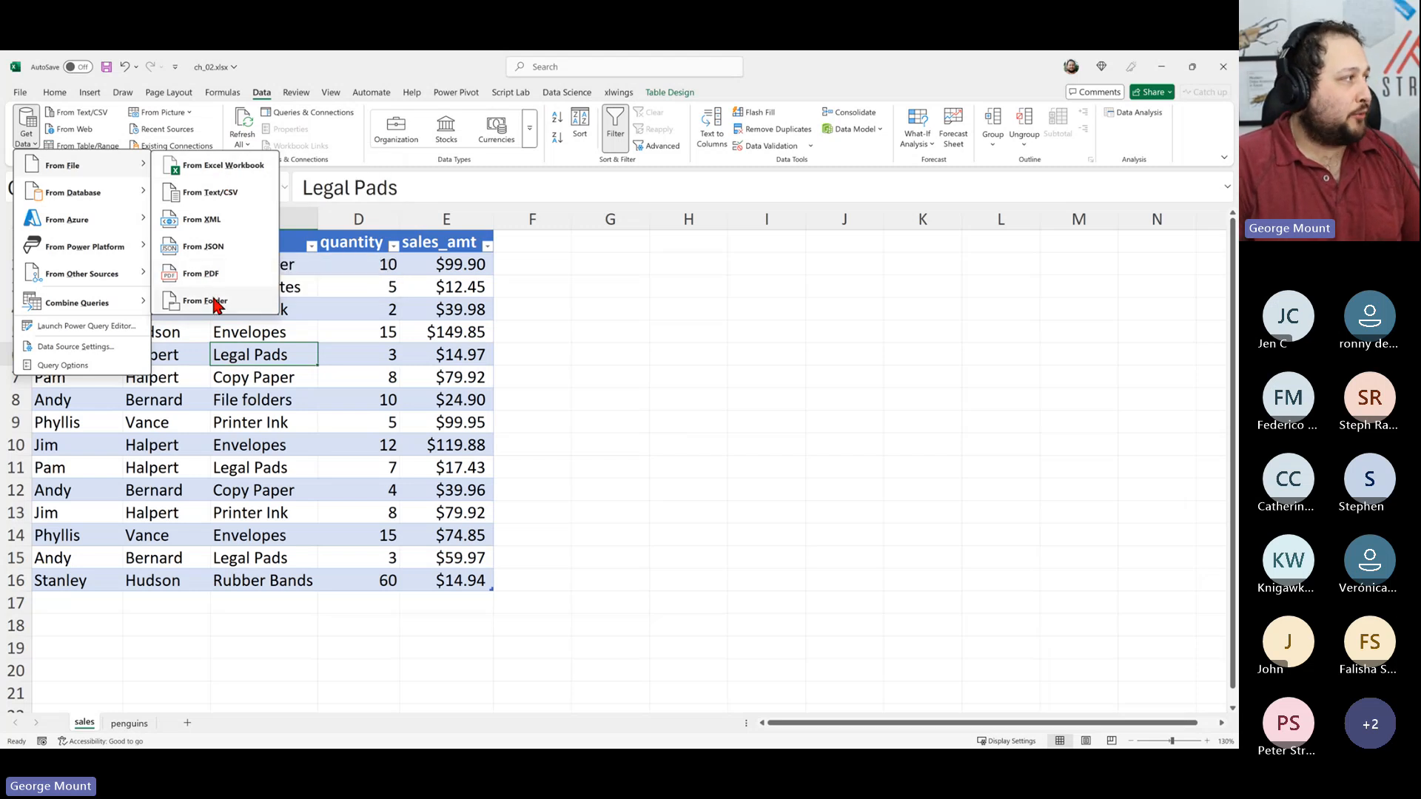
mouse_move(71, 207)
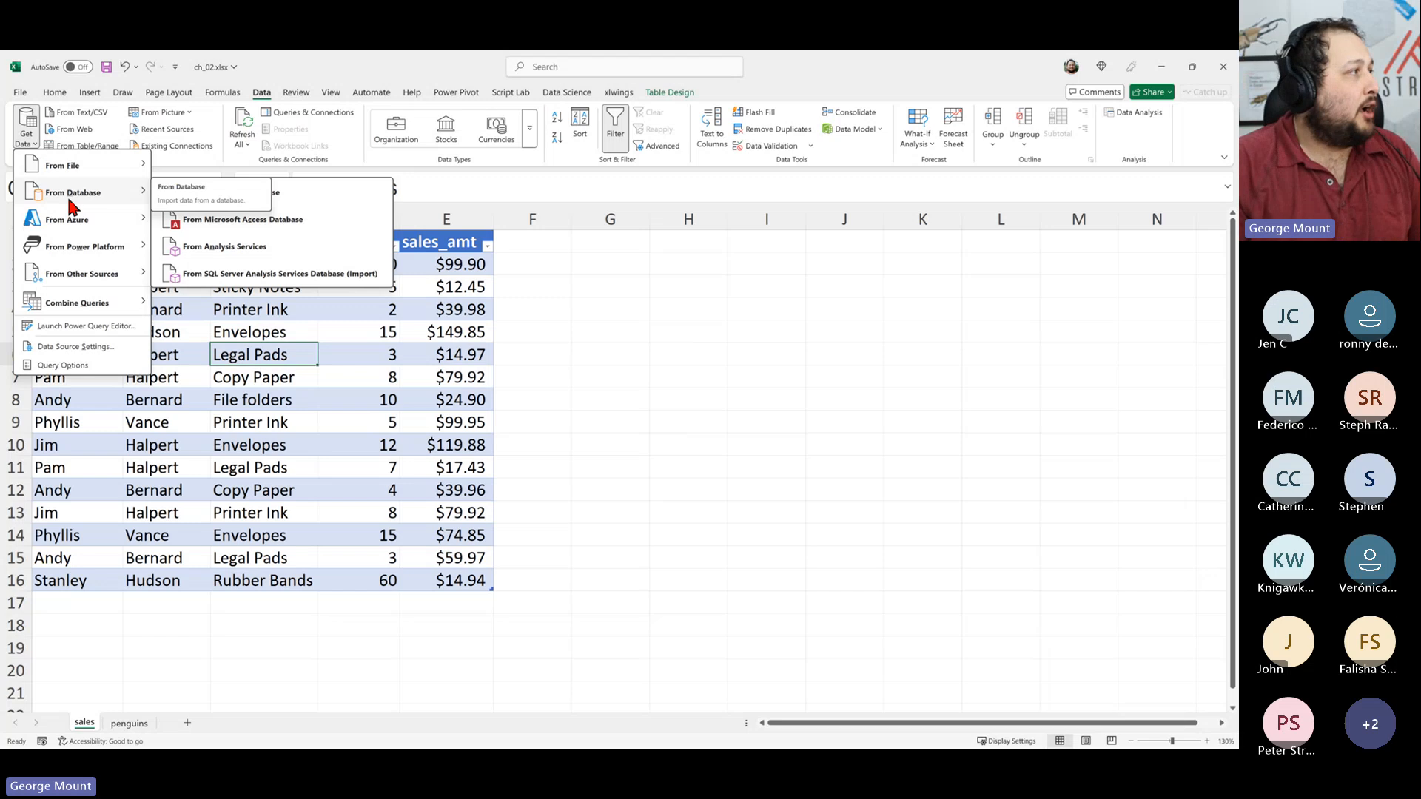
click(360, 382)
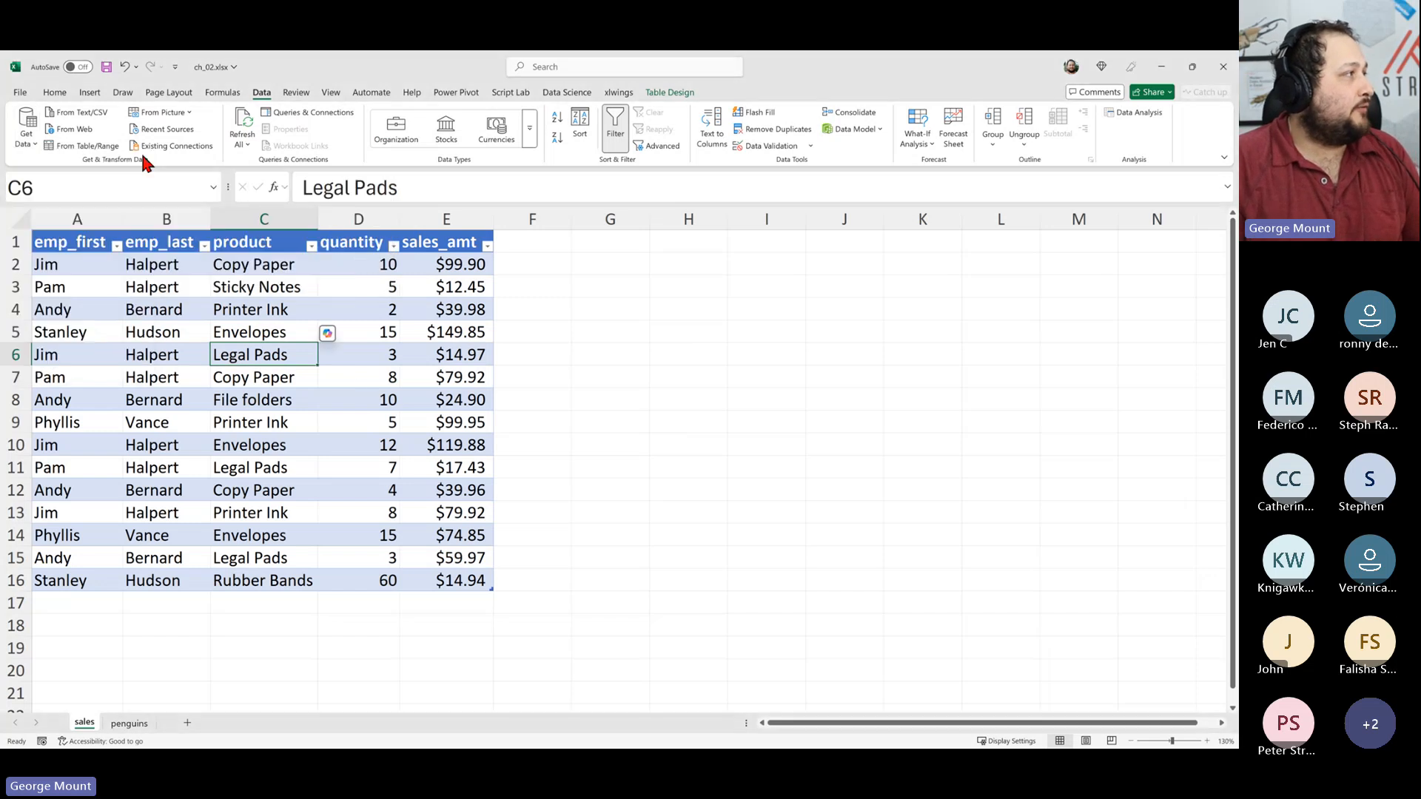
- Load the sales table into the Power Query Editor and inspect individual values in its product, quantity and emp_last columns
click(75, 145)
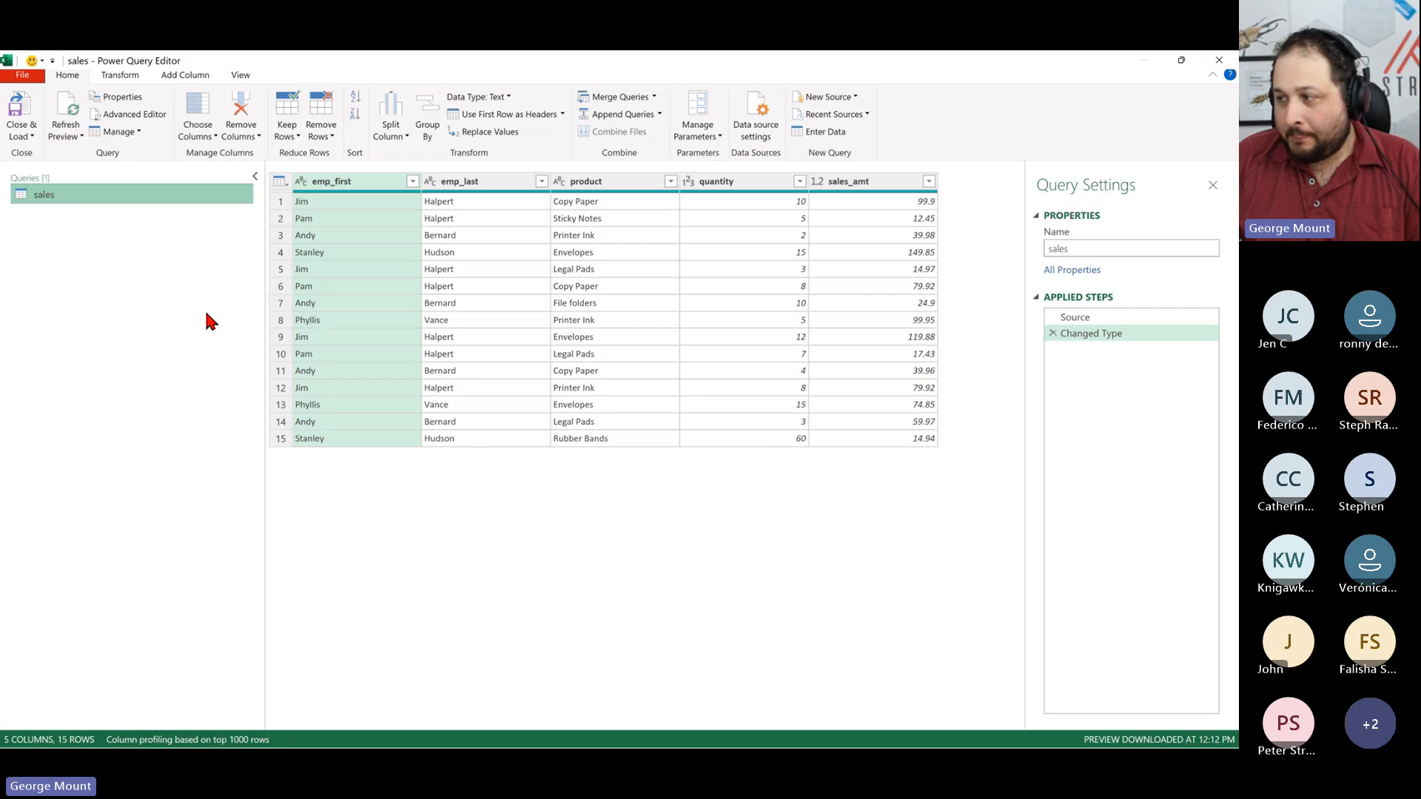
click(578, 388)
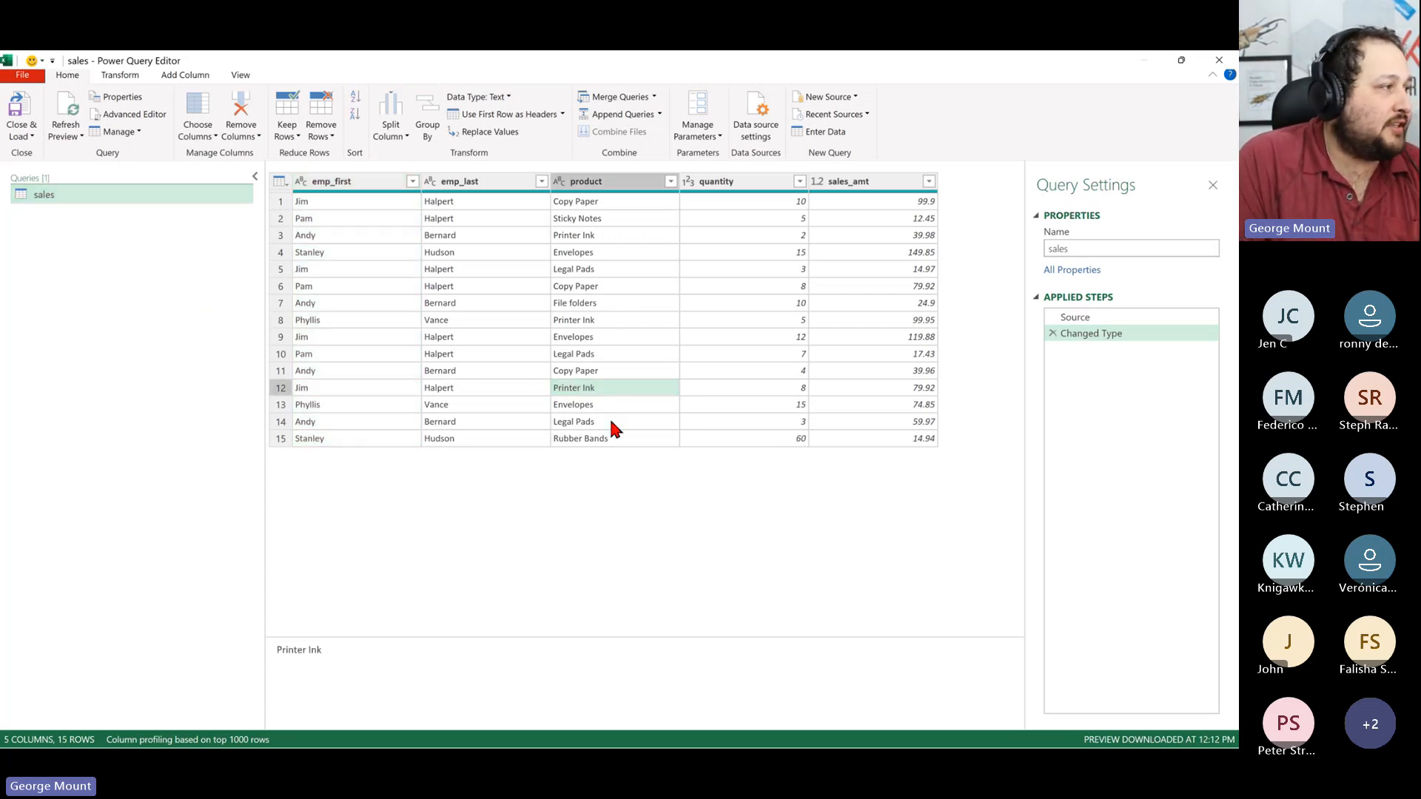
click(592, 353)
click(590, 292)
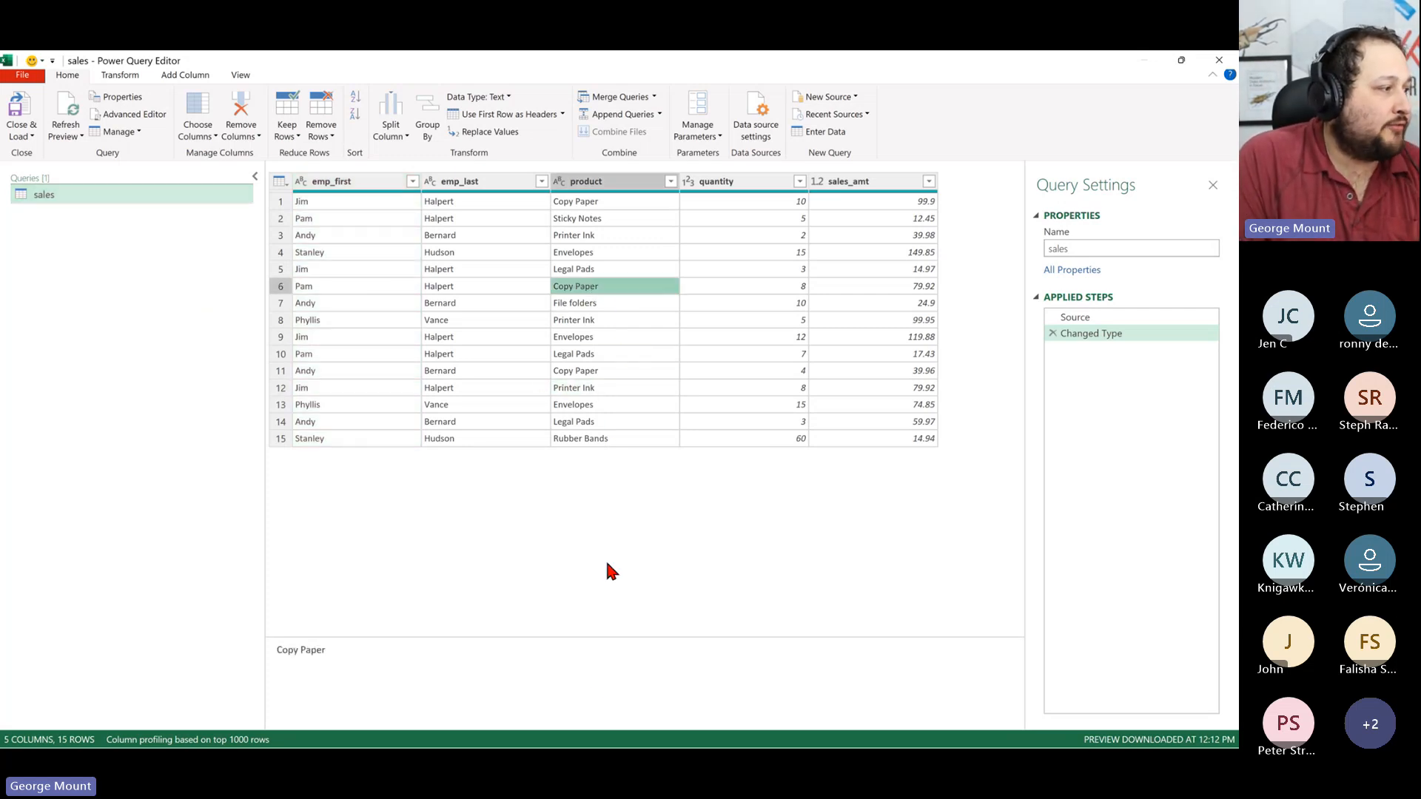
click(469, 372)
click(547, 254)
click(608, 288)
click(666, 386)
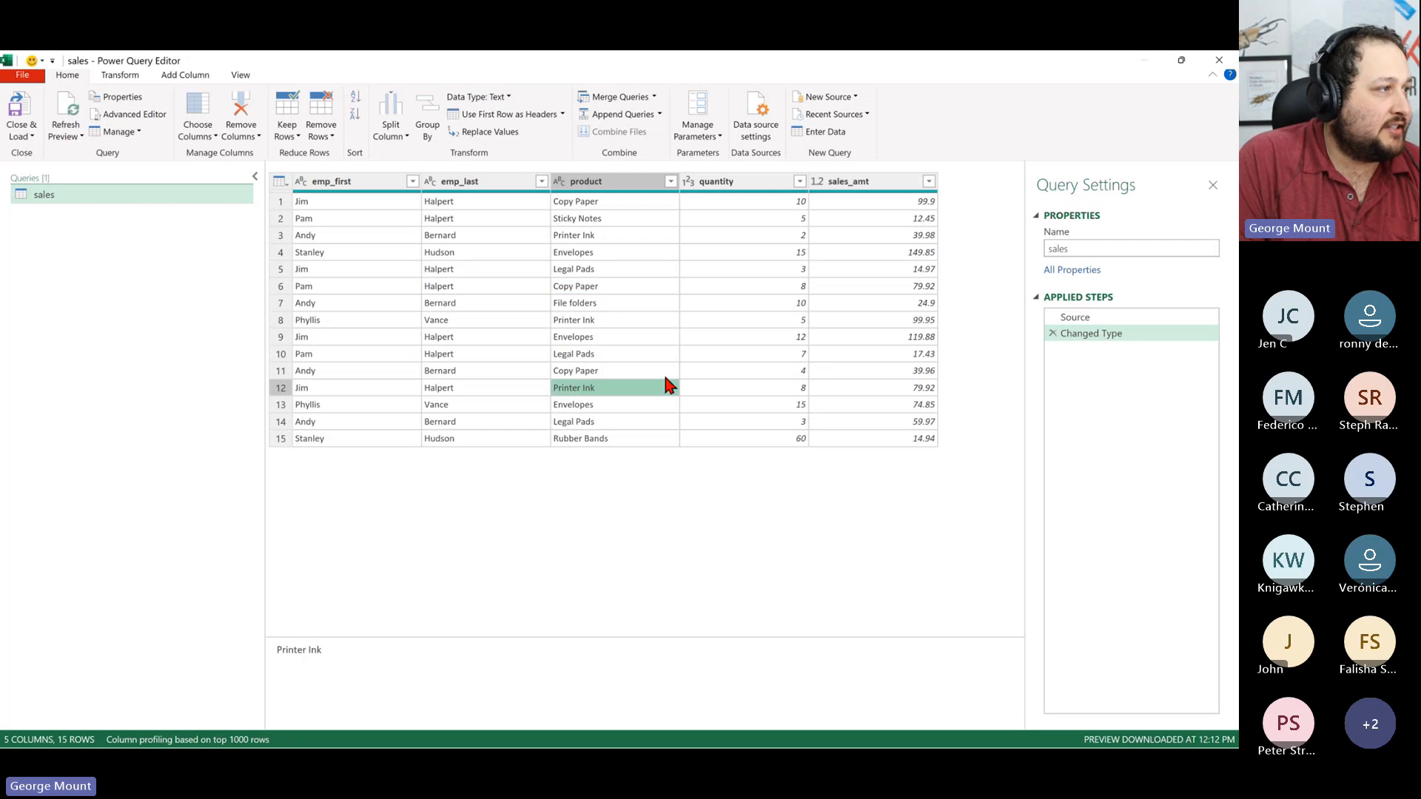
click(790, 305)
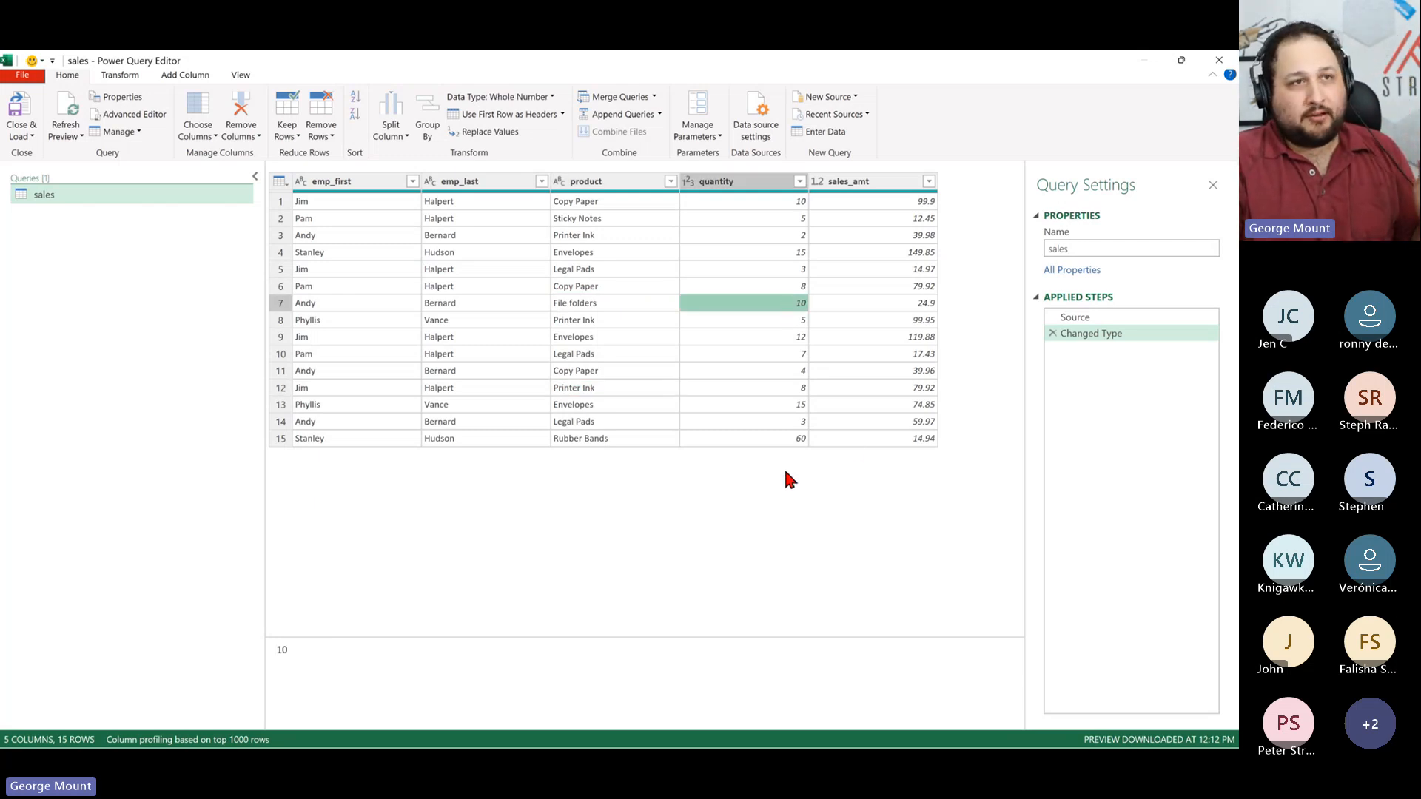
click(527, 404)
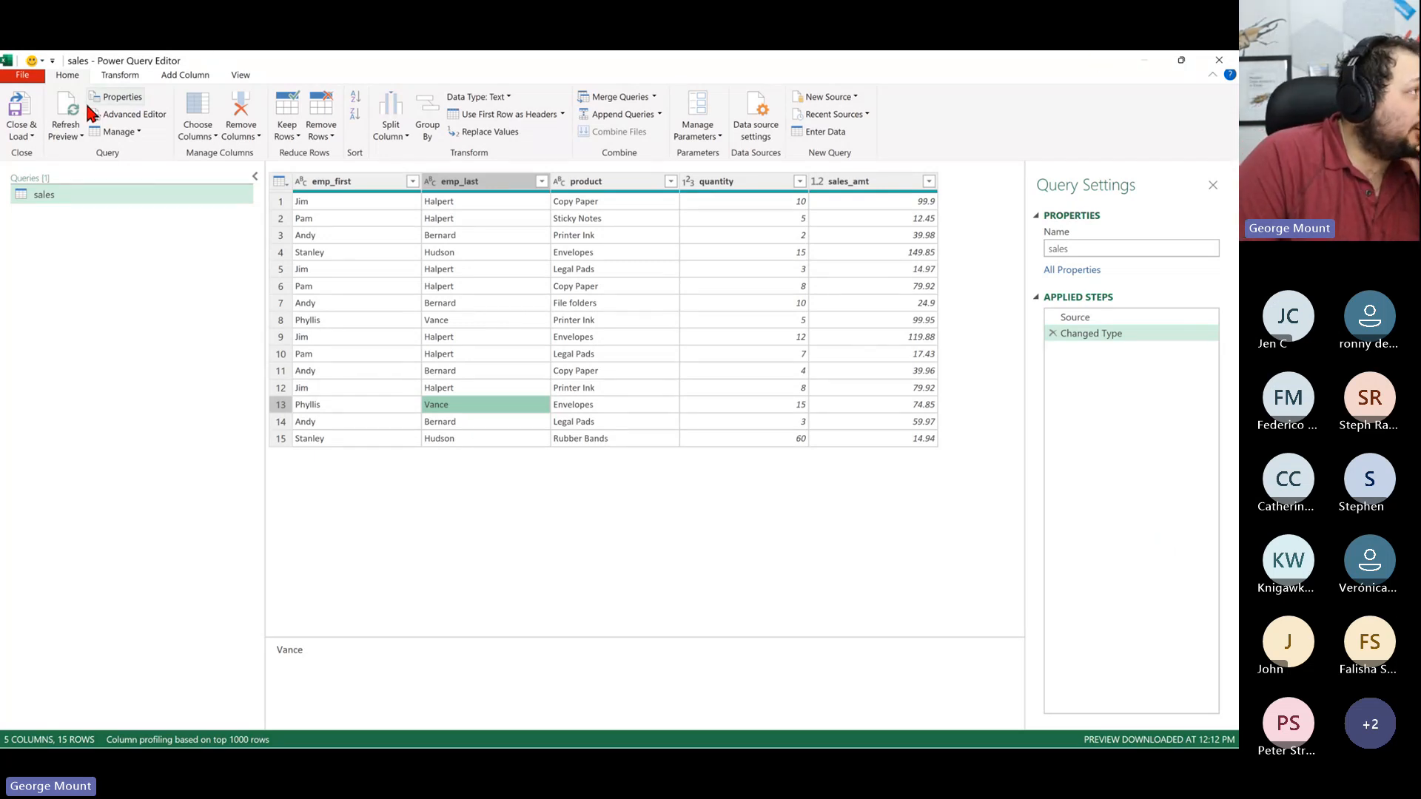
- Review the editor's command sets for transforming data, adding columns and changing the view, and return to the Home commands
click(126, 77)
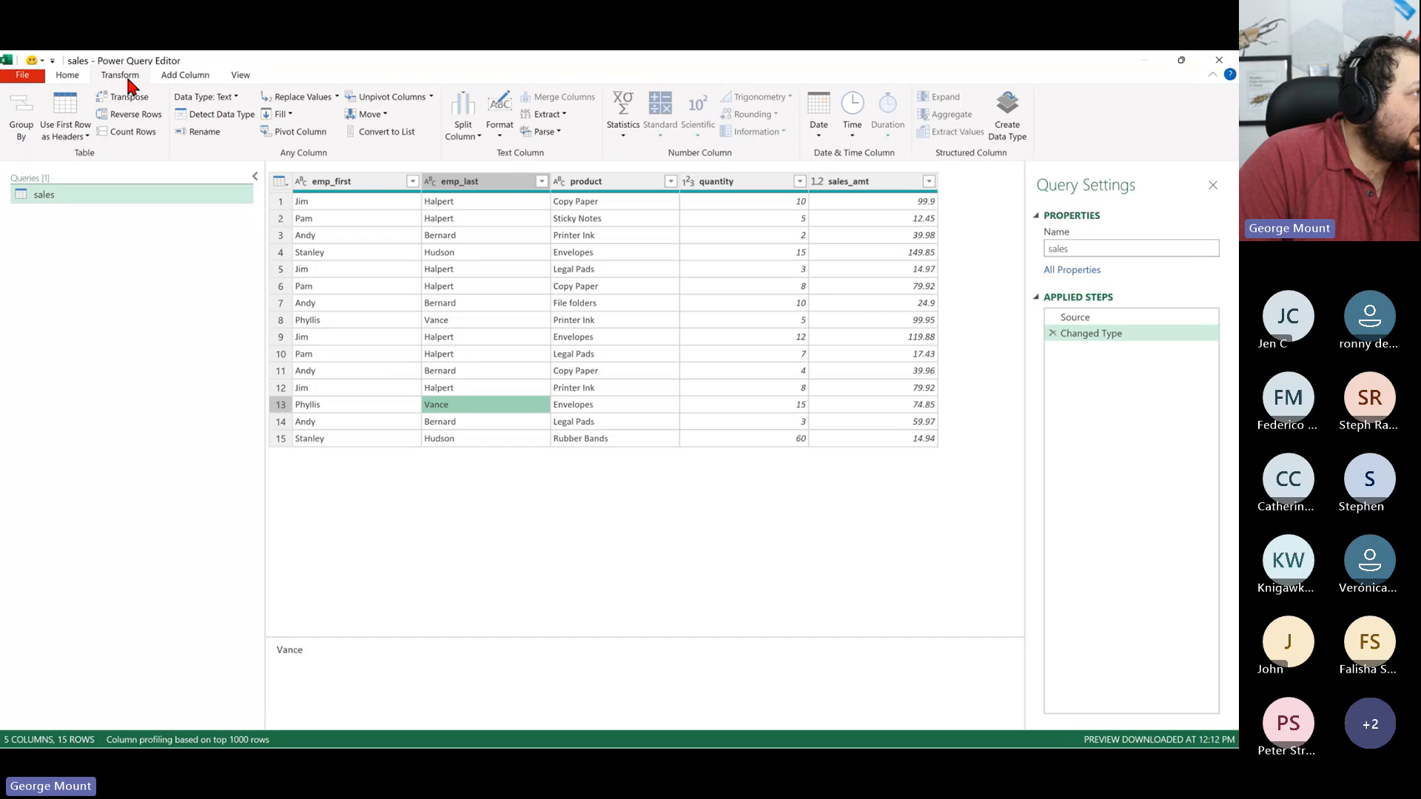
click(178, 78)
click(240, 75)
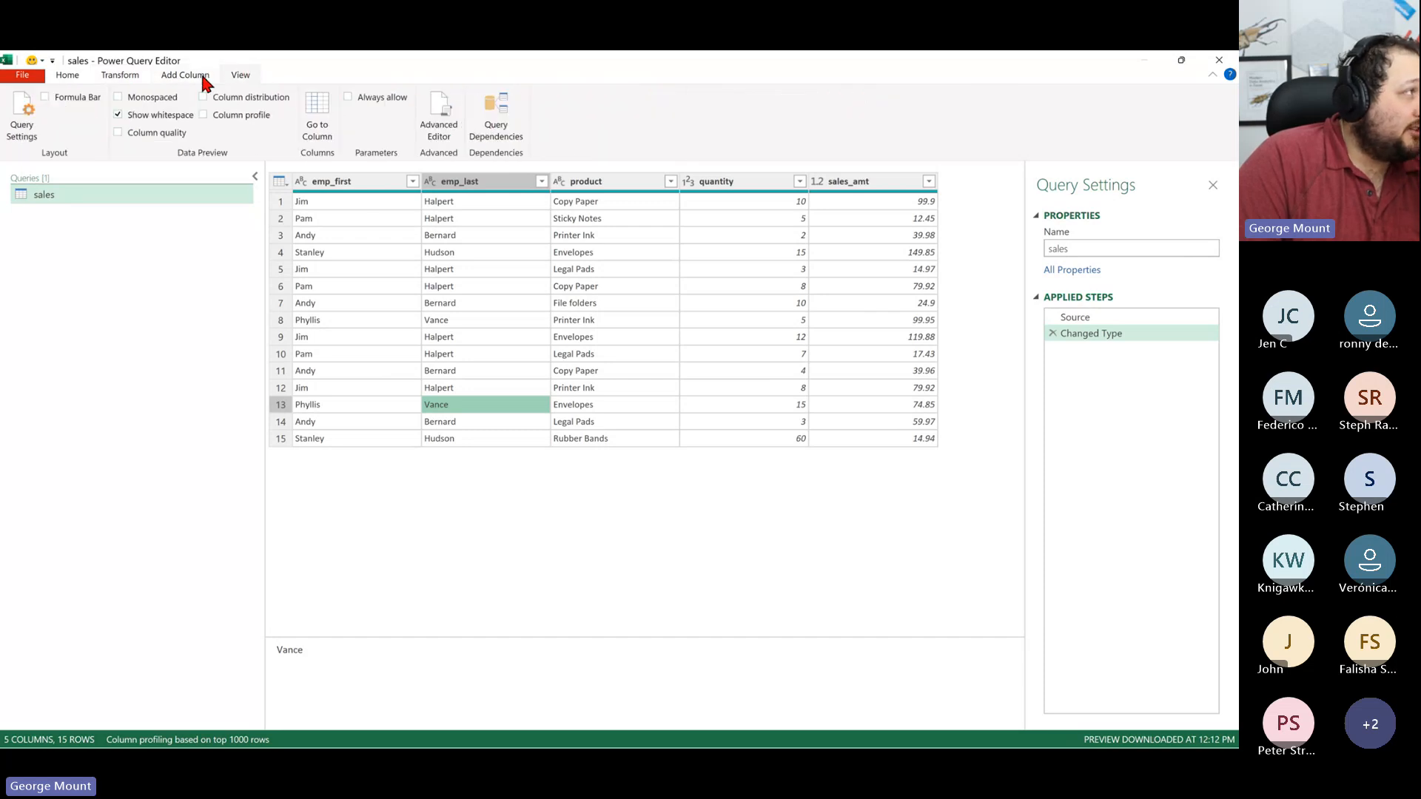
click(197, 76)
click(116, 77)
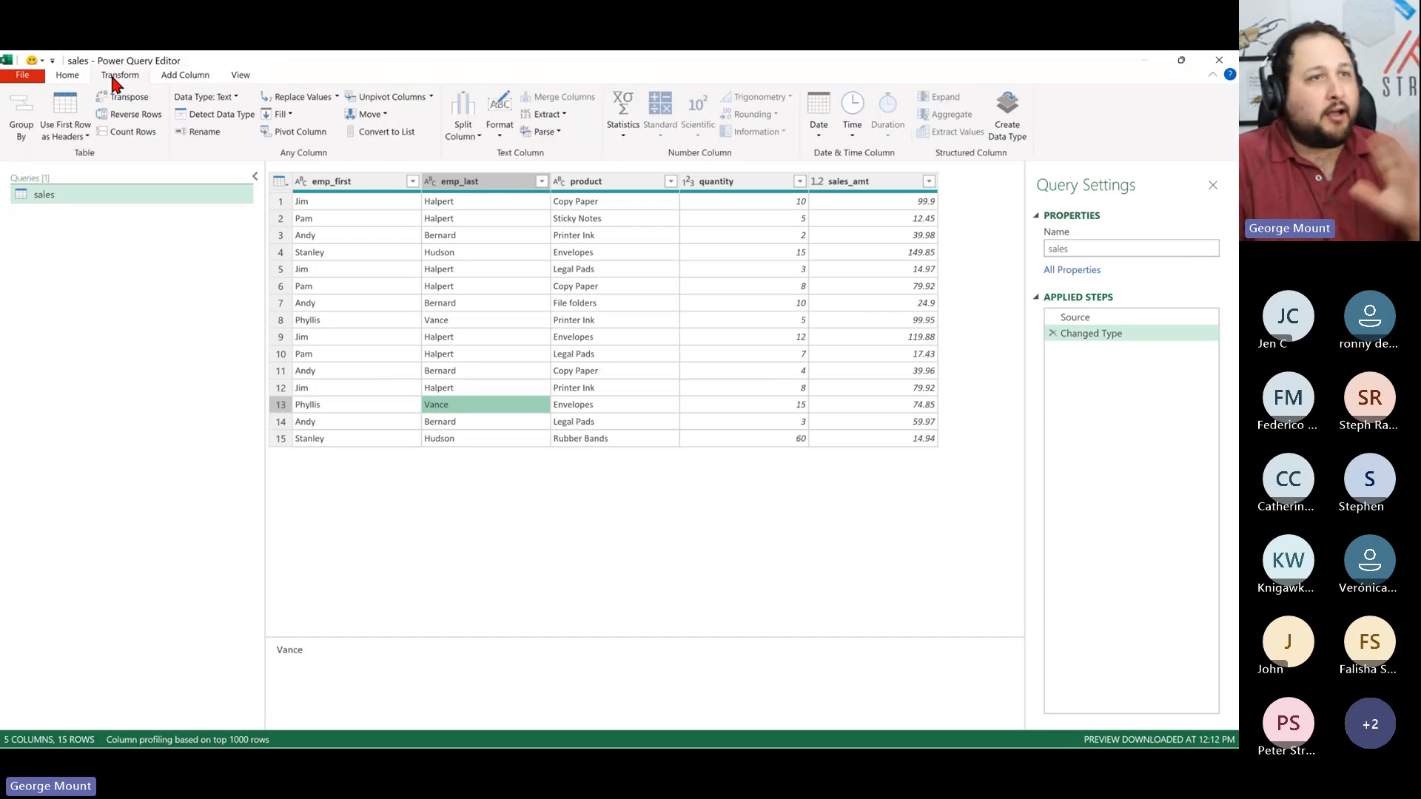
click(71, 82)
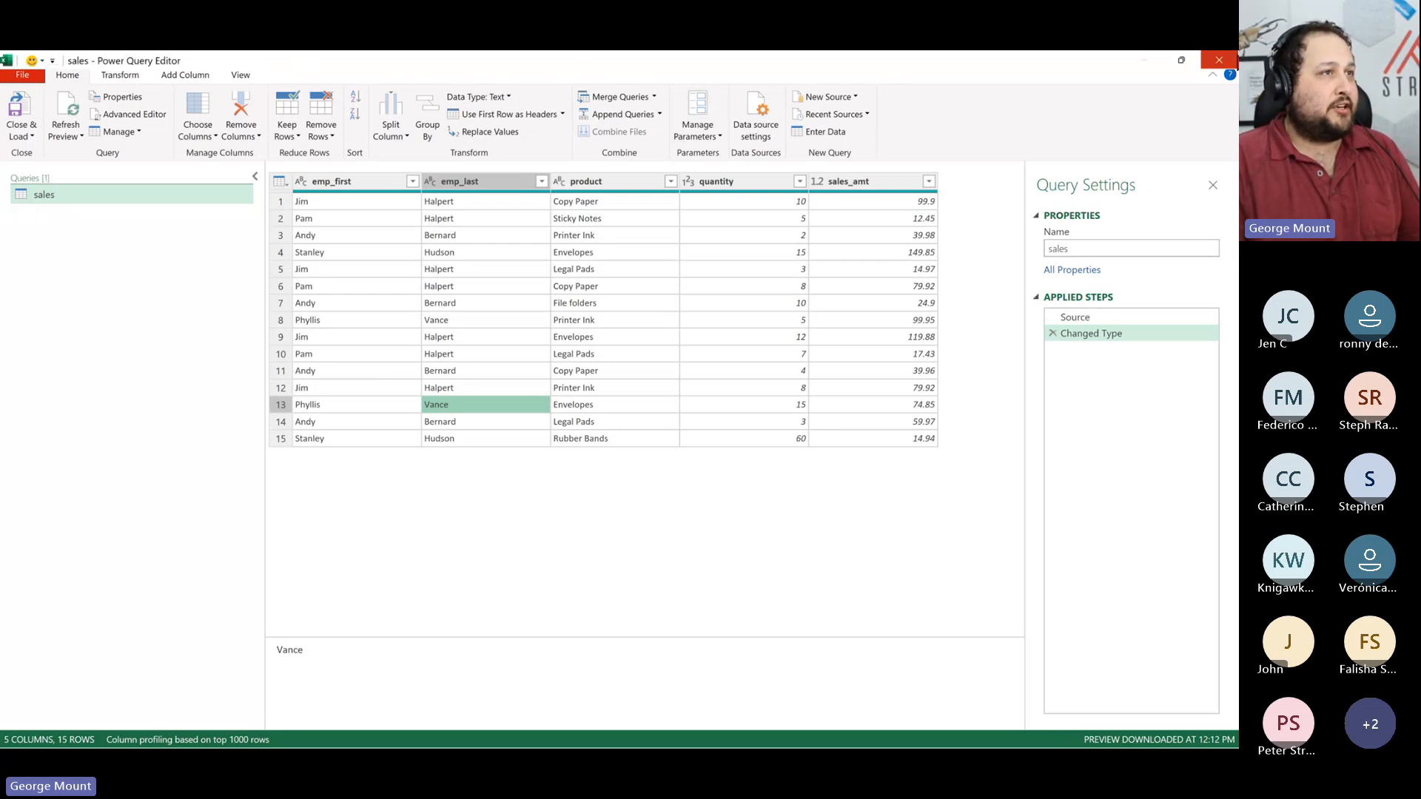
- Place a reduced Power Query Editor window beside the worksheet's sales table for comparison, and maximize the editor again
click(1181, 60)
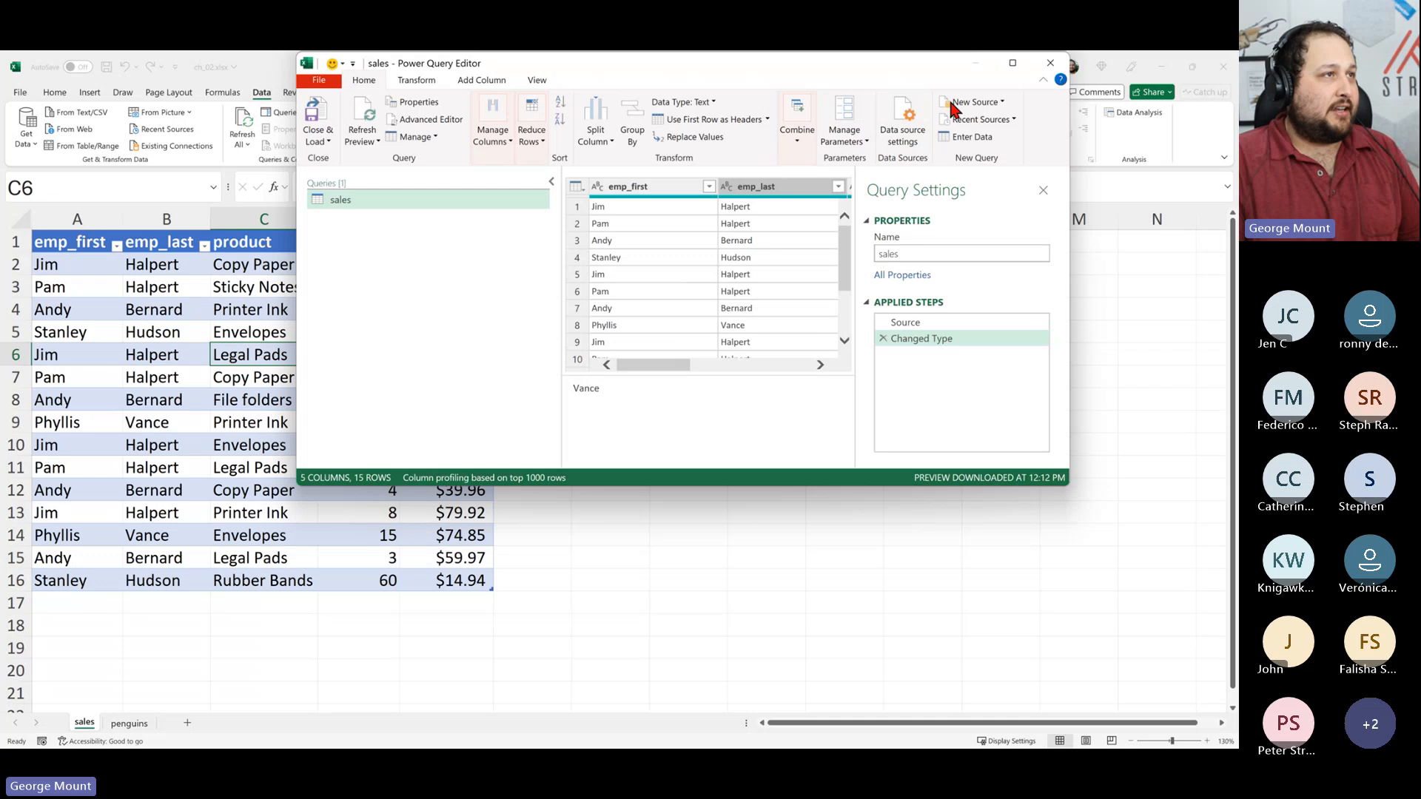
drag(907, 70, 1064, 193)
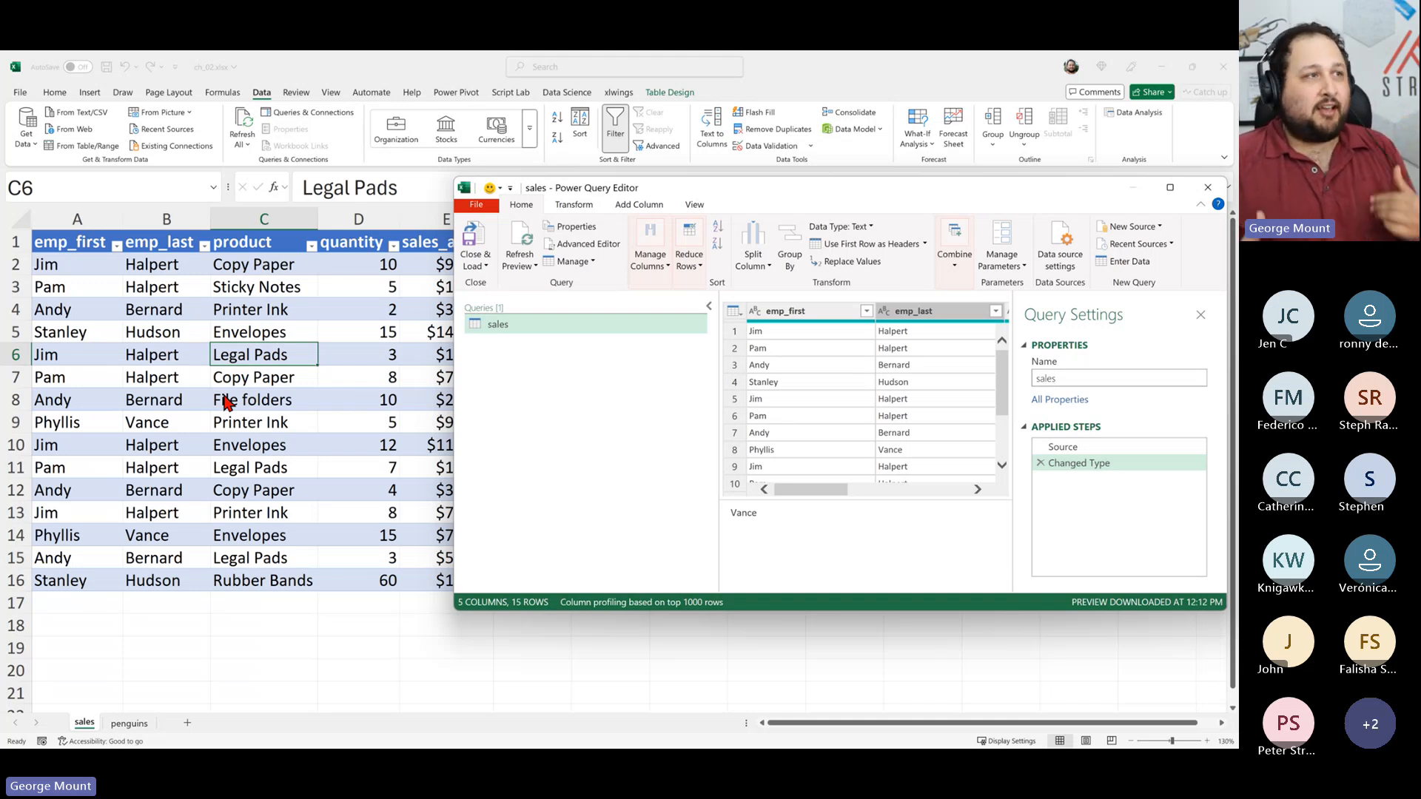
click(1170, 188)
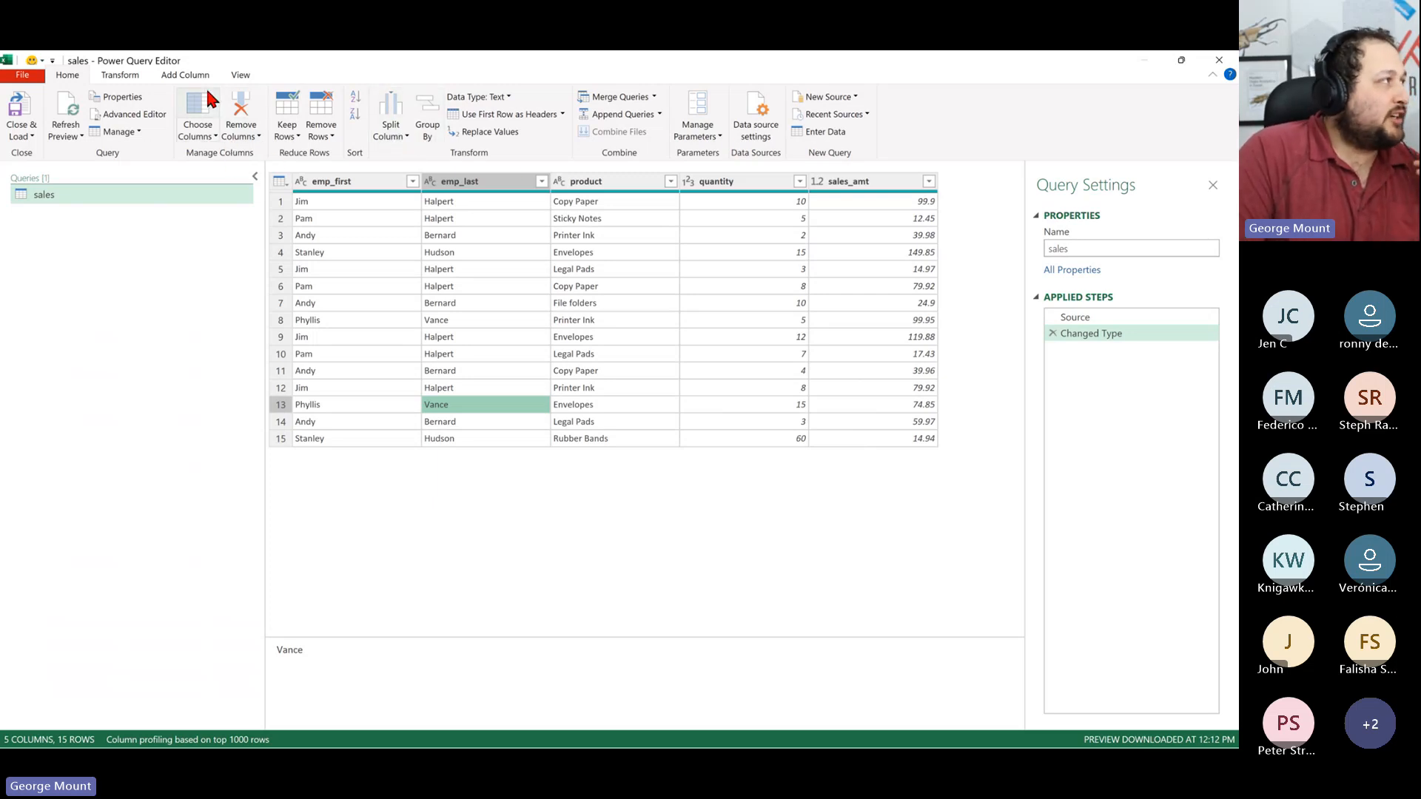
- Add an index column starting from 1 to the sales query
click(120, 79)
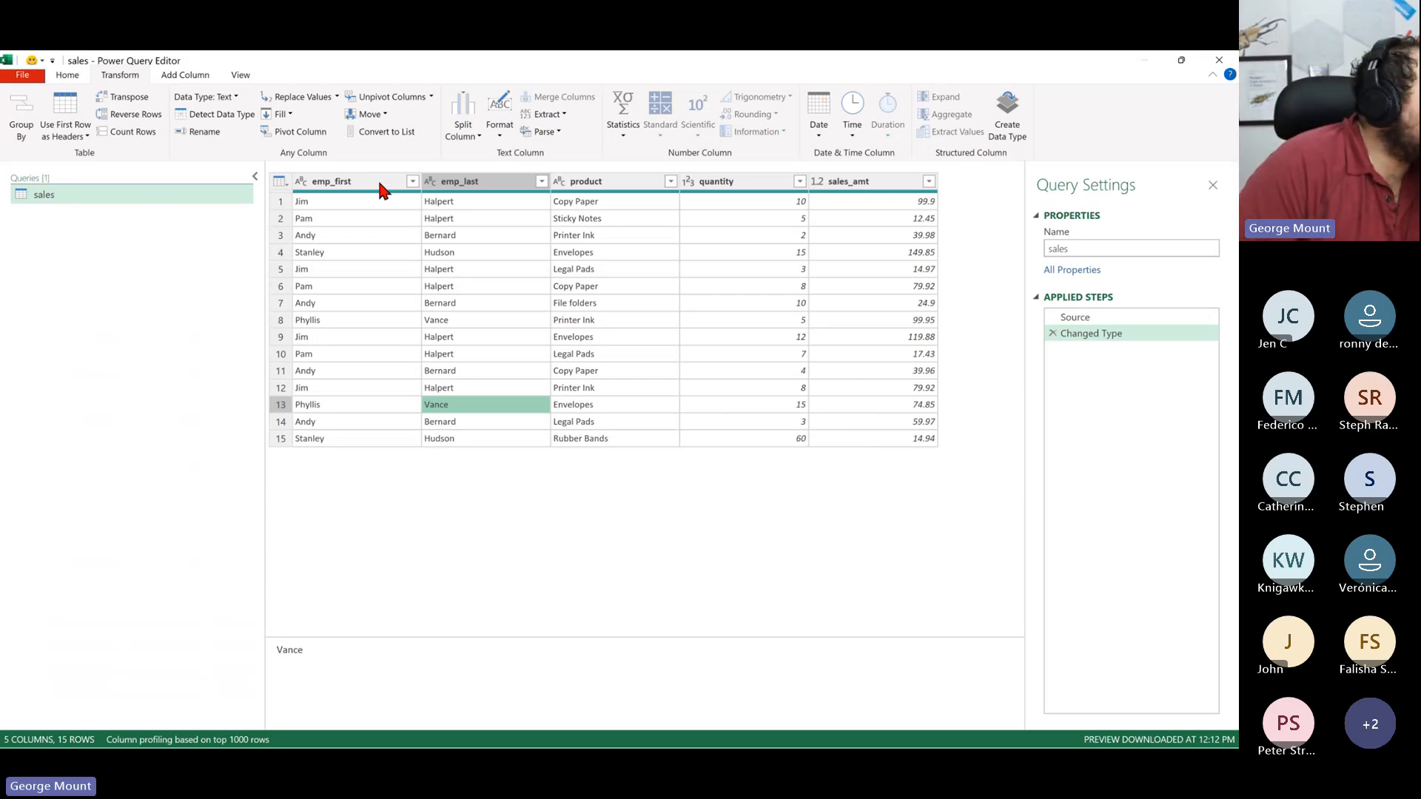
click(208, 76)
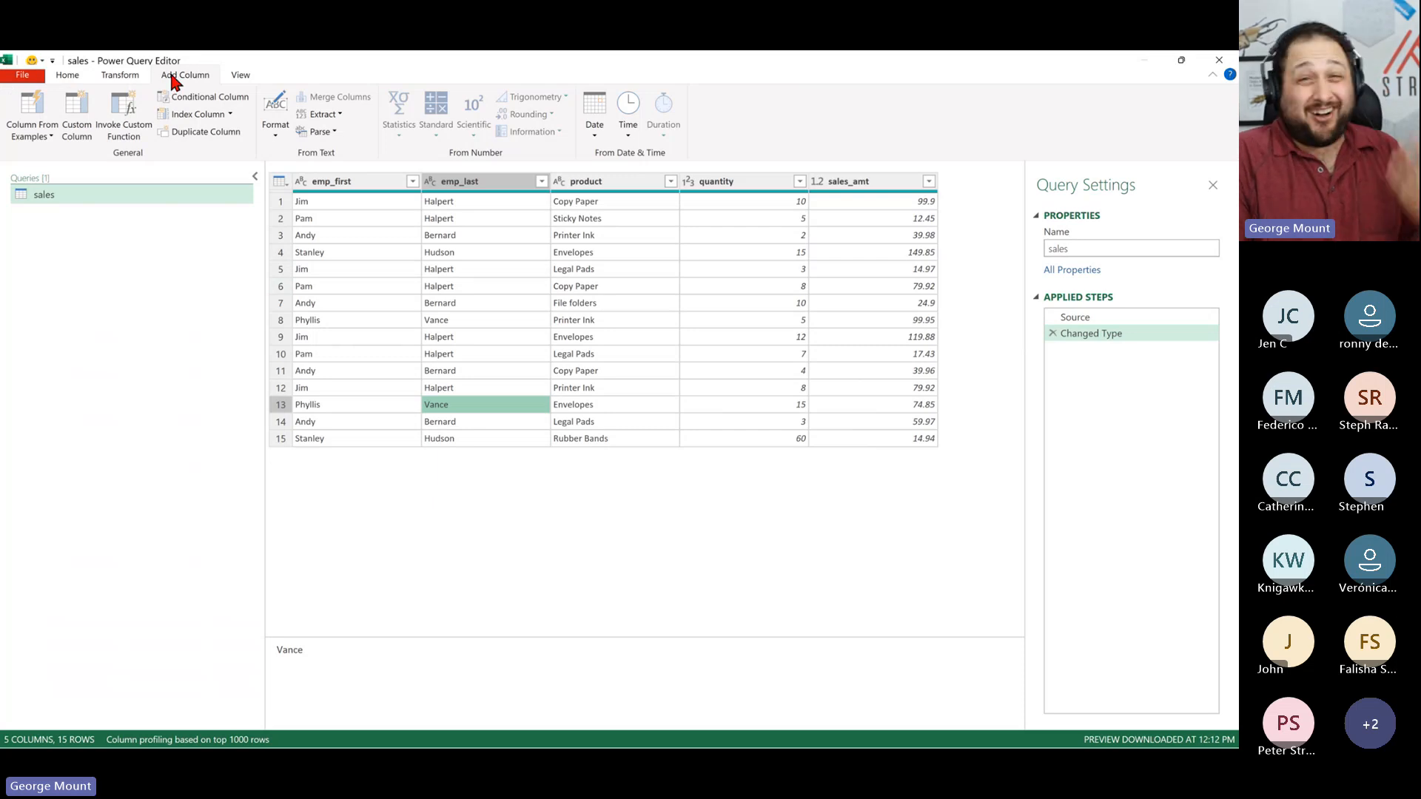
click(230, 118)
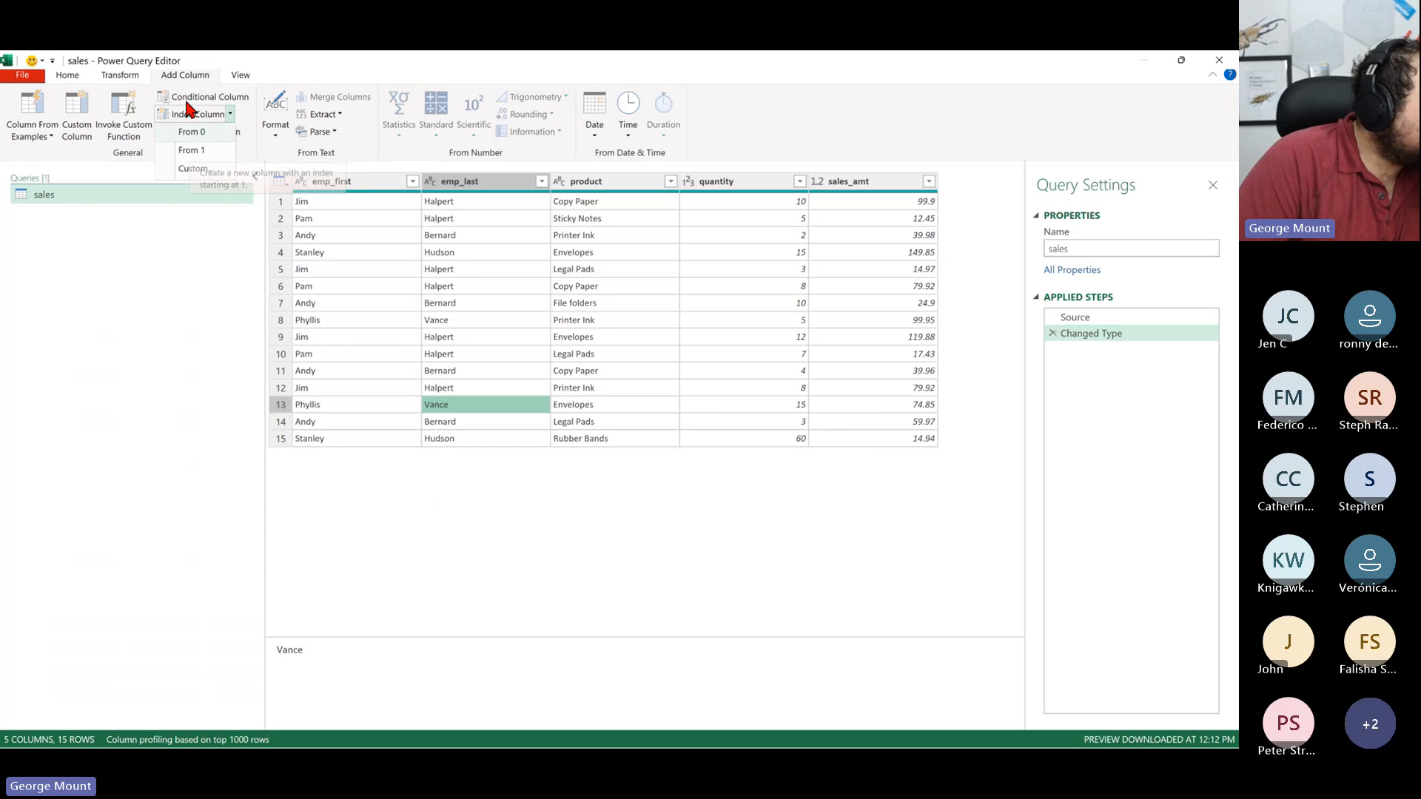
click(191, 150)
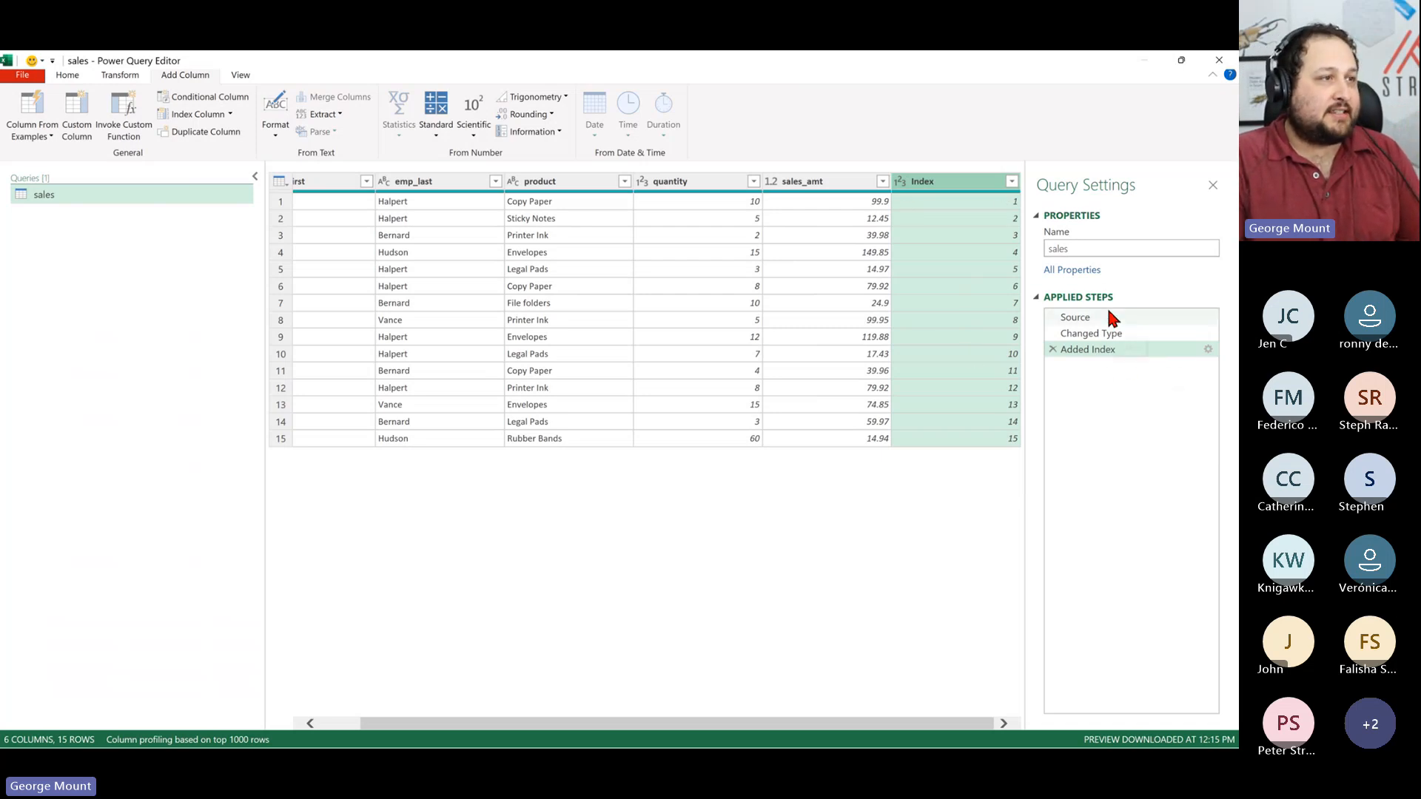
- Move the Index column to the front of the table, before emp_first
mouse_move(1109, 315)
mouse_down()
mouse_move(1116, 337)
mouse_move(1120, 315)
mouse_up()
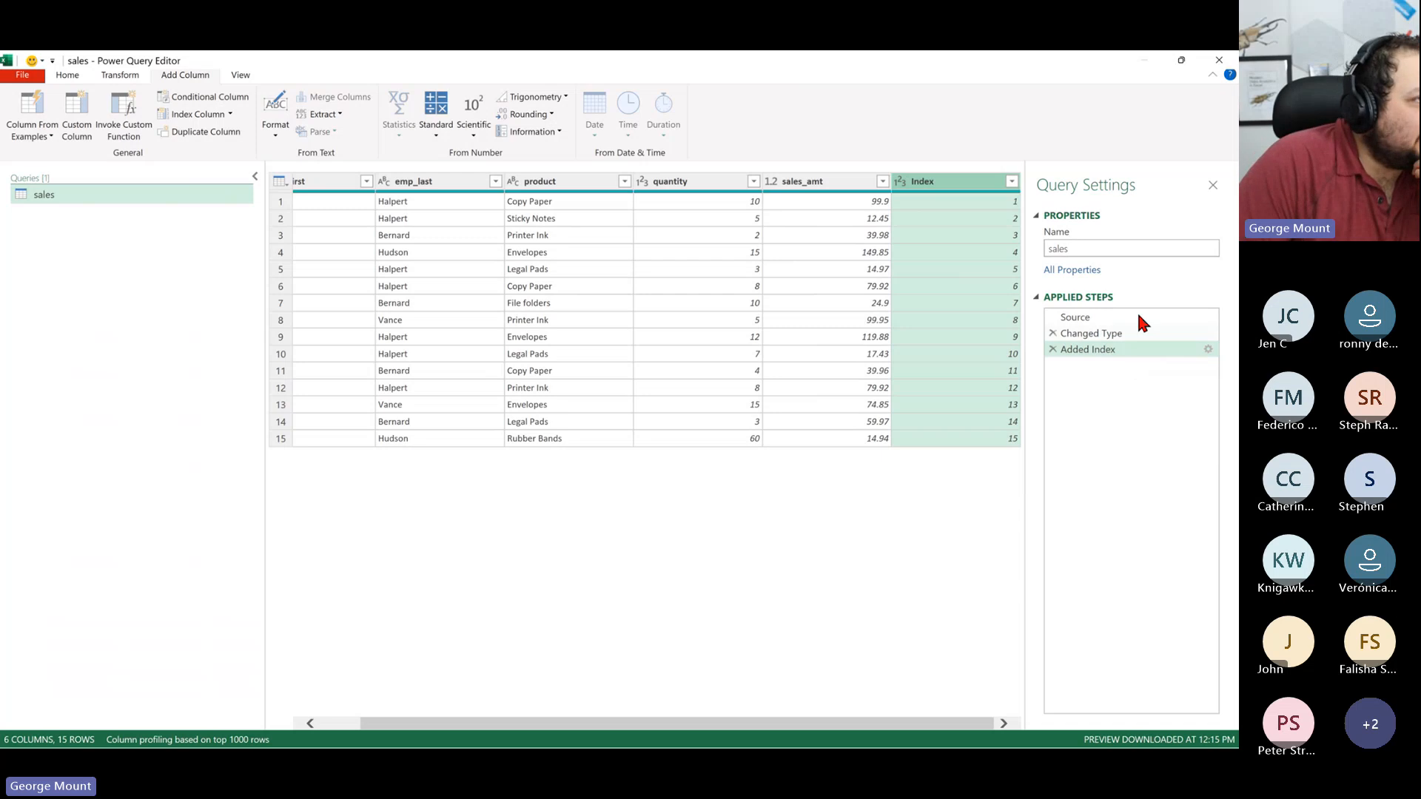
mouse_move(939, 181)
mouse_down()
mouse_move(592, 189)
mouse_move(1039, 214)
mouse_move(926, 199)
mouse_up()
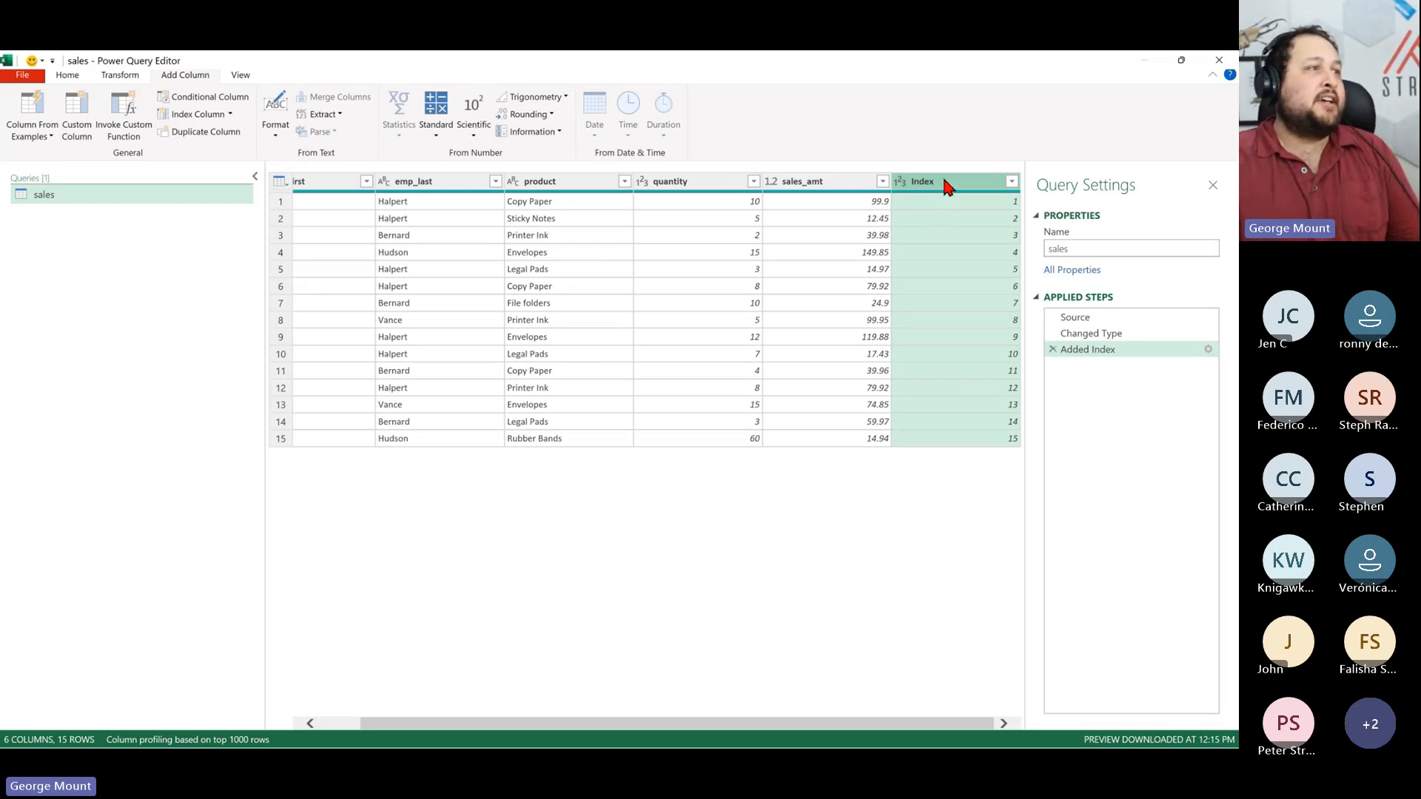
drag(947, 187, 259, 215)
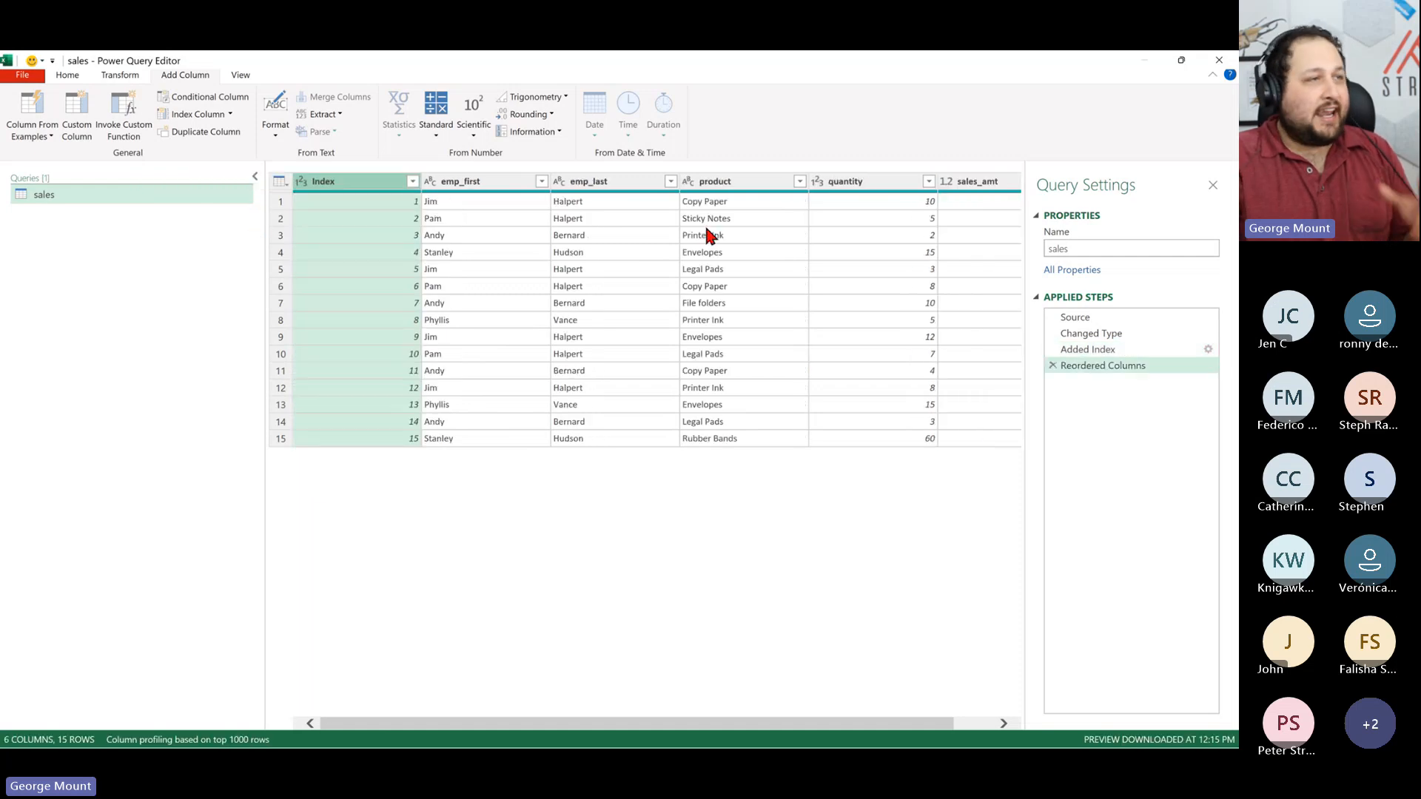
- Review the commands and data types offered for the product column, and delete the Reordered Columns step from the query
right_click(739, 182)
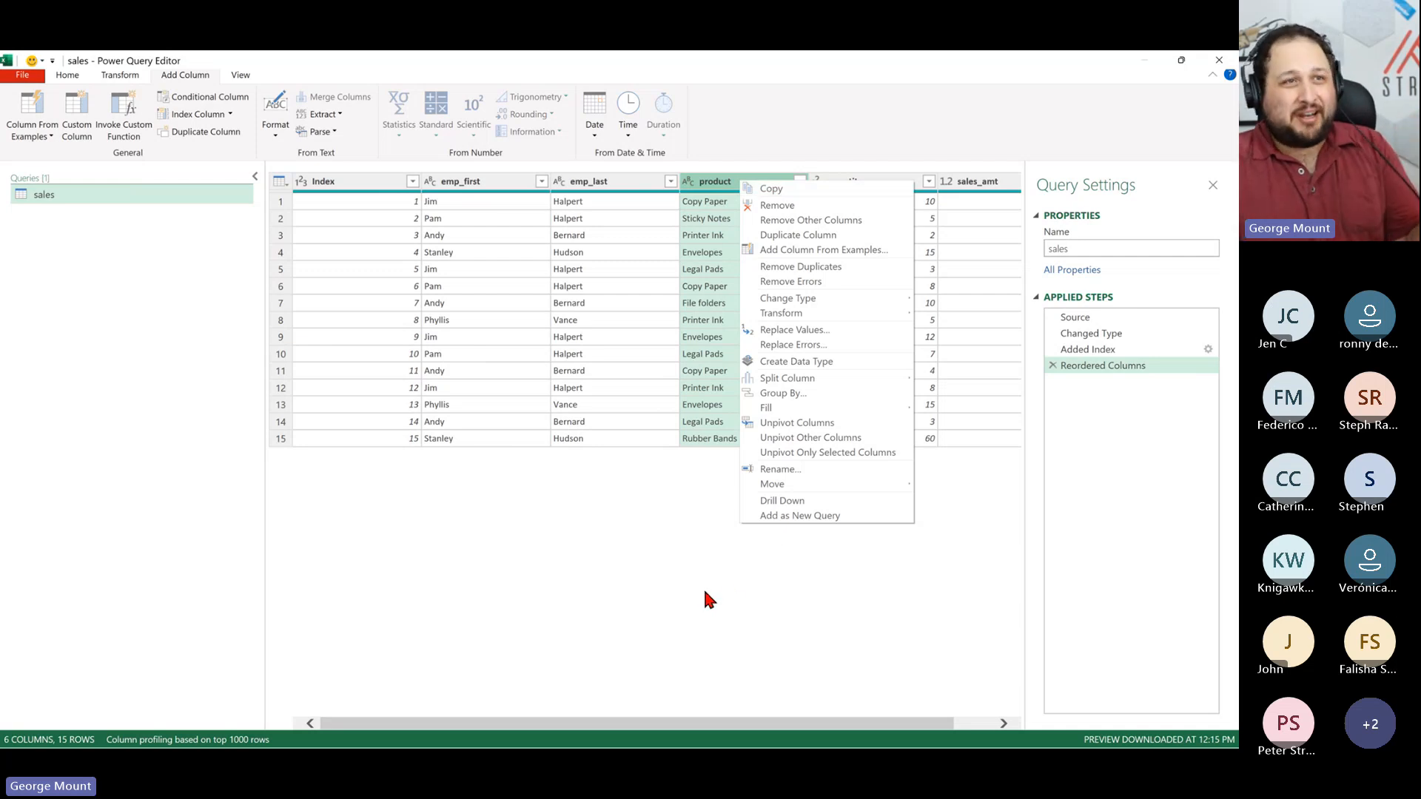
mouse_move(835, 294)
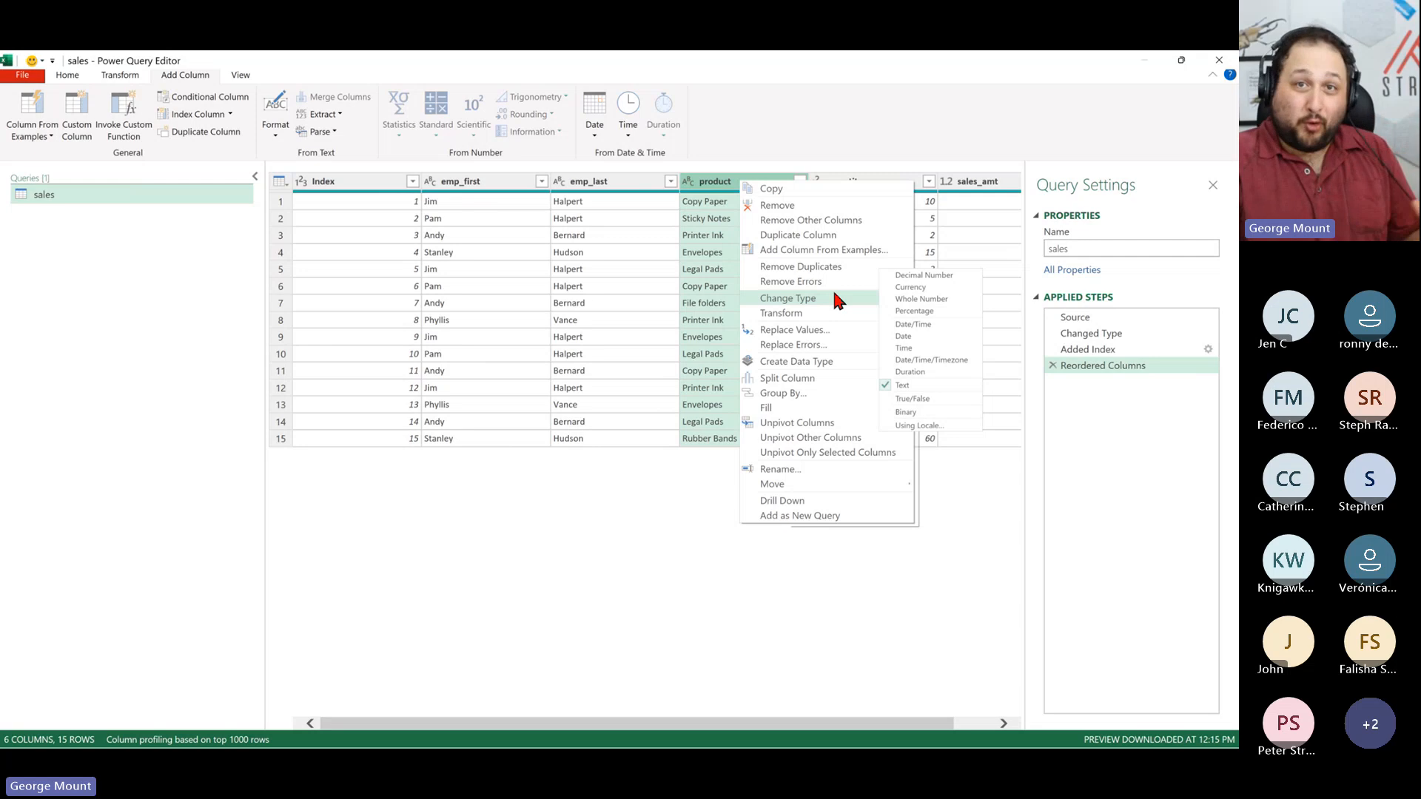
click(712, 574)
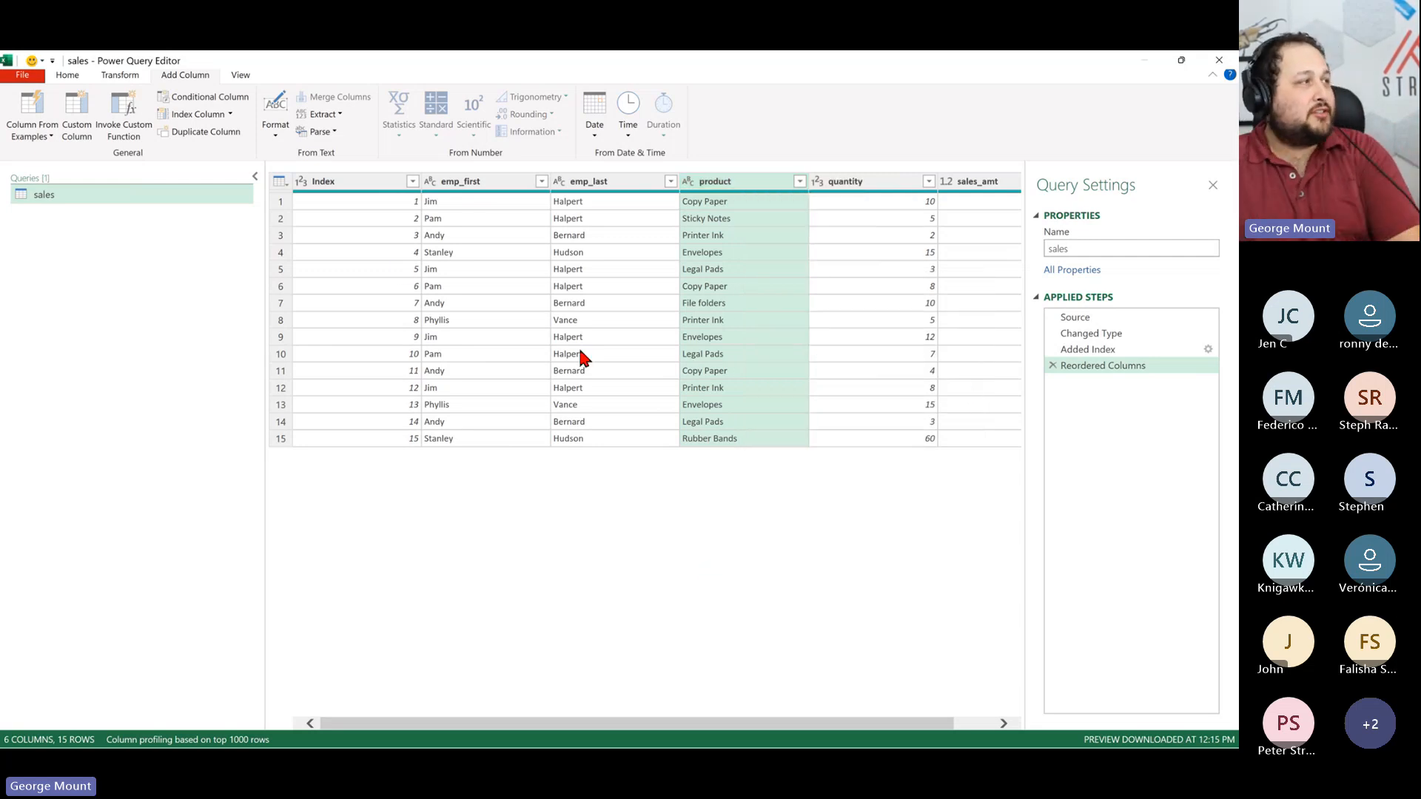
click(1051, 364)
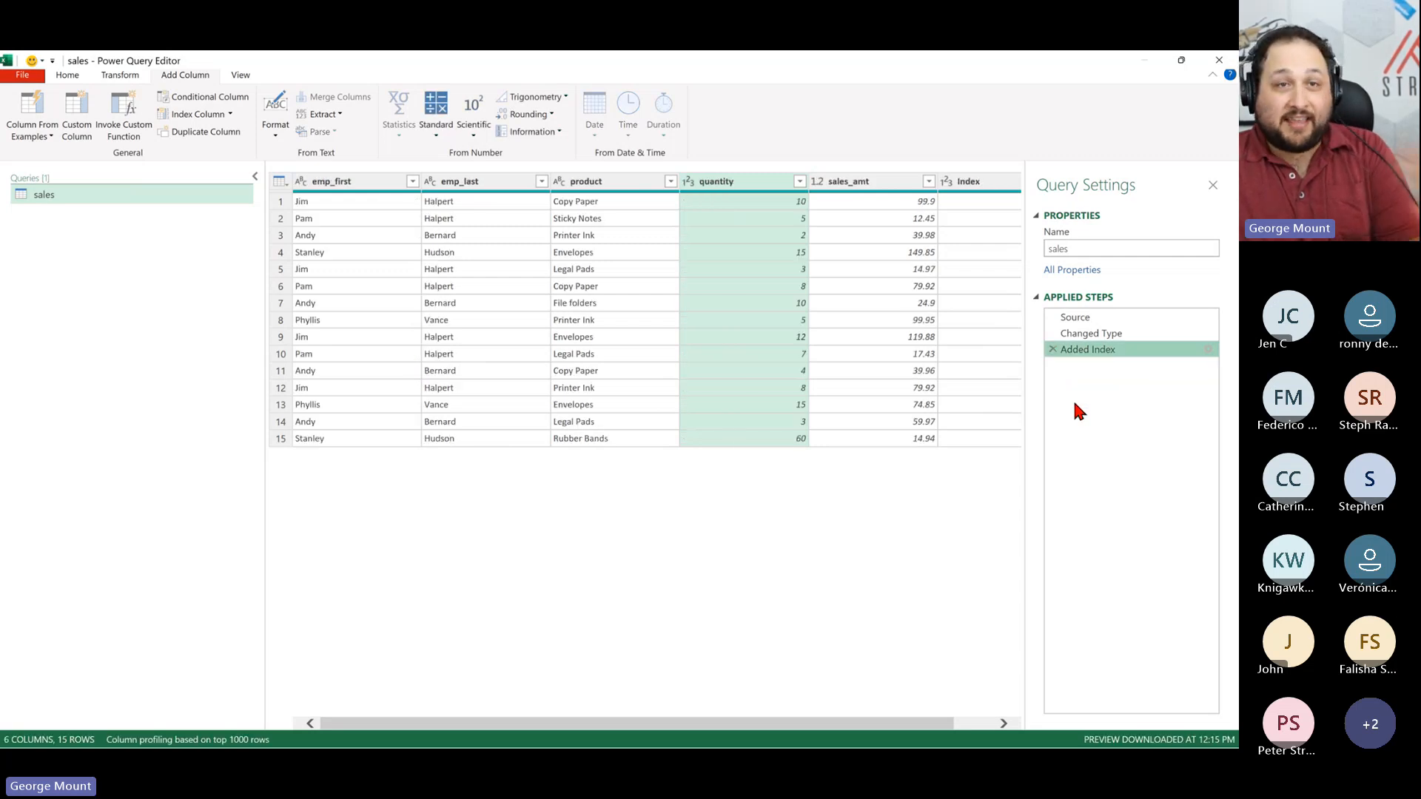
- Make the Index column the table's first column again and rename it transaction_id
drag(924, 727, 964, 725)
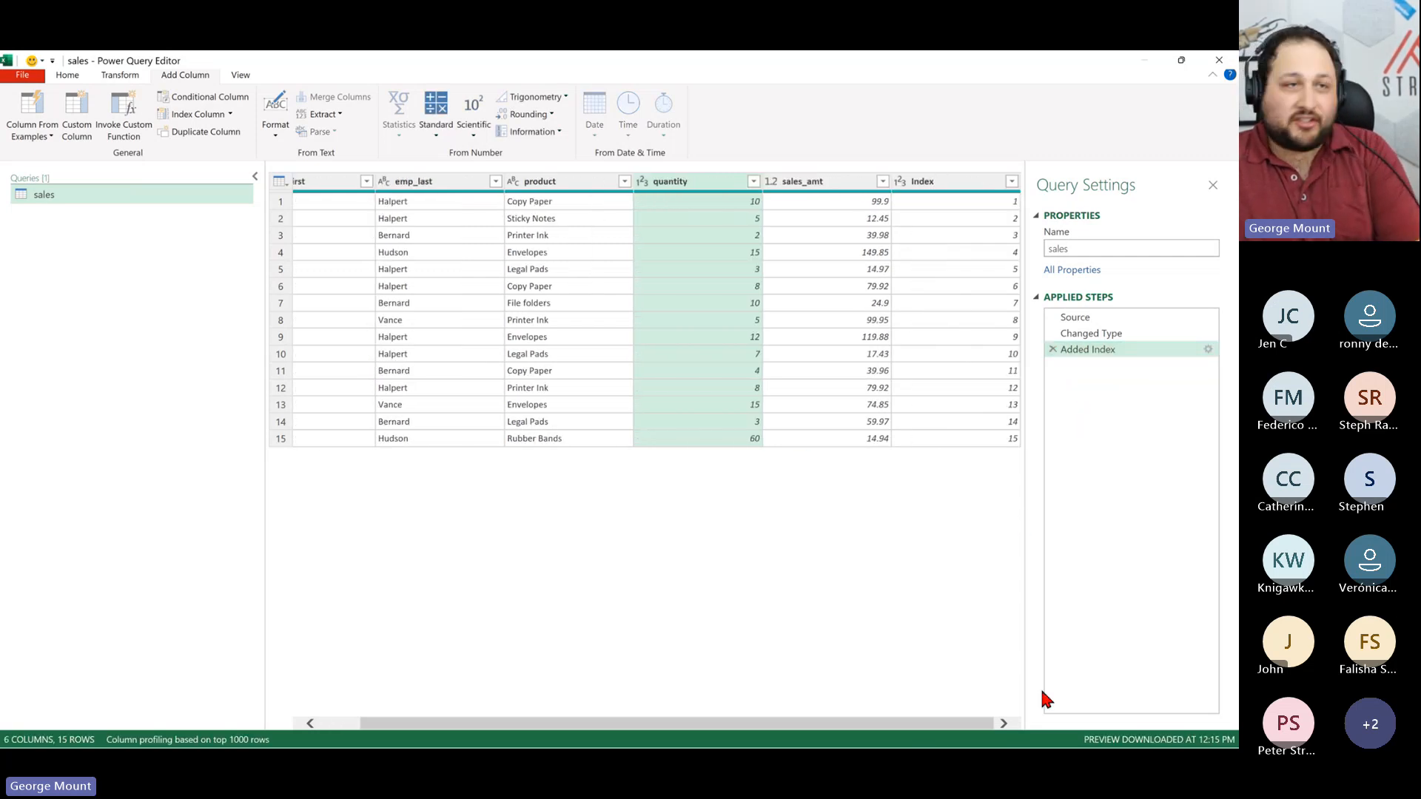
mouse_move(955, 181)
mouse_down()
mouse_move(343, 295)
mouse_move(3, 236)
mouse_move(400, 272)
mouse_move(165, 247)
mouse_move(263, 249)
mouse_up()
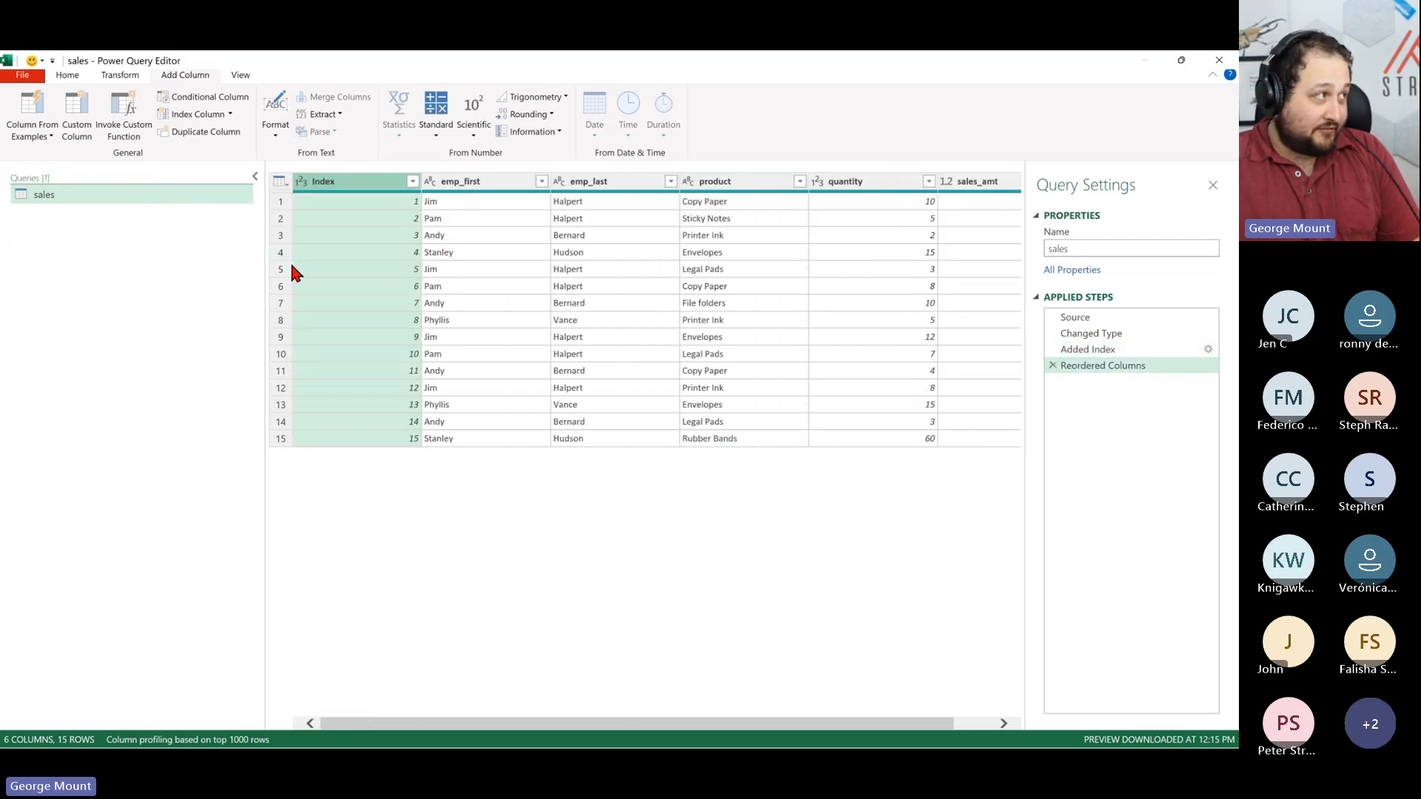
double_click(361, 183)
text(tran)
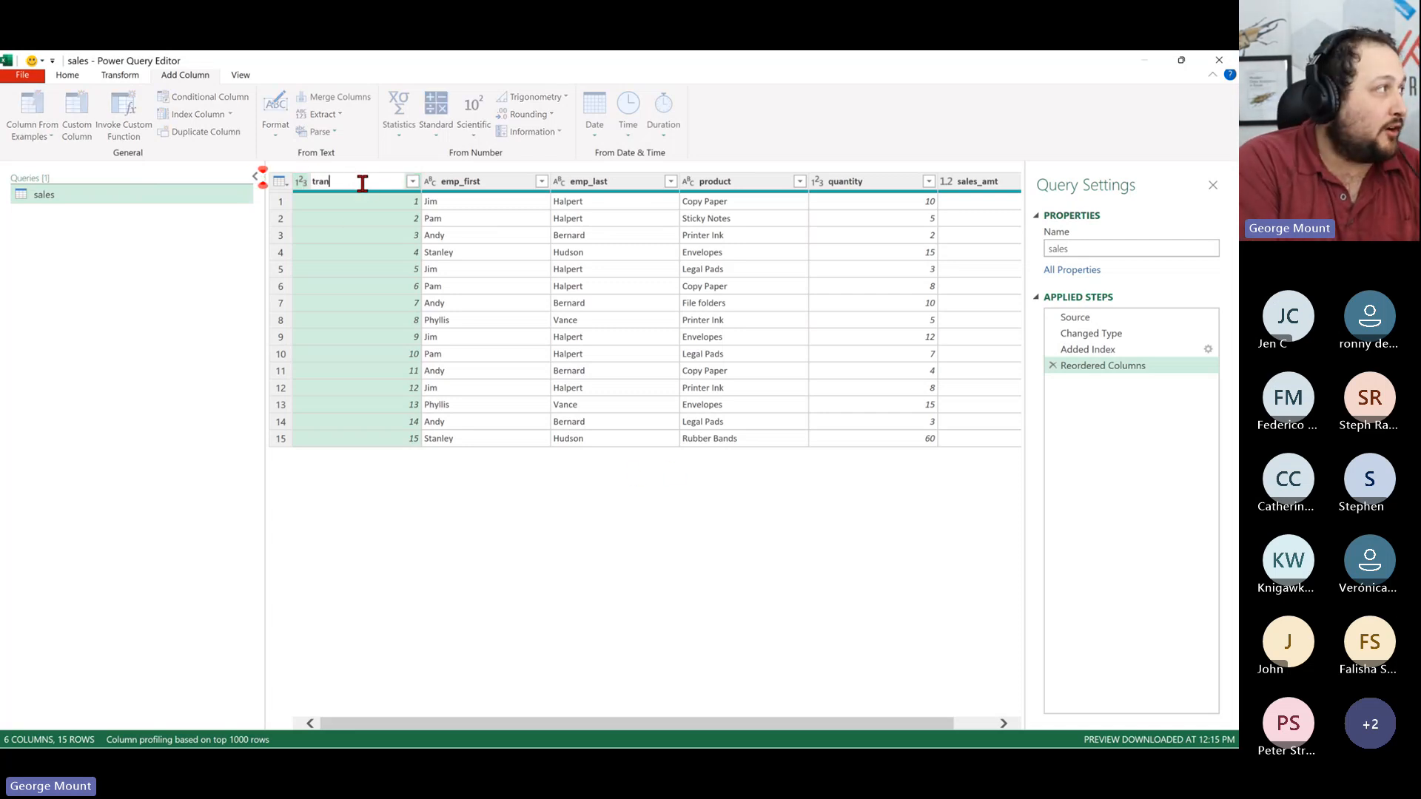
text(saction)
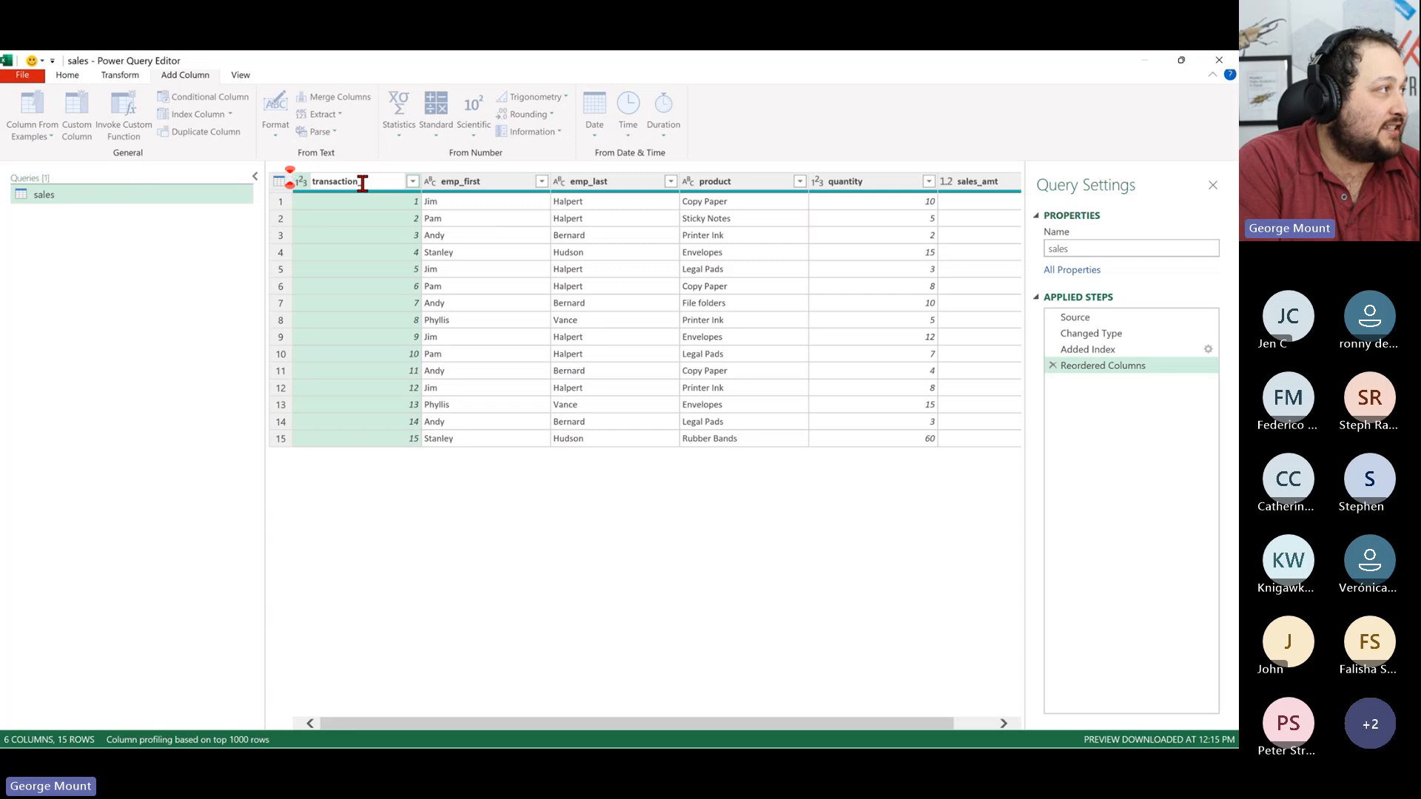
text(_d)
key(BackSpace)
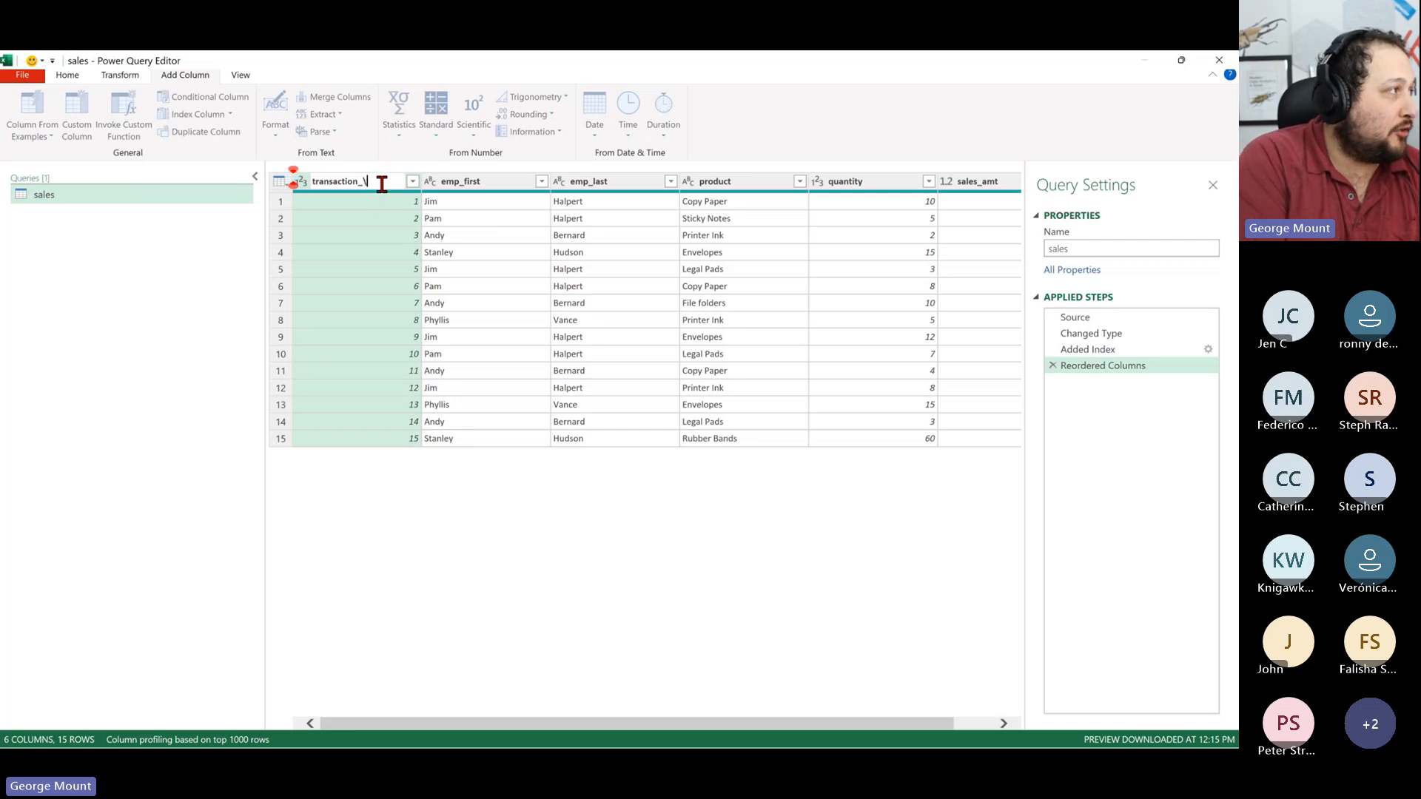
text(id)
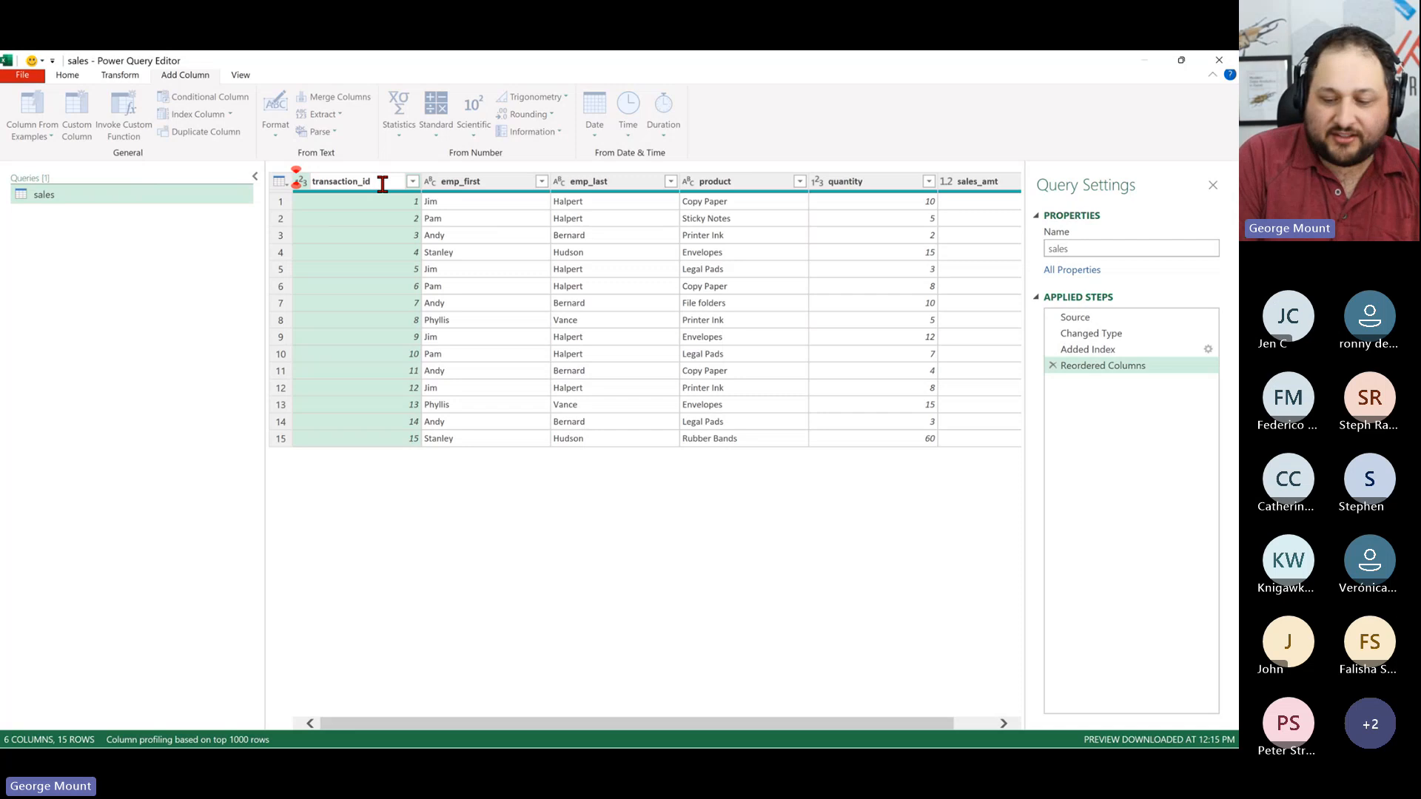
key(Return)
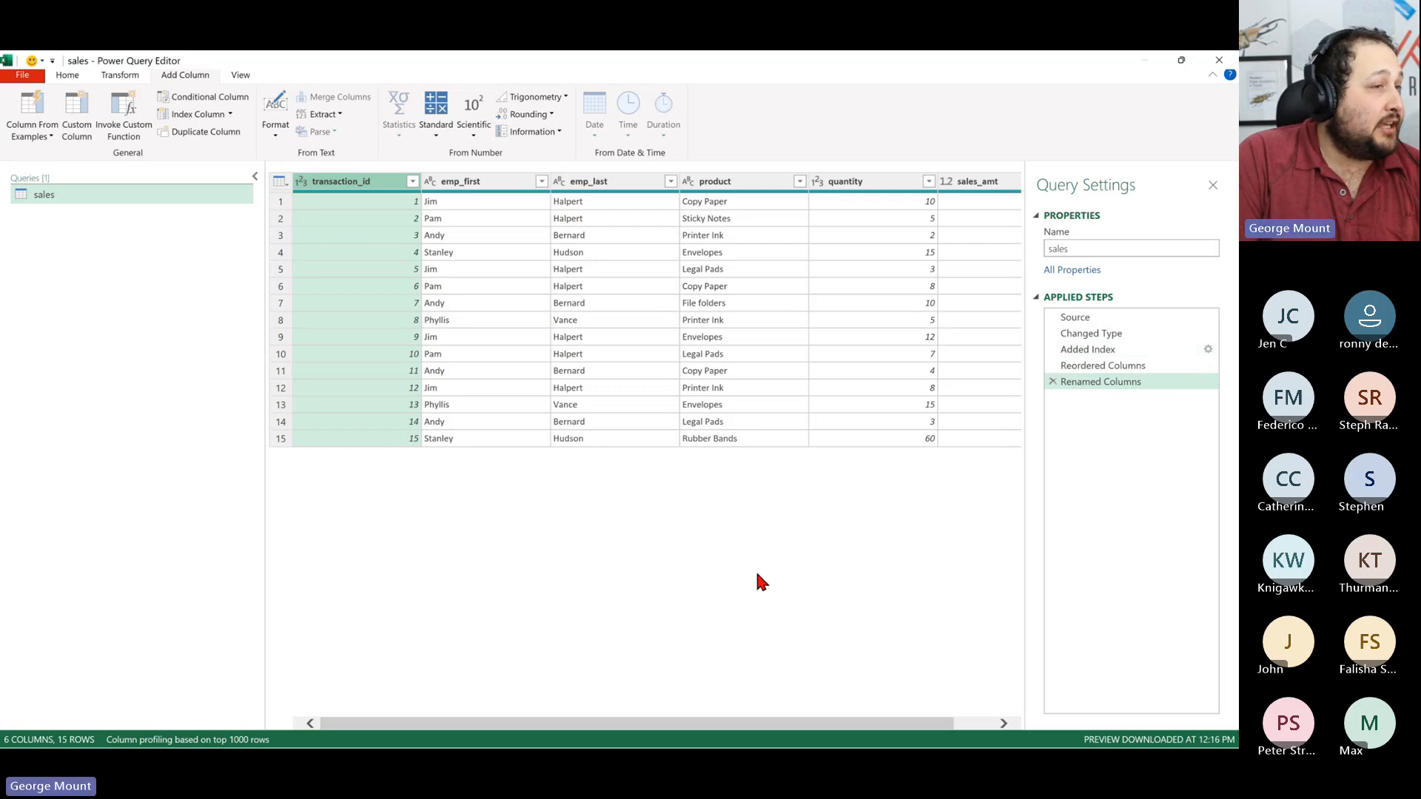
drag(841, 724, 608, 703)
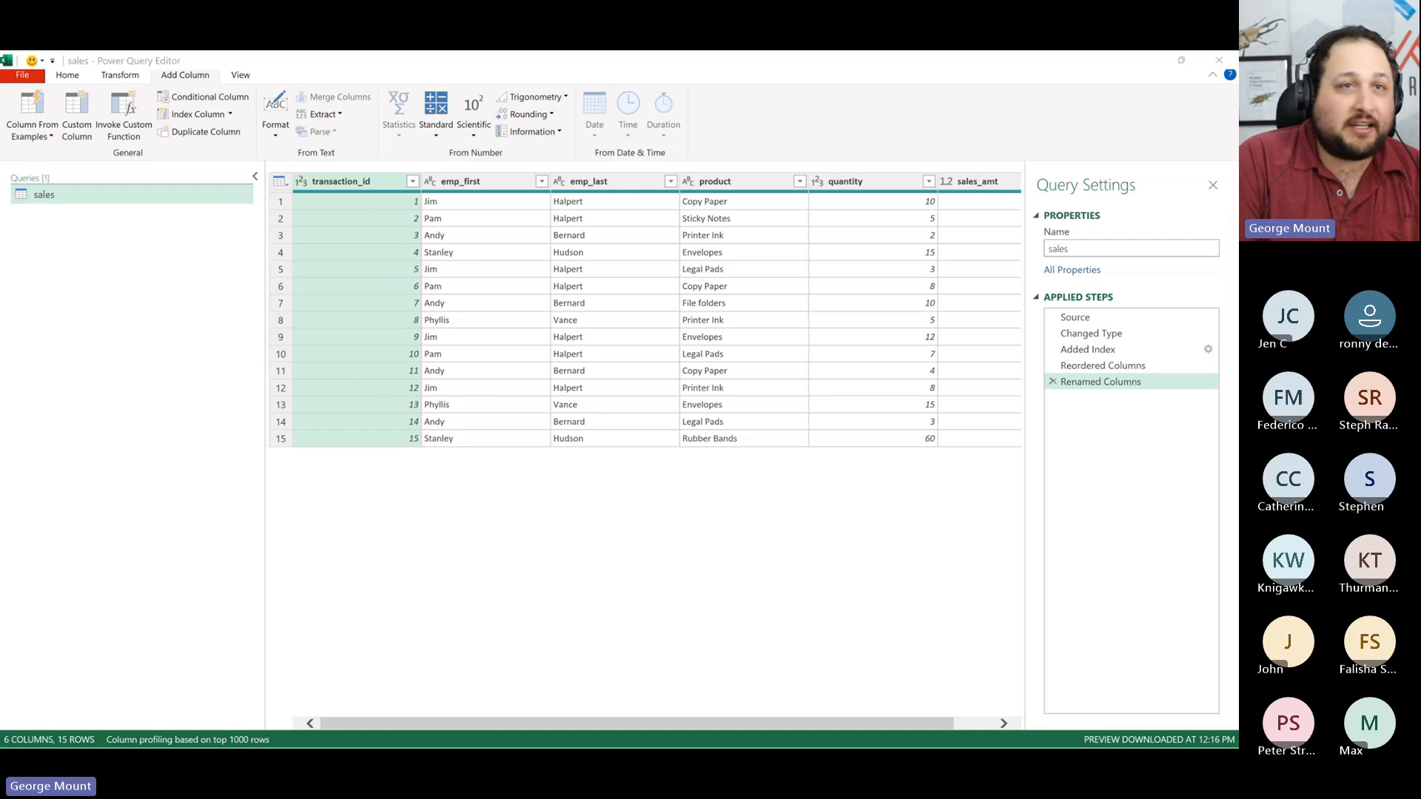
- Switch to the Notepad notes, highlight the starts of the Extract and Transform lines, and return to the Power Query Editor
key(alt+Tab)
click(182, 281)
drag(53, 282, 509, 286)
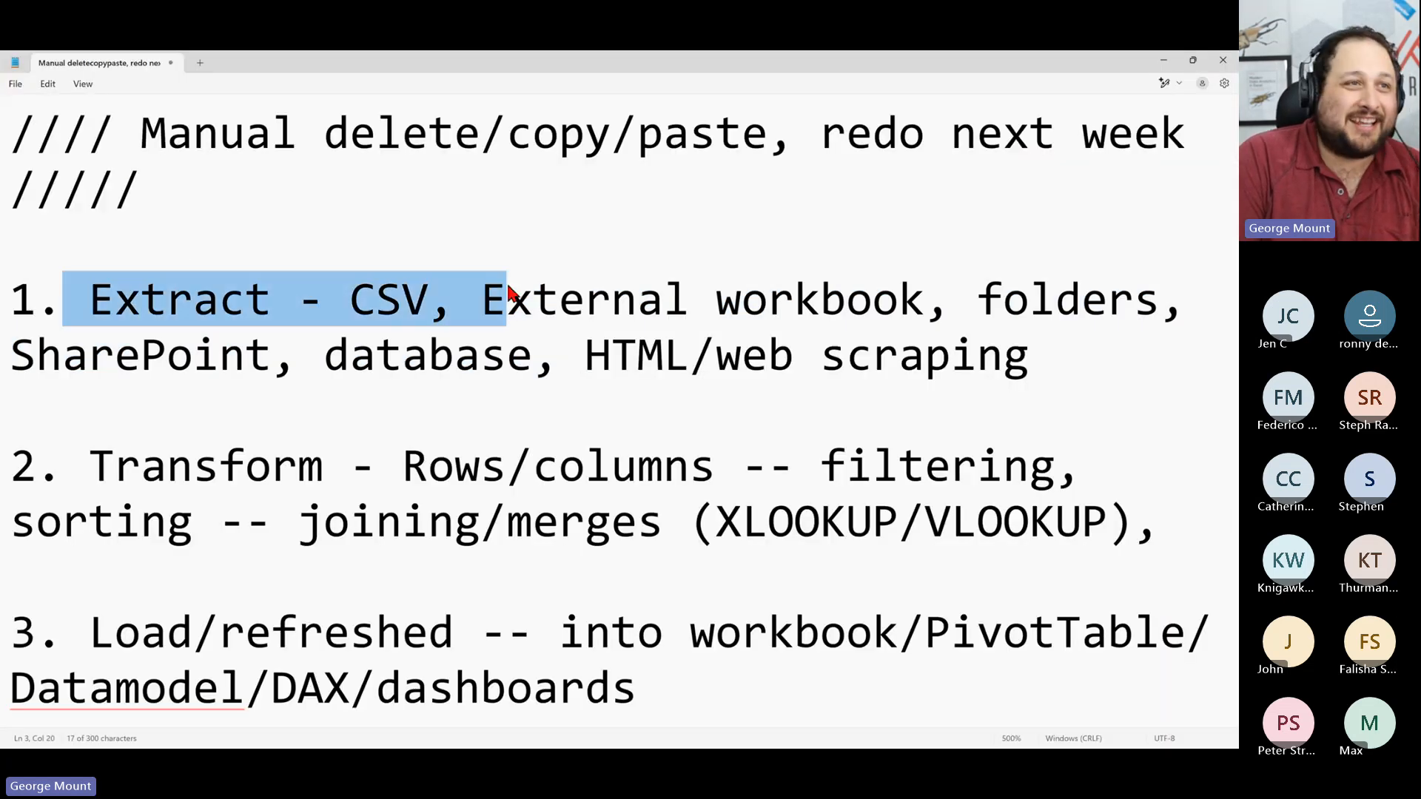
click(270, 359)
drag(111, 474, 565, 494)
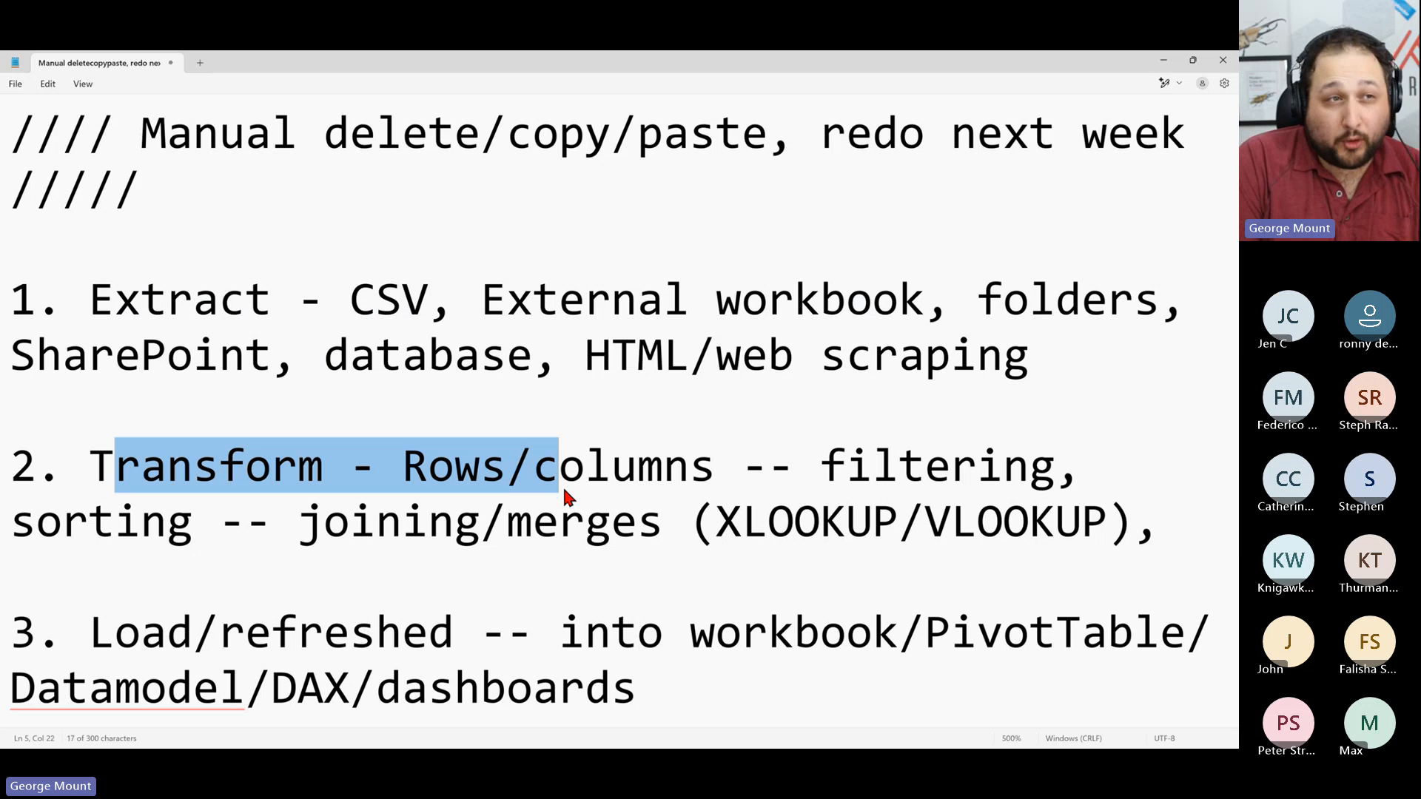
key(alt+Tab)
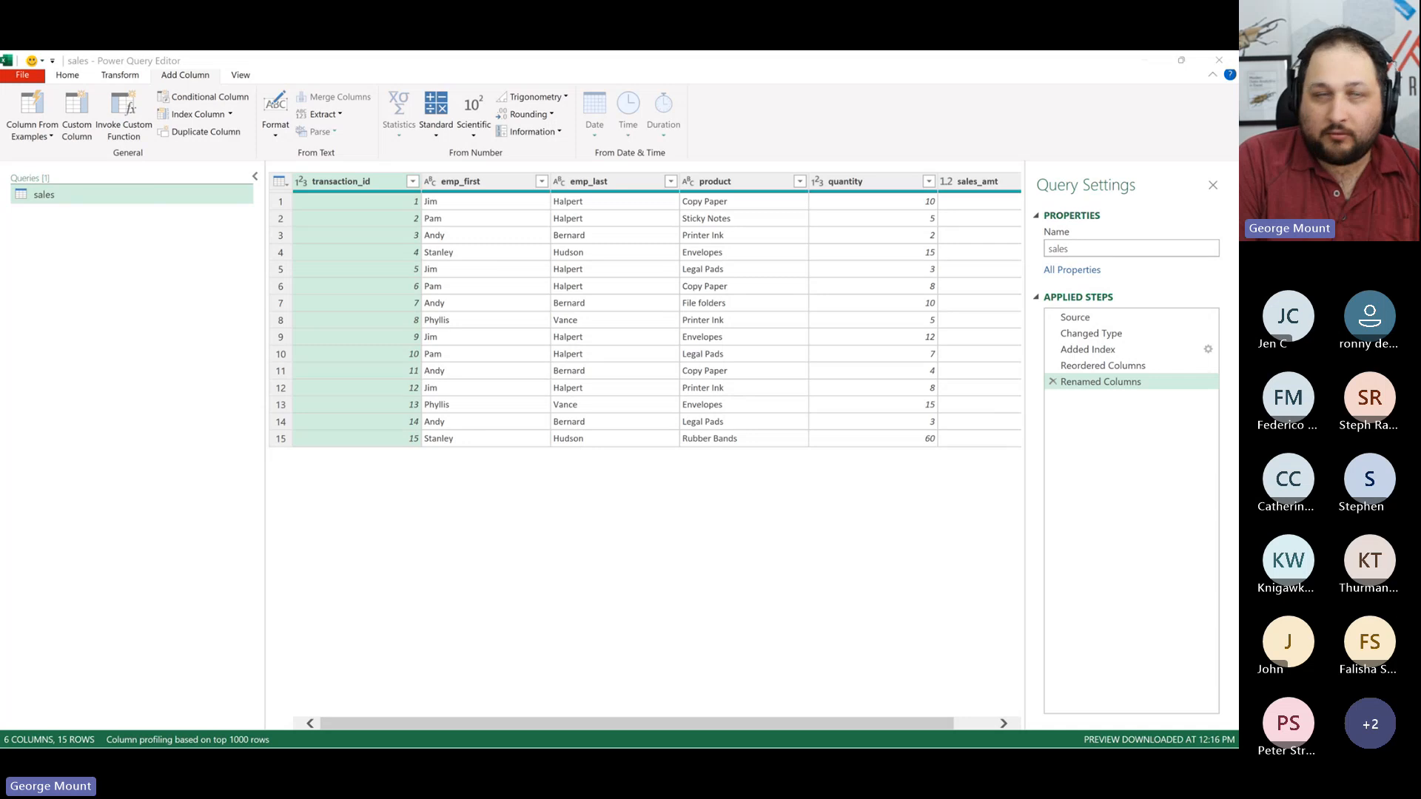
- Close the Power Query Editor with Close & Load To for the sales query and move the Import Data dialog clear of the table
double_click(863, 65)
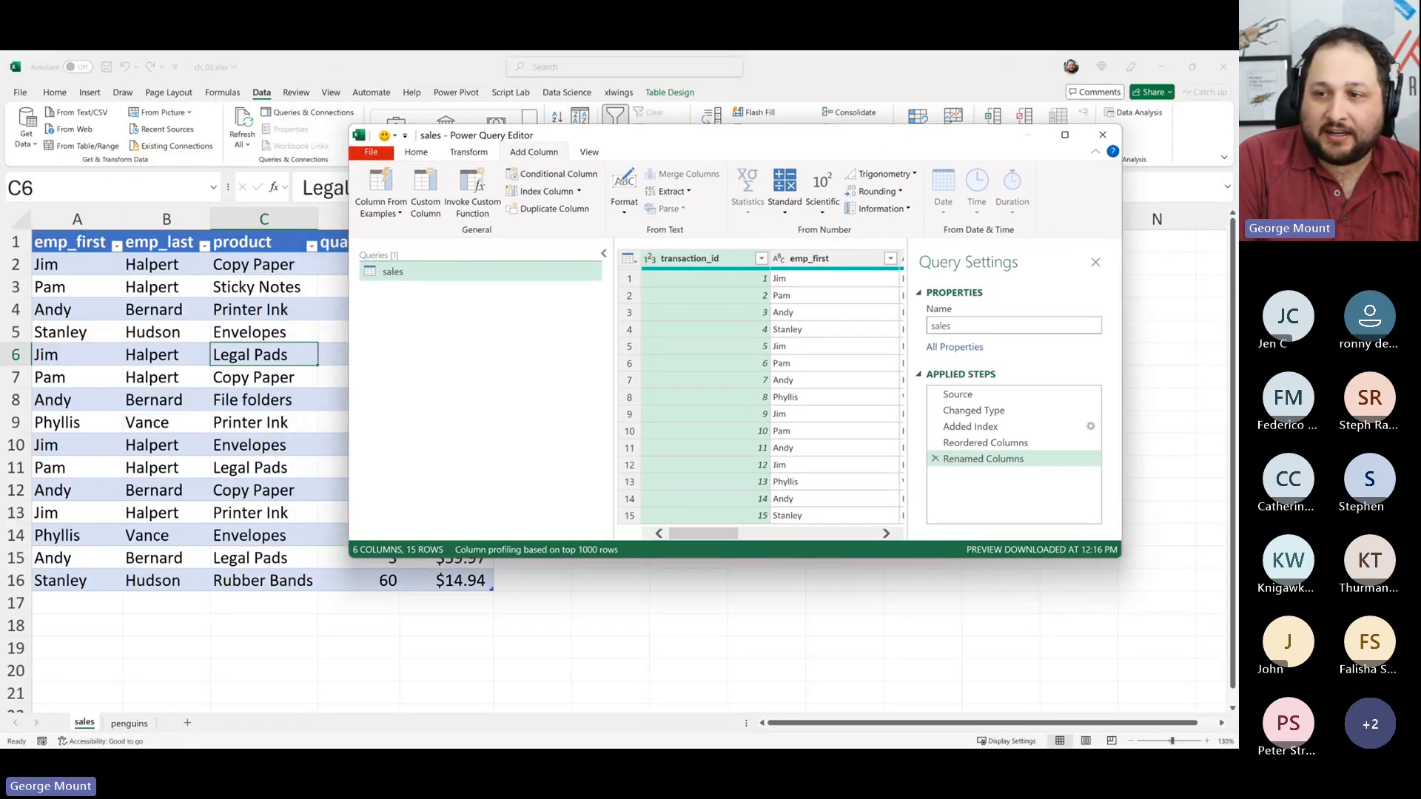
click(1065, 135)
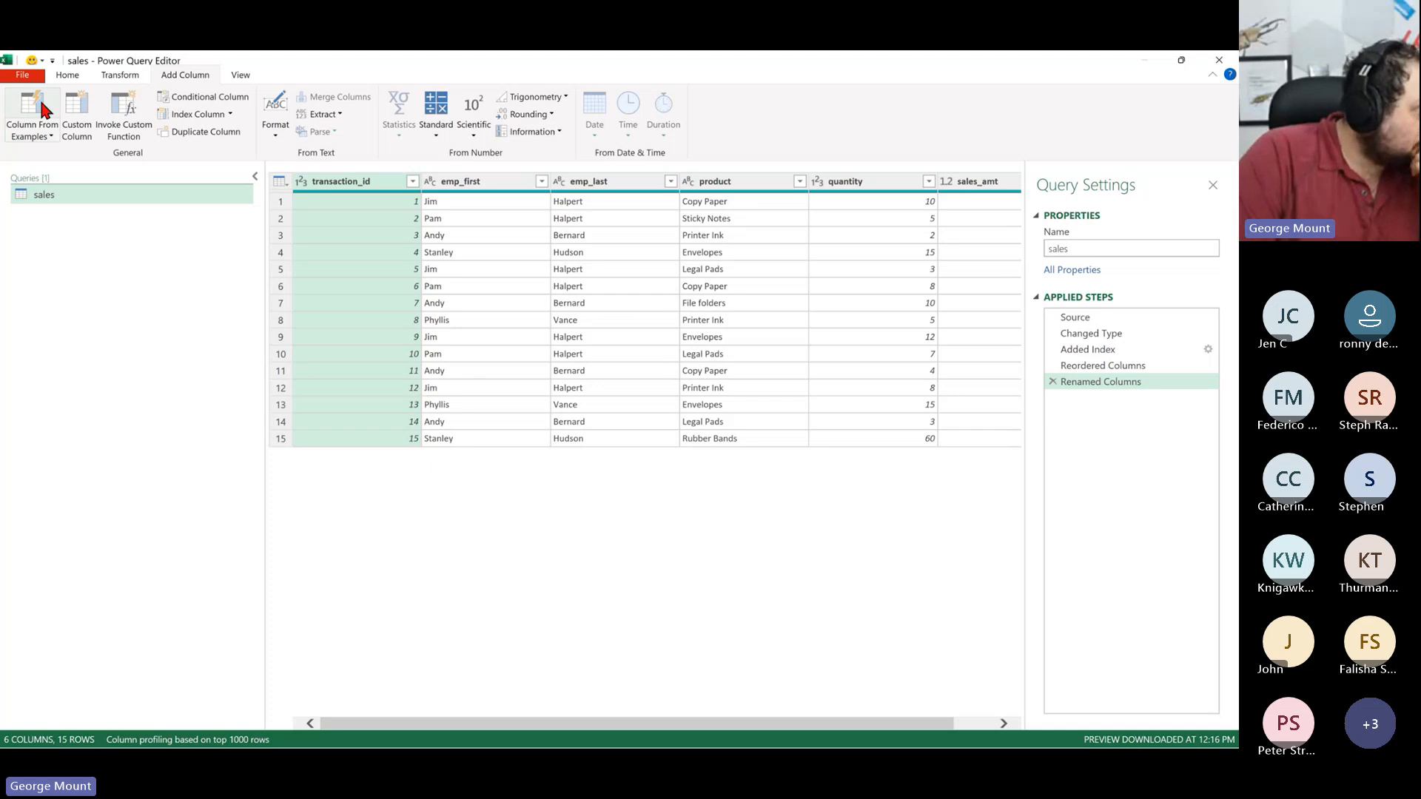
click(66, 78)
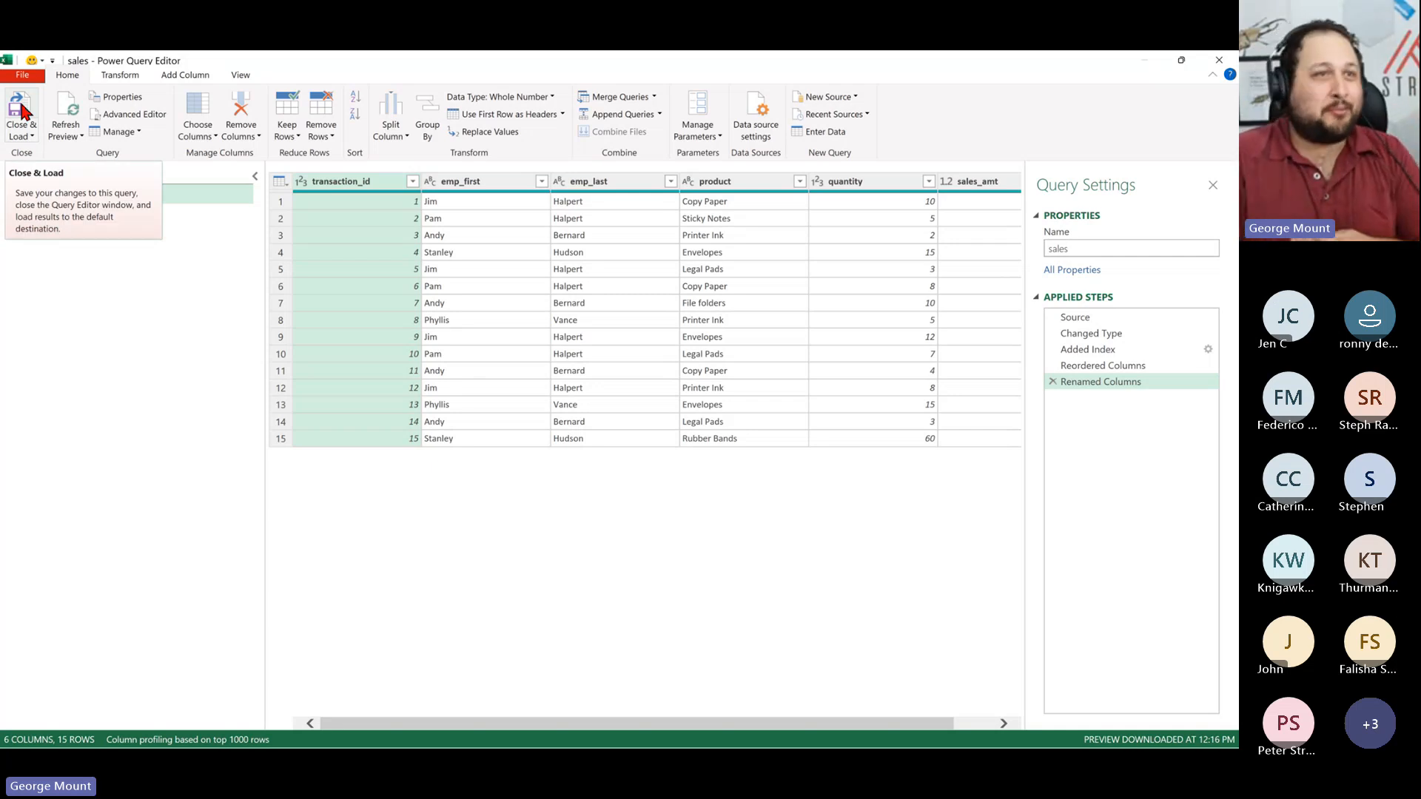
click(31, 137)
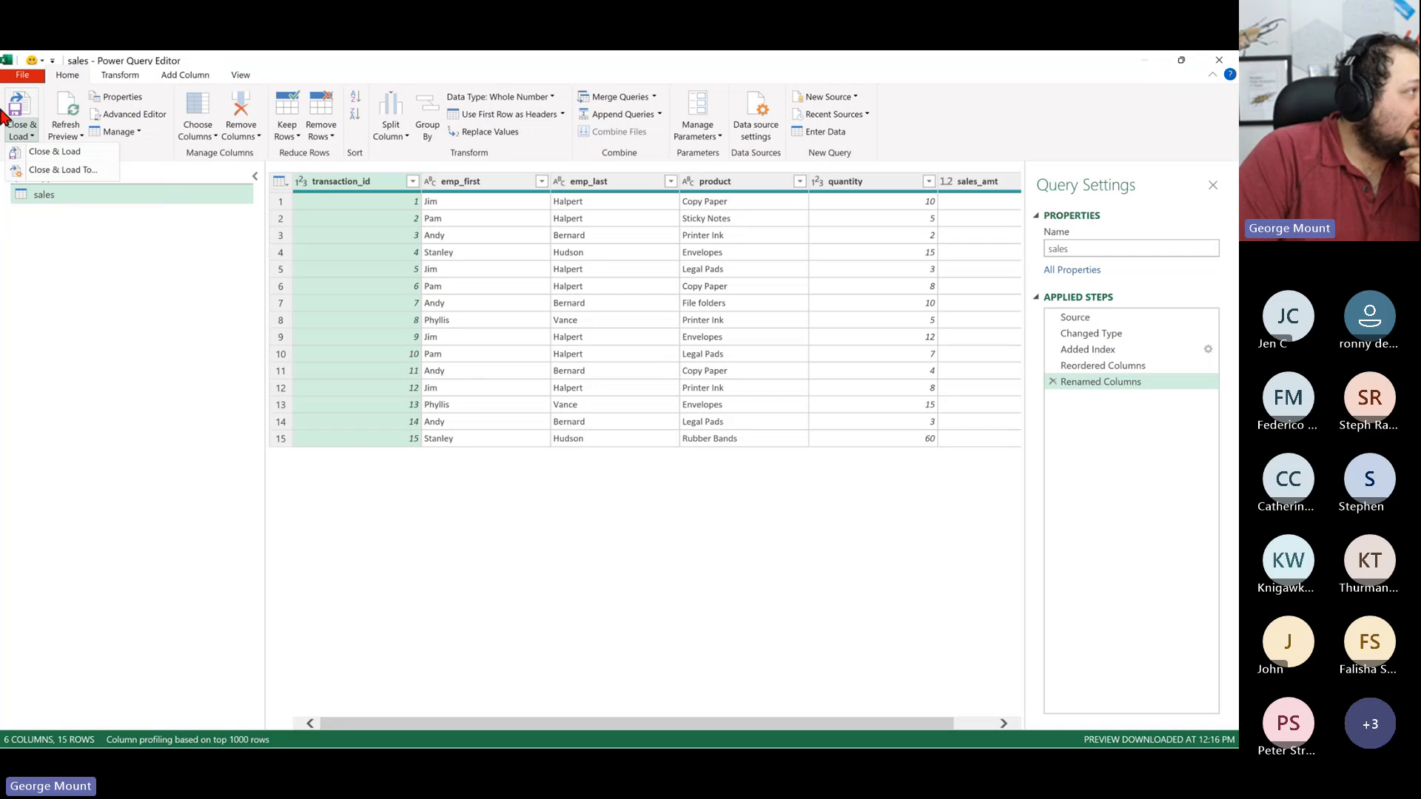
click(90, 173)
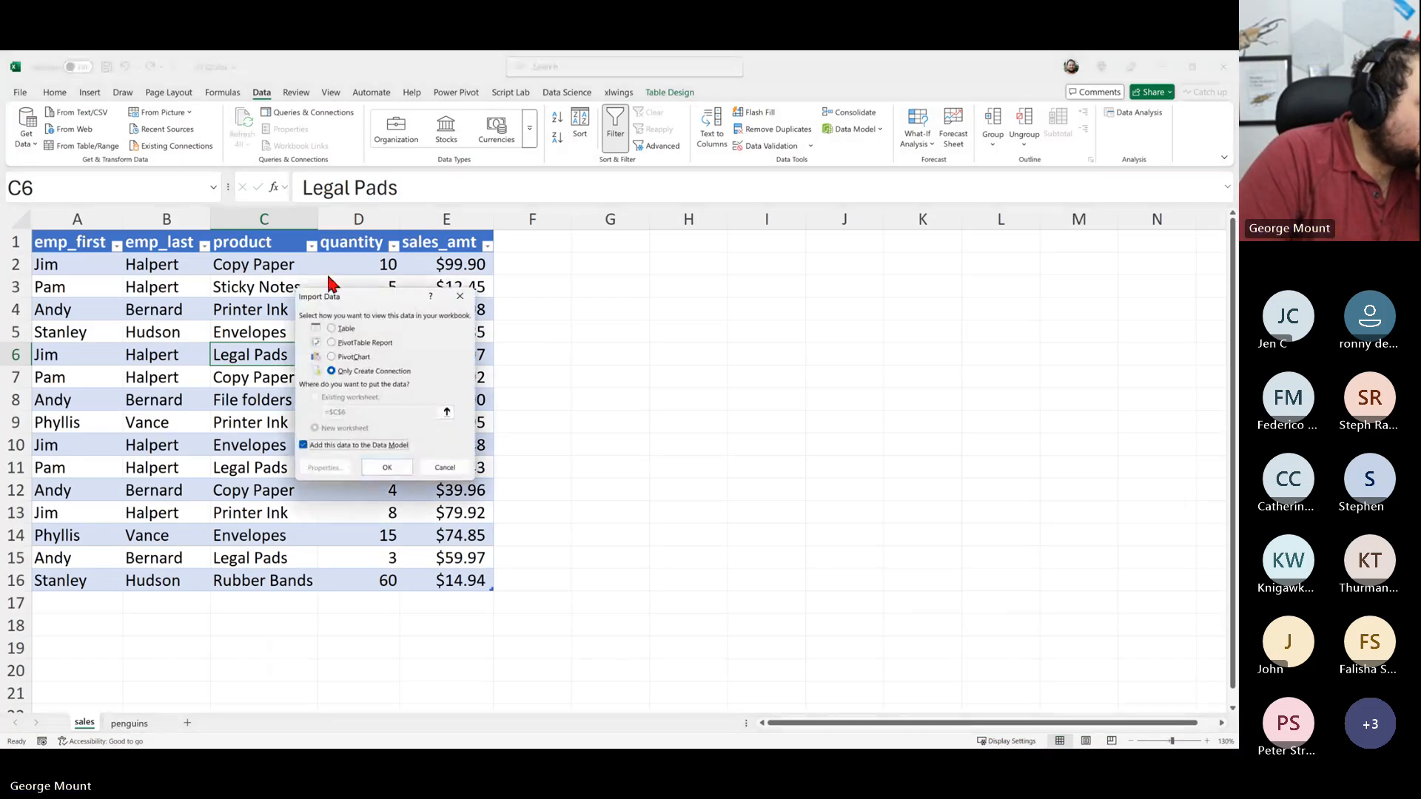
drag(358, 305, 756, 157)
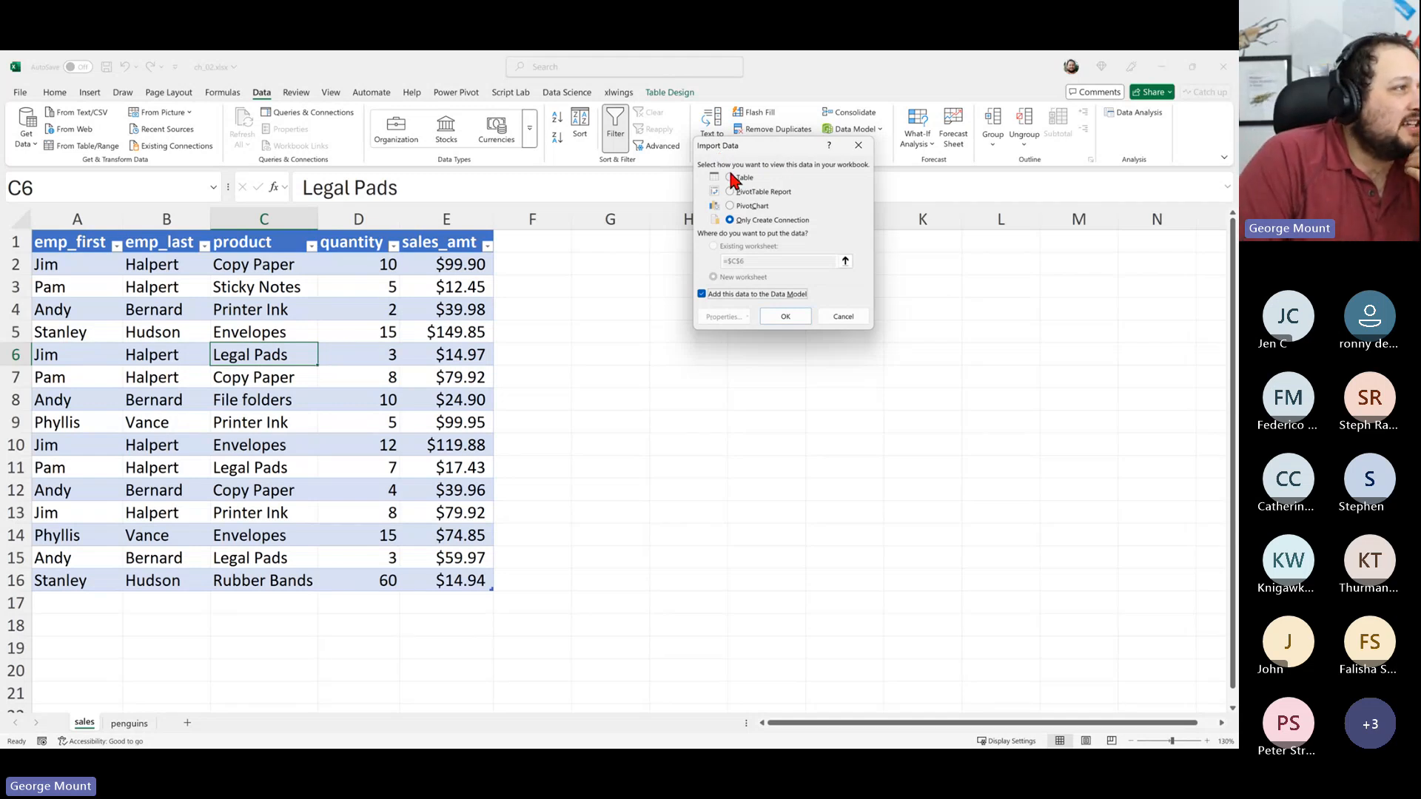
drag(793, 146, 693, 250)
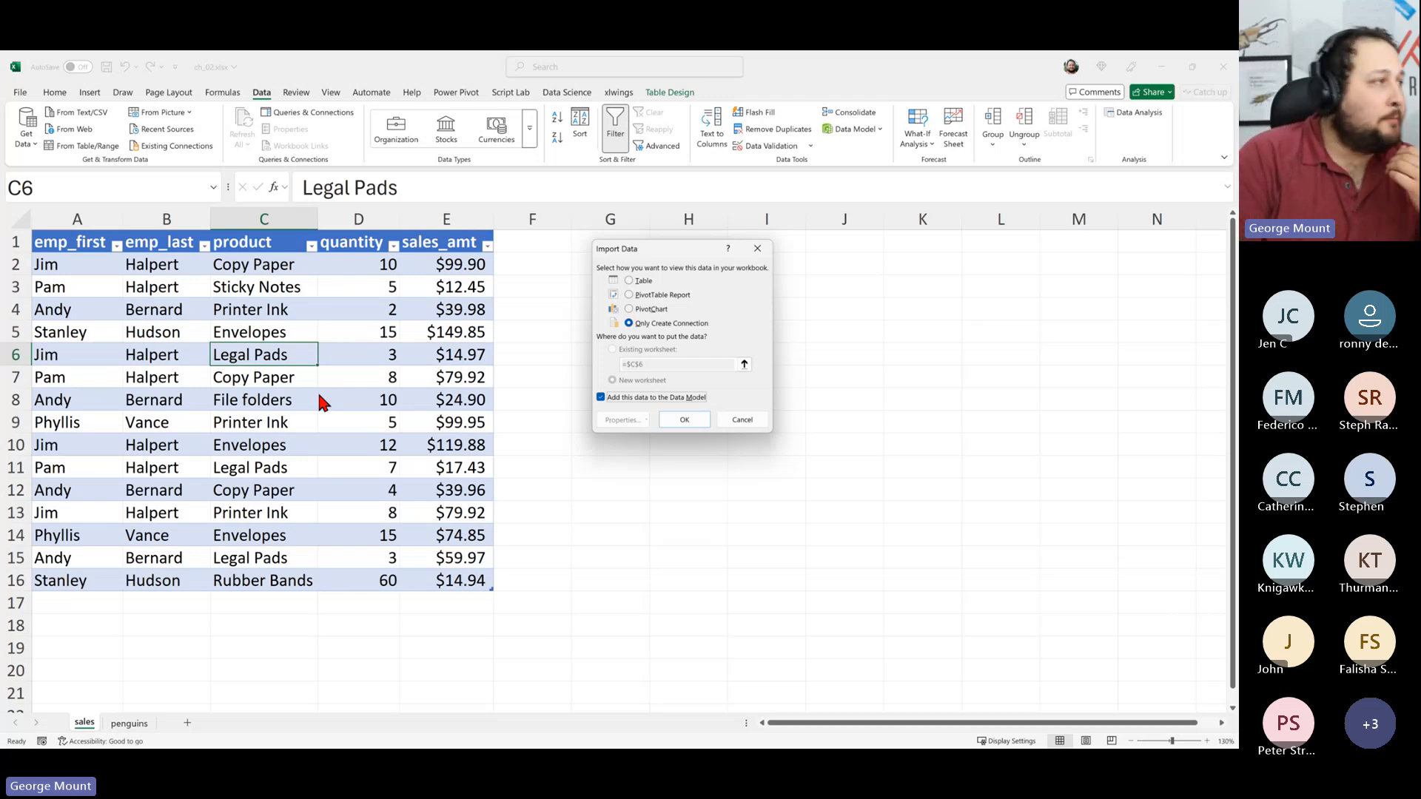
drag(643, 252, 784, 232)
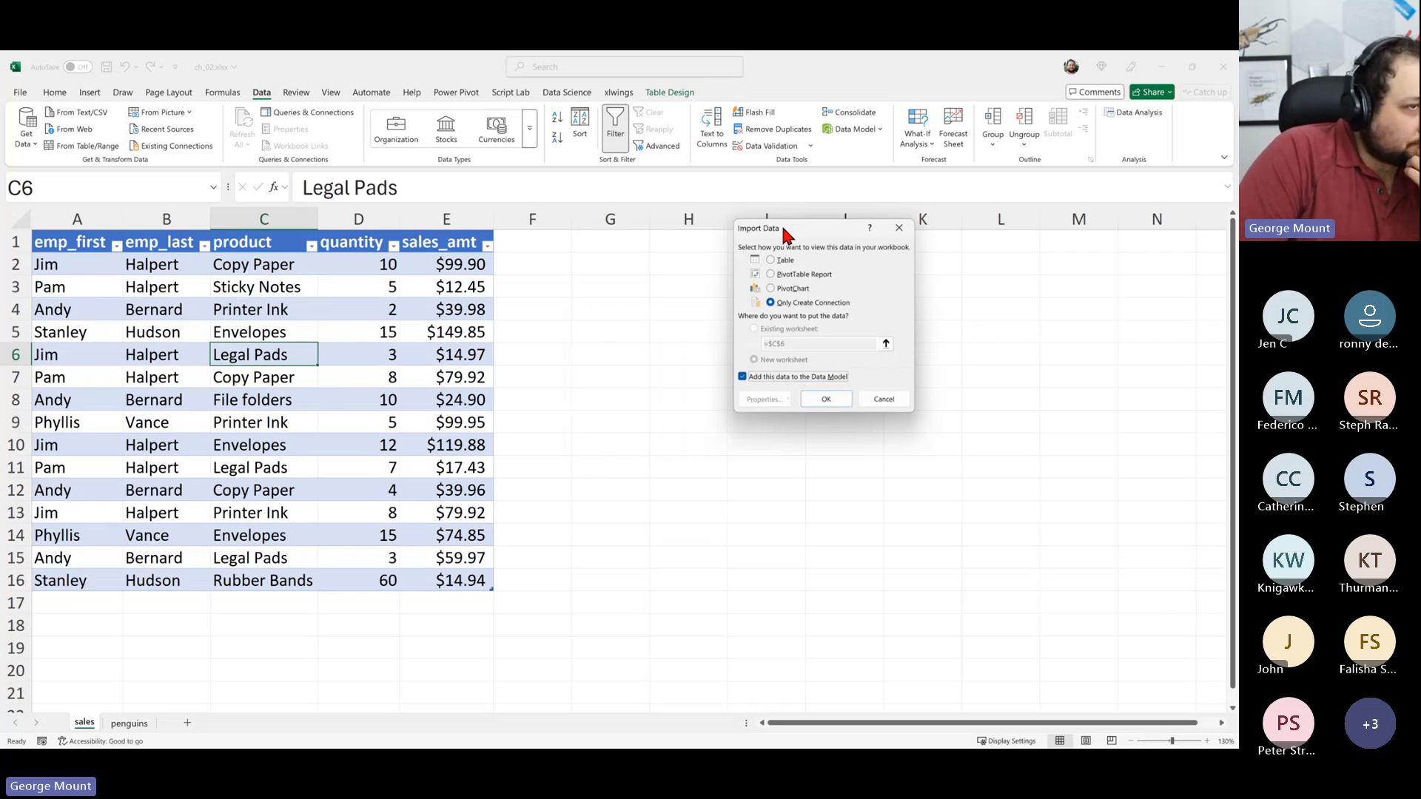
- Review the Table, PivotChart, Only Create Connection and Data Model choices for loading the sales query
click(780, 261)
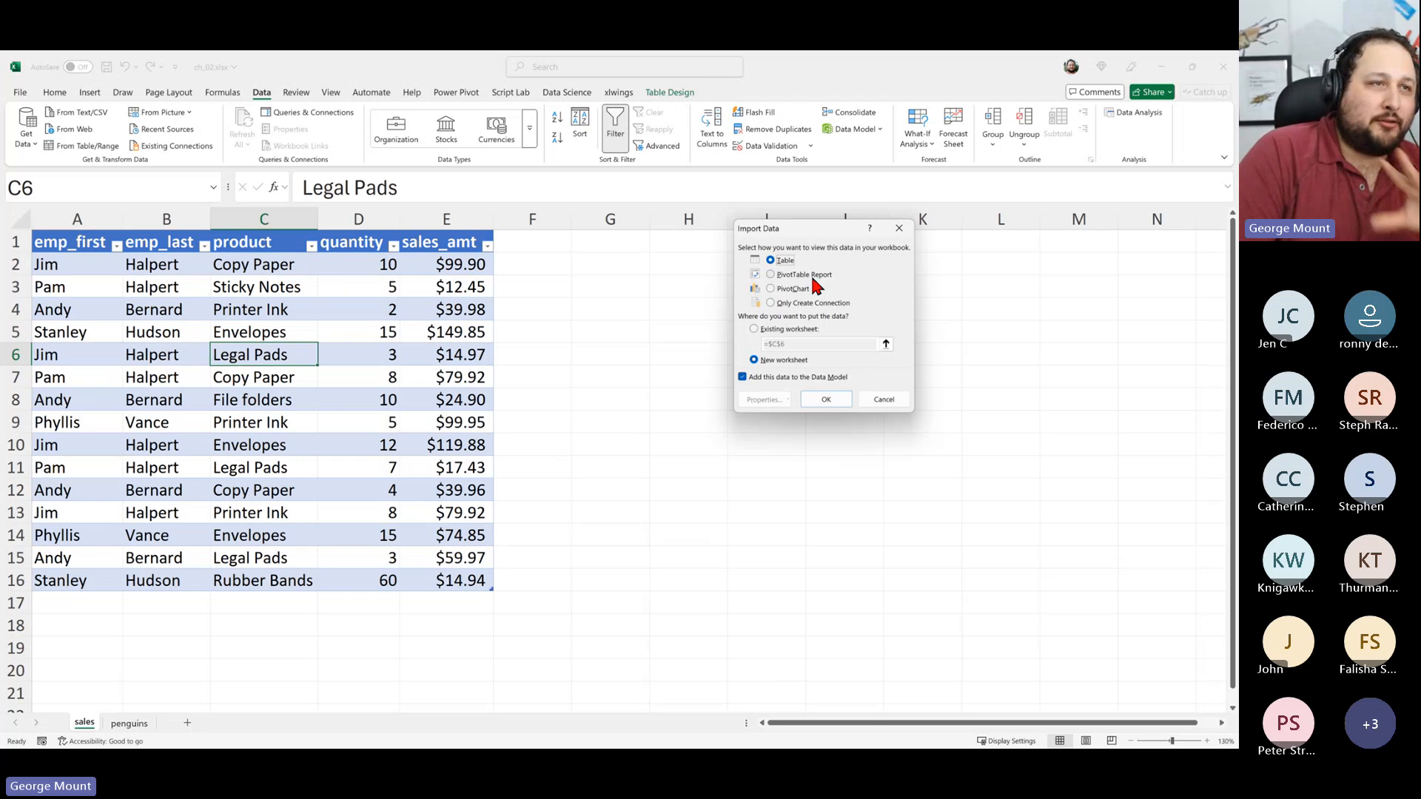
click(800, 289)
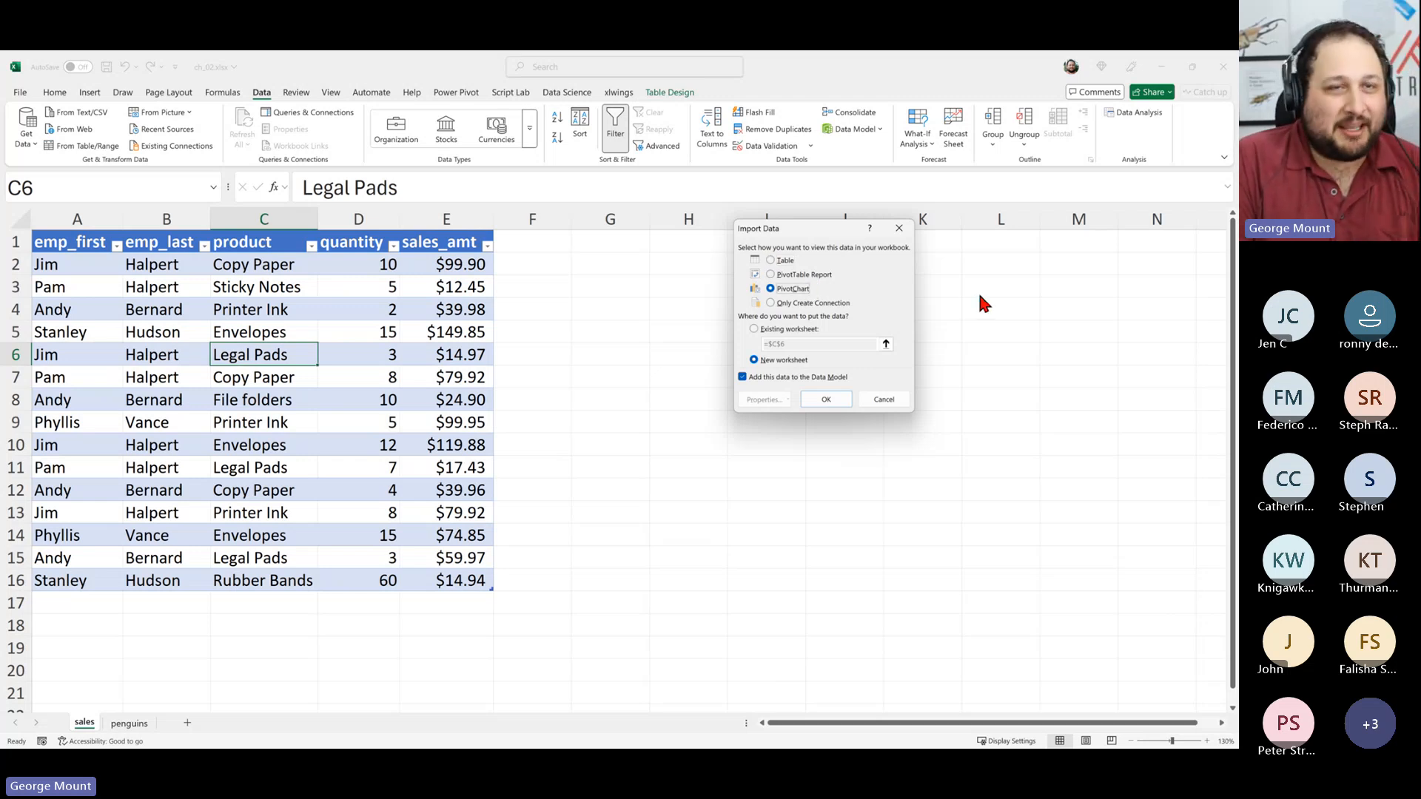
click(823, 303)
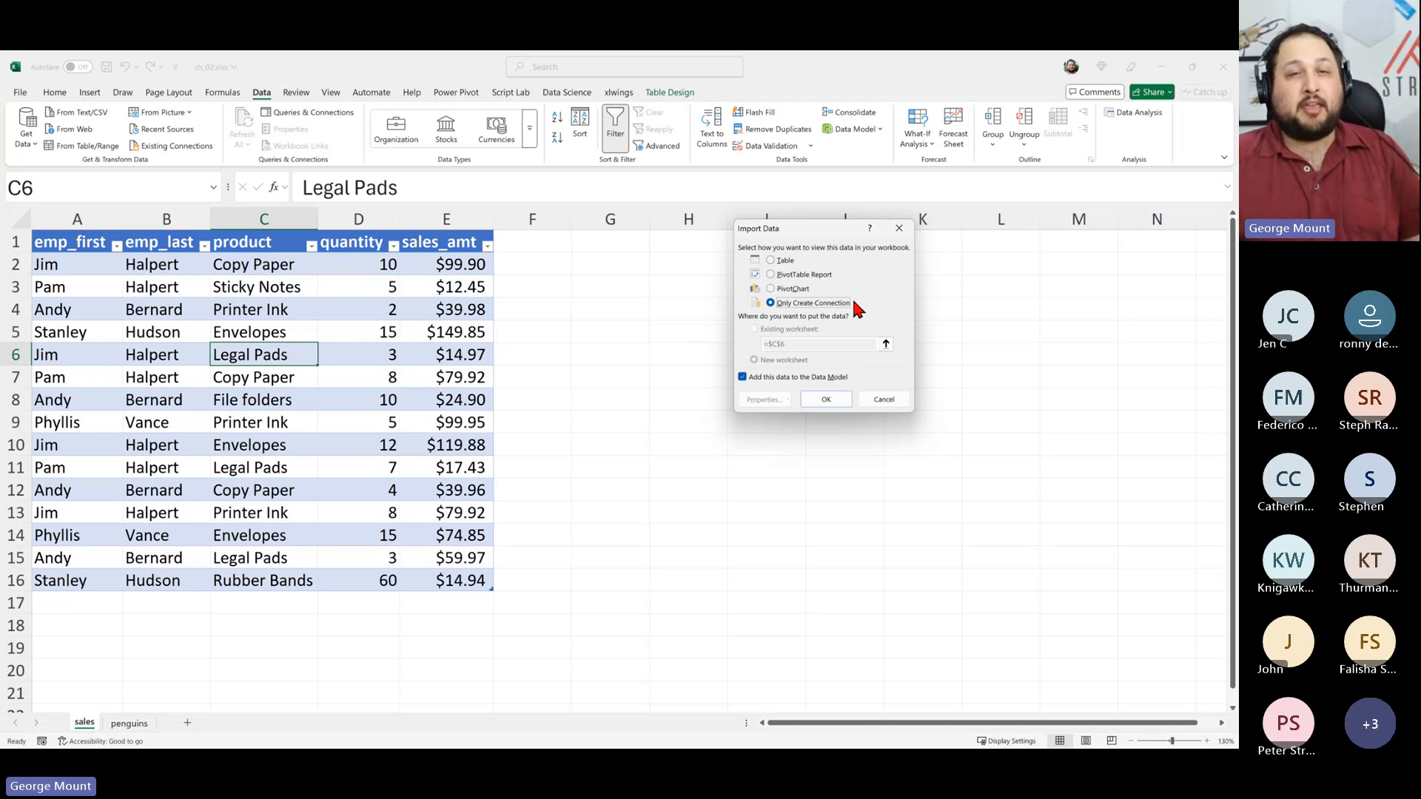
click(805, 379)
click(804, 378)
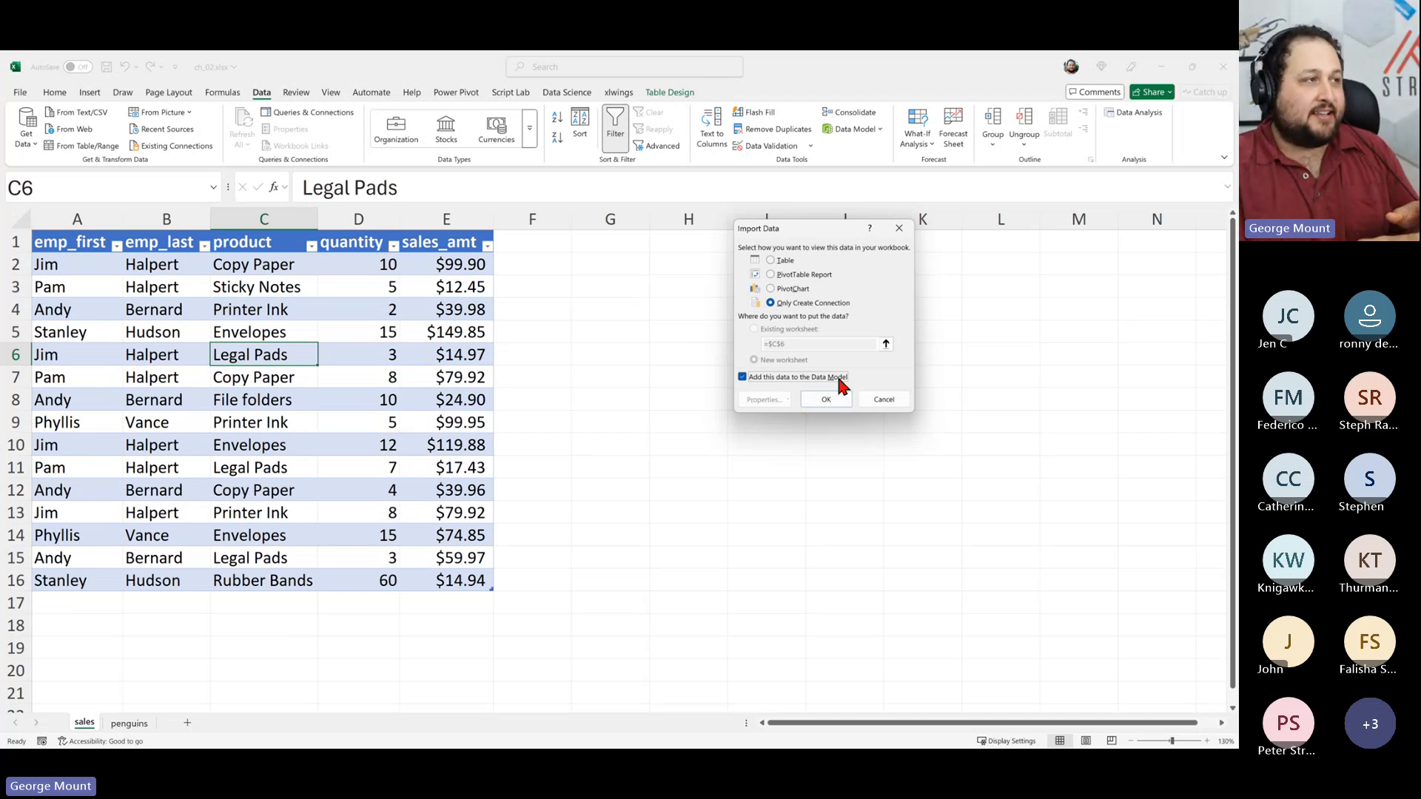
click(835, 301)
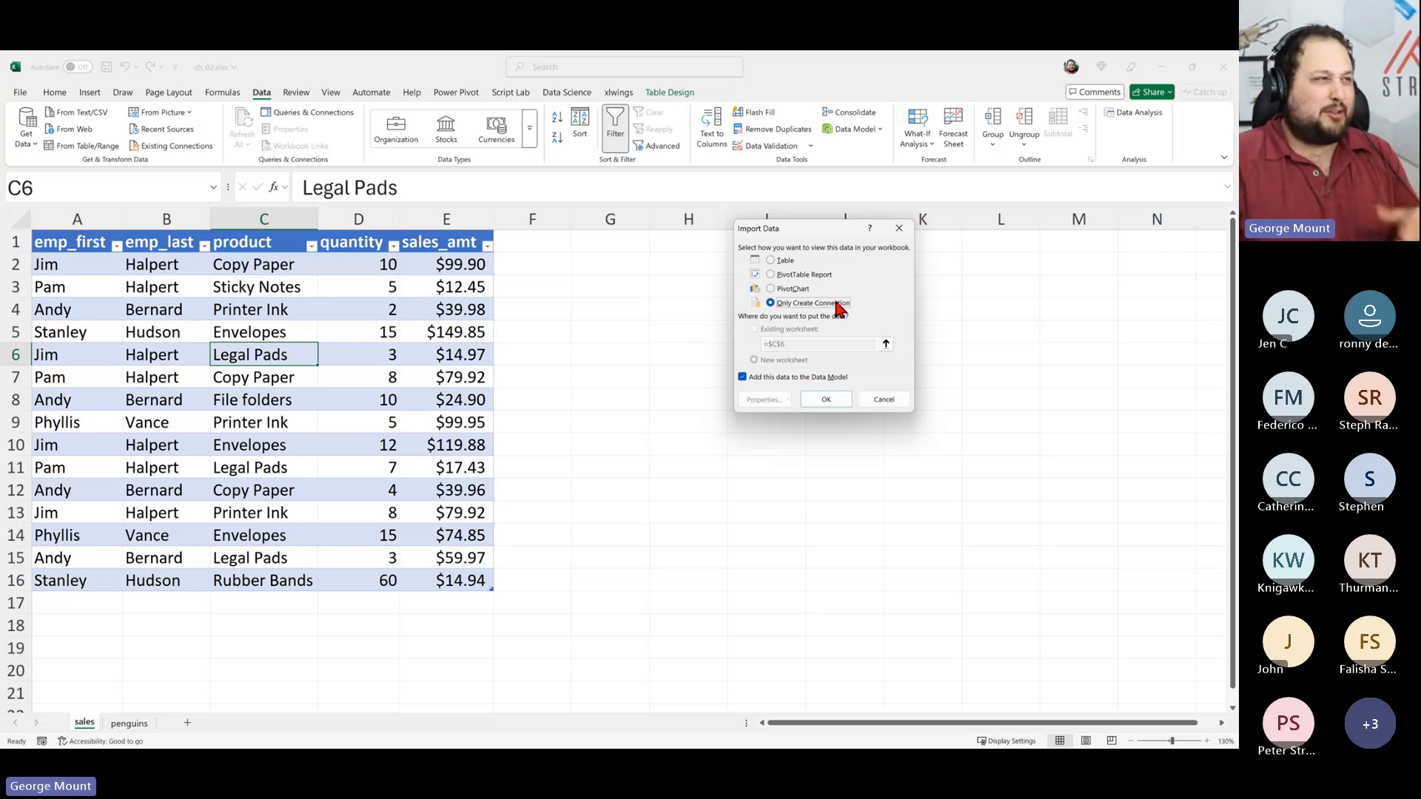
- Load the sales query as a Table on a new worksheet without adding it to the Data Model
click(783, 260)
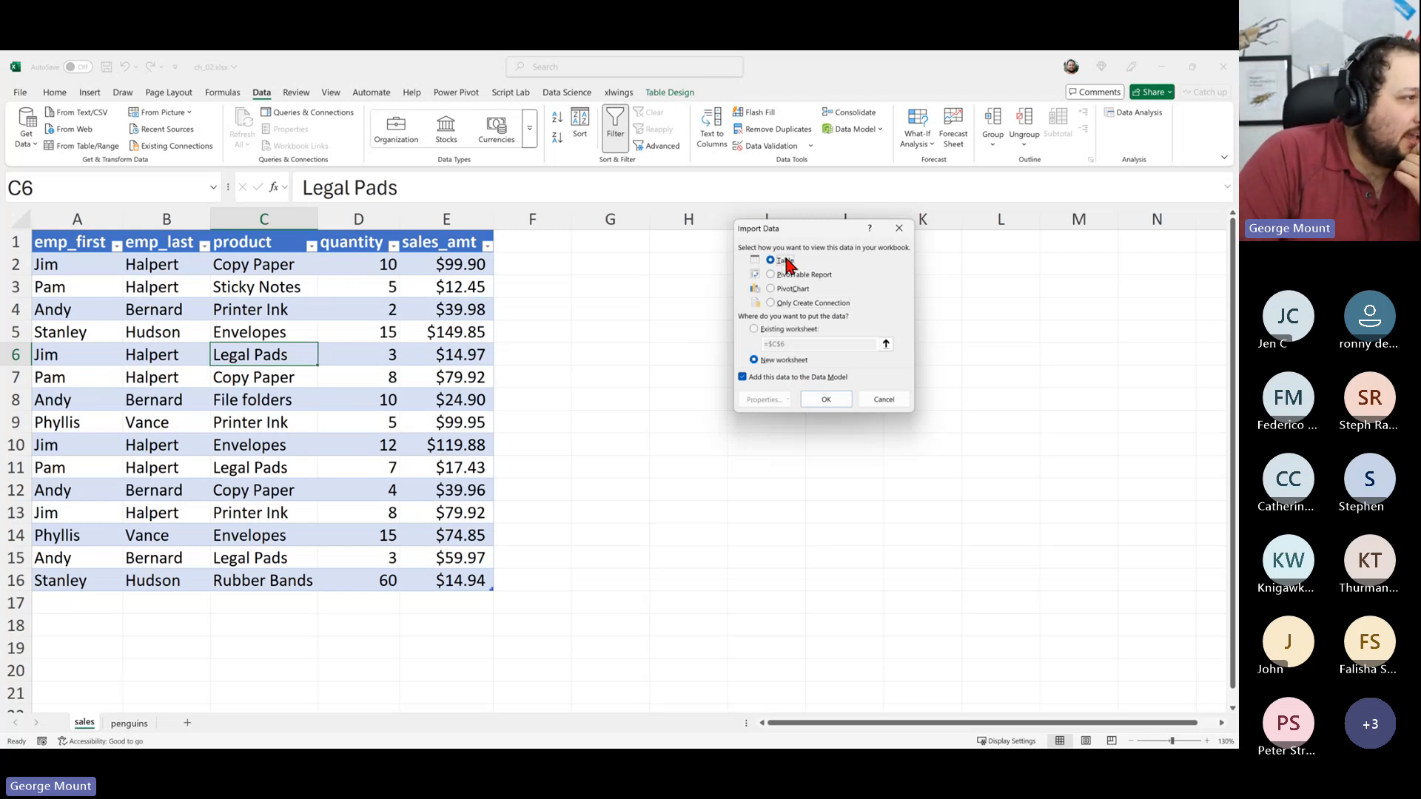
click(814, 379)
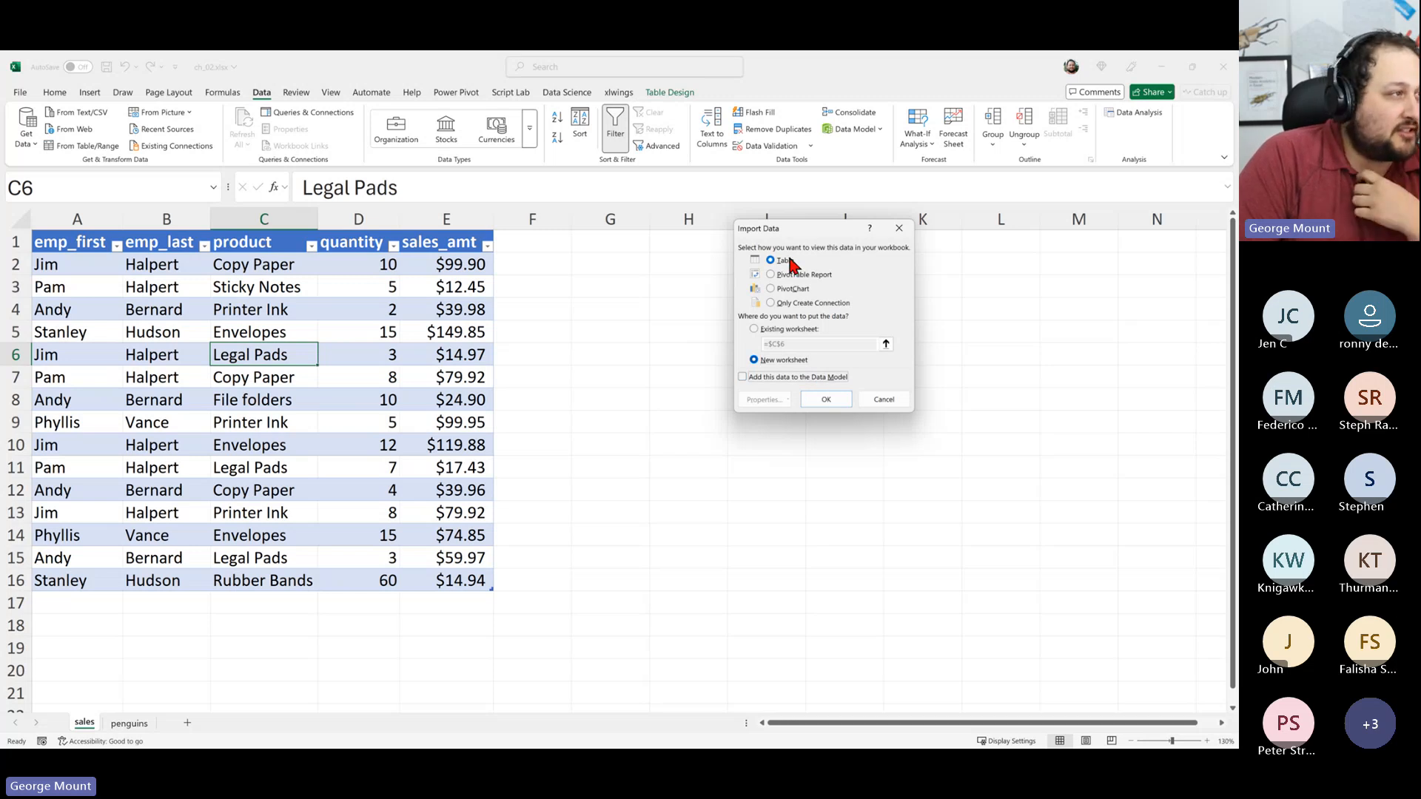
click(823, 401)
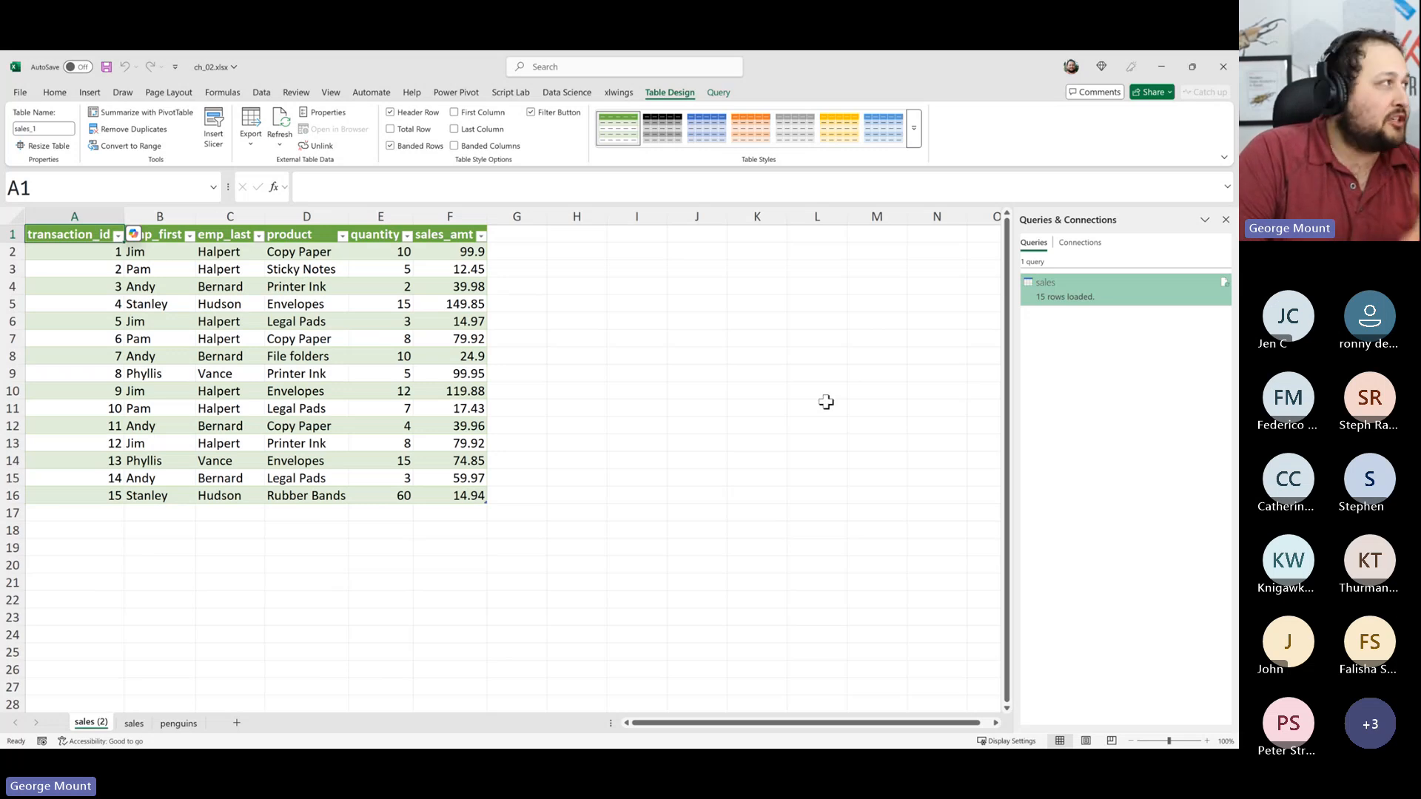
- Demonstrate hiding and showing the Queries & Connections pane, leaving it open beside the loaded sales table
click(262, 93)
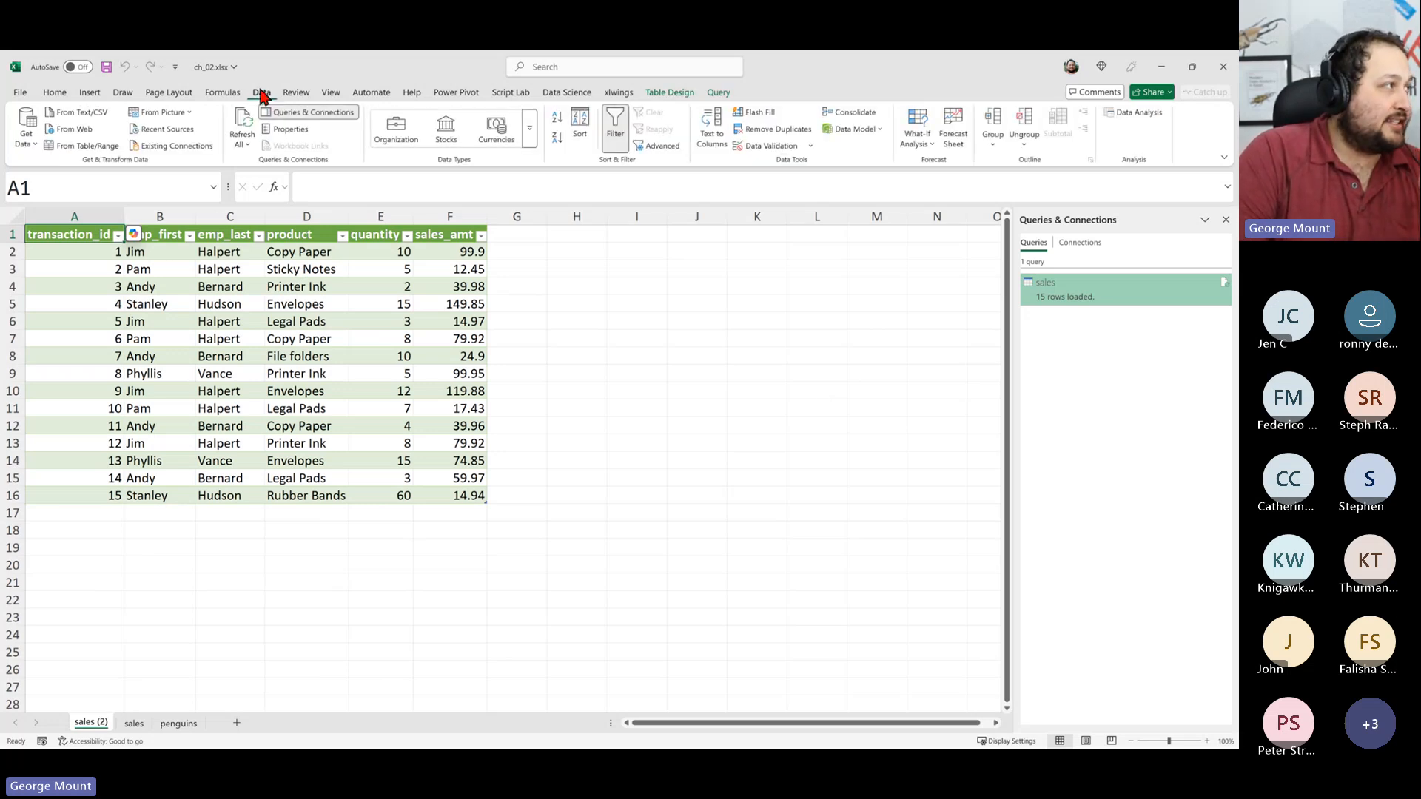
click(297, 114)
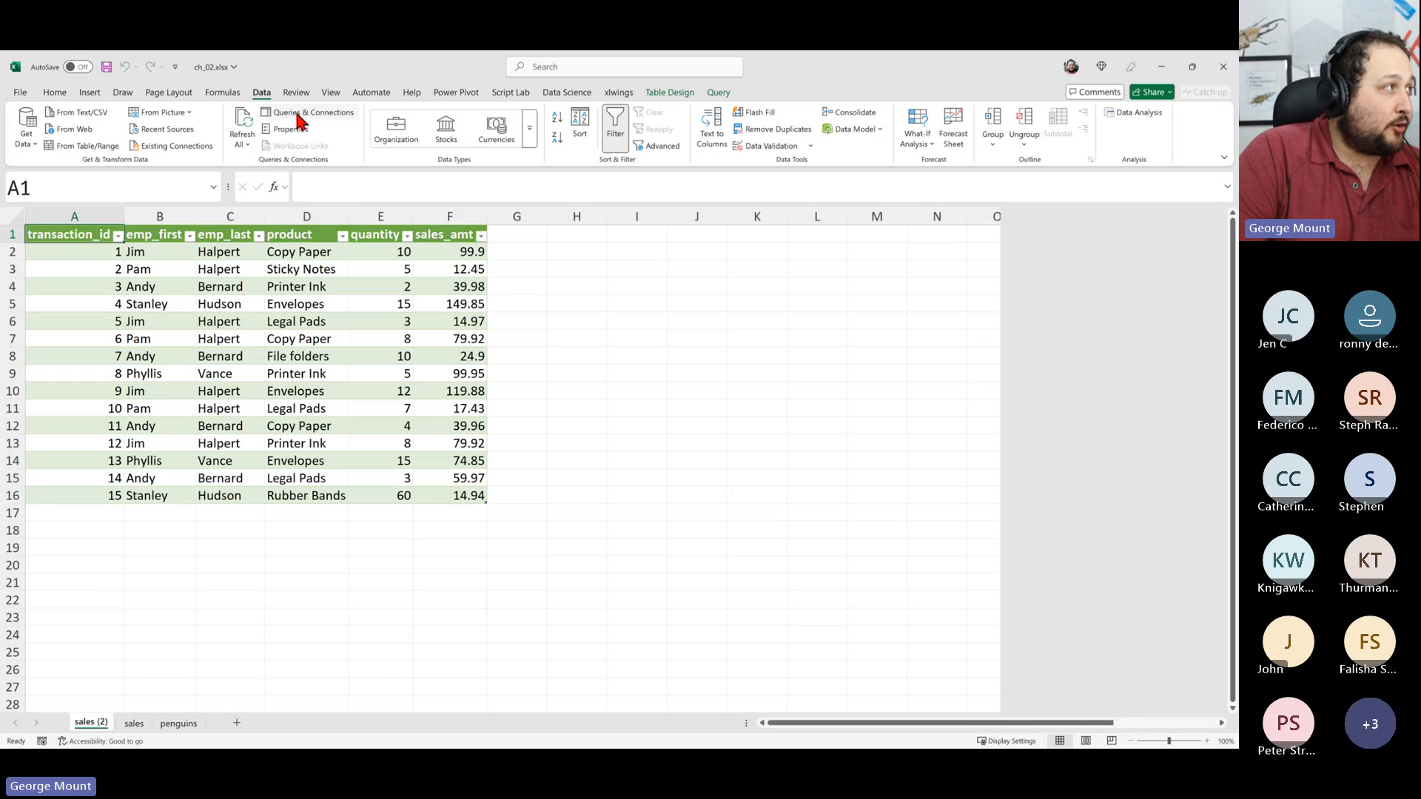
click(298, 114)
click(297, 114)
click(298, 114)
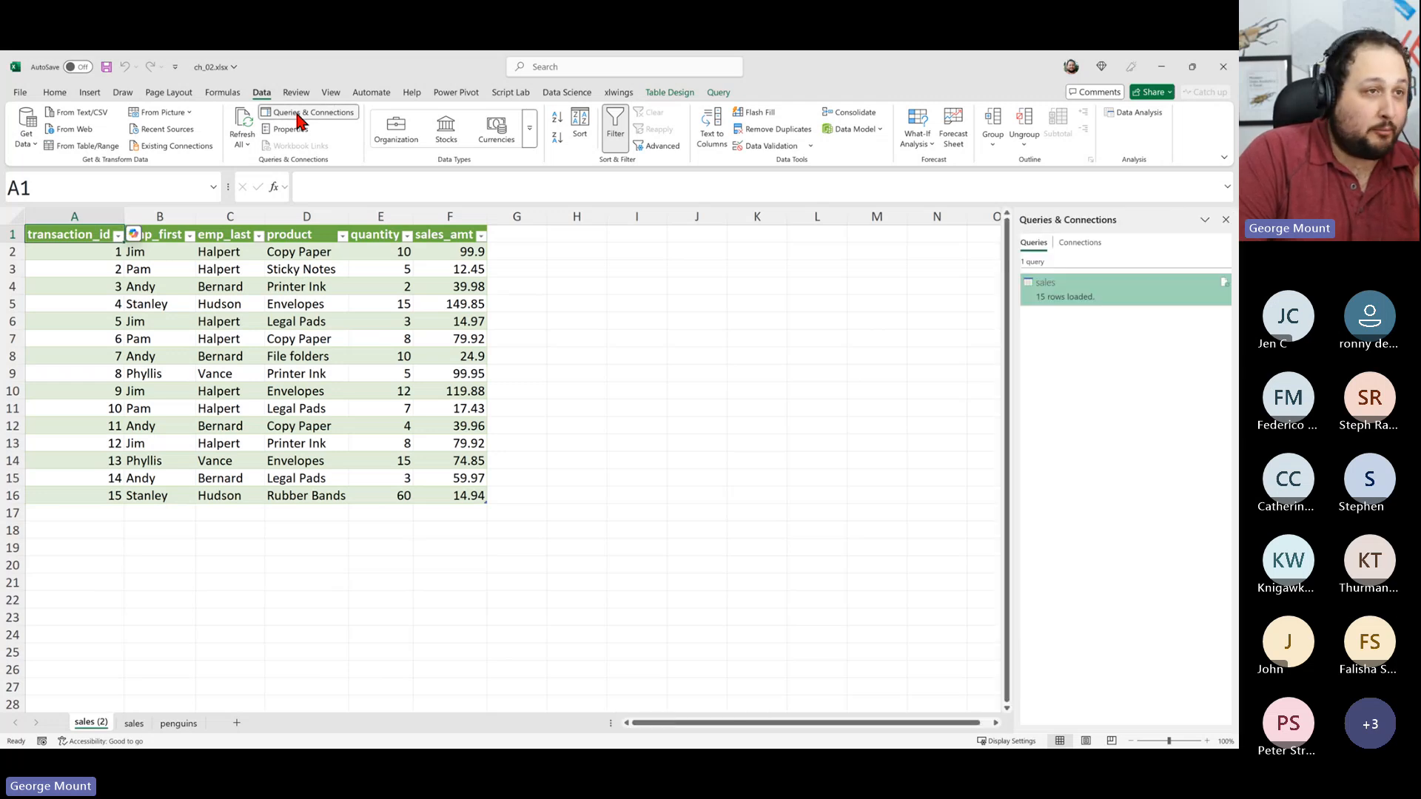
click(298, 114)
click(298, 114)
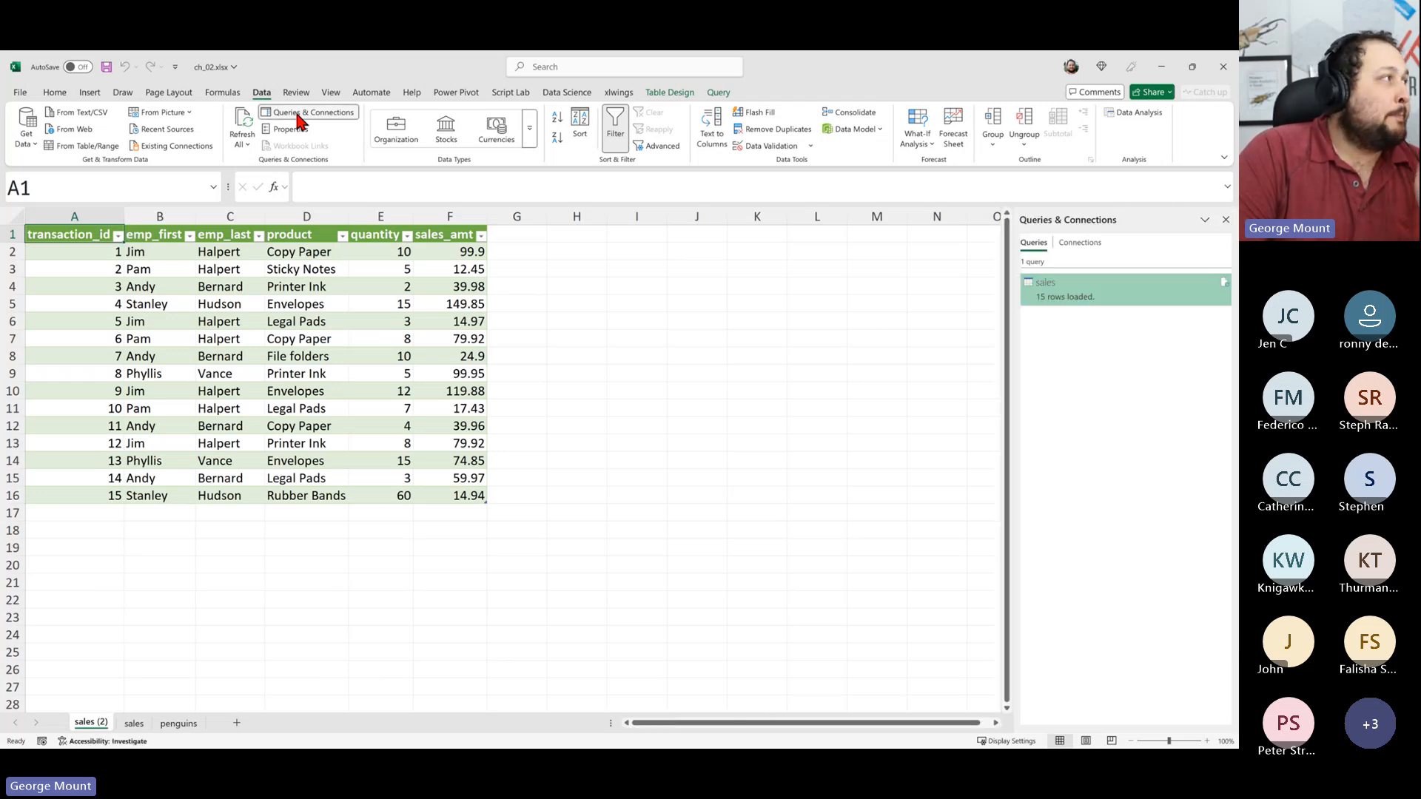
click(753, 368)
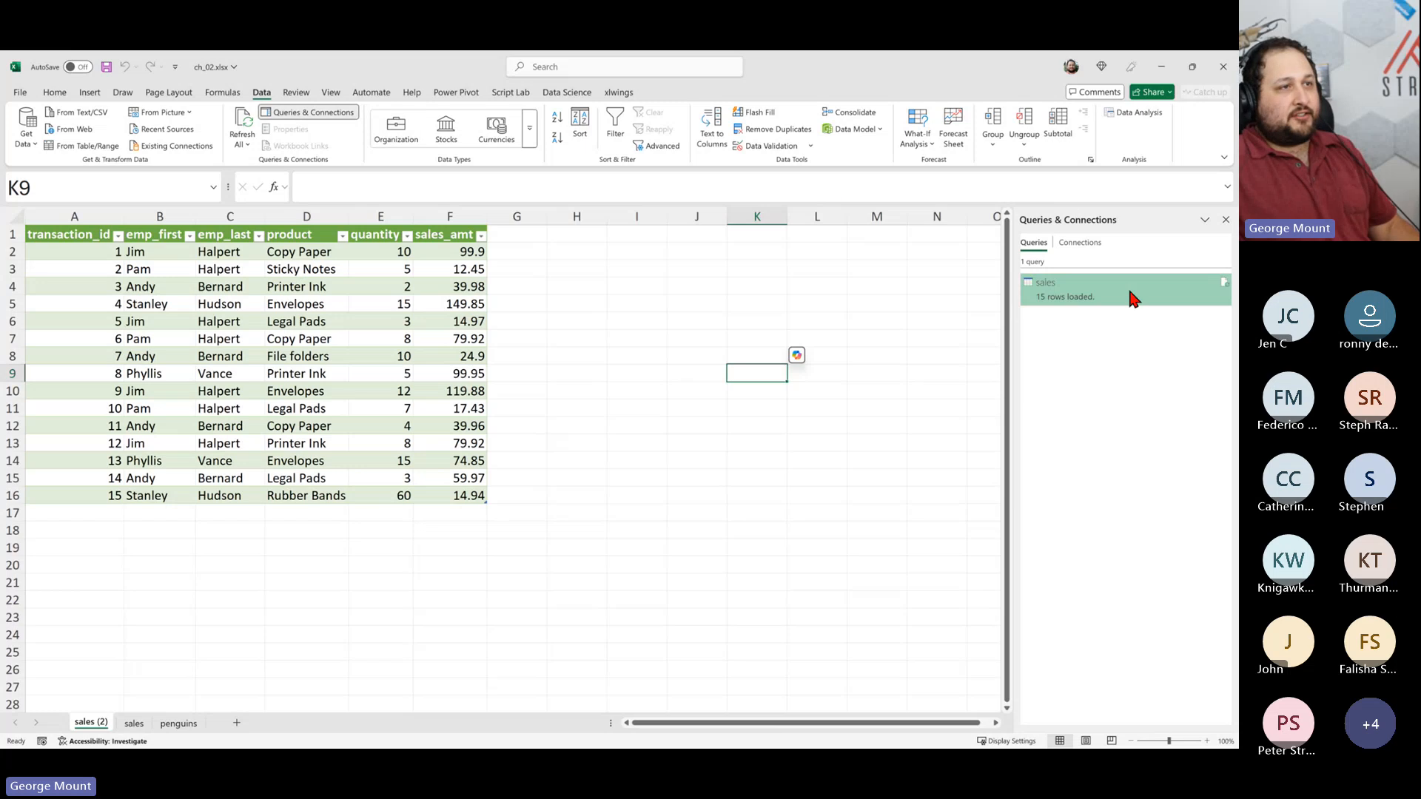
click(348, 113)
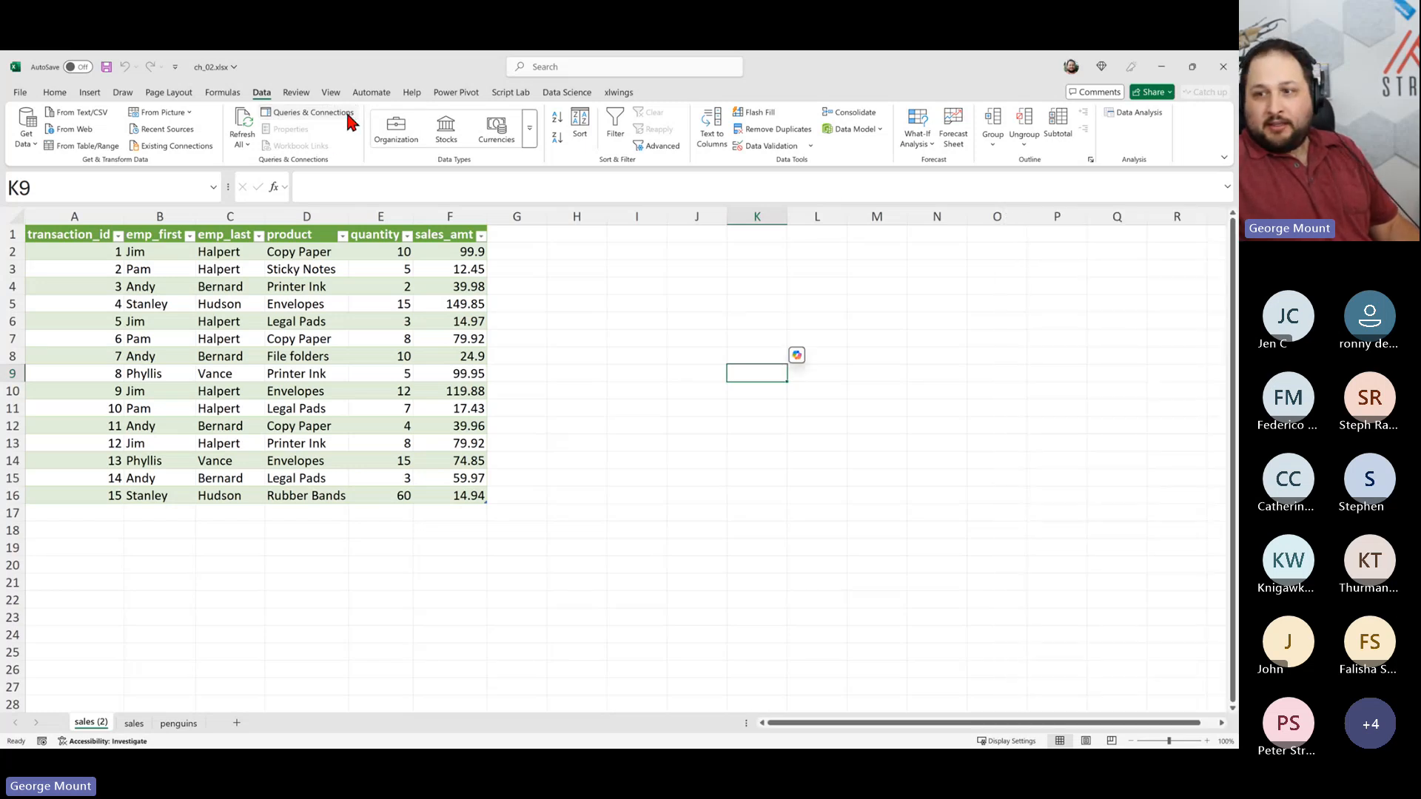
click(349, 117)
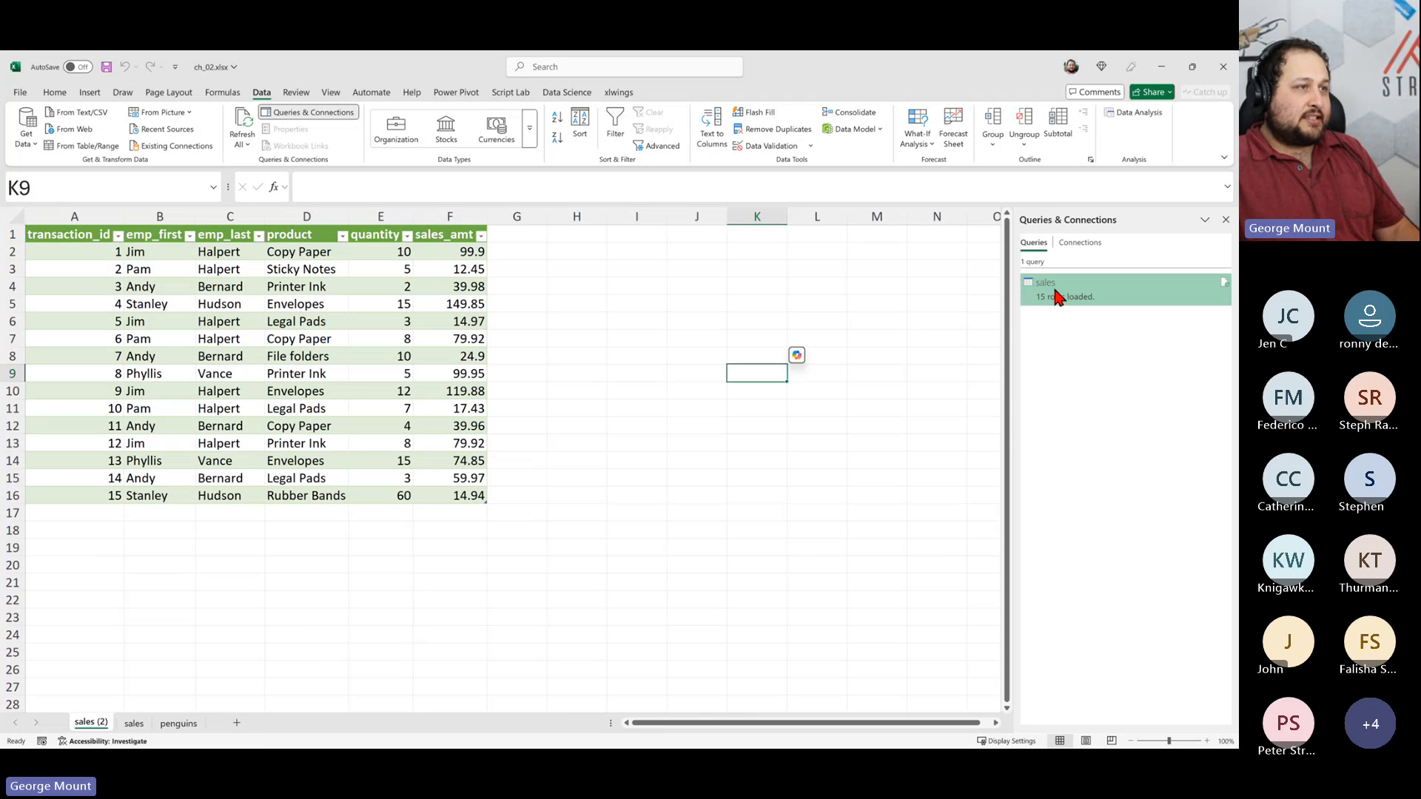
- Change the sales query's load destination to a PivotTable Report at cell A1 of the existing worksheet, accepting the table's deletion
click(1073, 303)
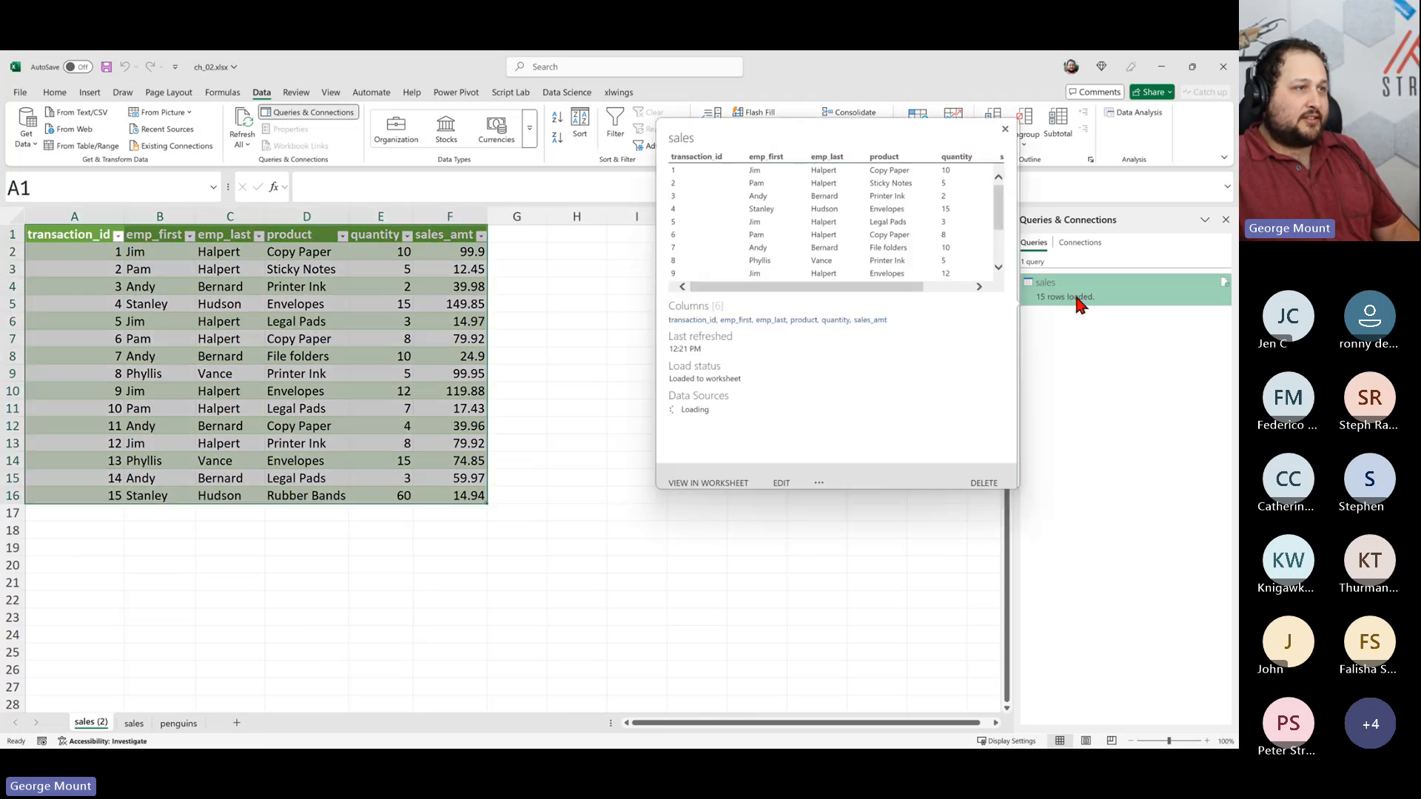
right_click(1077, 300)
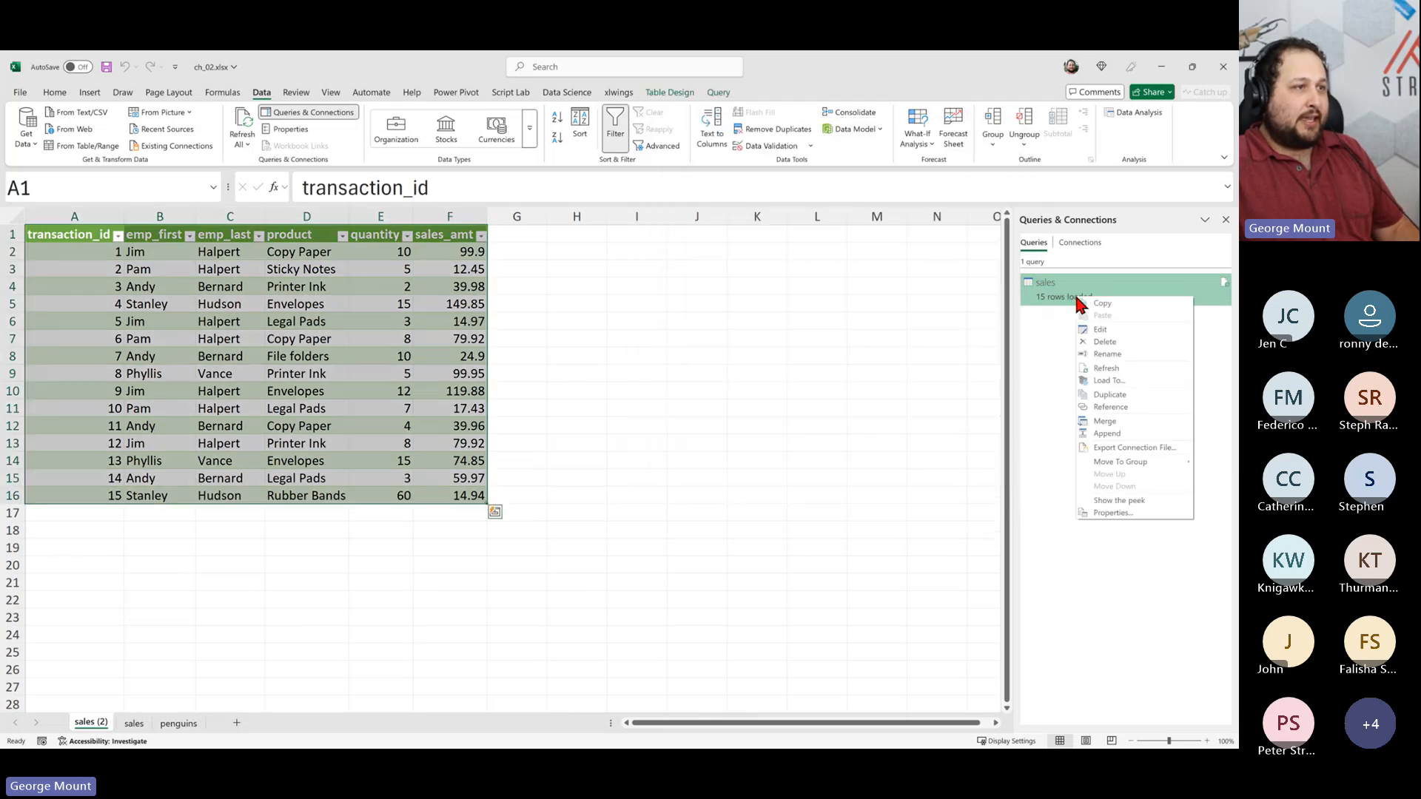
click(1158, 381)
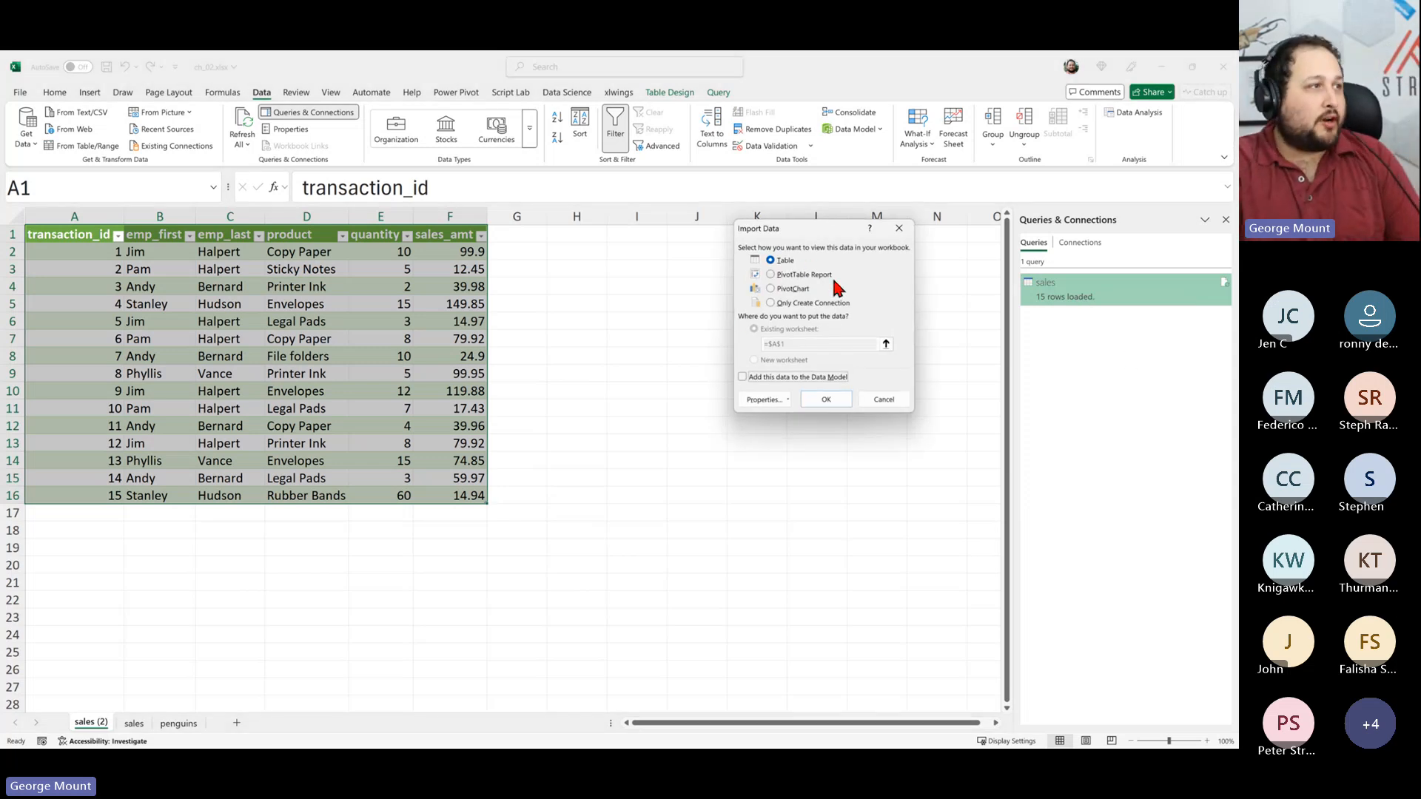
click(789, 277)
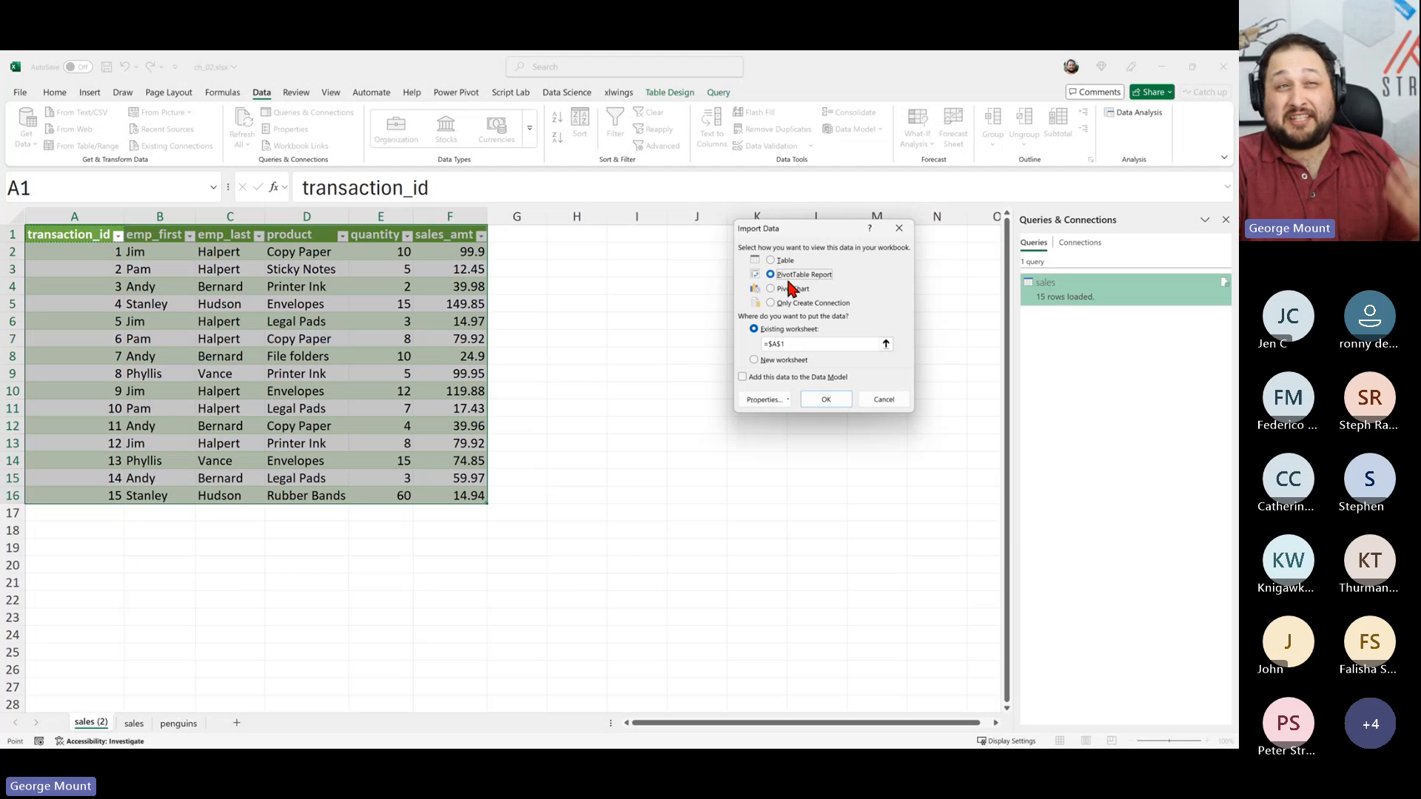
click(827, 401)
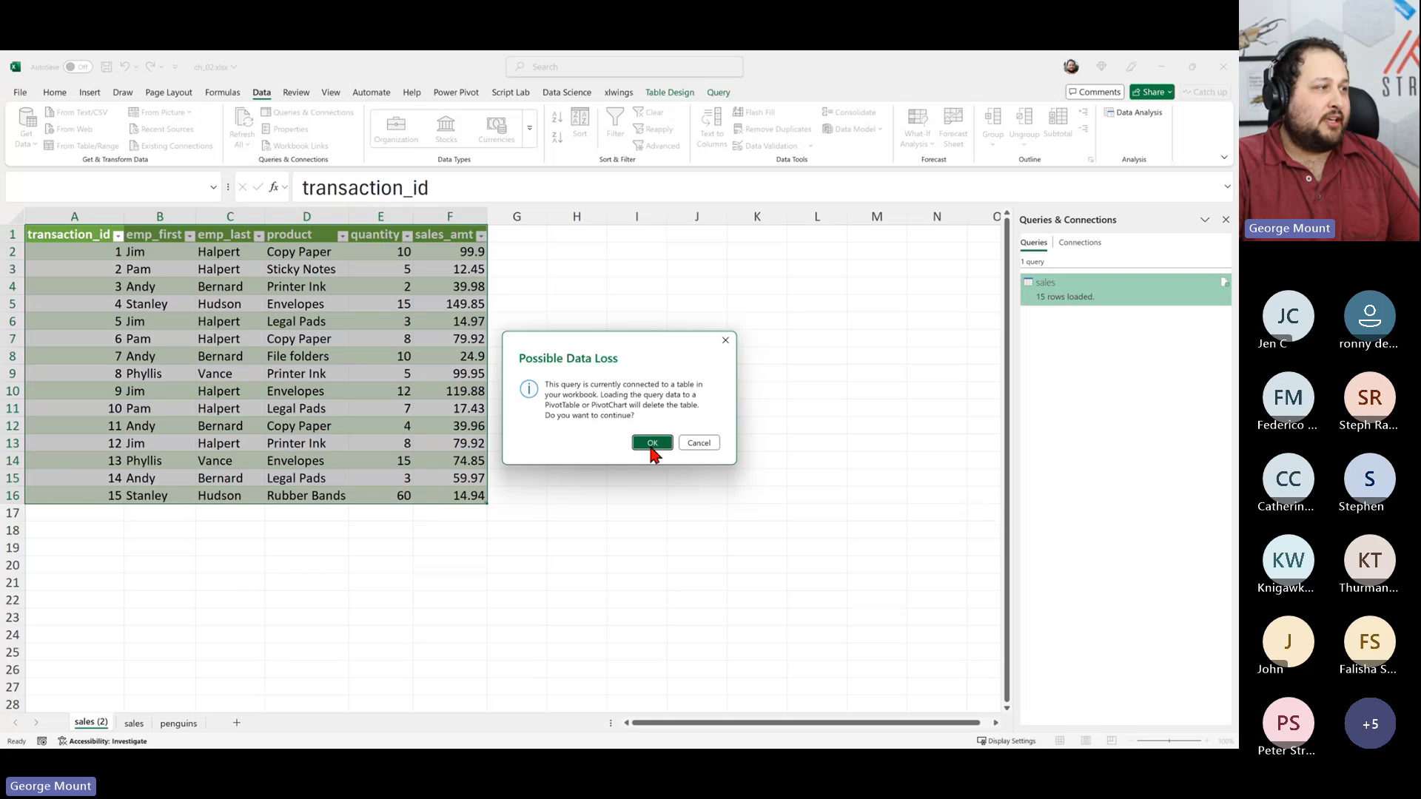
click(653, 444)
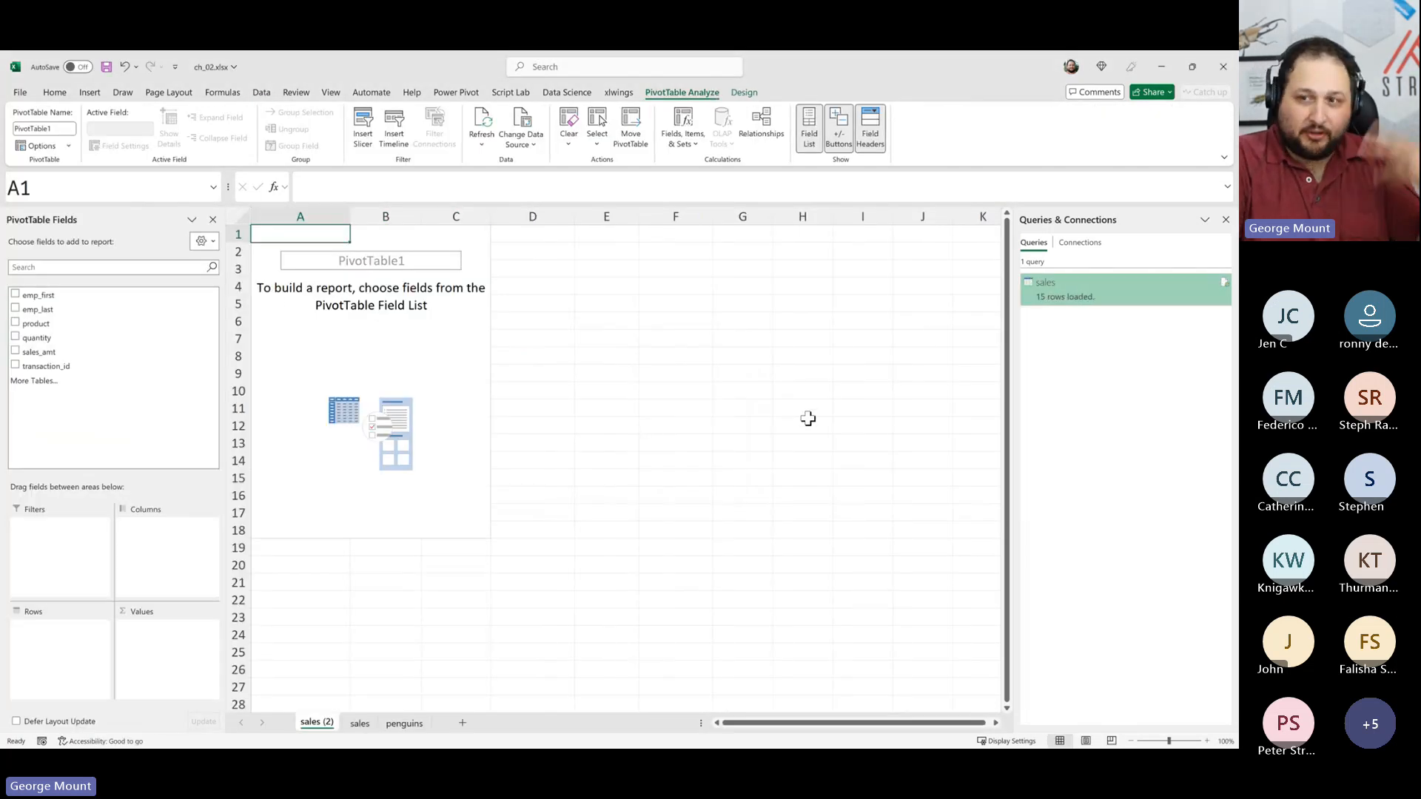
- Change the sales query's load destination from PivotTable Report to Table, accepting the possible data loss
right_click(1120, 290)
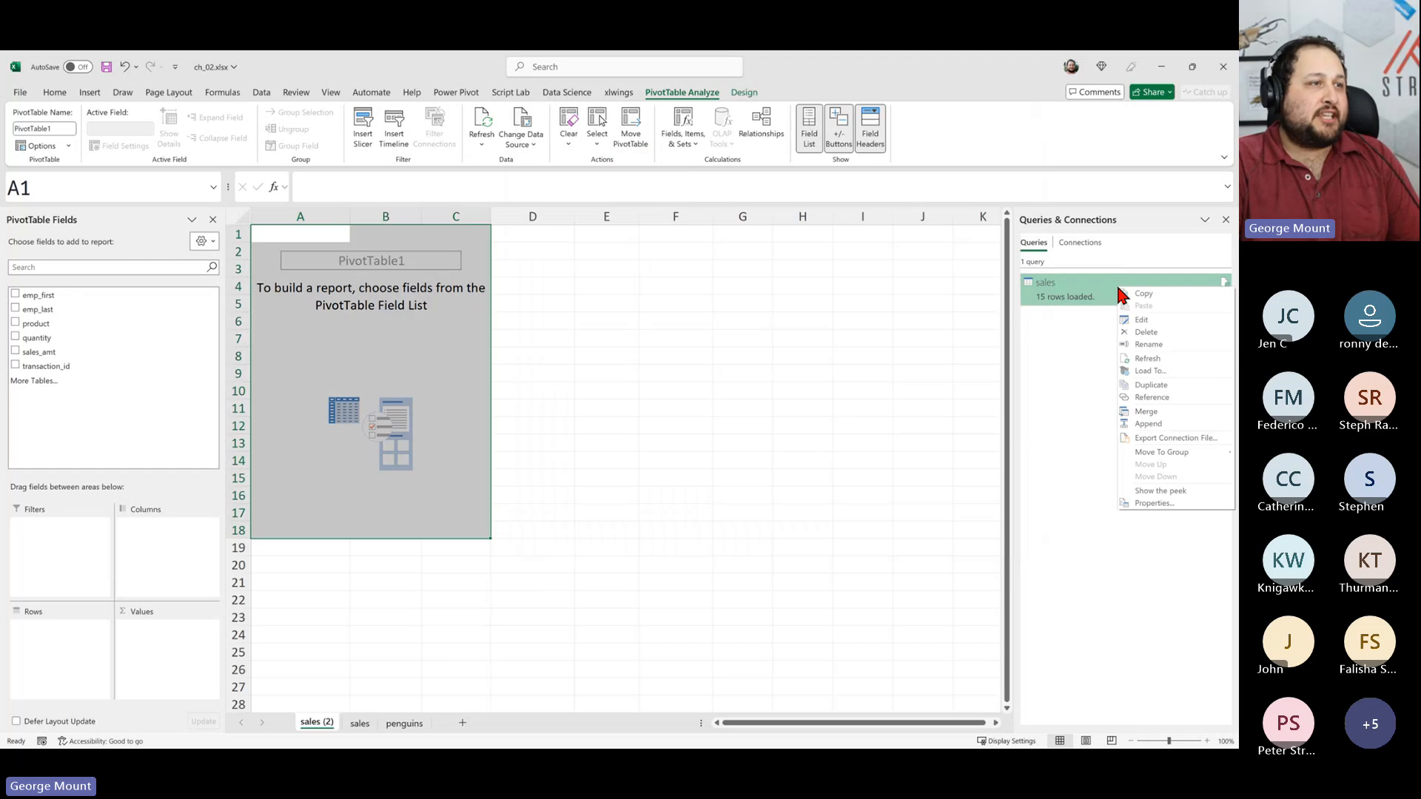
click(1166, 372)
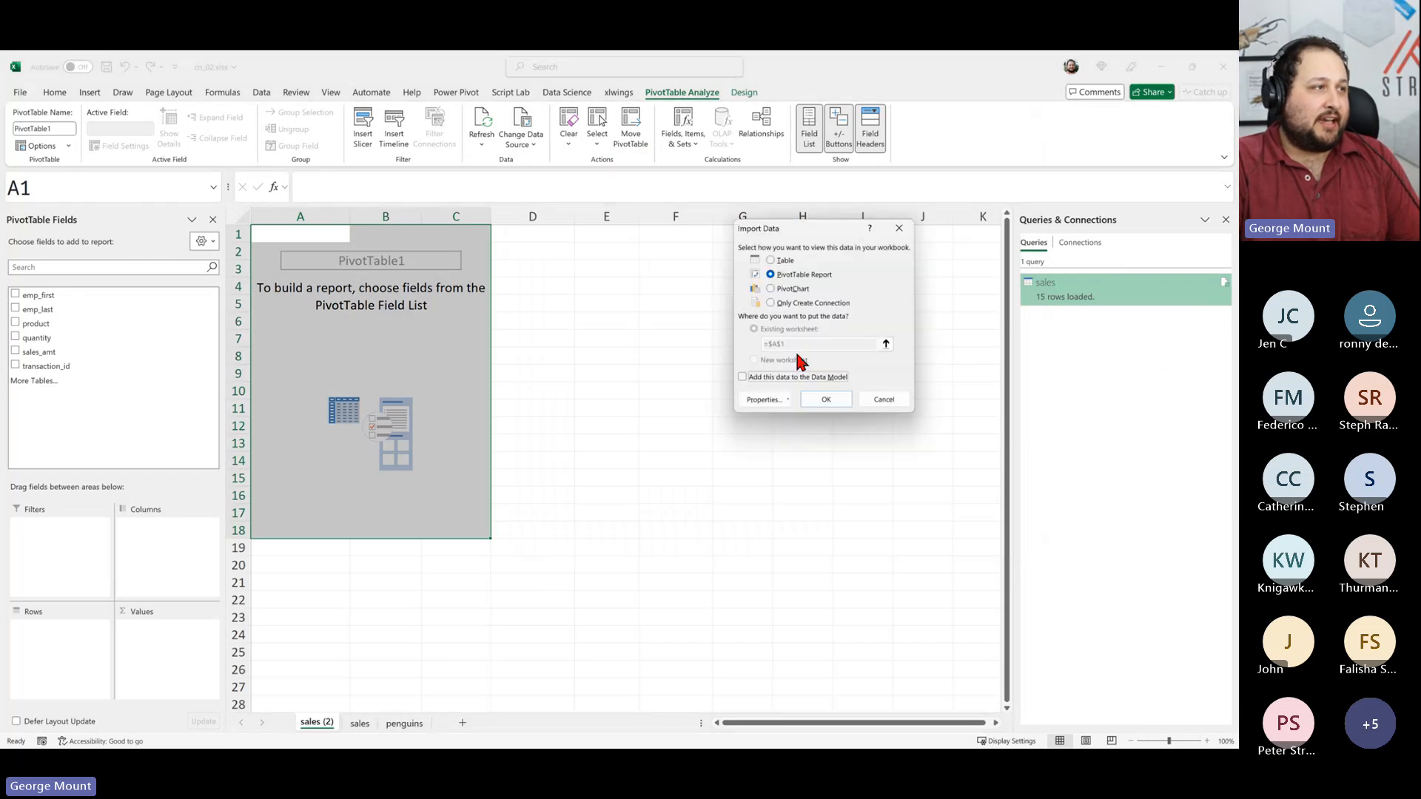
click(771, 260)
click(822, 400)
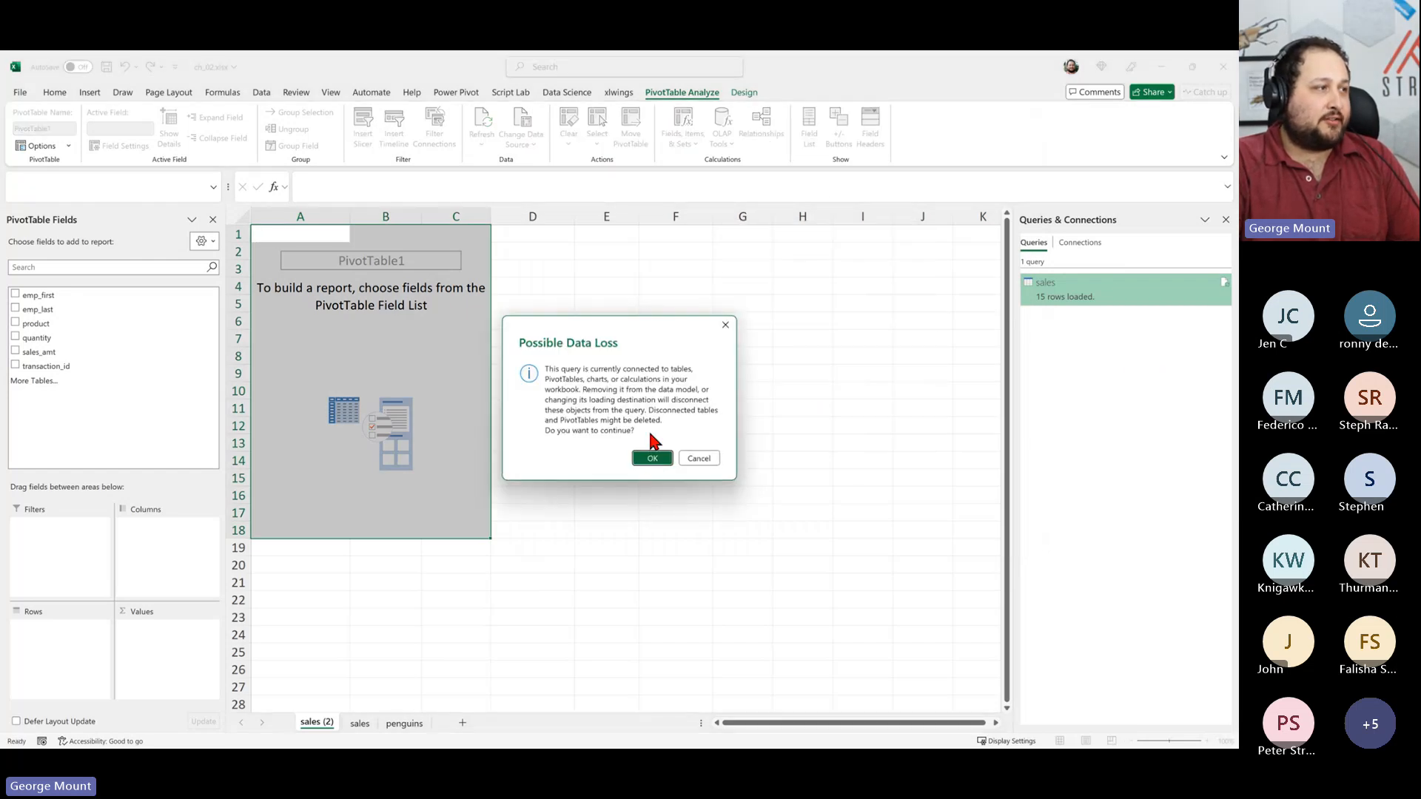
click(650, 458)
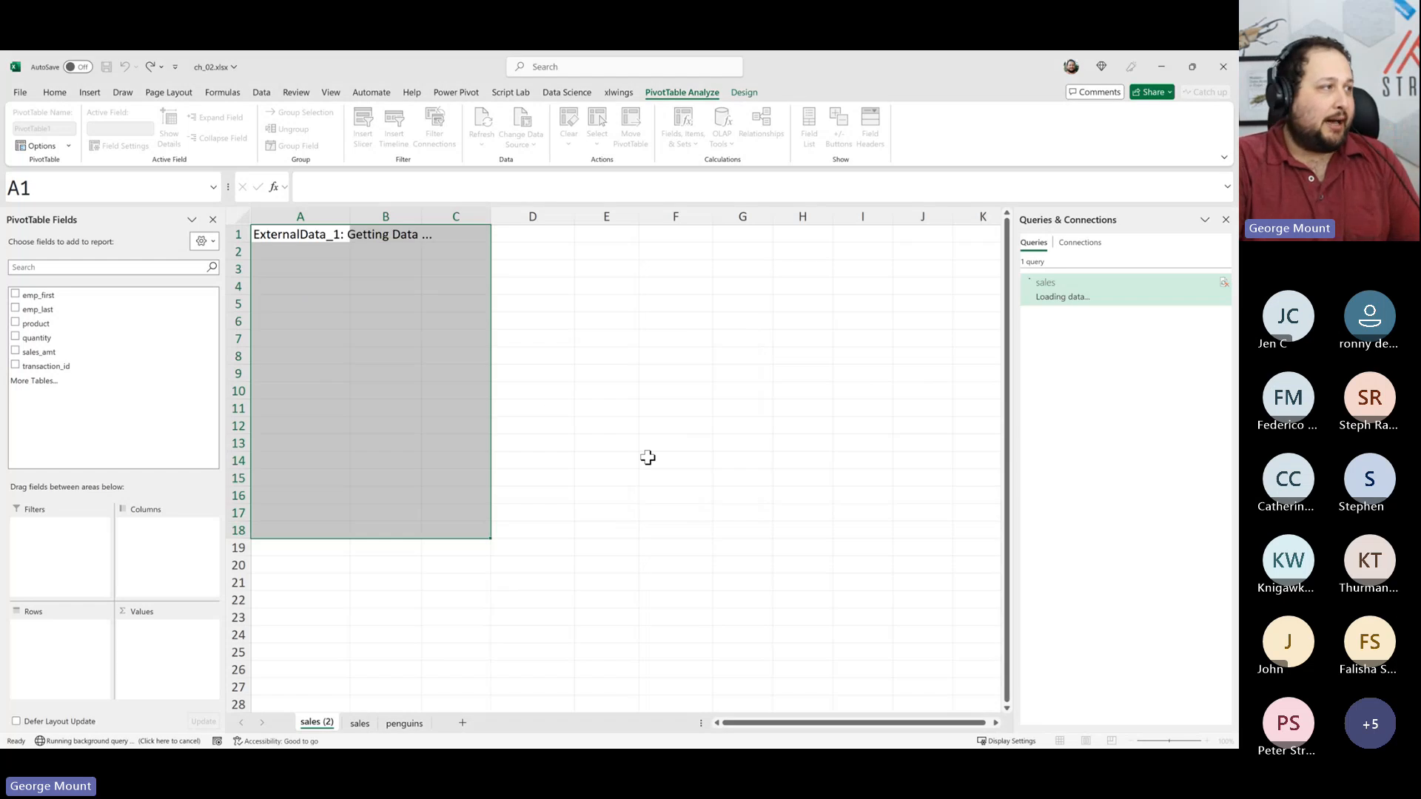
click(289, 344)
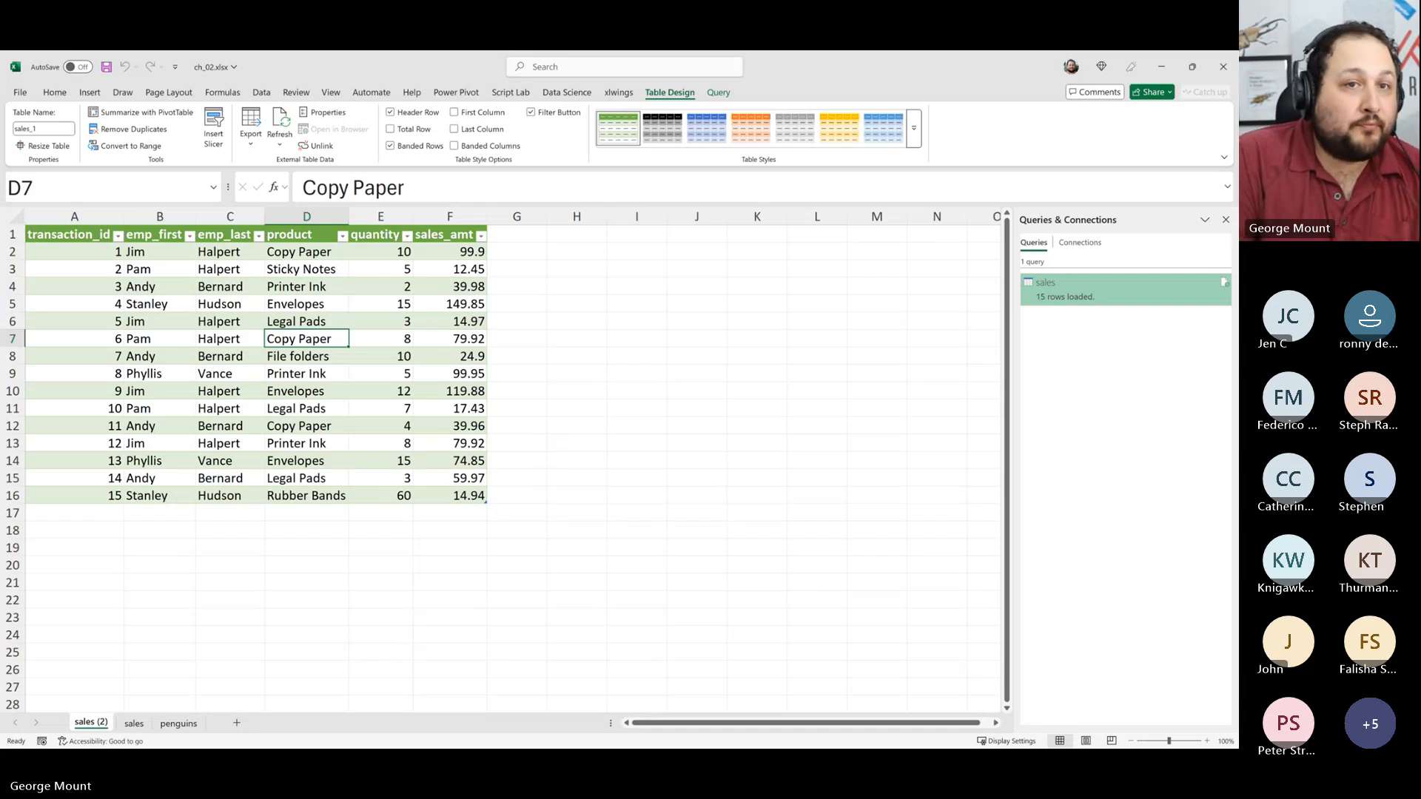
click(259, 617)
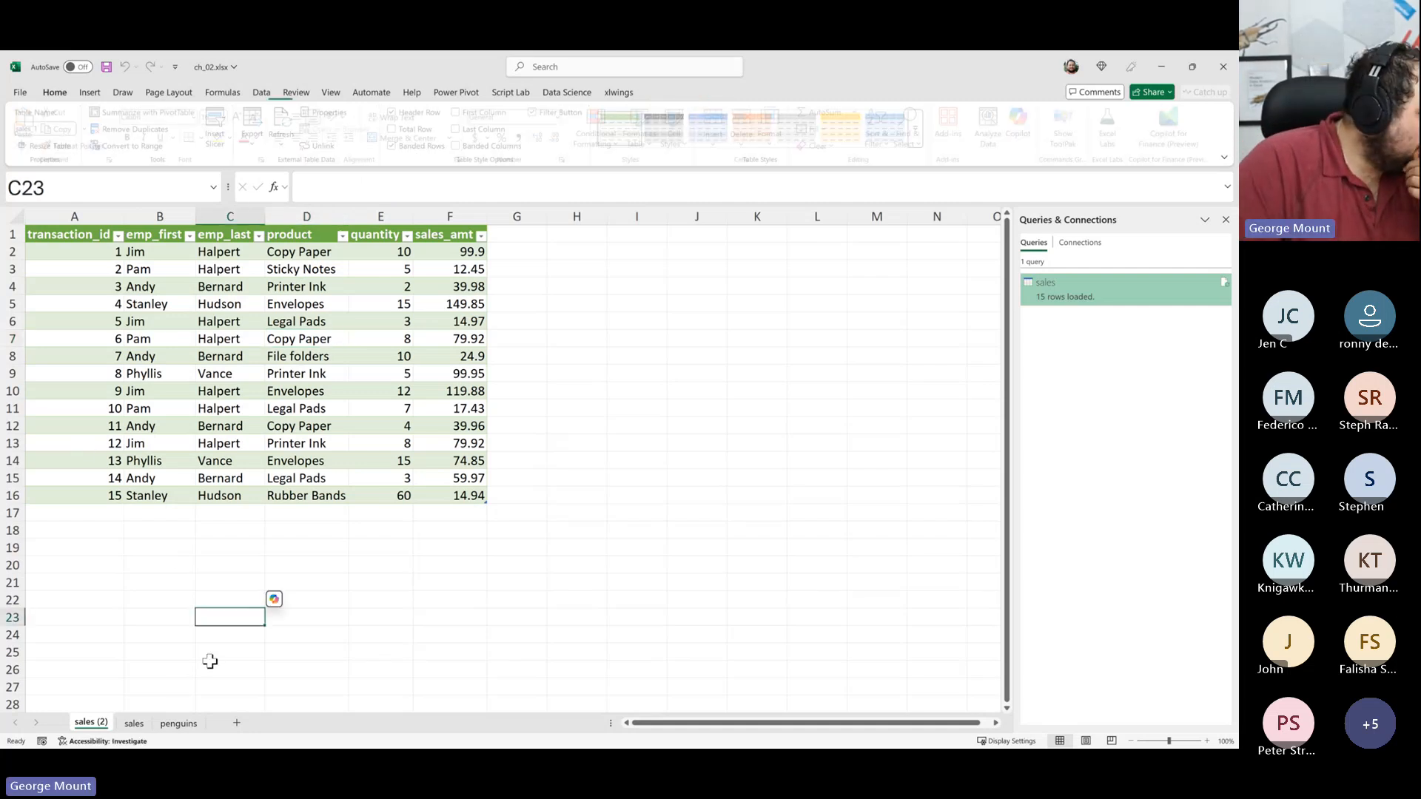
- Move the sales (2) worksheet between sales and penguins, and compare its transformed table with the source table on sales
click(131, 725)
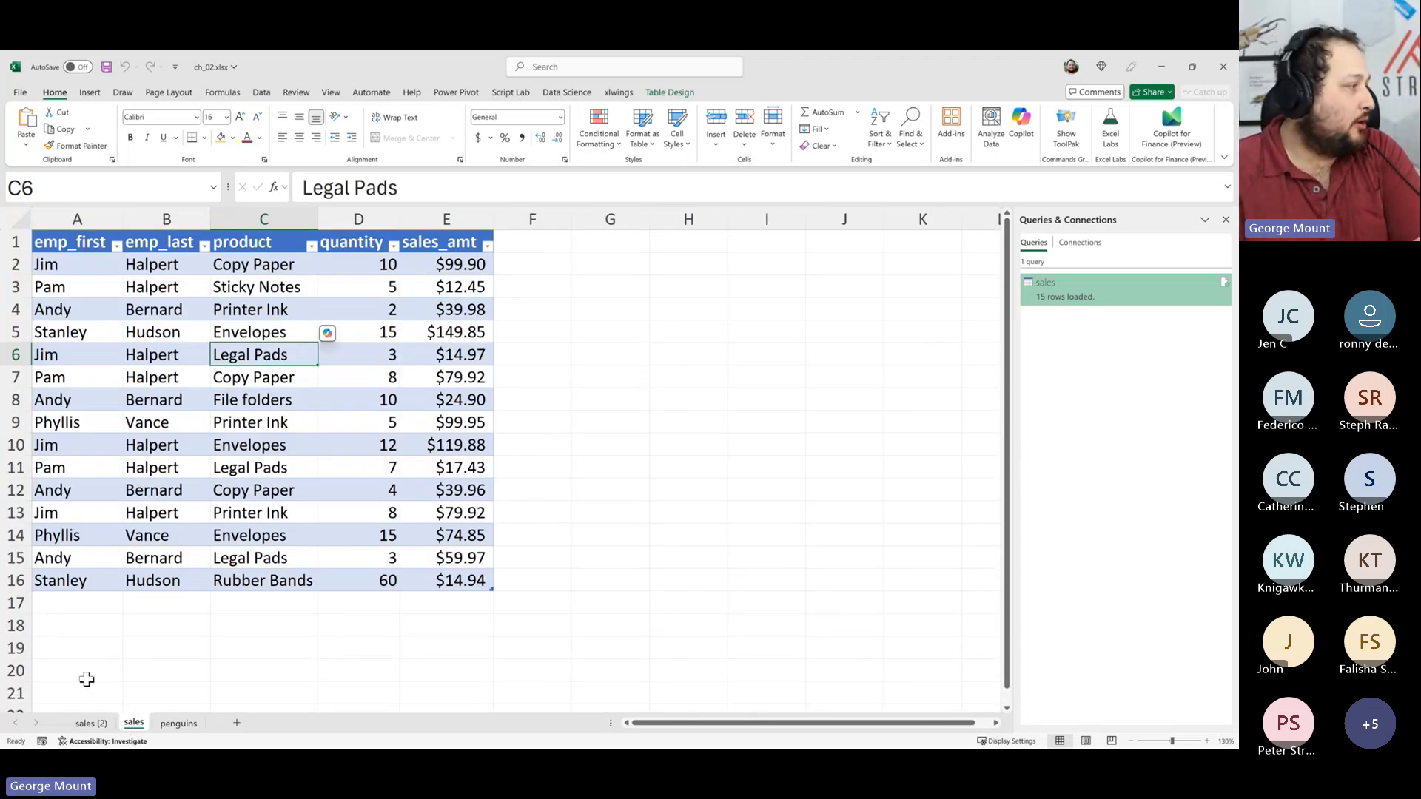
drag(95, 724, 148, 733)
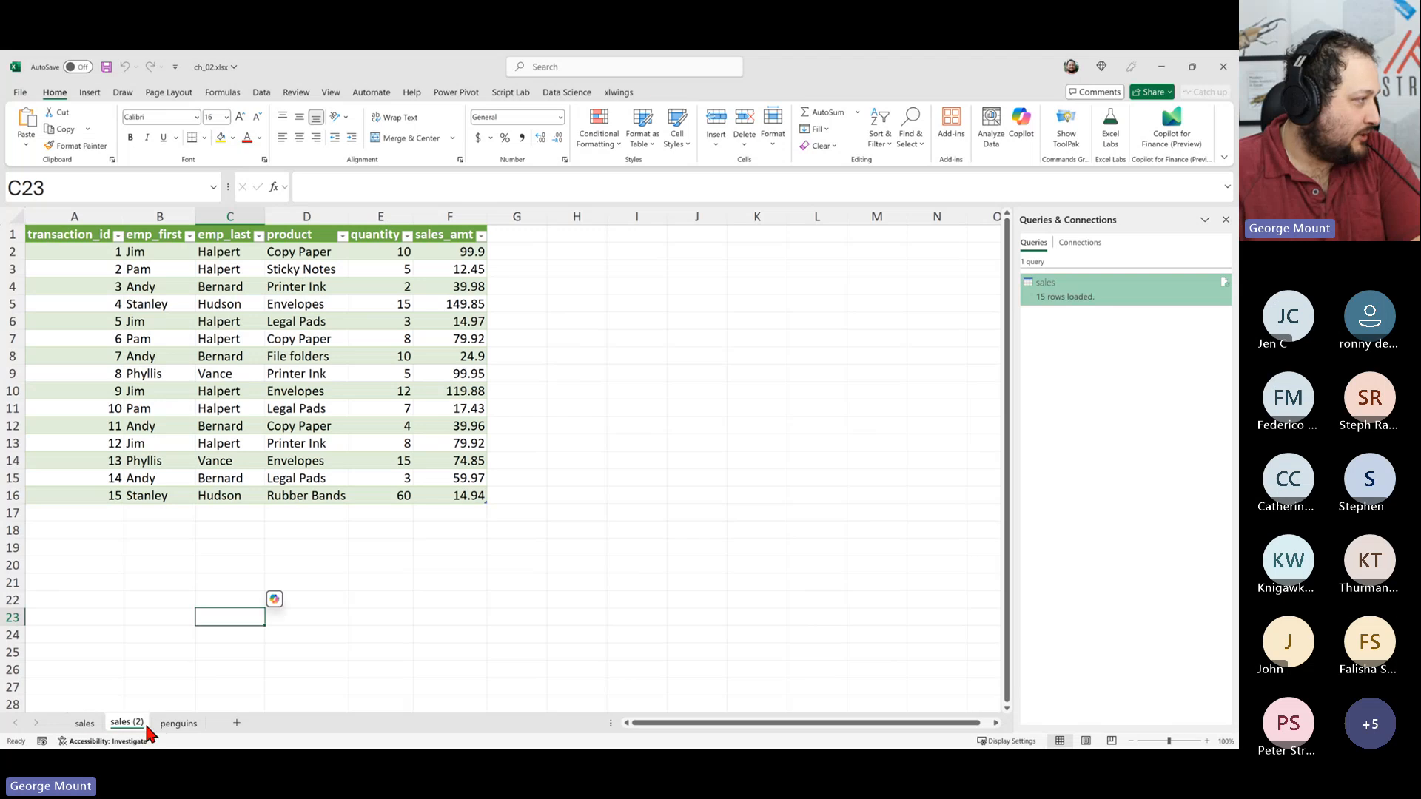
click(84, 723)
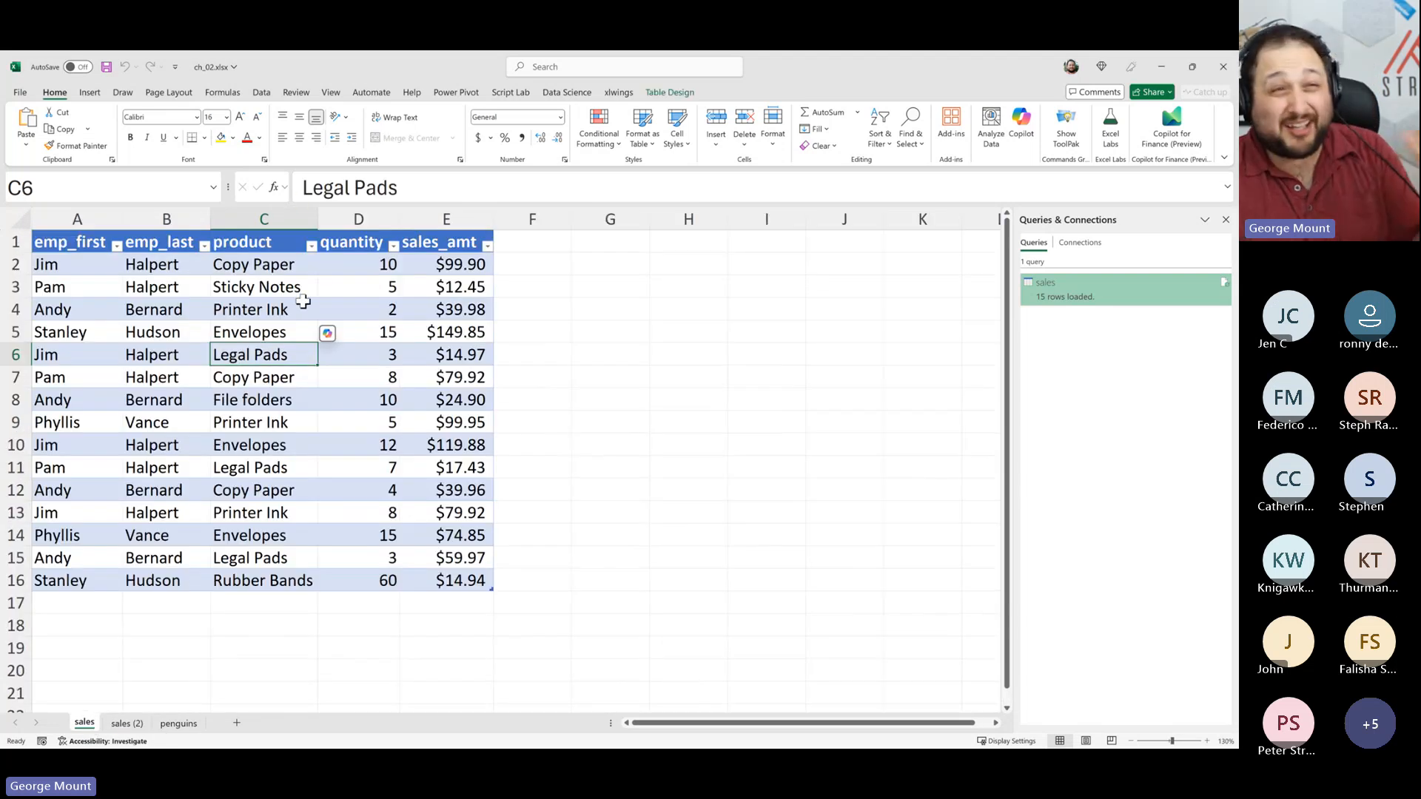
click(128, 712)
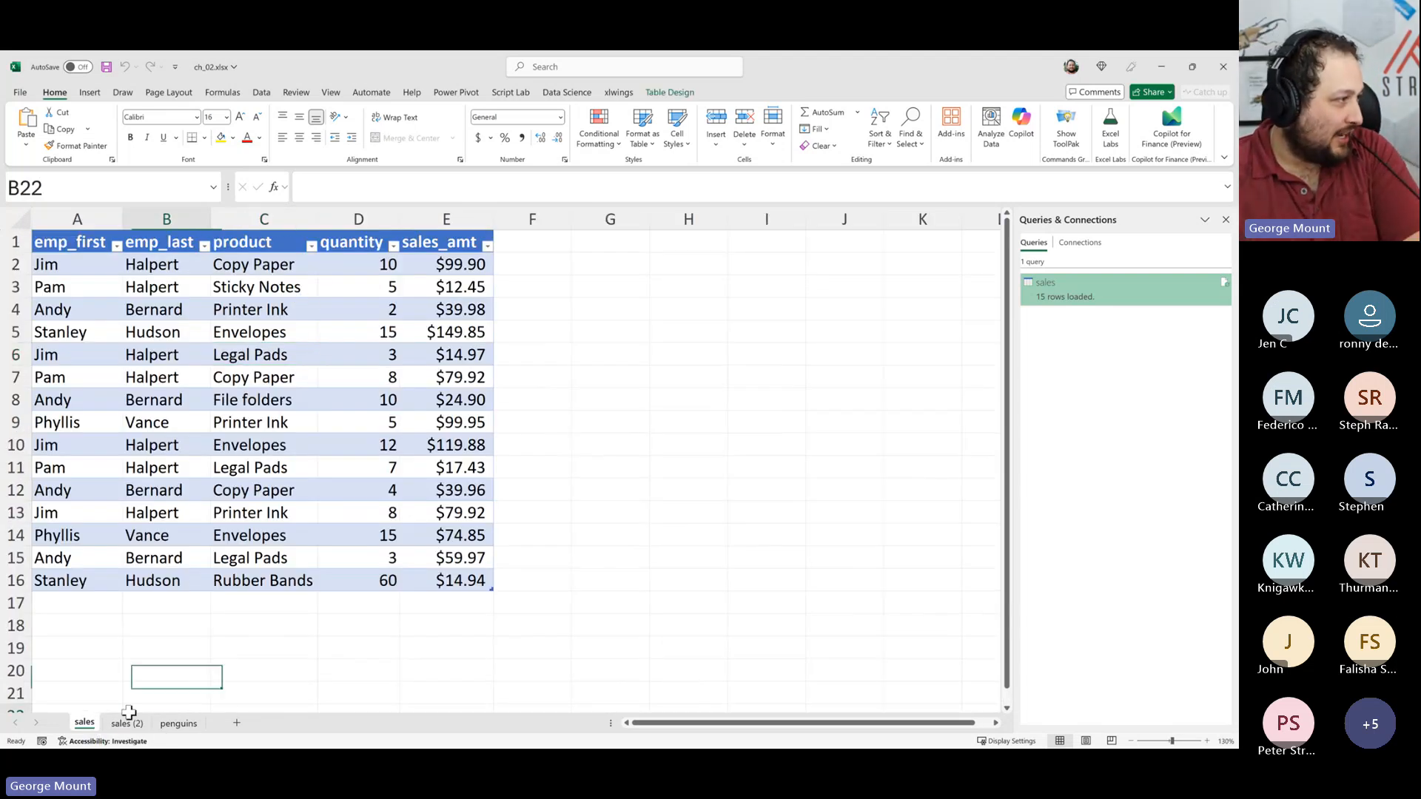
click(127, 723)
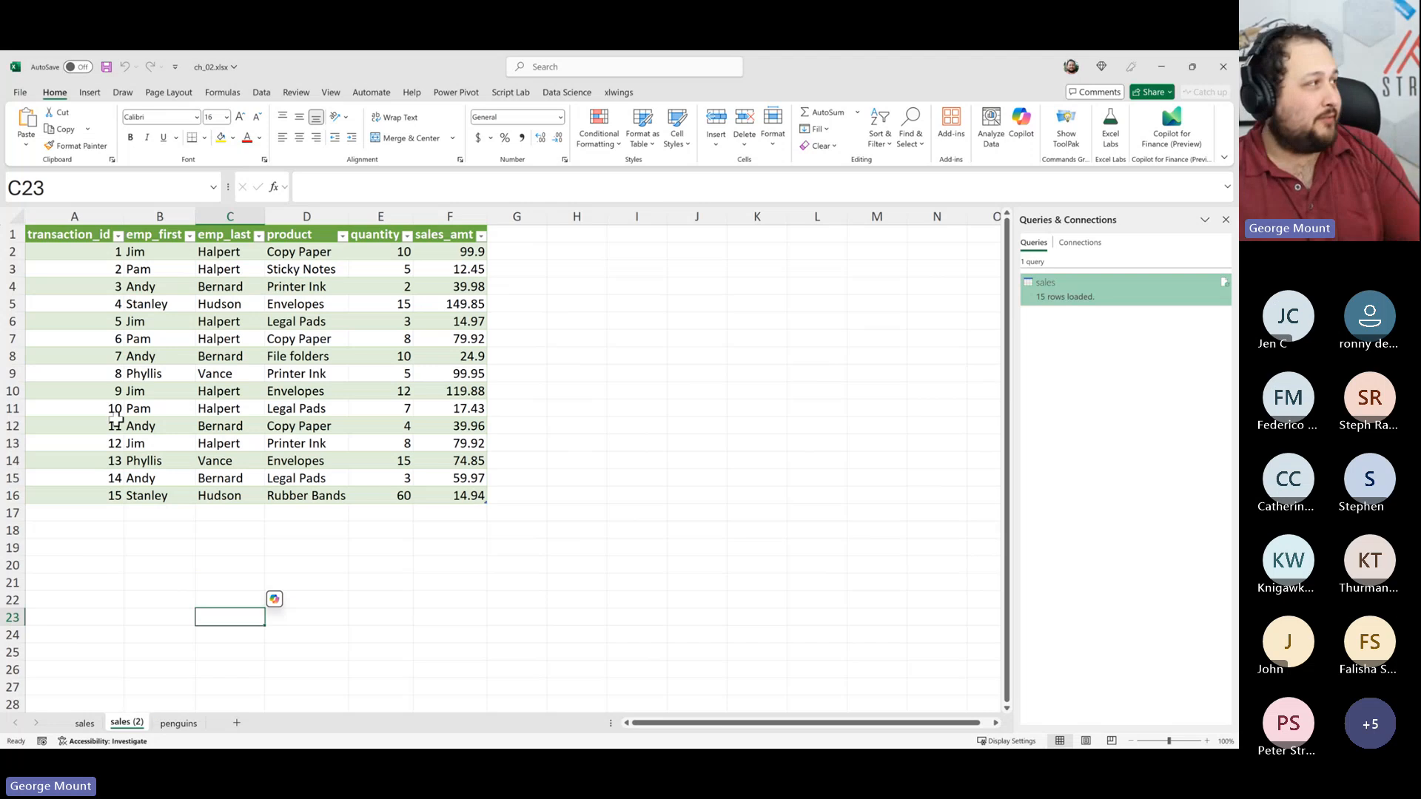
drag(74, 269, 74, 356)
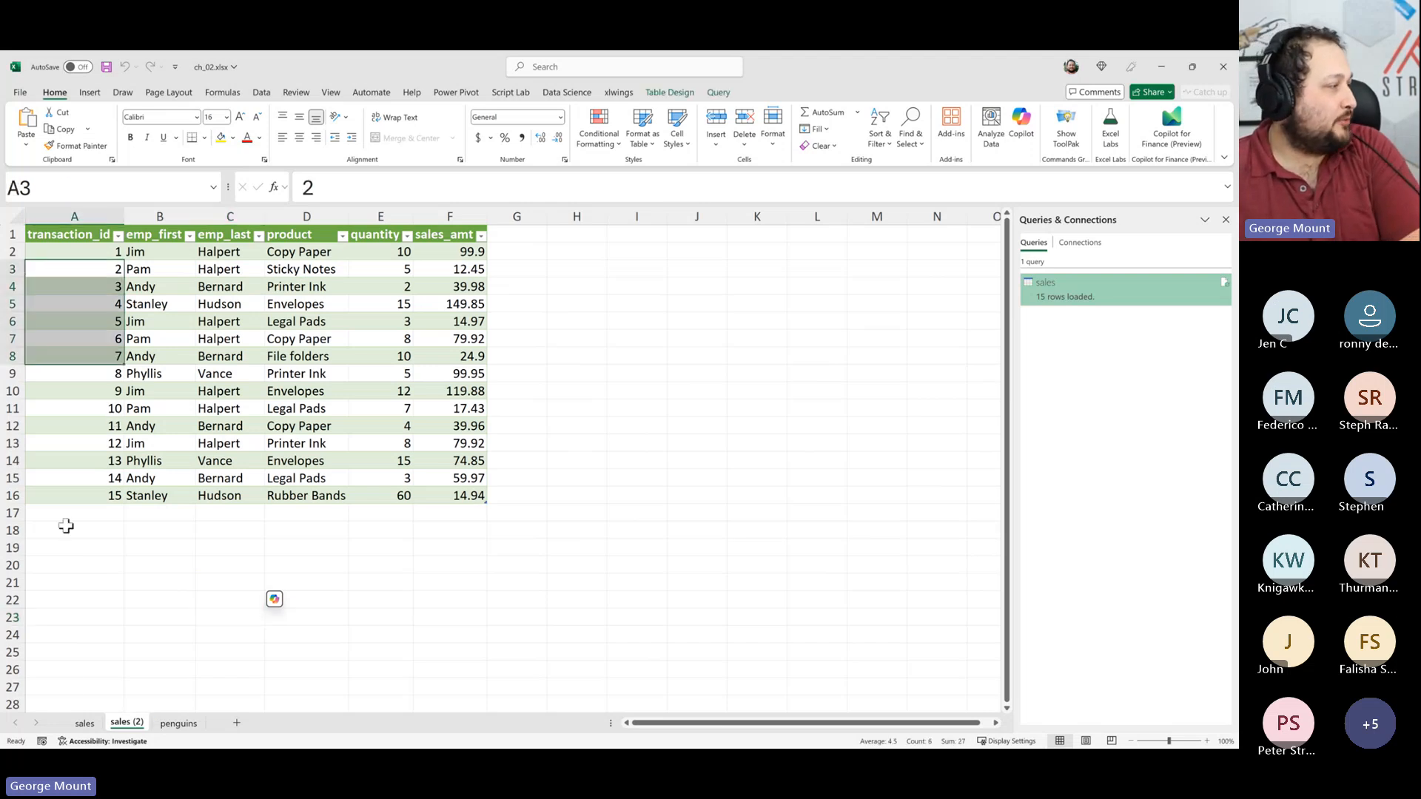
click(68, 711)
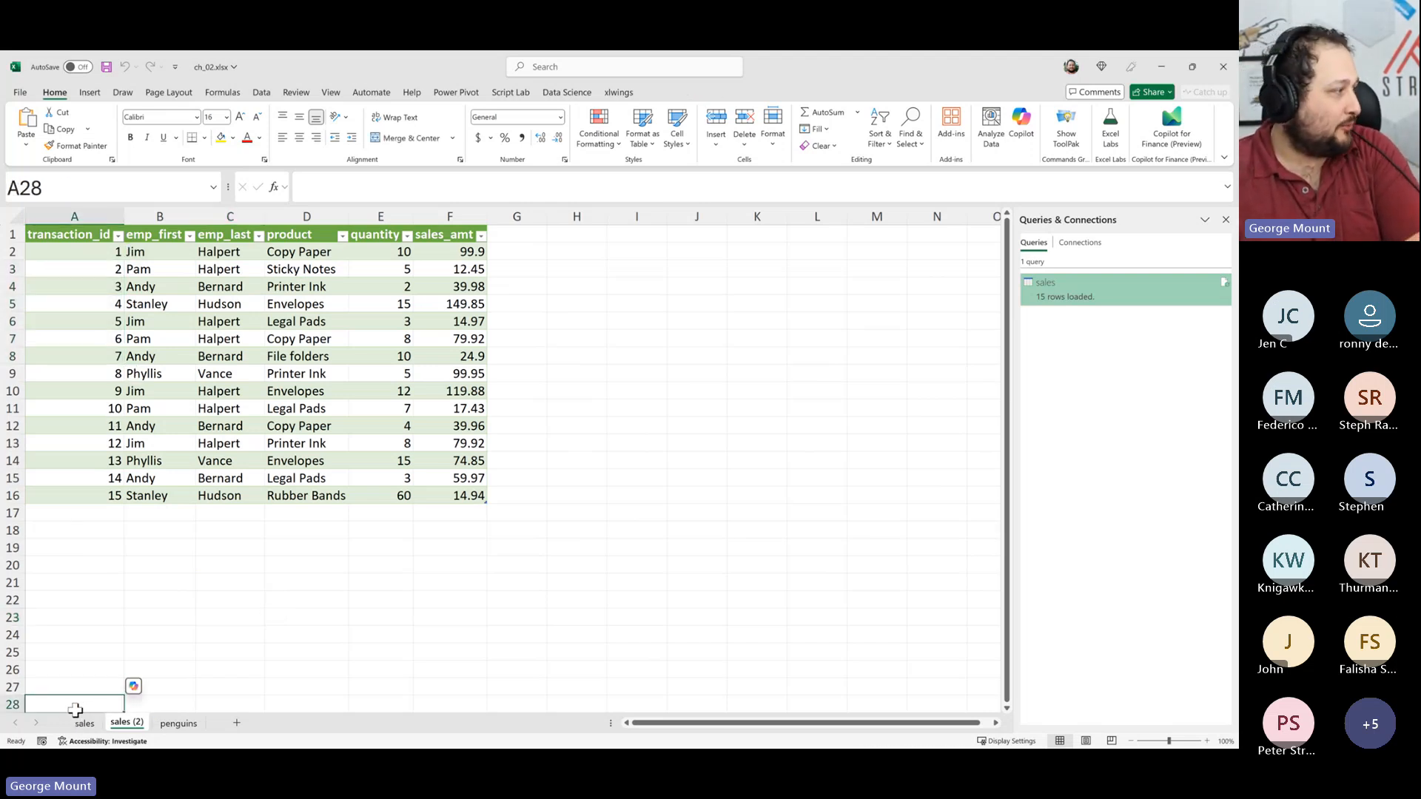
click(83, 724)
click(136, 726)
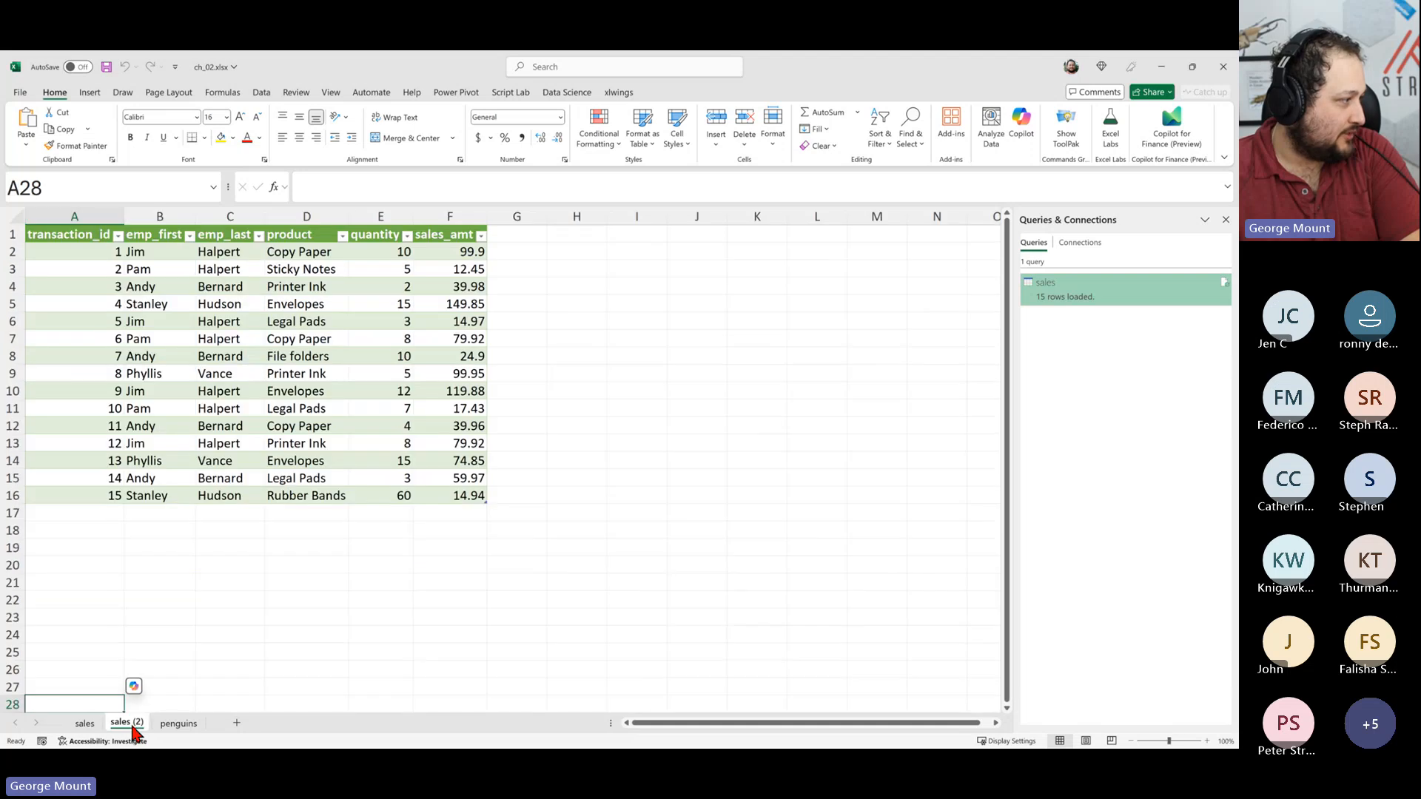
- Rename the source data worksheet as sales-raw
click(82, 725)
key(End)
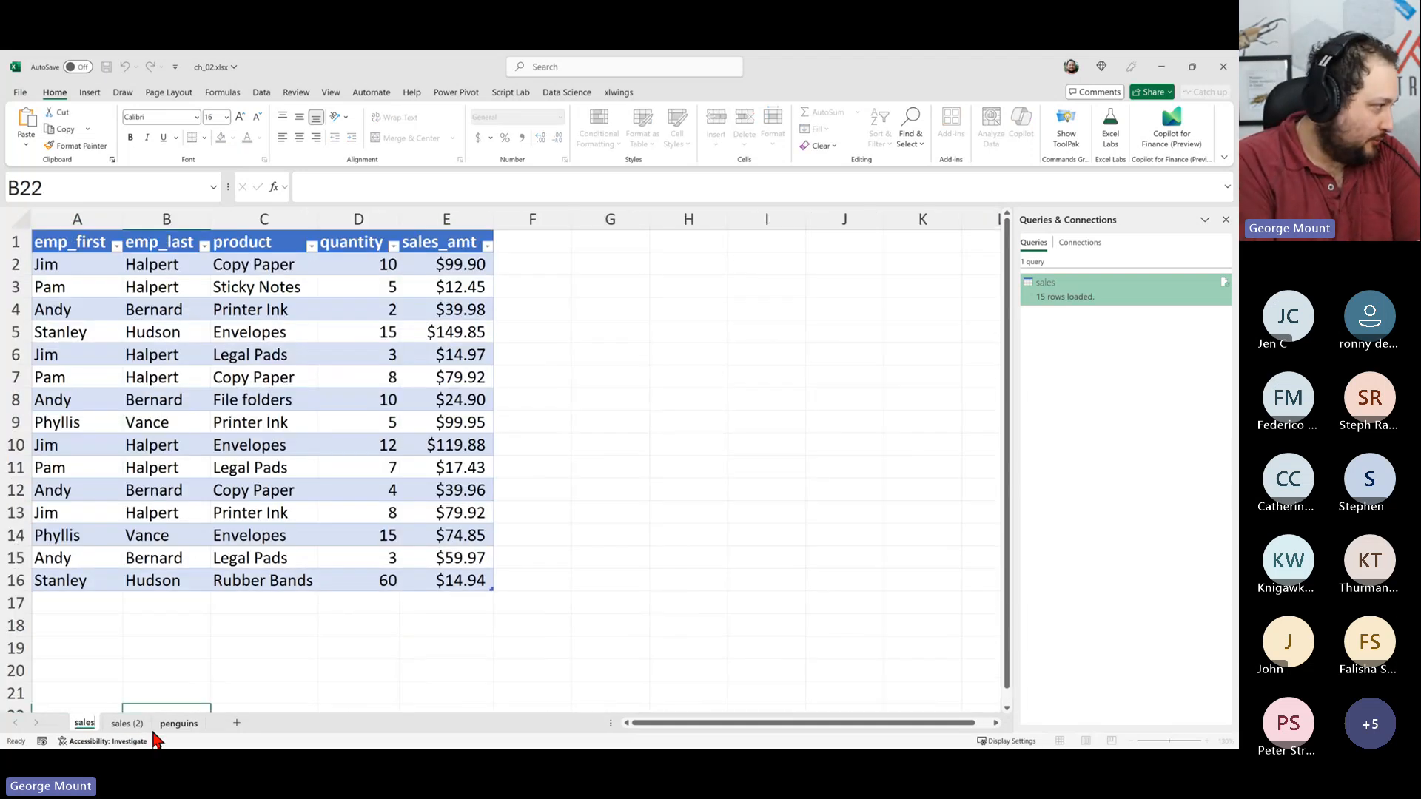
text(-raw)
key(Return)
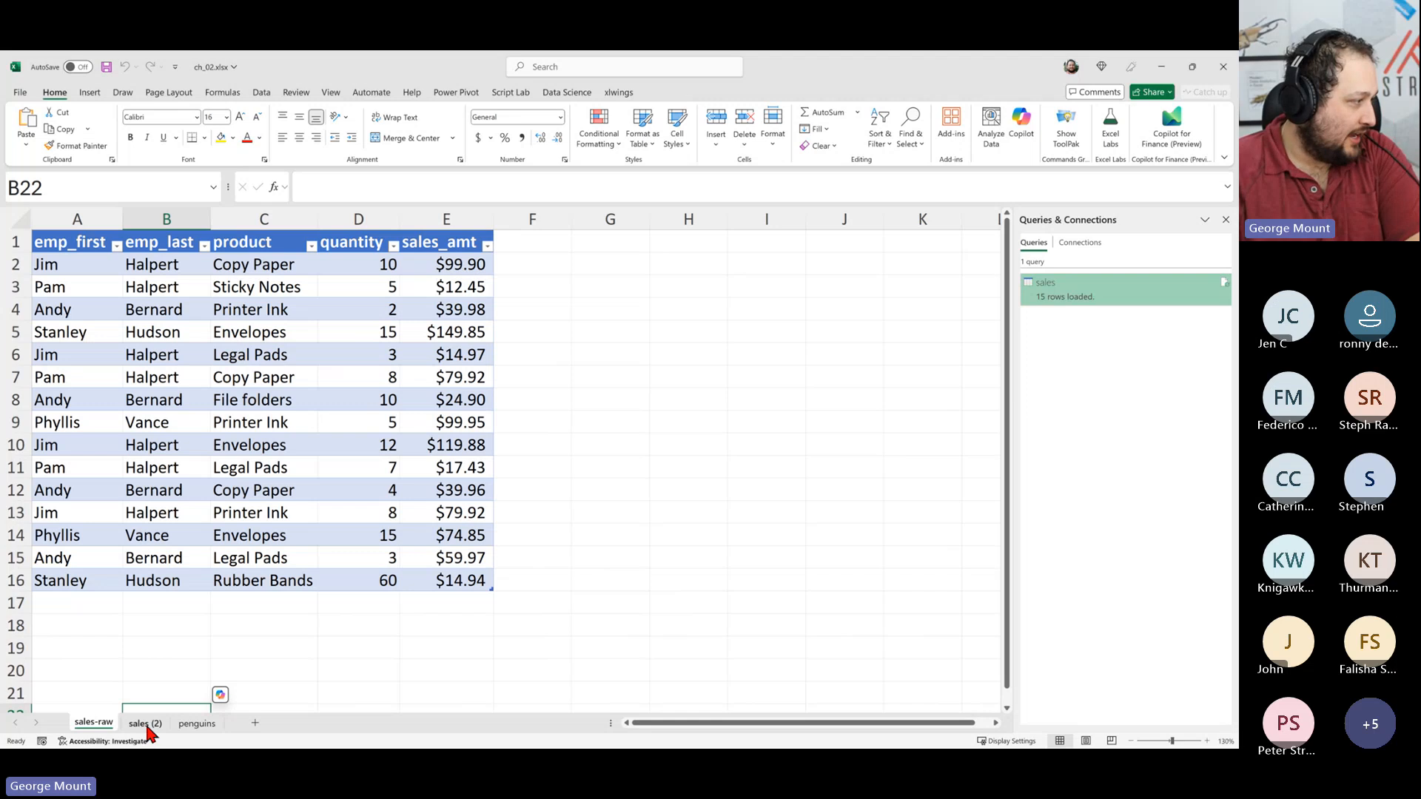
- Rename the sales (2) worksheet holding the query output as sales-out
double_click(147, 726)
text(sales-out)
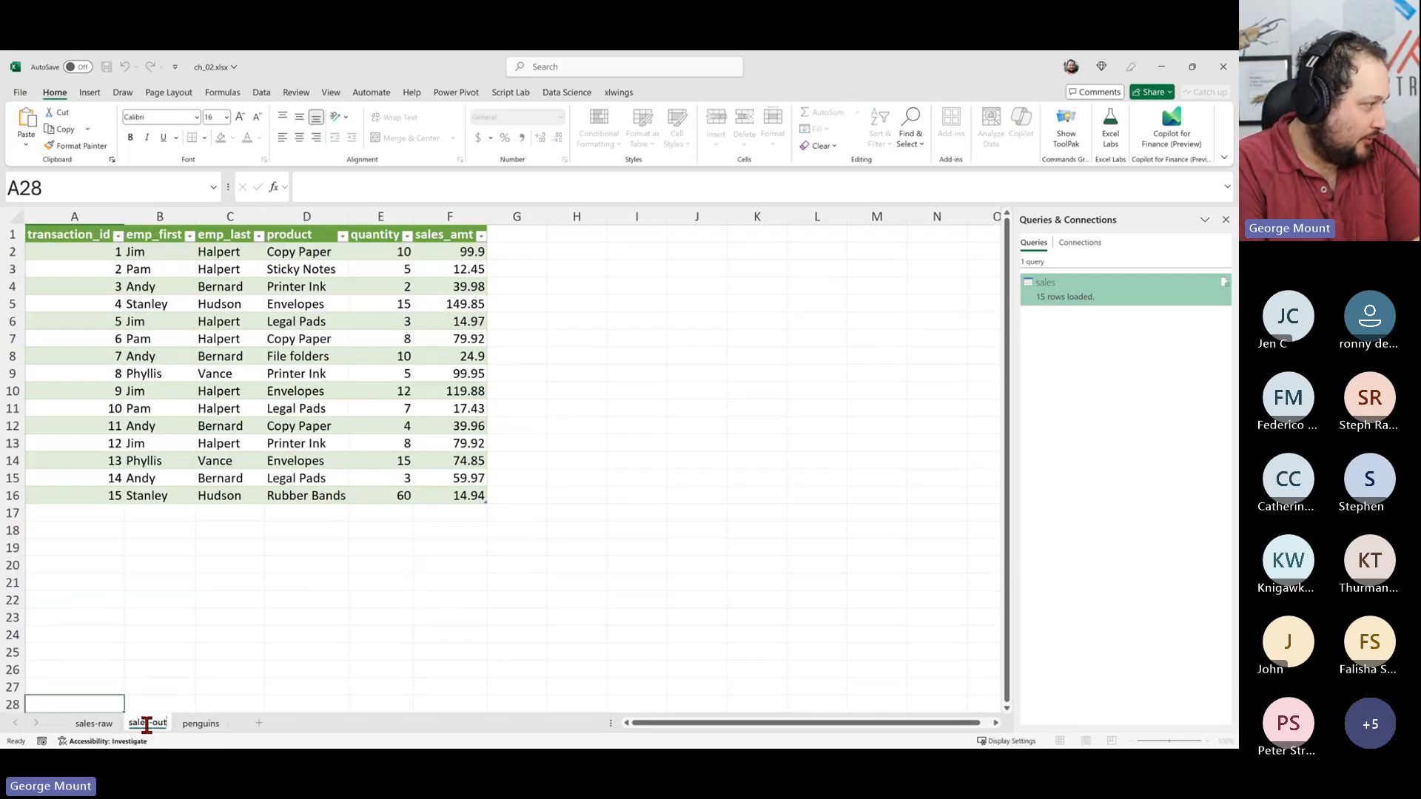
key(Return)
double_click(152, 724)
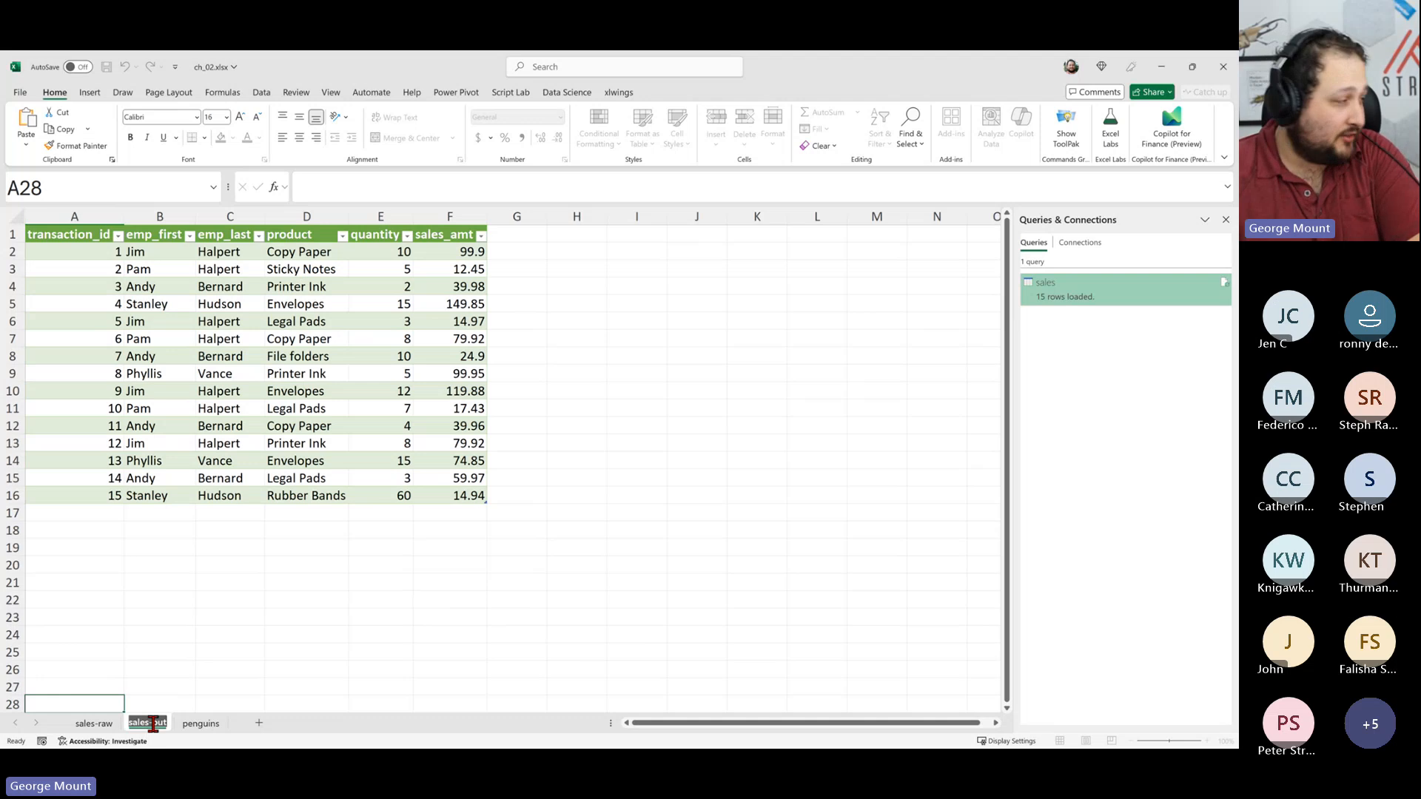
key(Return)
- Add two rows below the sales-raw table by entering the products "New product" in C17 and "New product 2" in C18
click(94, 724)
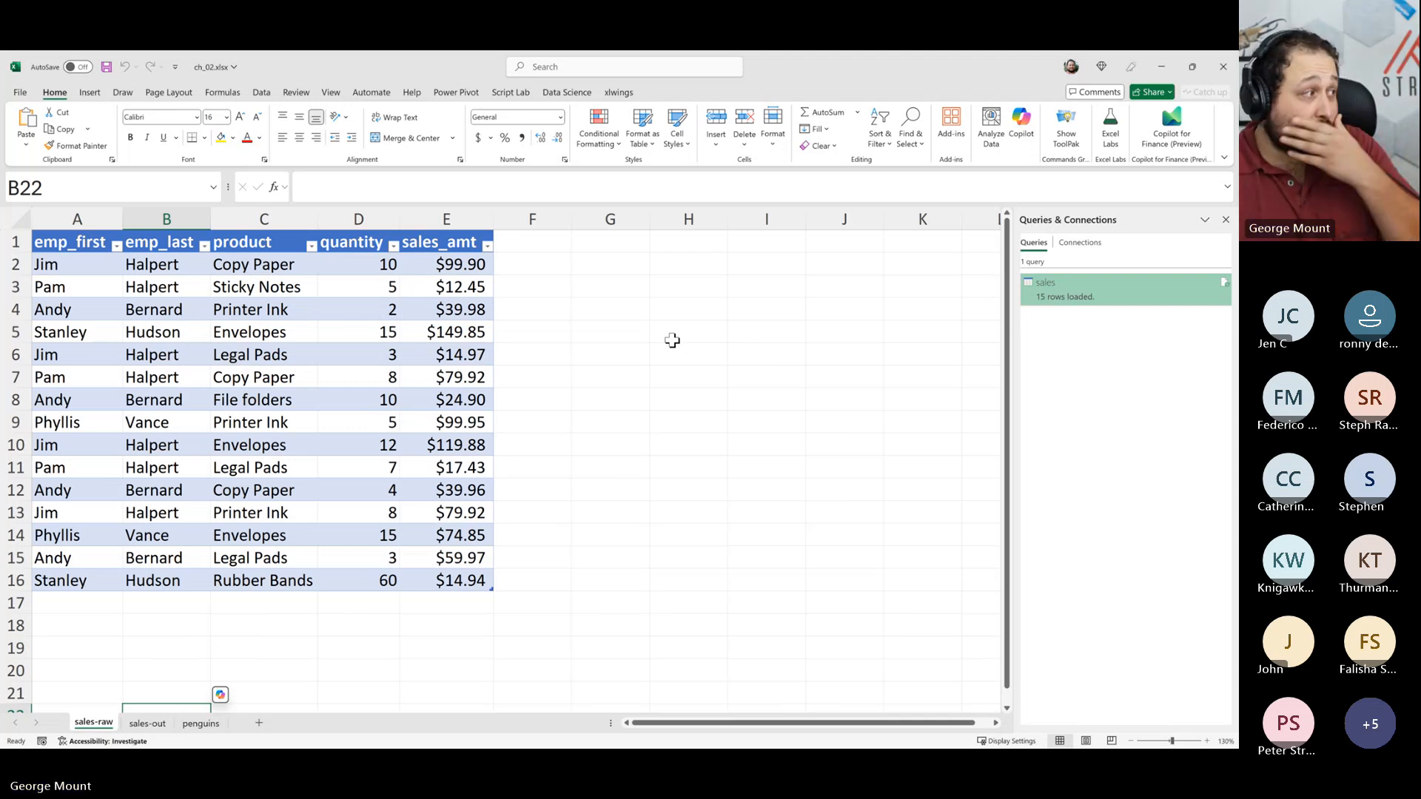
scroll(444, 529, down, 1)
click(124, 548)
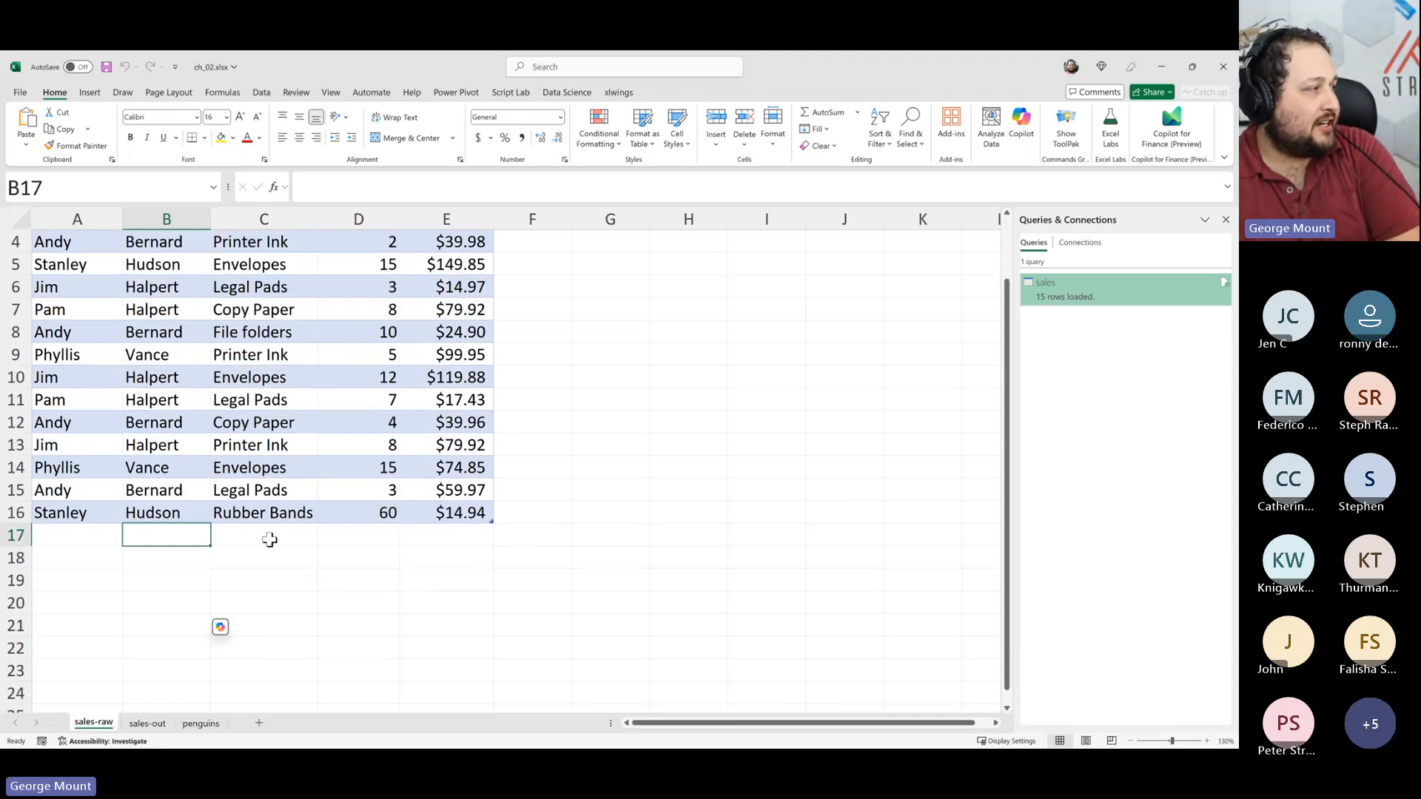
click(279, 534)
text(New p)
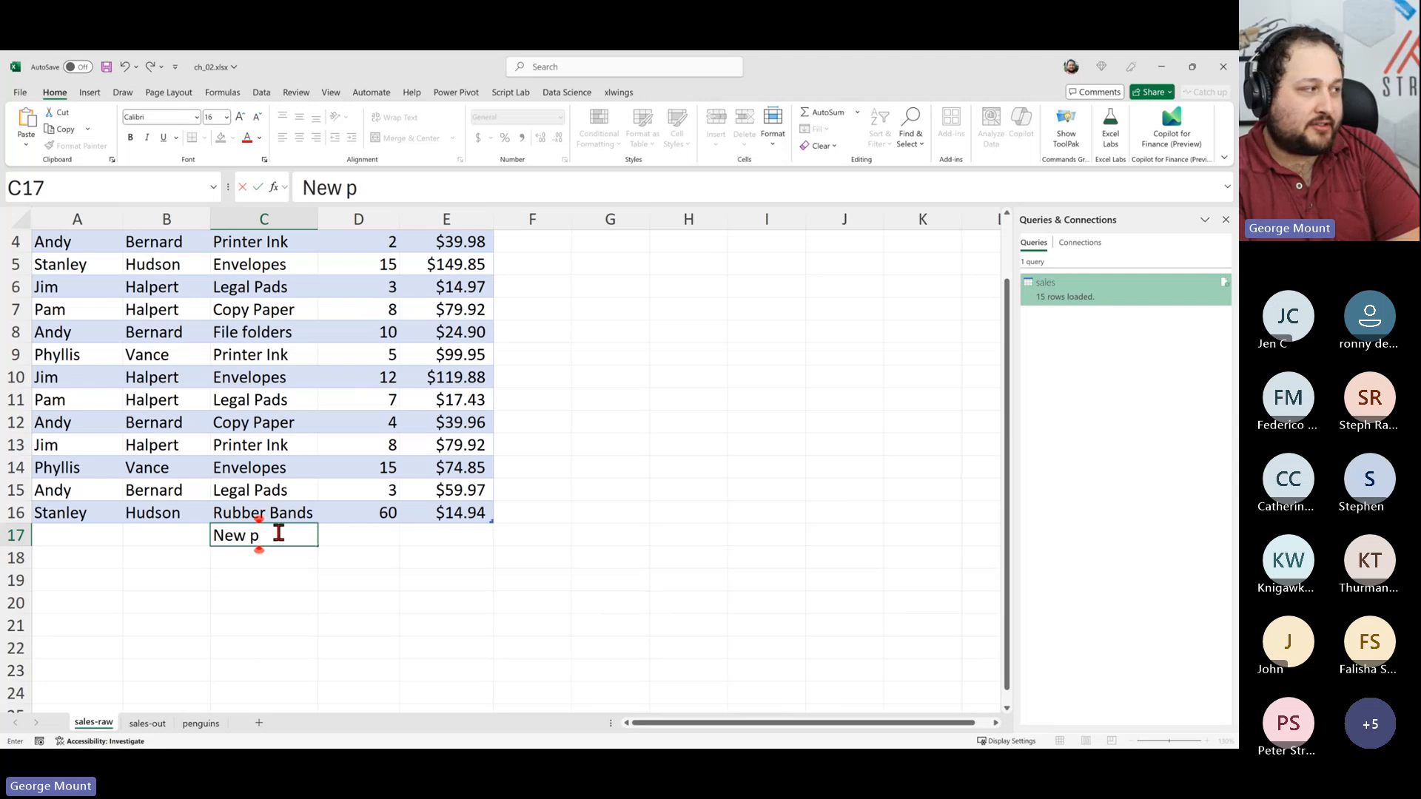
text(roduct)
key(Return)
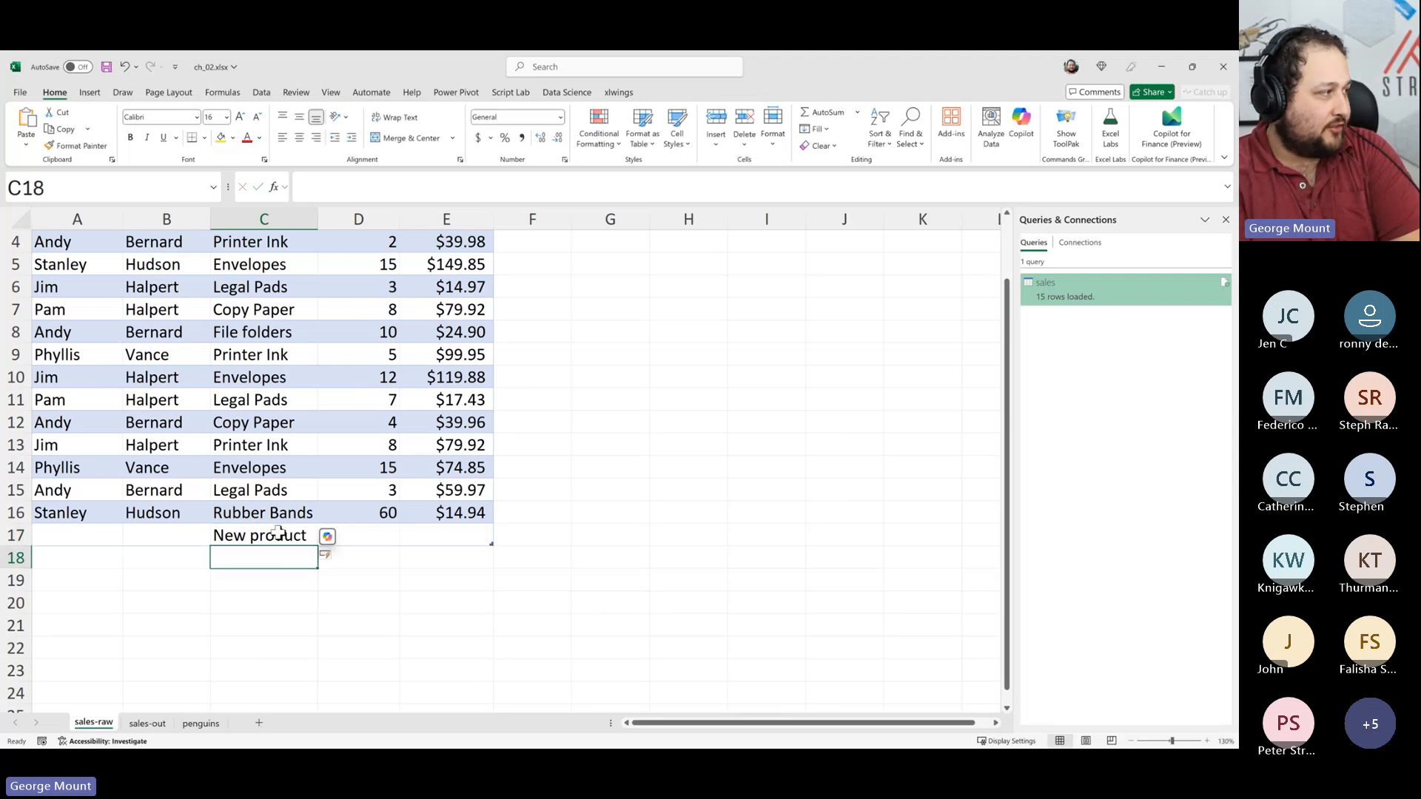
text(New p)
key(BackSpace)
text(roduct 2)
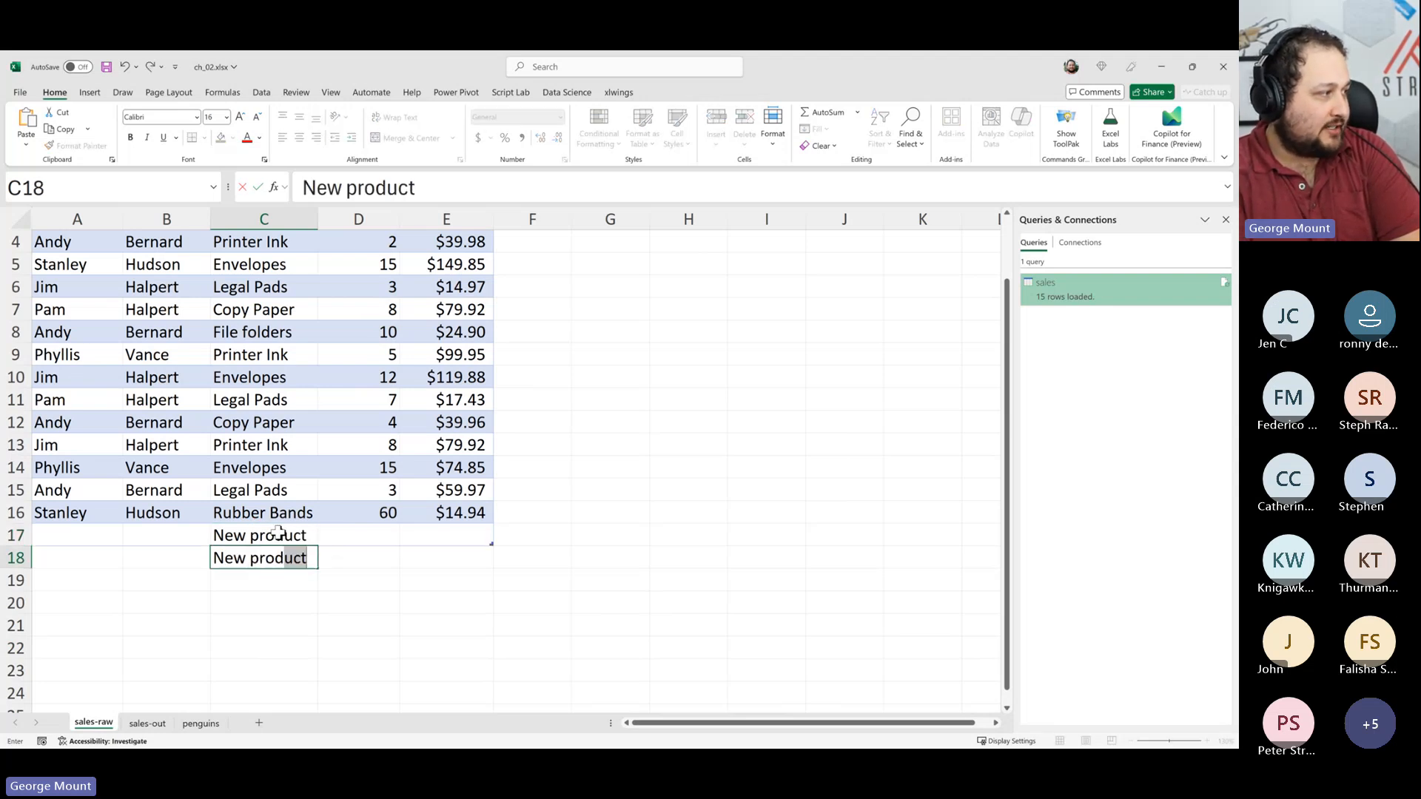
key(Return)
- Enter the quantities 2222 for New product and 222 for New product 2
key(Up)
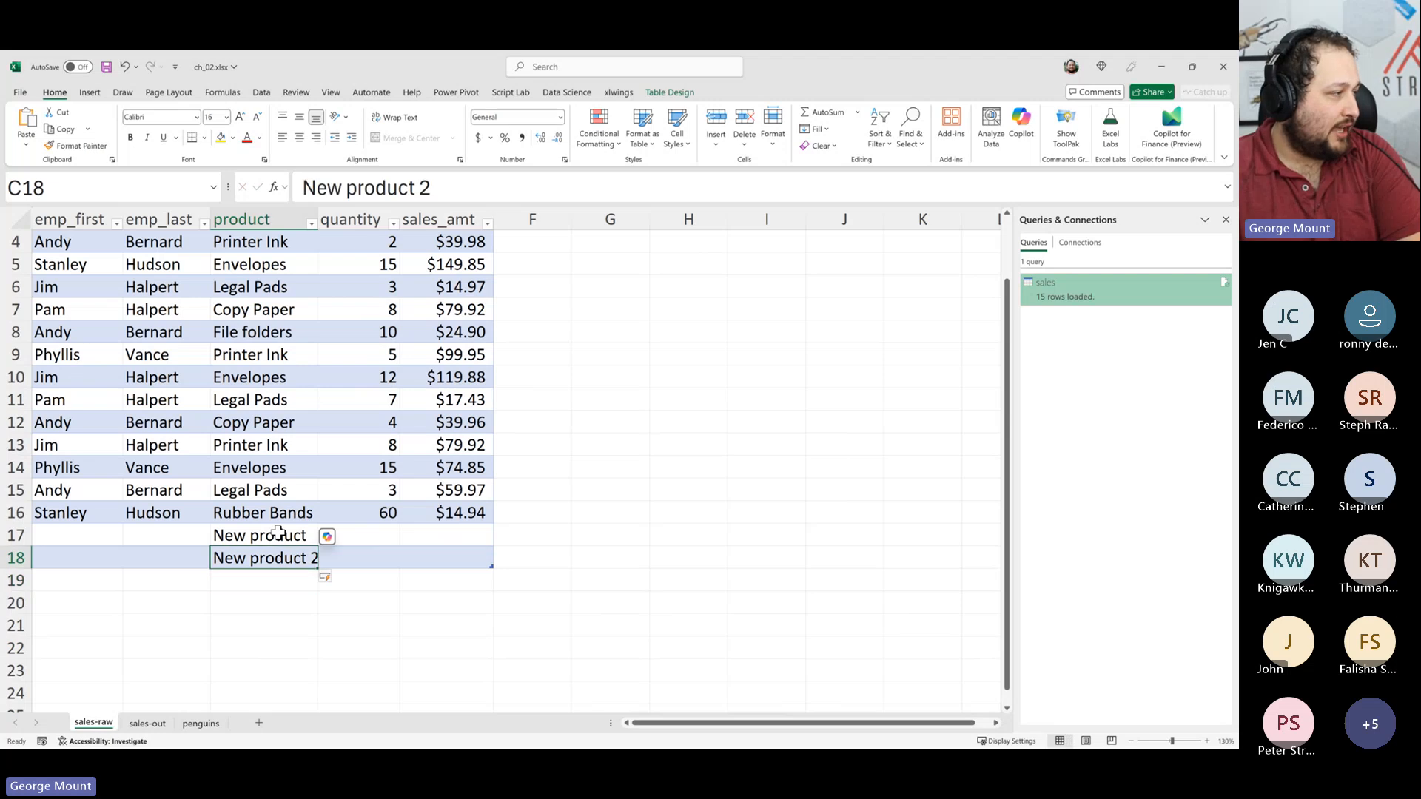
key(Up)
key(Right)
text(2222)
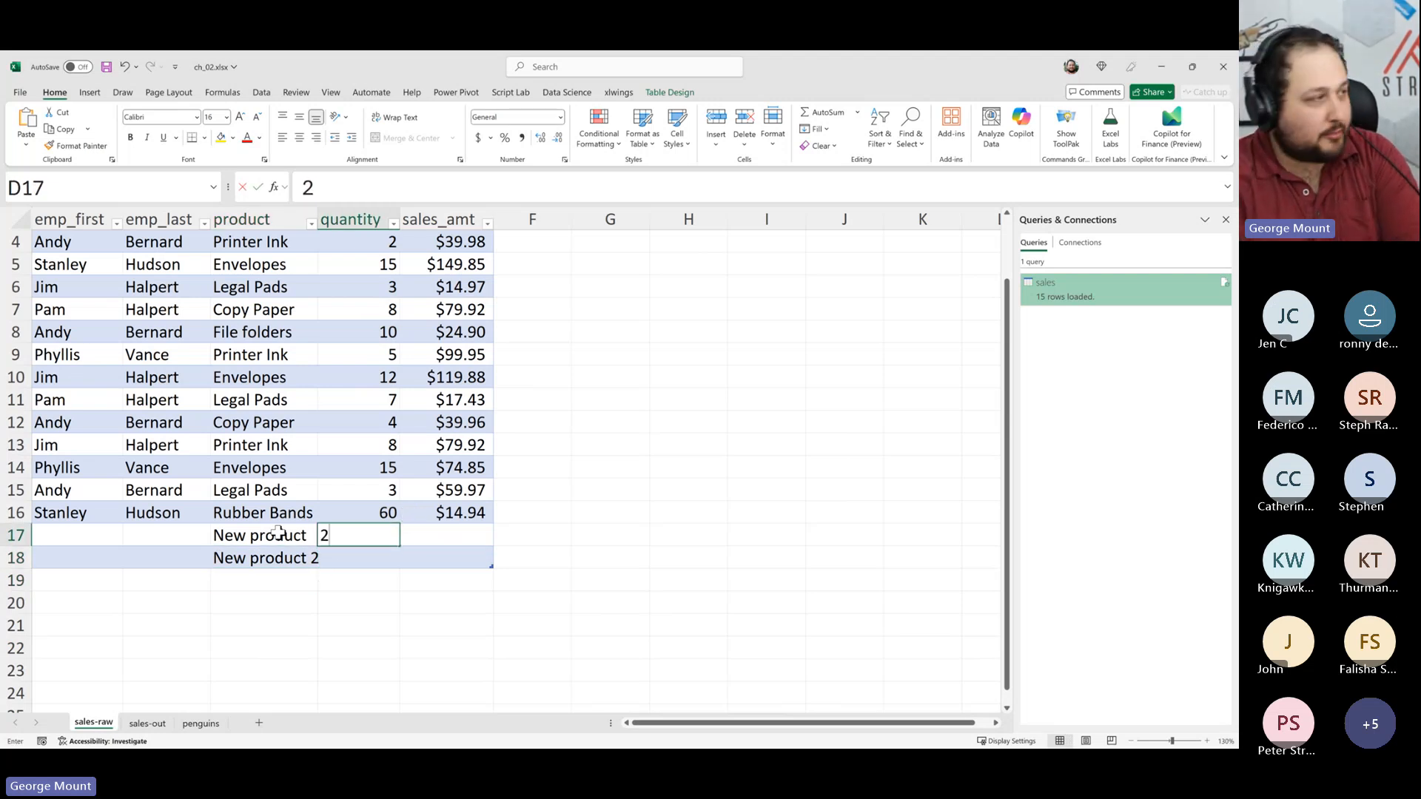
key(Return)
text(222)
key(Tab)
- Enter the sales amounts 5666 for New product and 666 for New product 2, leaving their employee names blank
key(Up)
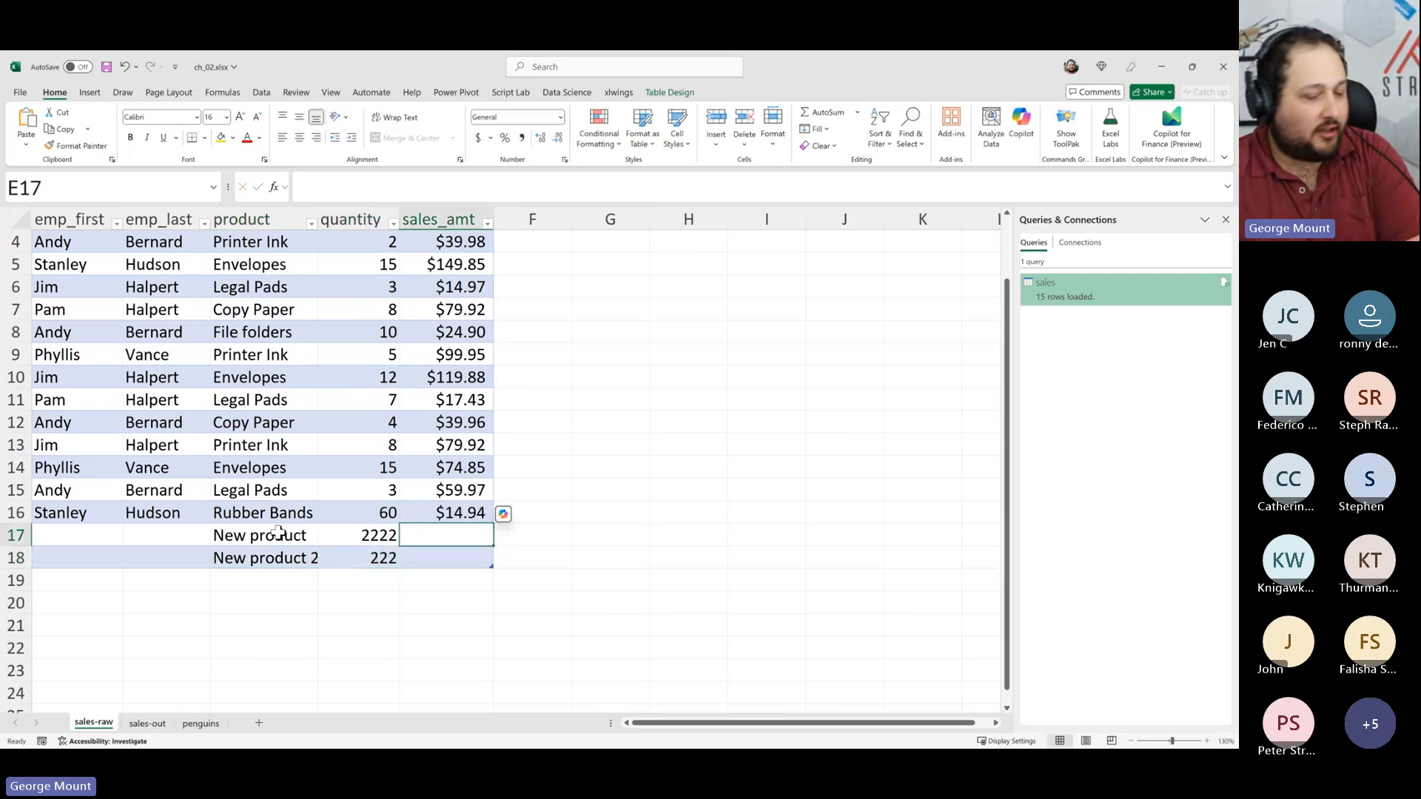
text(5666)
key(Return)
text(666)
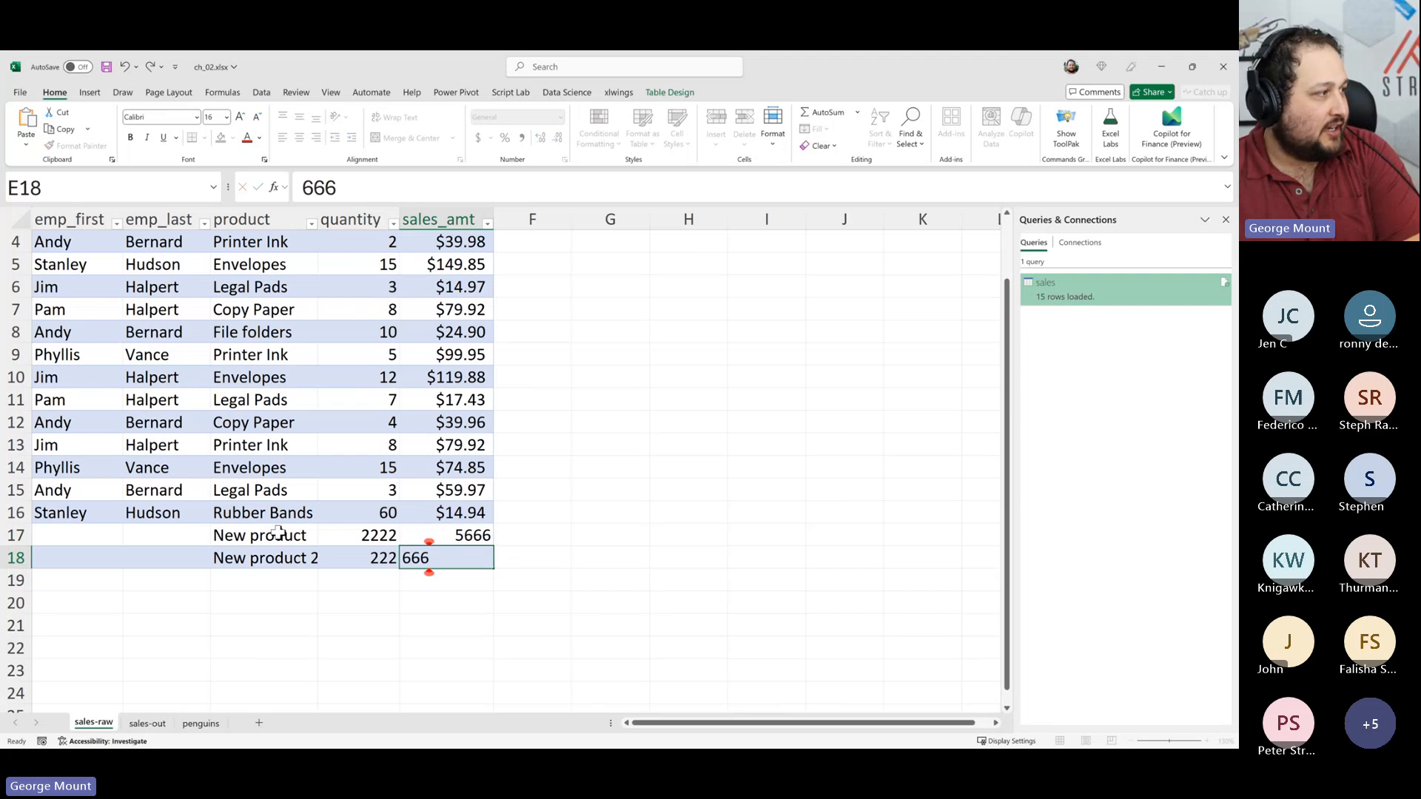
key(Return)
key(Up)
key(Up)
key(Left)
key(Left)
key(Left)
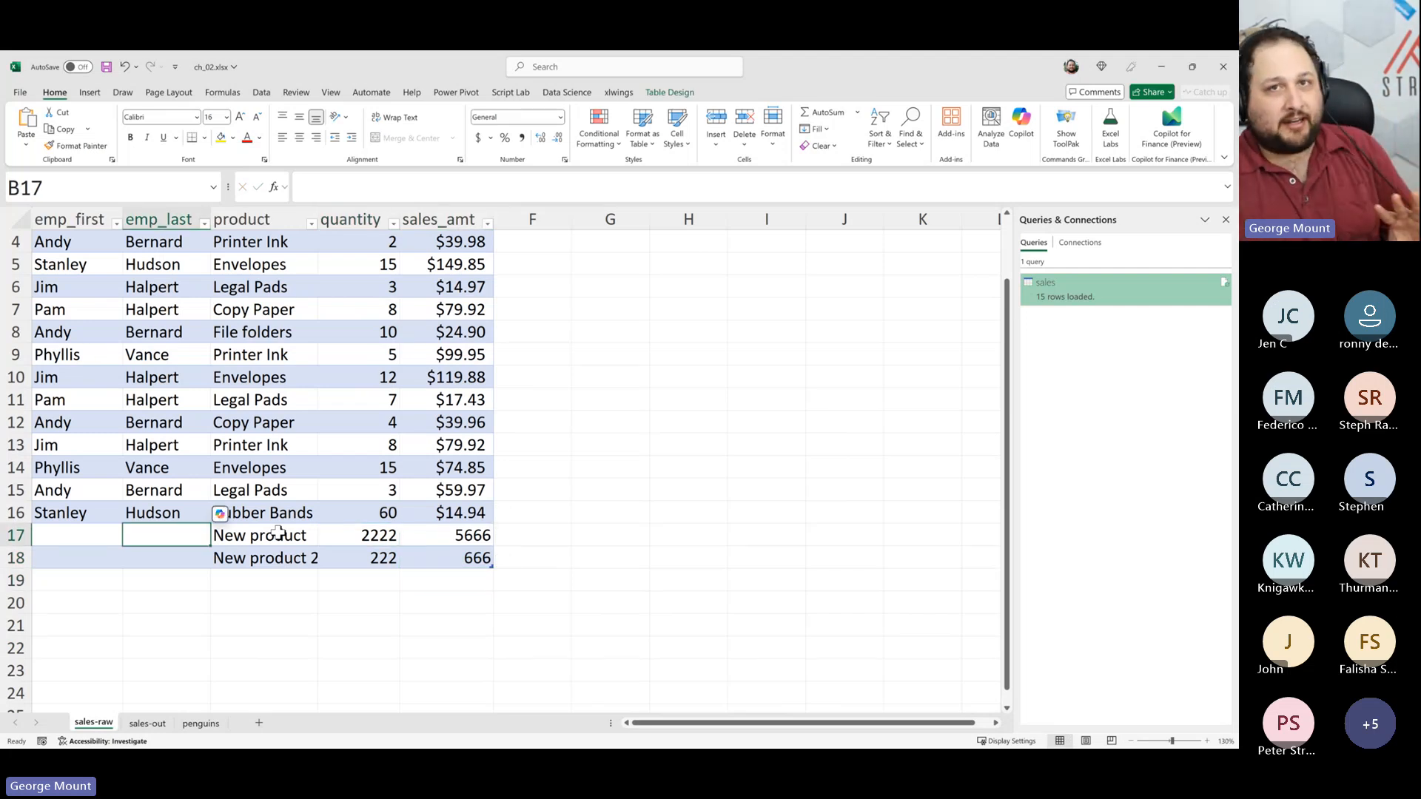
- Highlight the New product row on sales-raw and check the sales-out table for the added source rows
drag(320, 494, 371, 538)
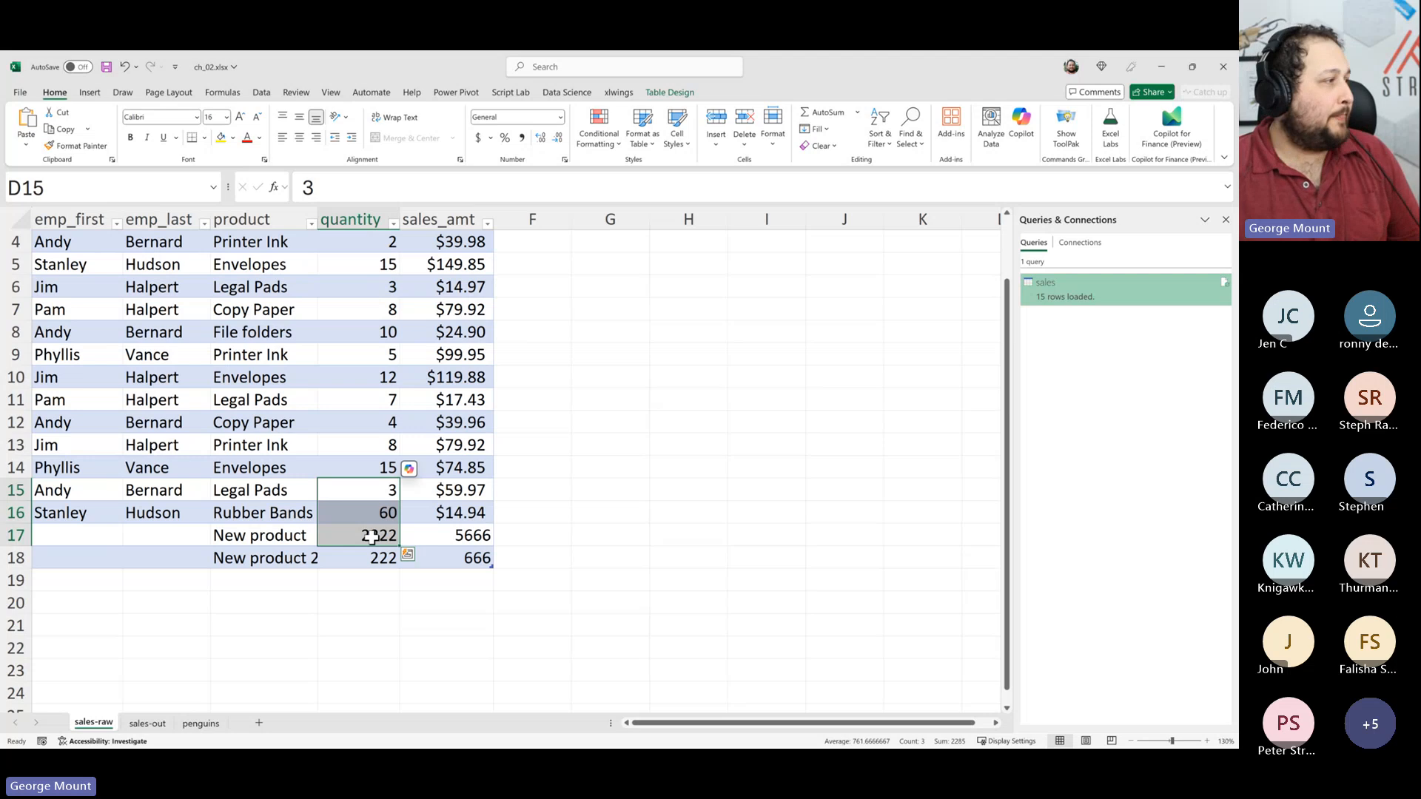
click(371, 538)
click(111, 536)
key(shift+Right)
key(shift+Right)
key(shift+Right)
key(shift+Right)
key(shift+Right)
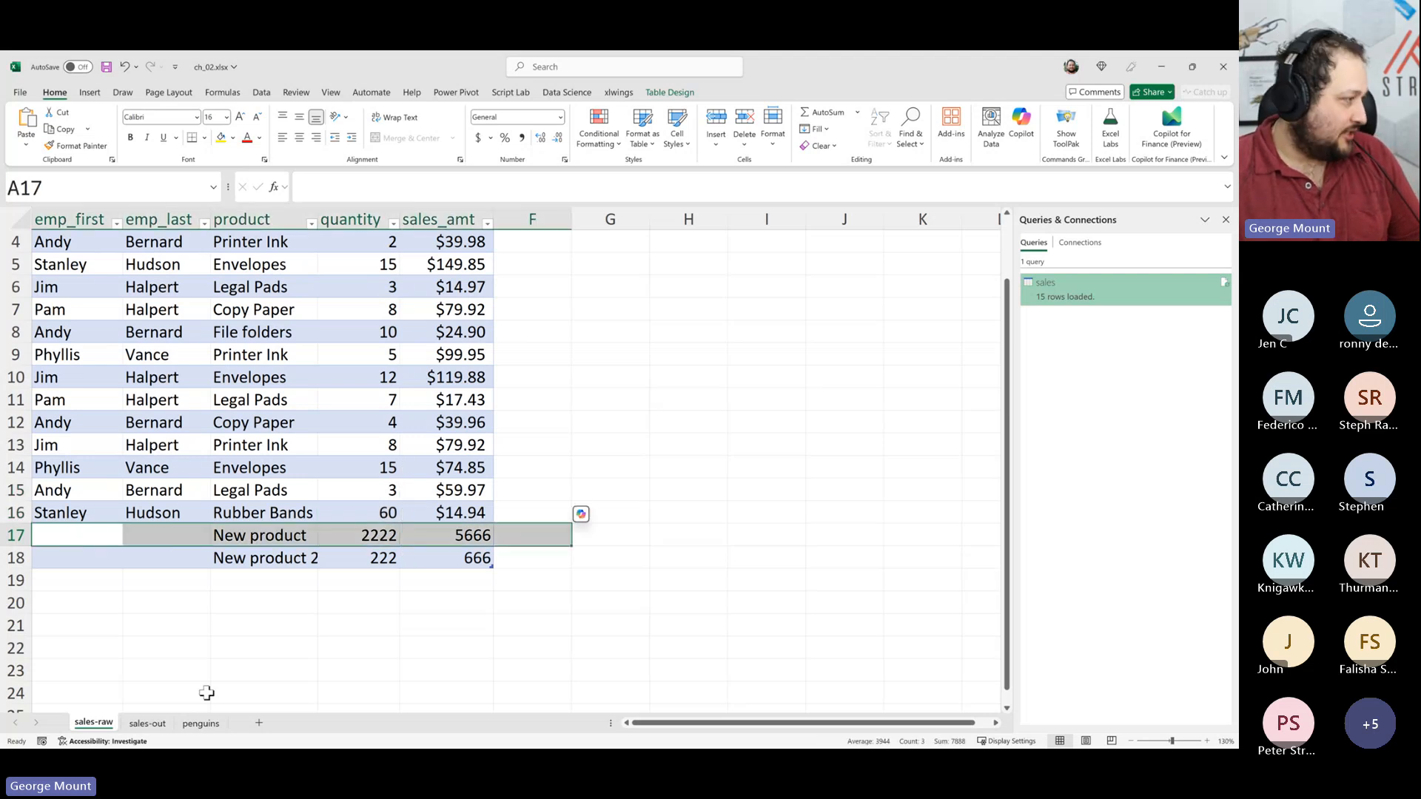
click(147, 723)
drag(67, 426, 328, 445)
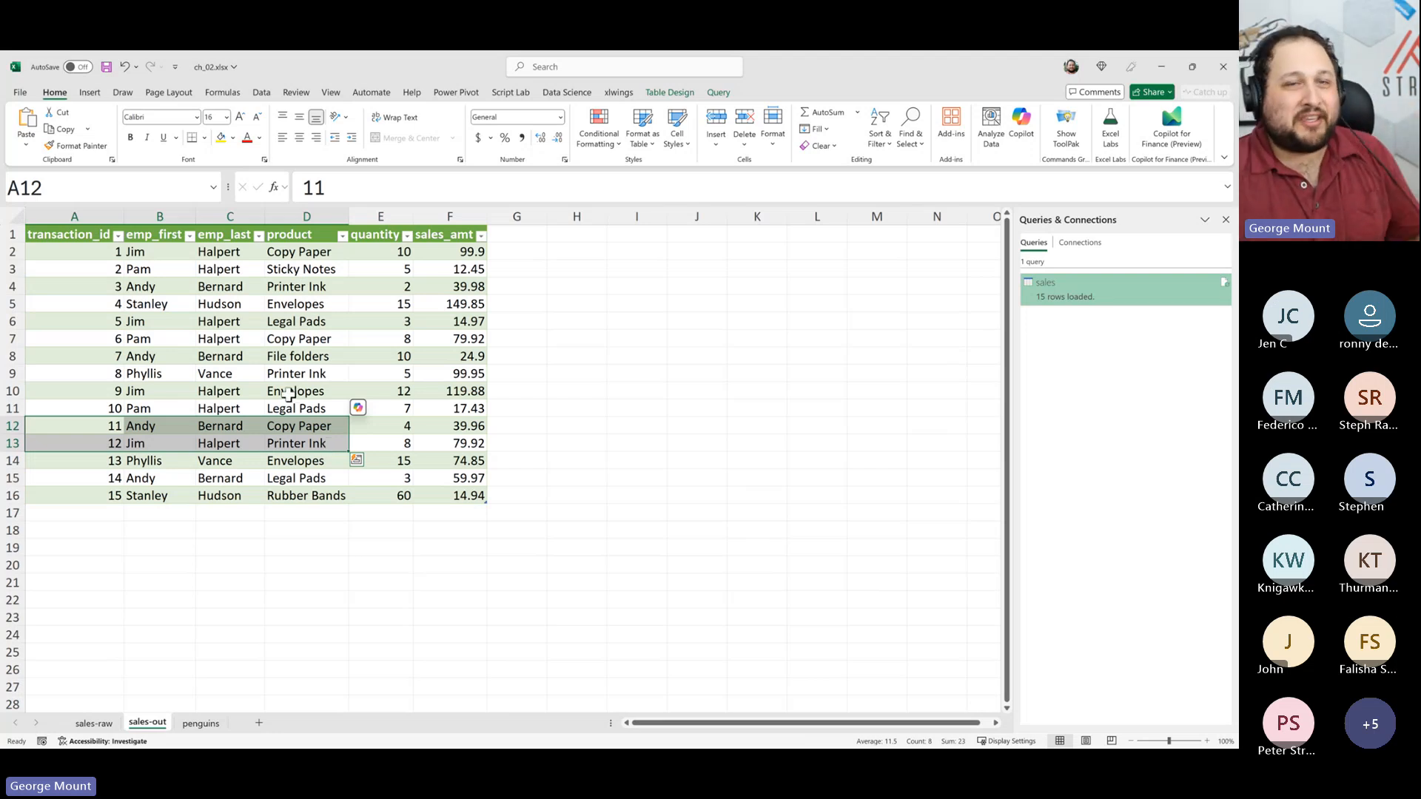
click(292, 324)
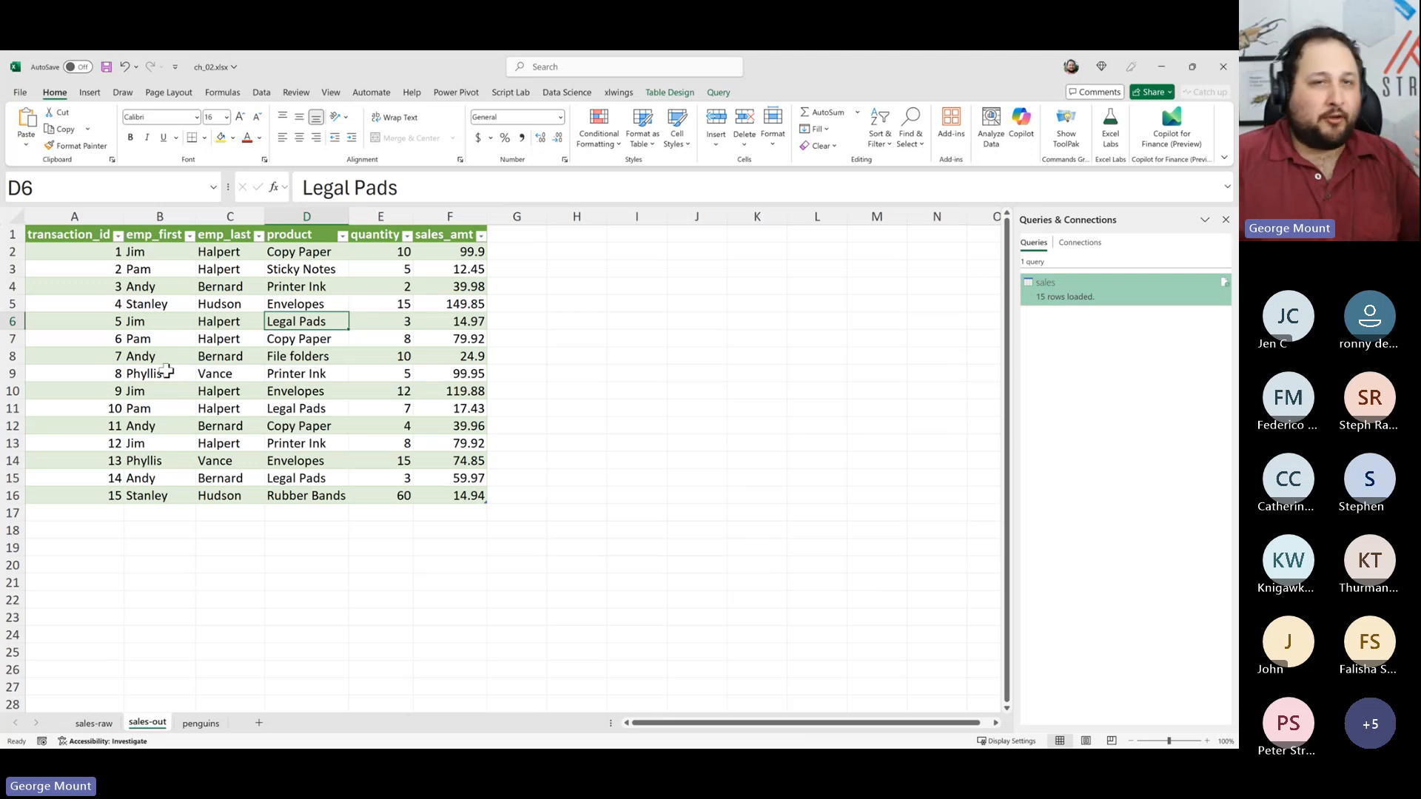
- Refresh the query table on sales-out and highlight the two new product rows from transaction_id to quantity
right_click(191, 309)
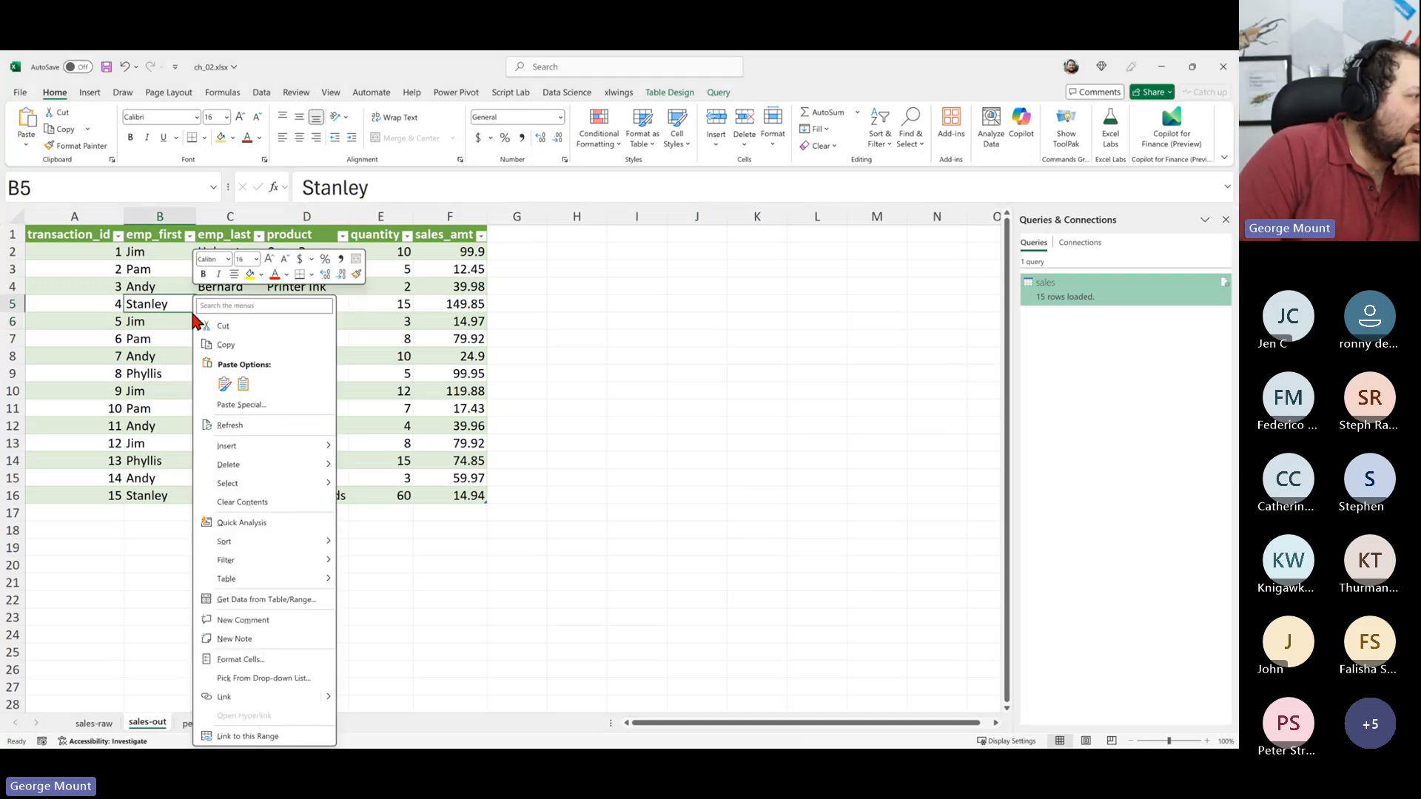
click(293, 426)
click(148, 547)
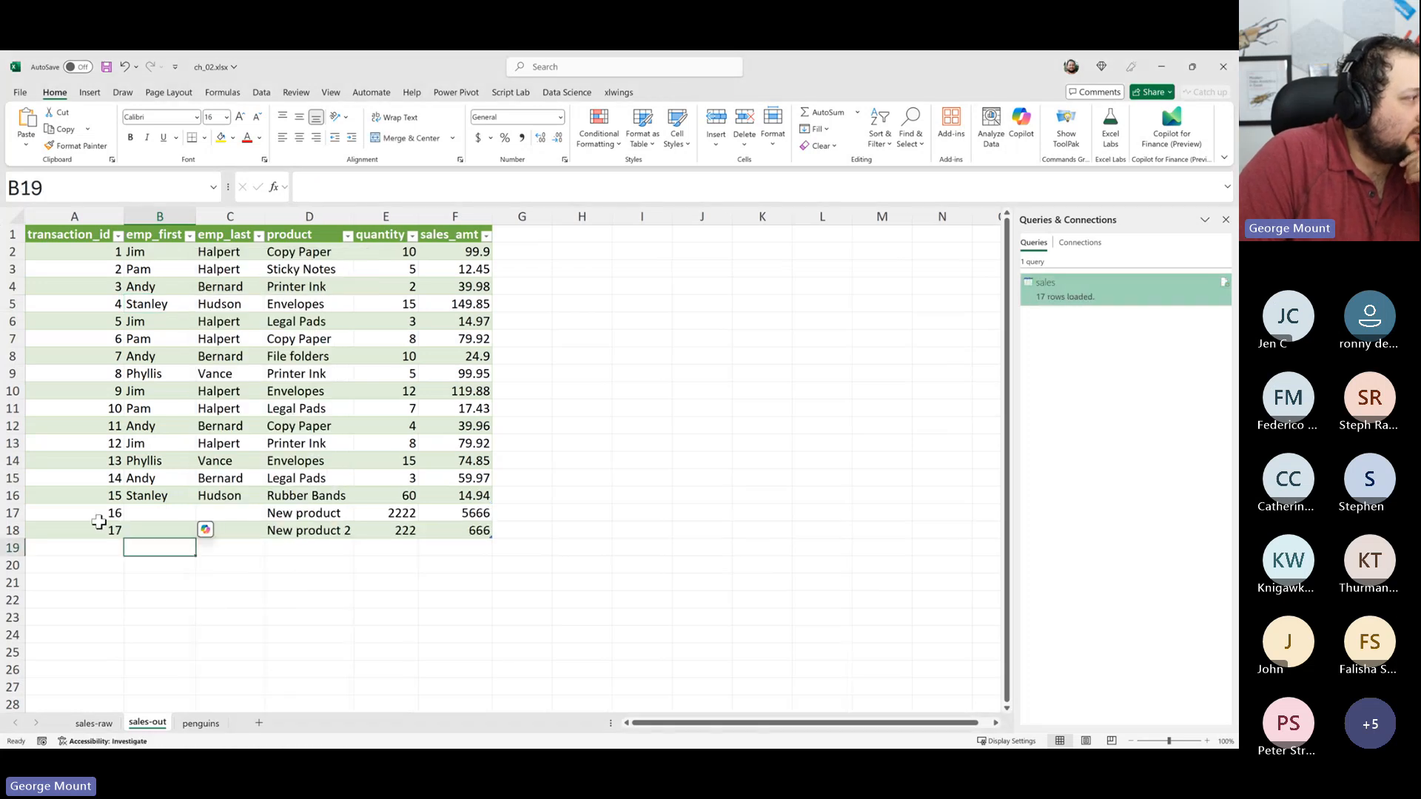
drag(86, 513, 403, 527)
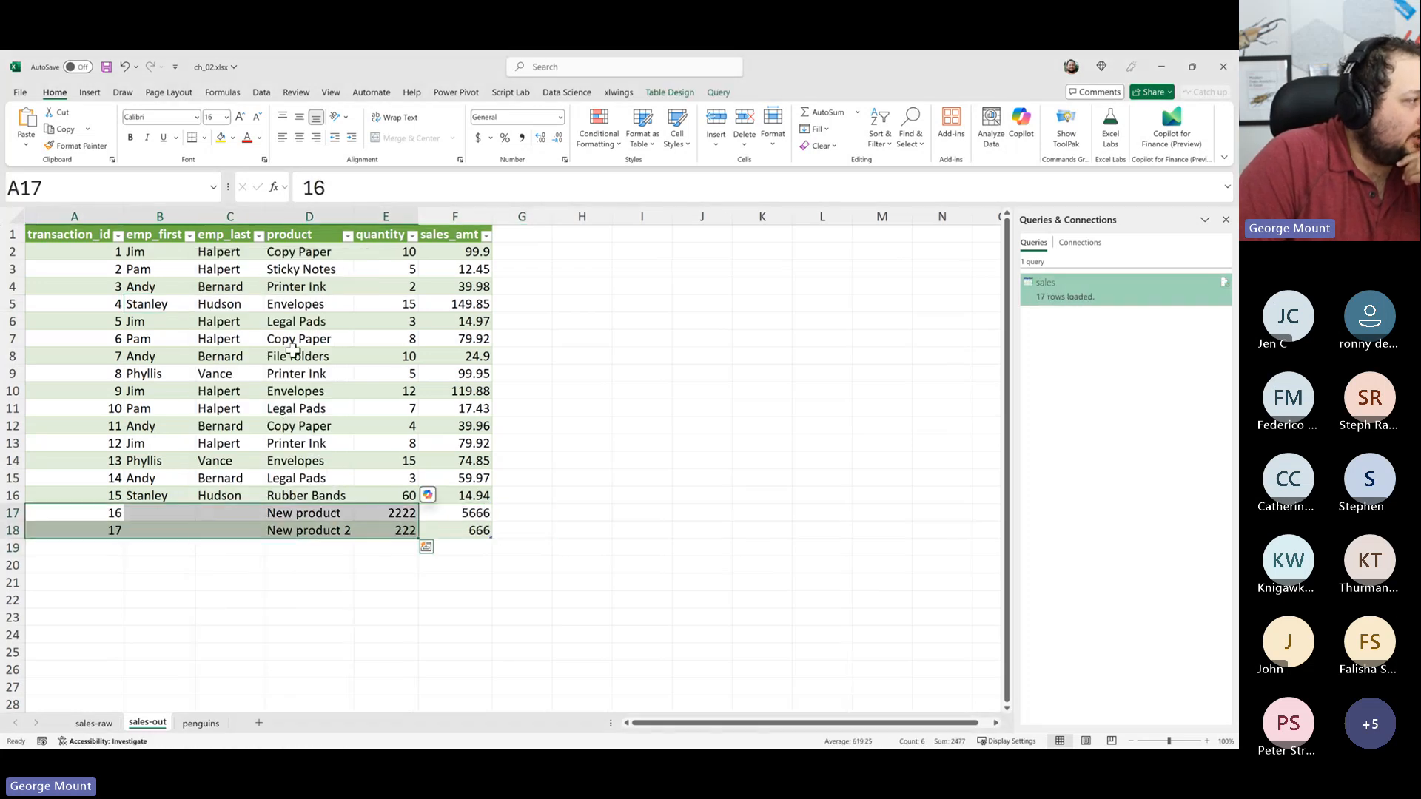
- Compare the sales-raw source with the refreshed sales-out table, and open the penguins sheet
click(298, 354)
click(109, 725)
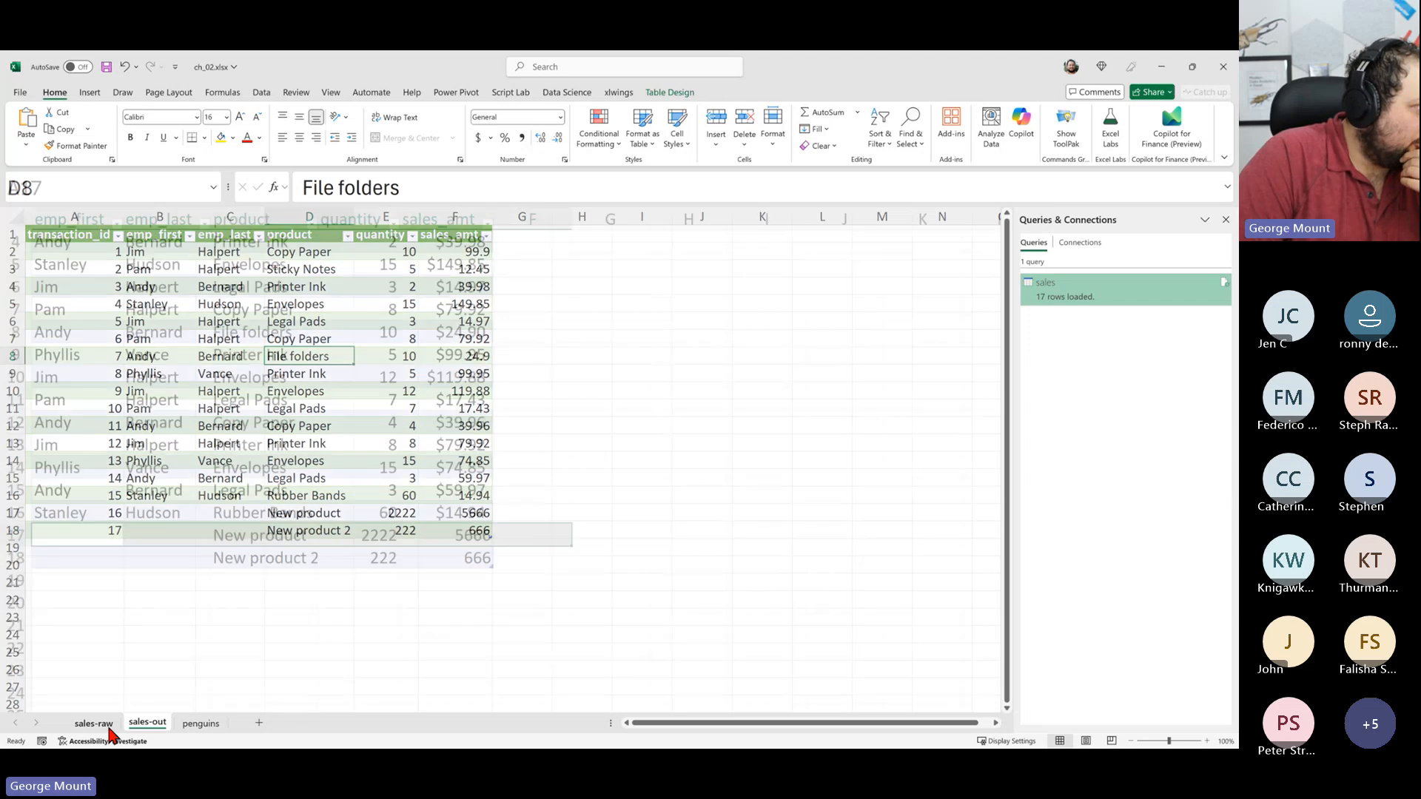
click(147, 725)
click(158, 585)
click(201, 357)
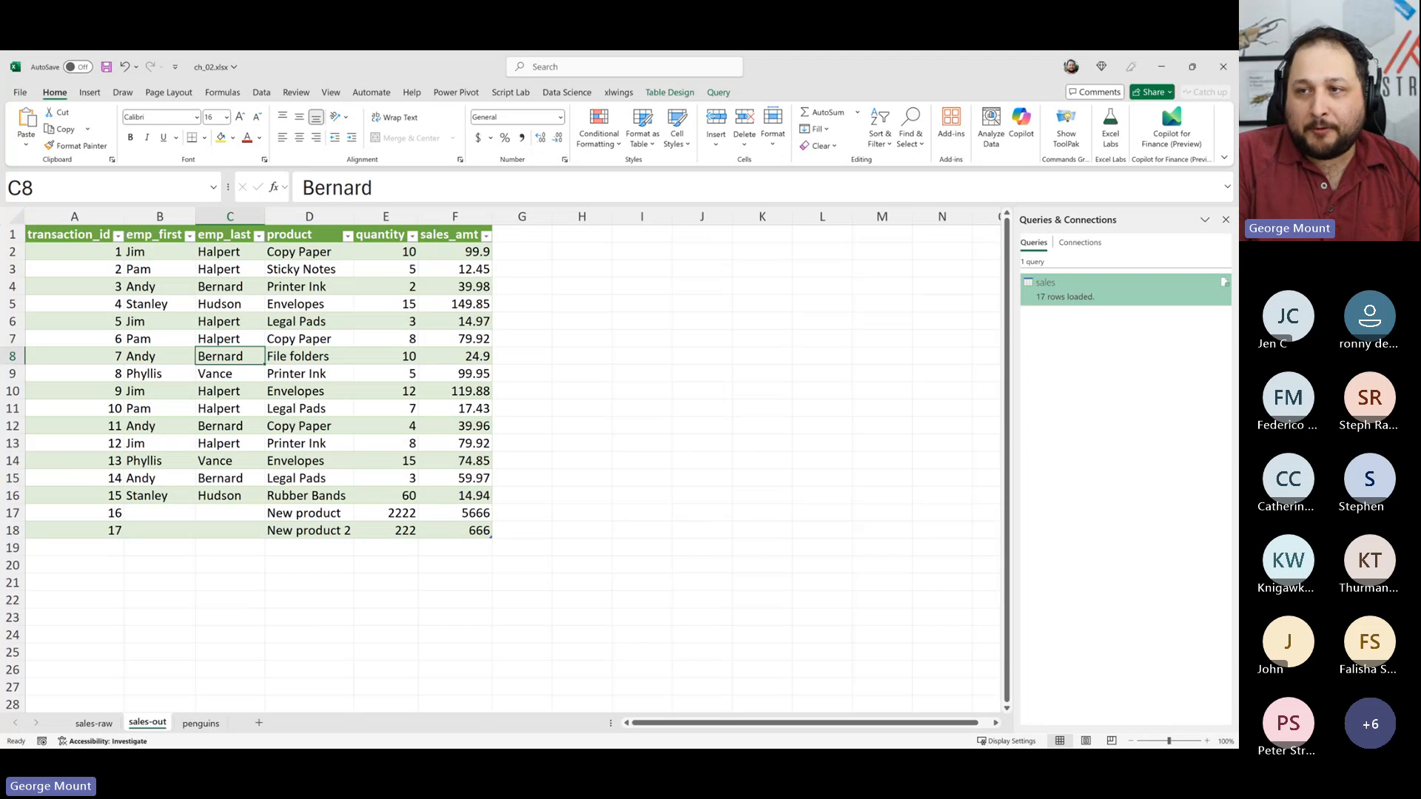
key(alt+Tab)
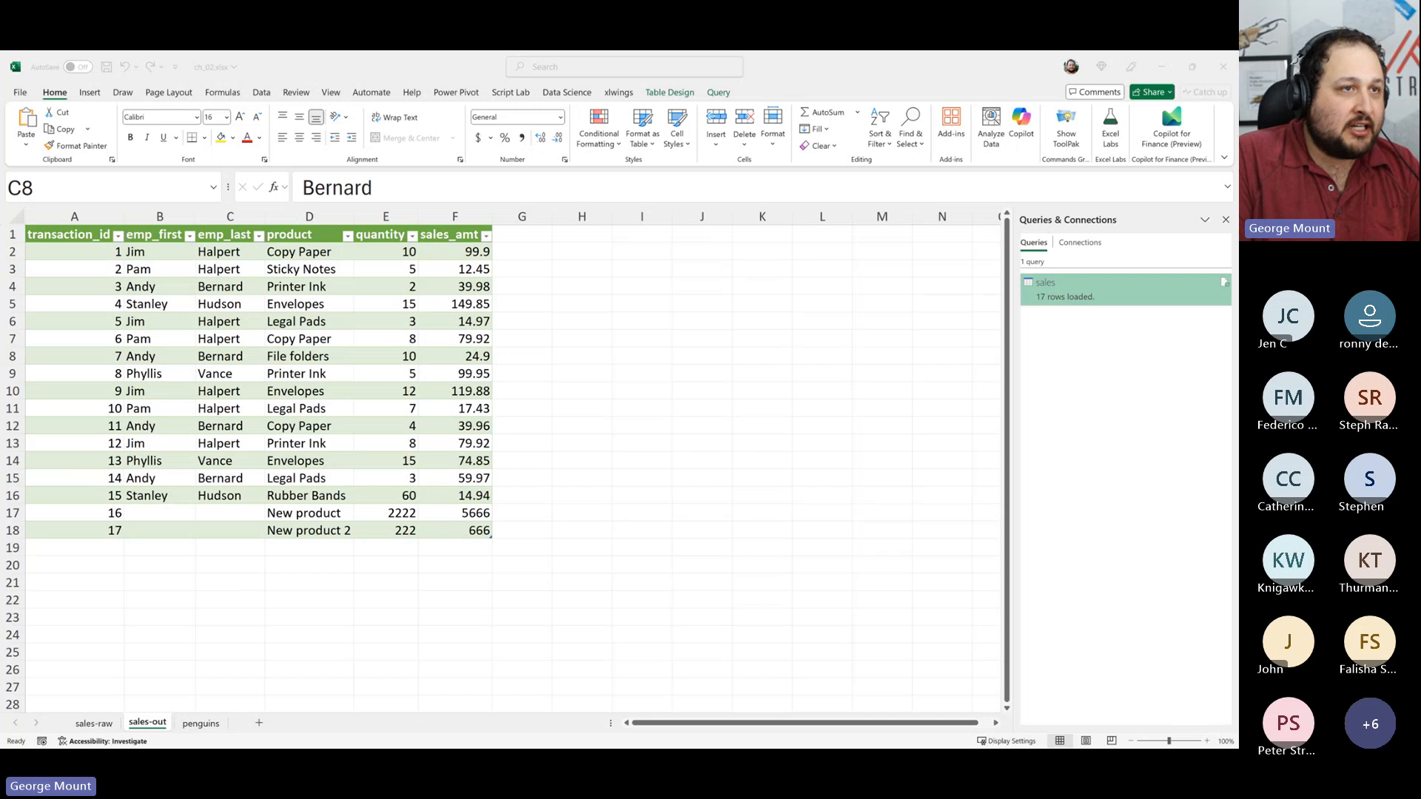
key(alt+Tab)
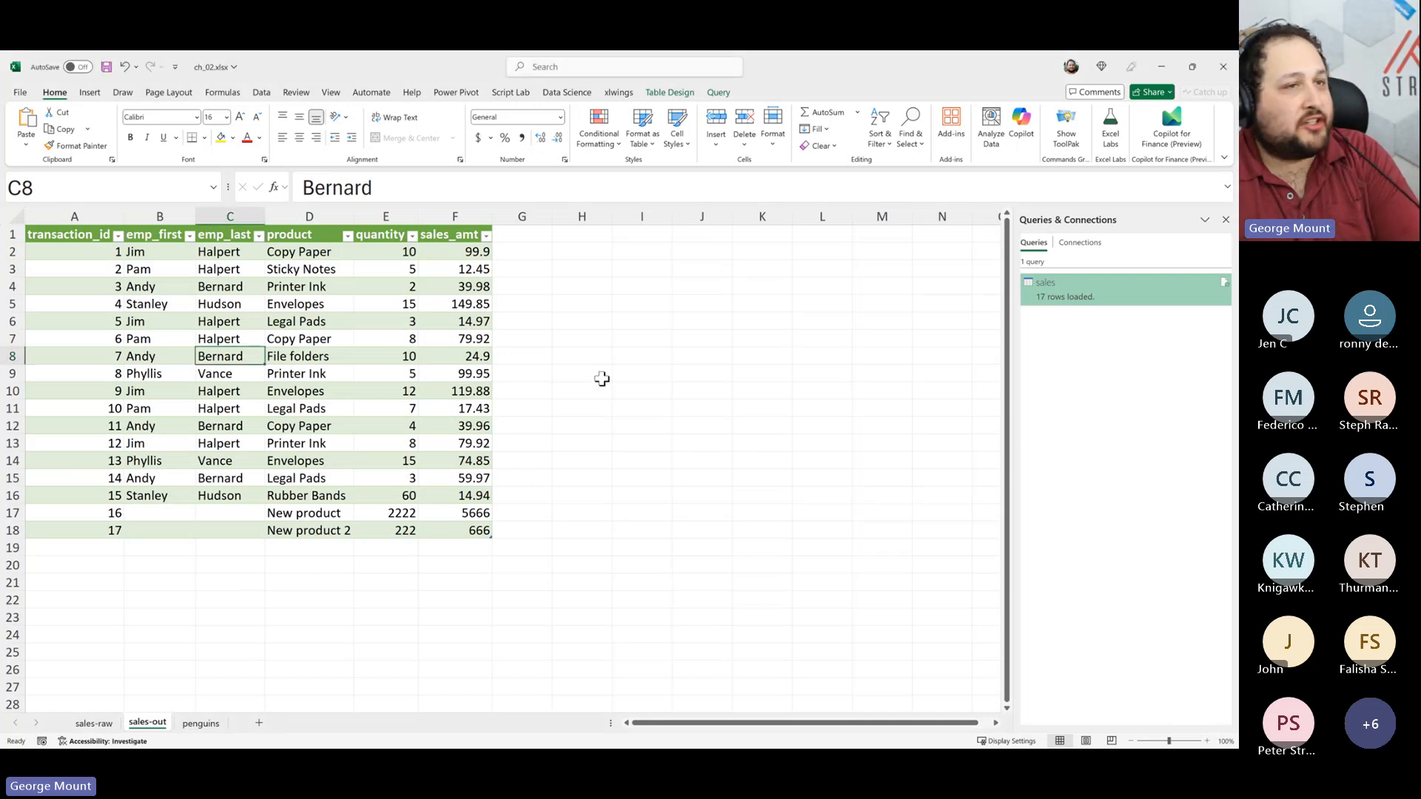
click(213, 728)
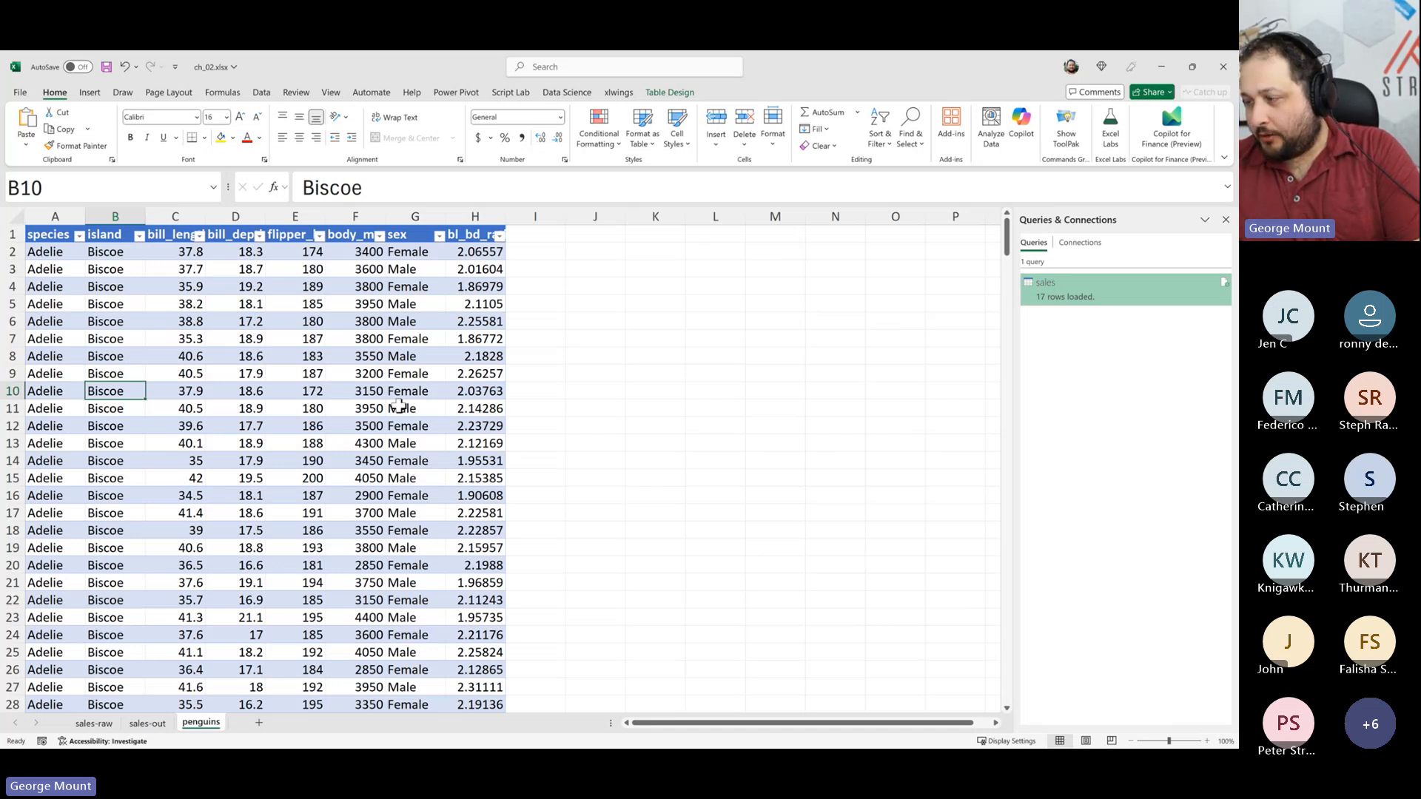
- Switch to the Notepad notes and highlight the Extract entry with its source list, followed by the Transform entry
key(alt+Tab)
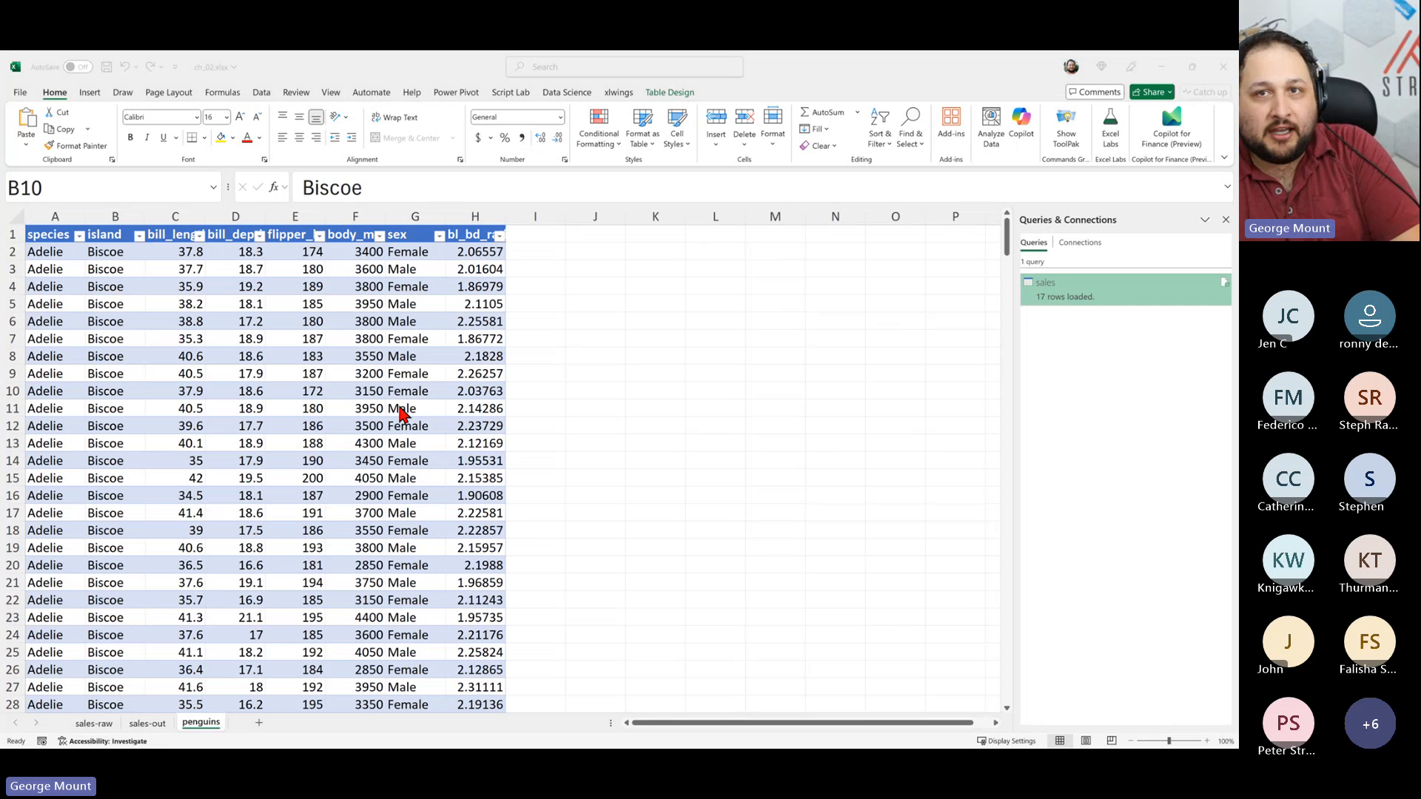
click(59, 292)
drag(37, 298, 1036, 357)
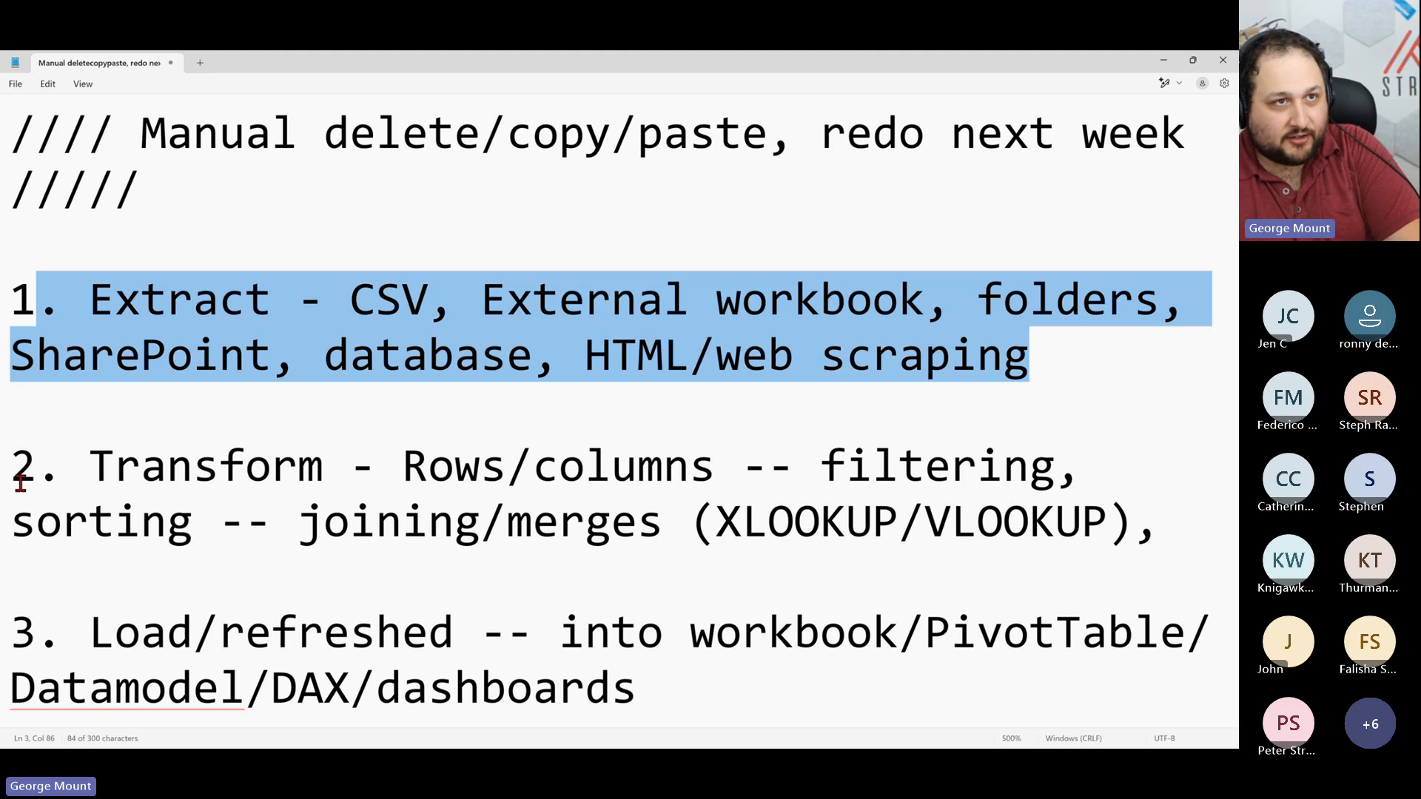
click(71, 438)
drag(62, 299, 1097, 368)
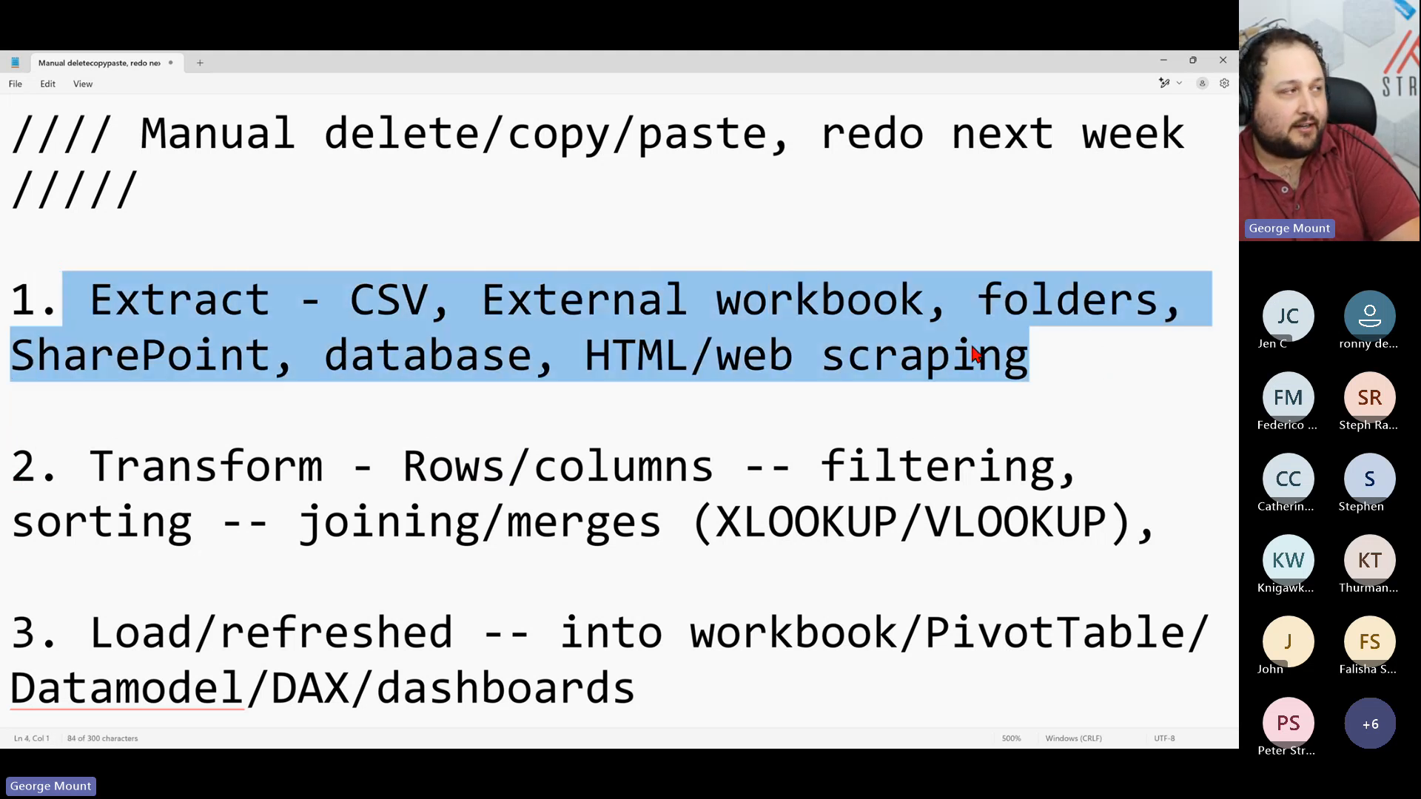
drag(975, 356, 429, 355)
click(326, 305)
drag(349, 300, 1040, 362)
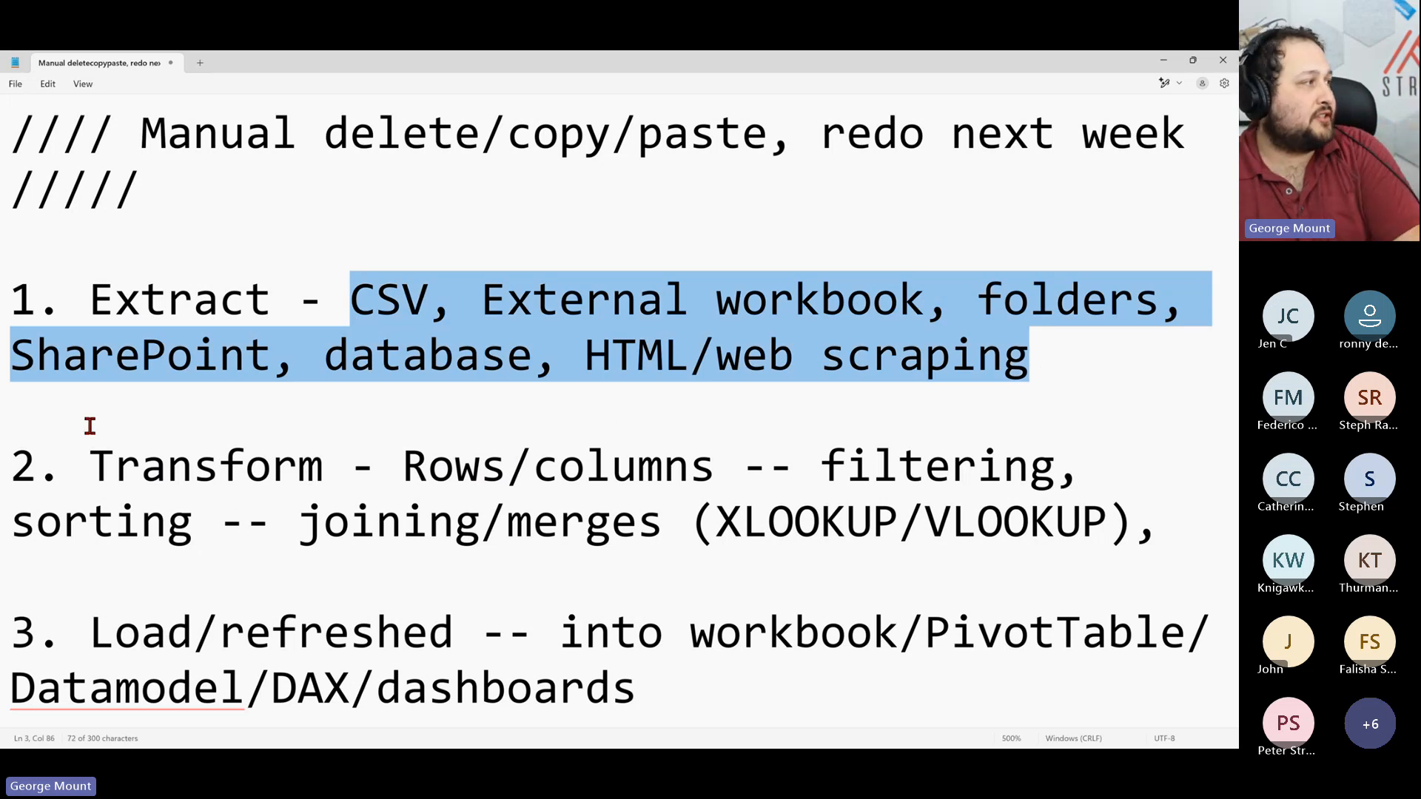
drag(89, 465, 1144, 533)
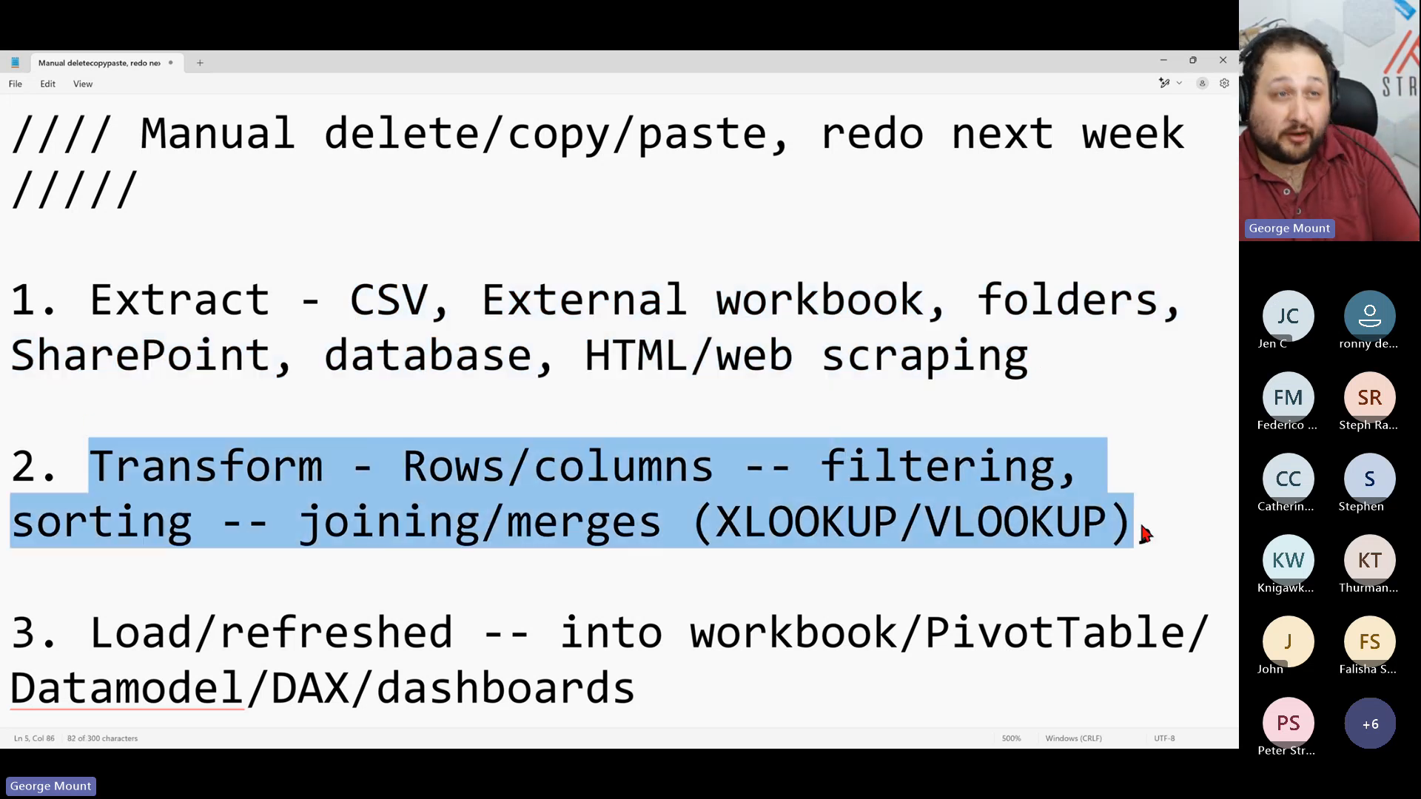
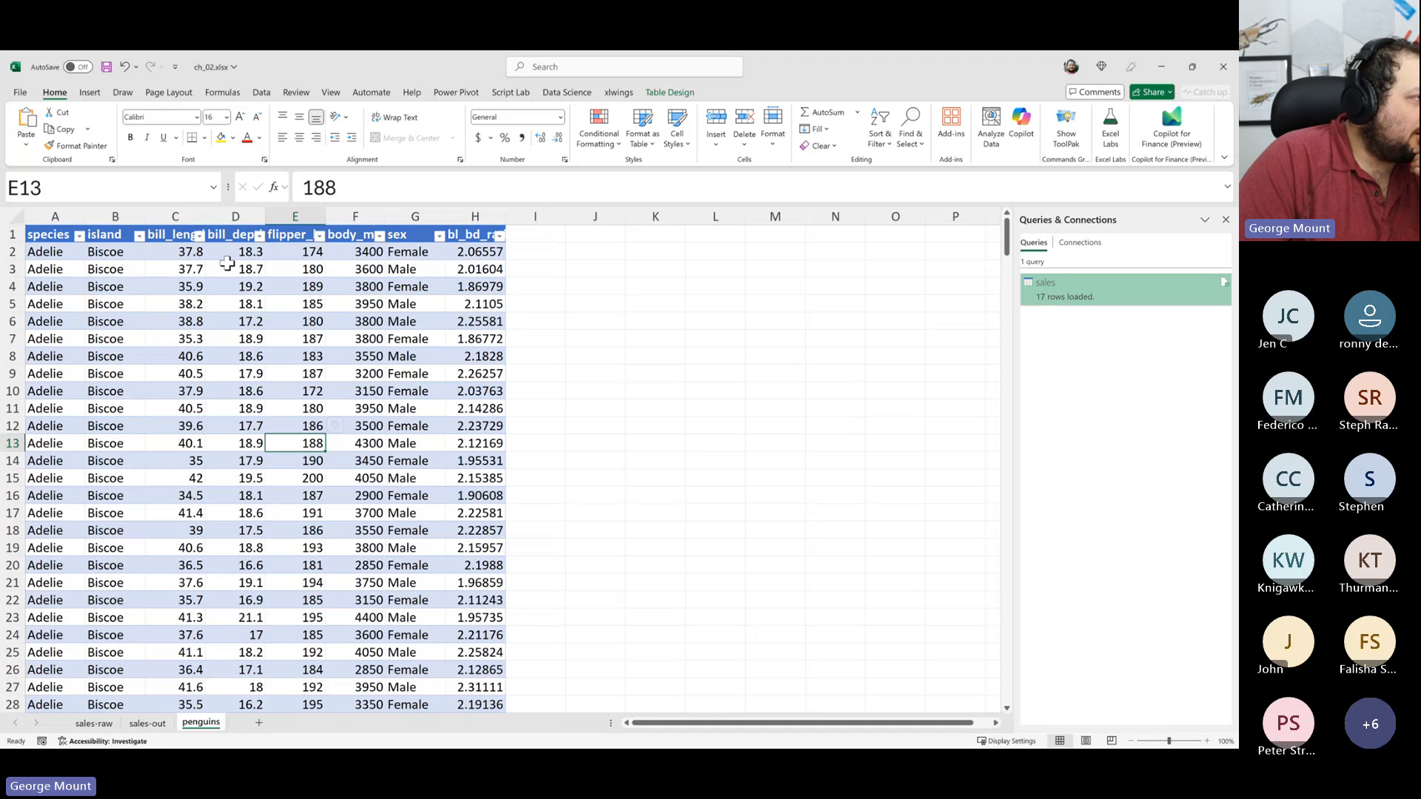
- Load the penguins table from its worksheet range into the Power Query Editor as a query
click(302, 299)
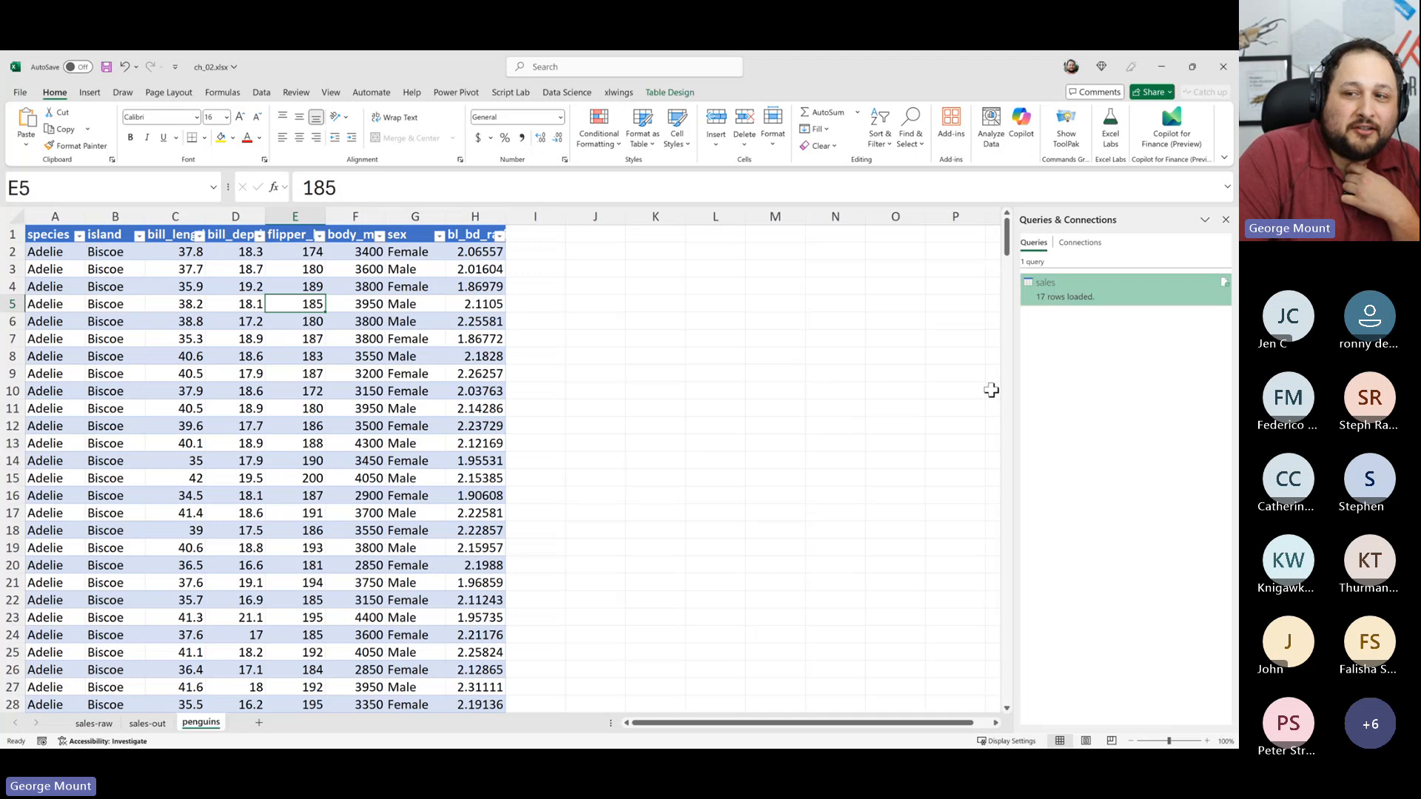
click(475, 443)
drag(174, 303, 421, 449)
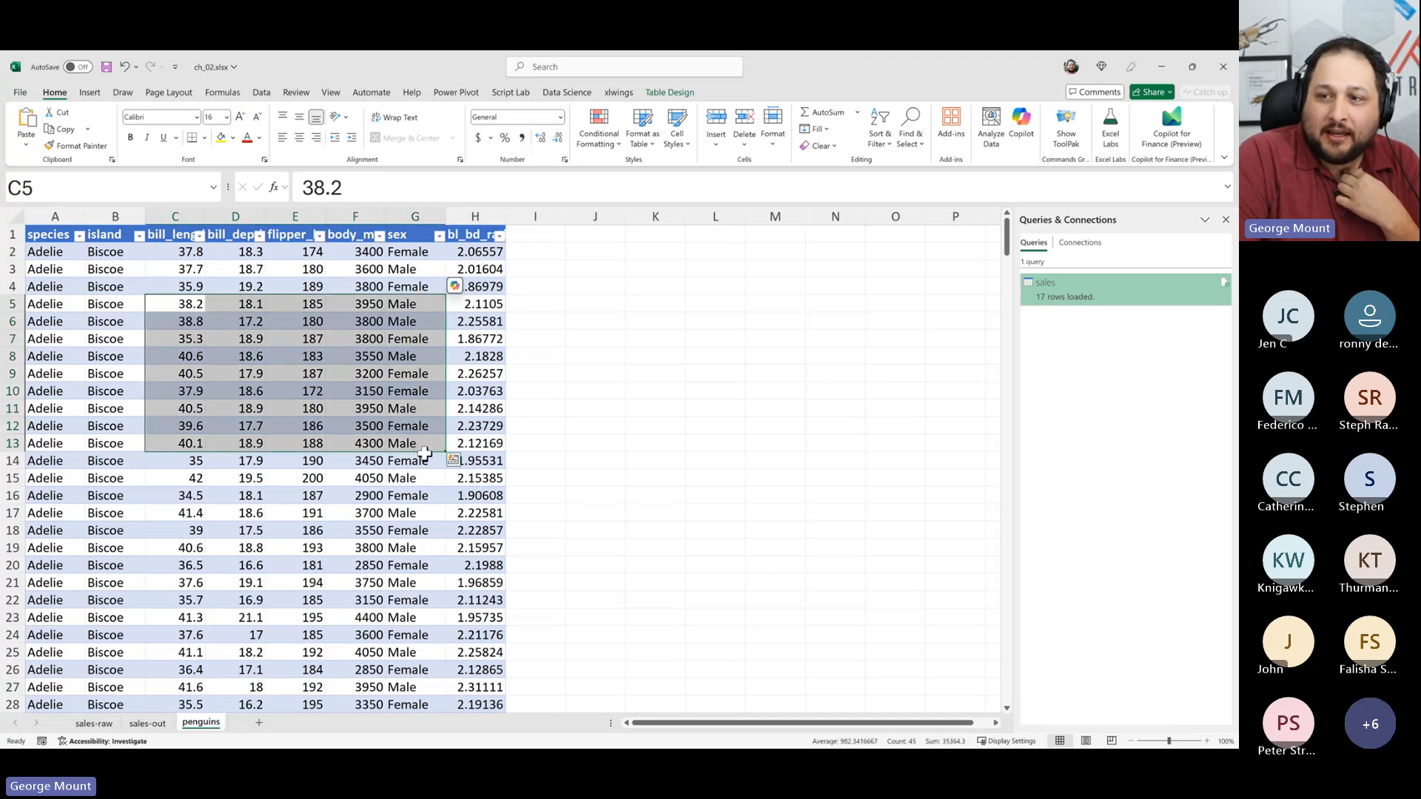
click(380, 396)
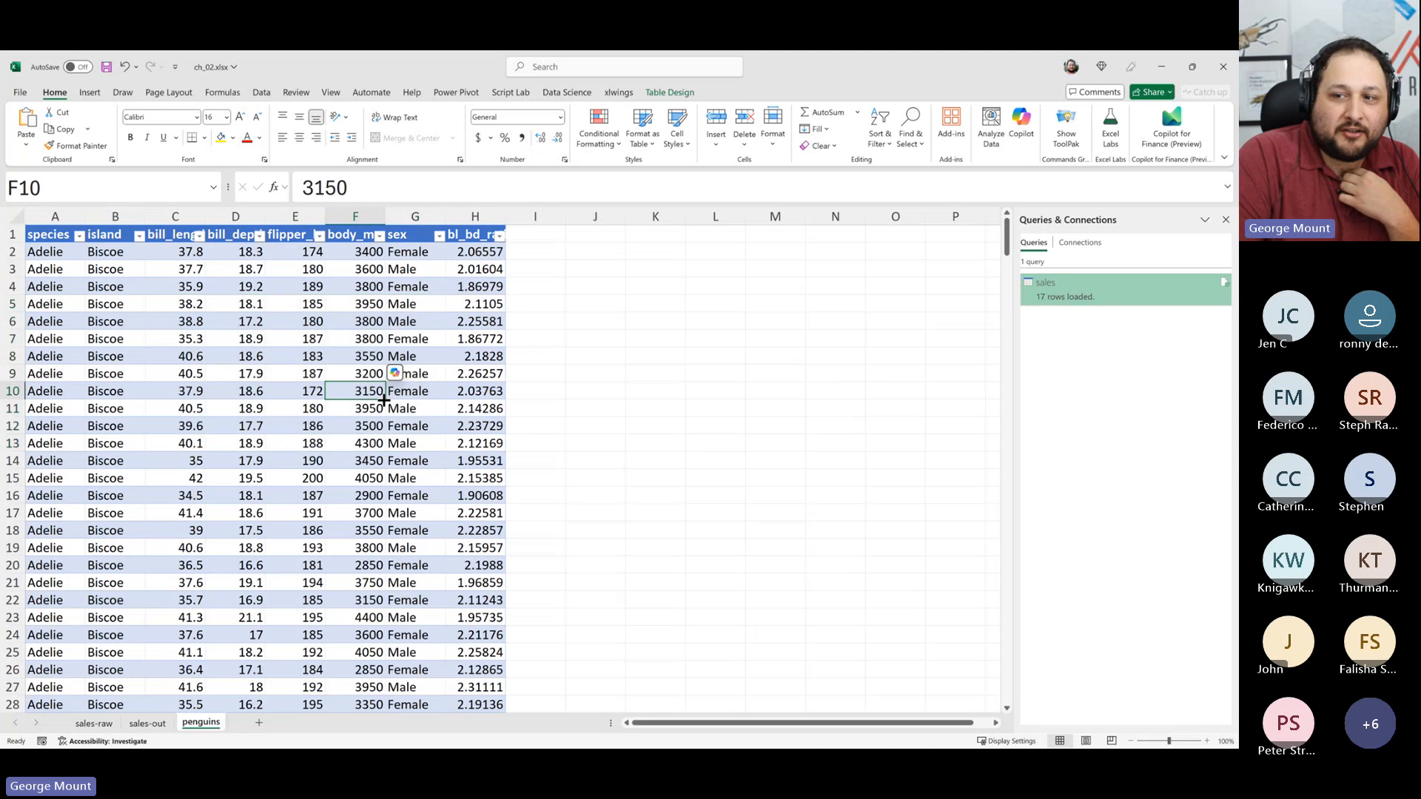
click(265, 93)
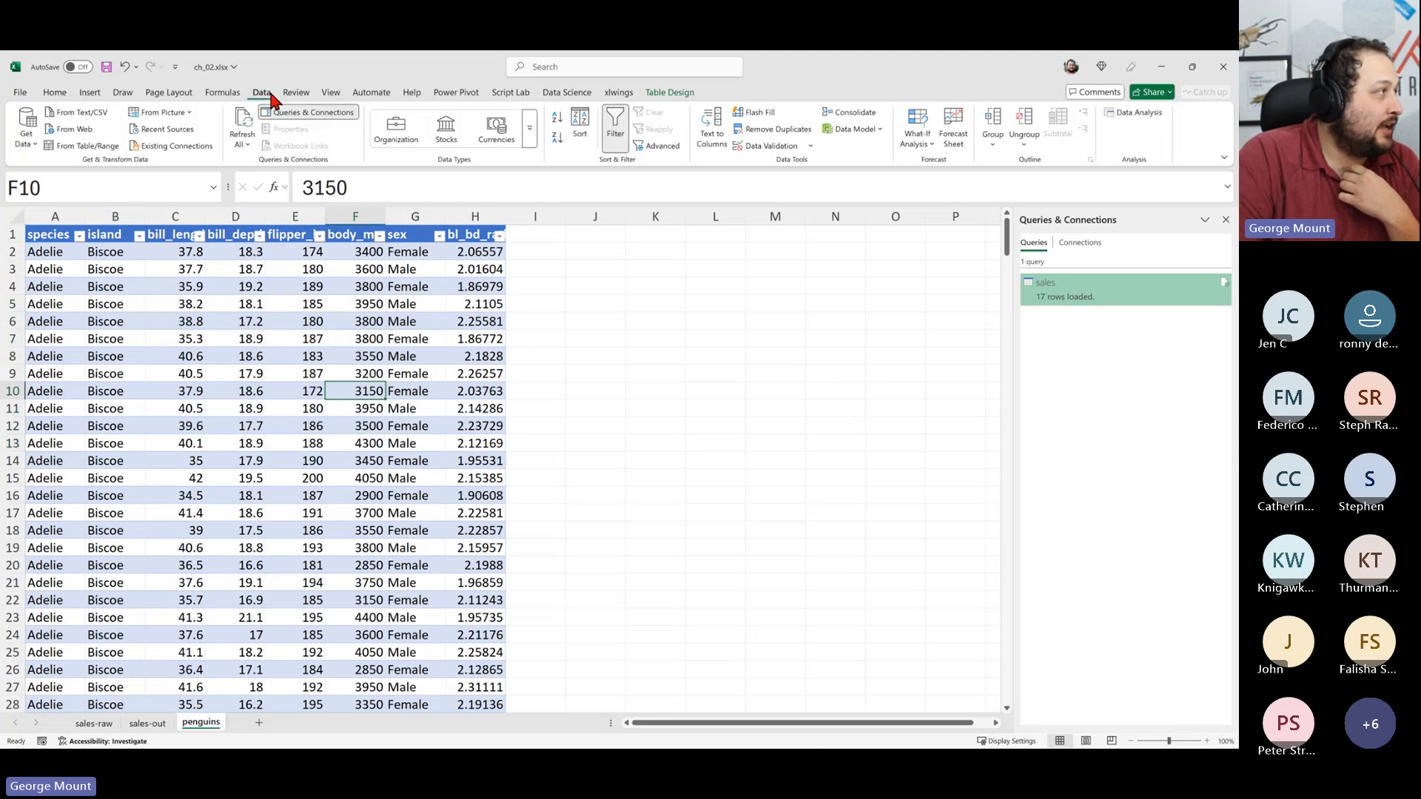
click(83, 146)
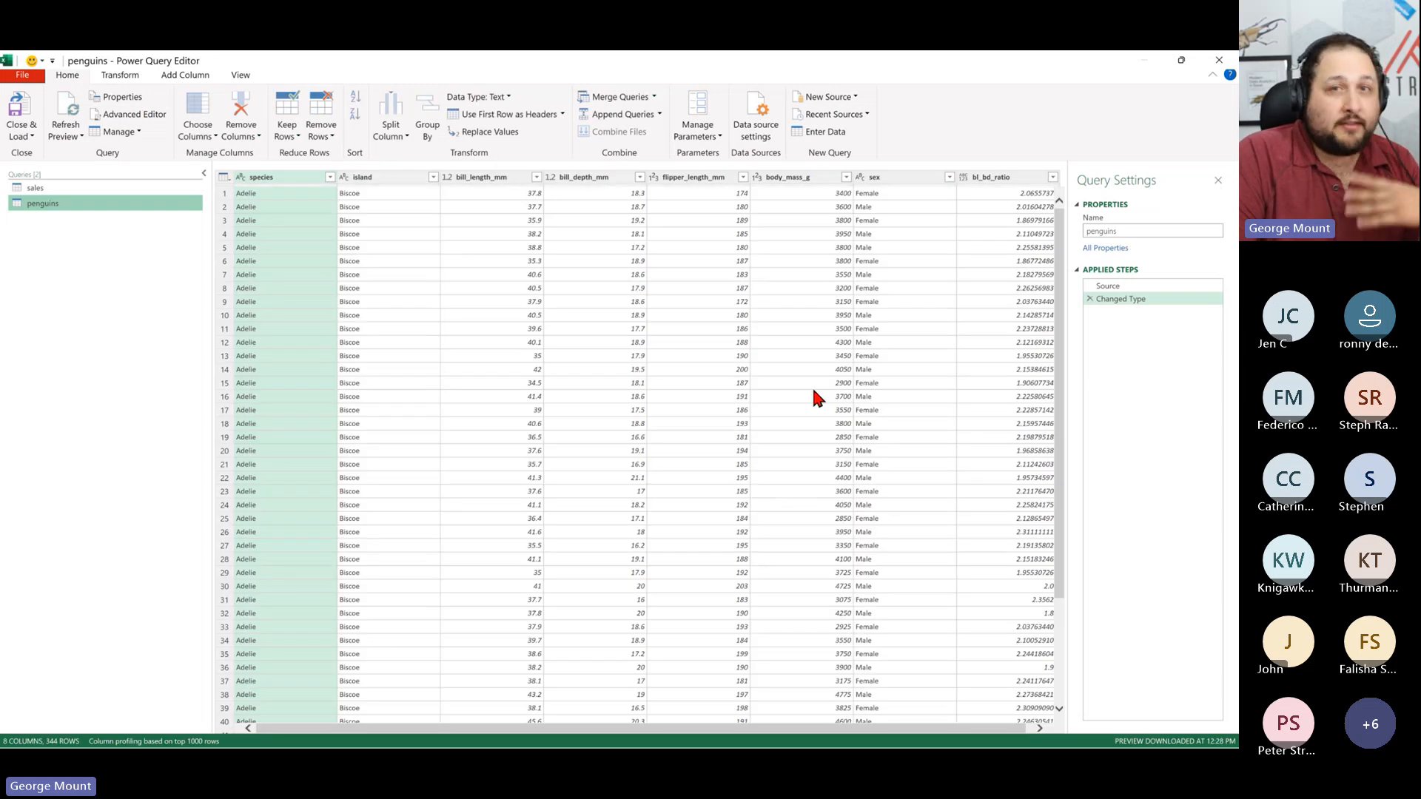
- Look over the query list and the commands for transforming and adding columns in the penguins query
click(81, 188)
click(90, 203)
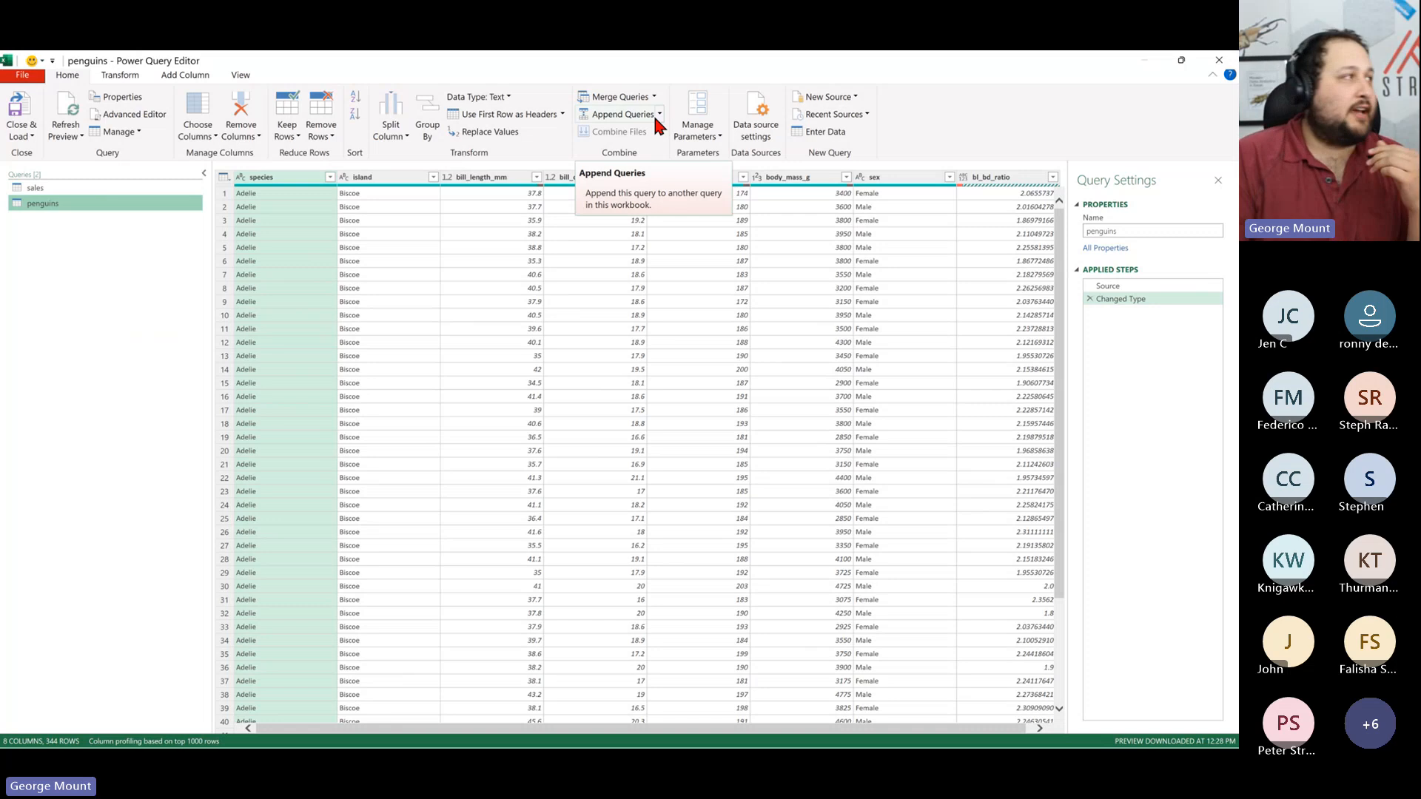
click(159, 188)
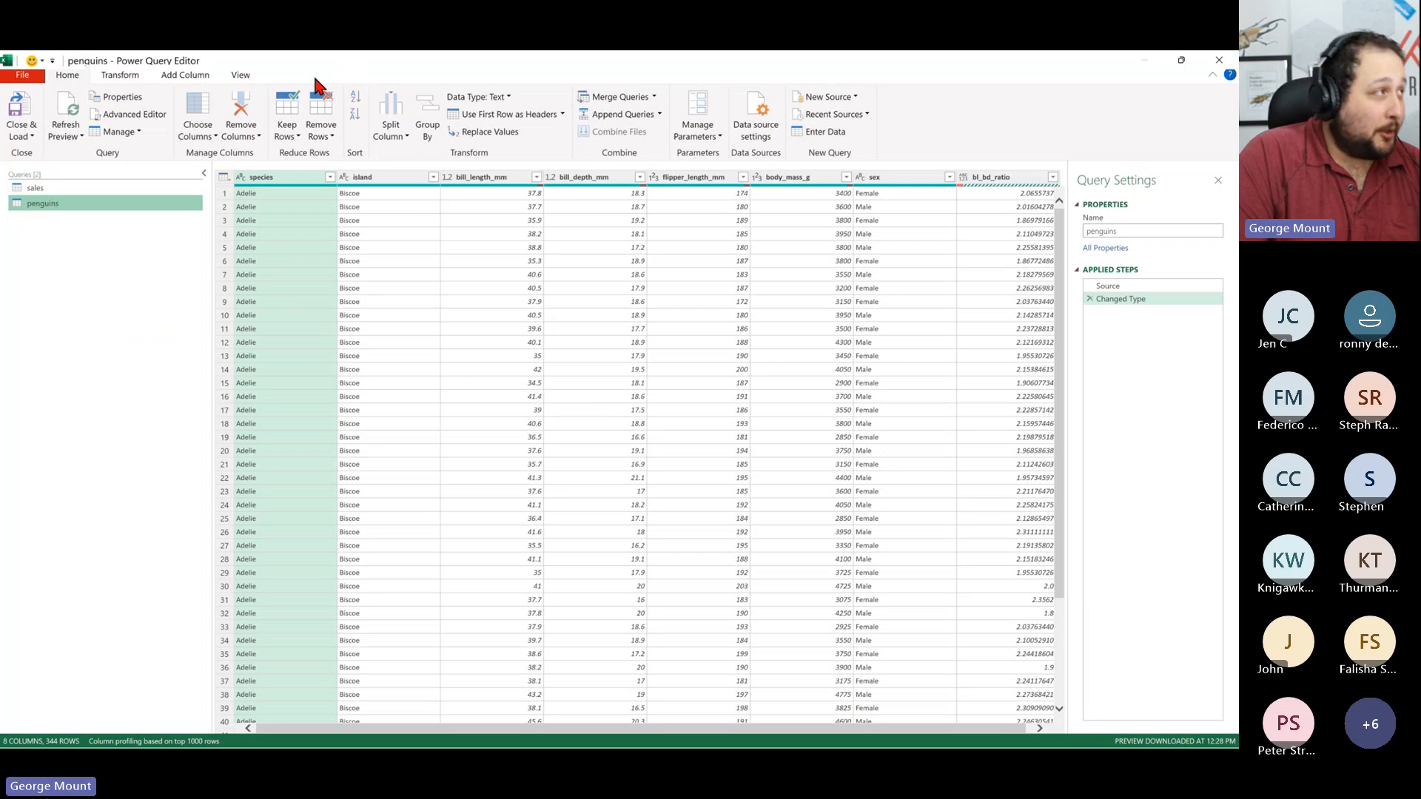
click(118, 75)
click(187, 77)
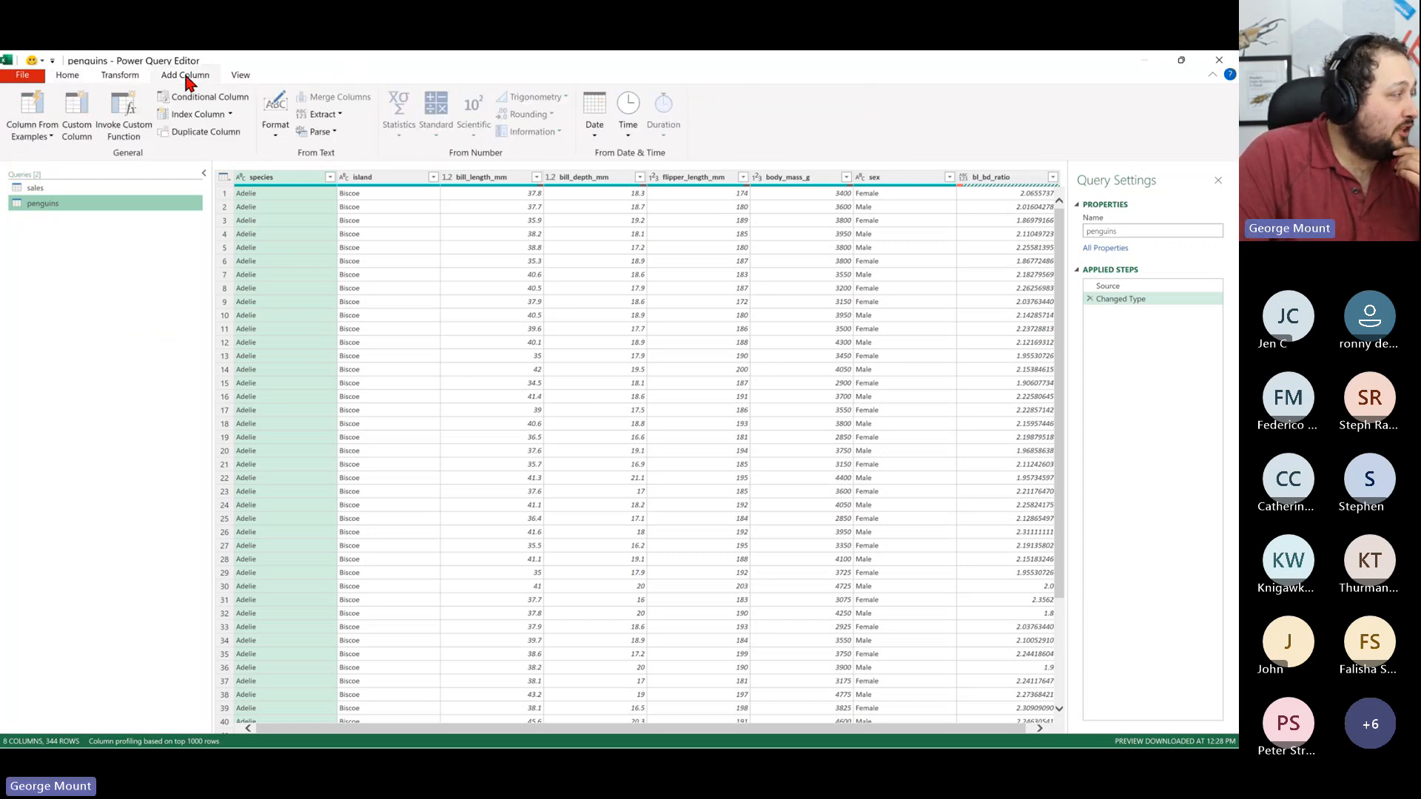
click(122, 79)
click(181, 78)
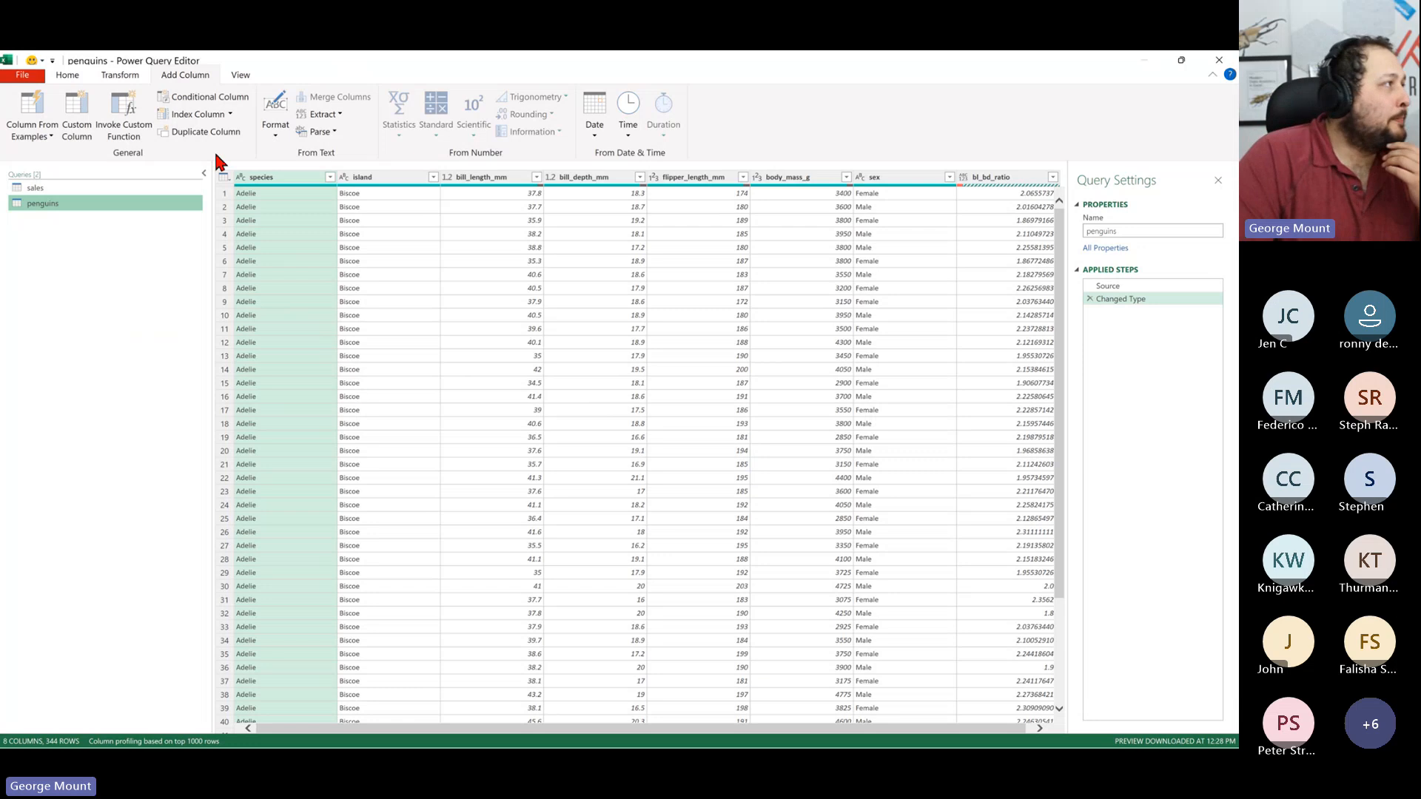
- Show the formula bar in the Power Query Editor, toggling it off and on to demonstrate the difference
click(243, 76)
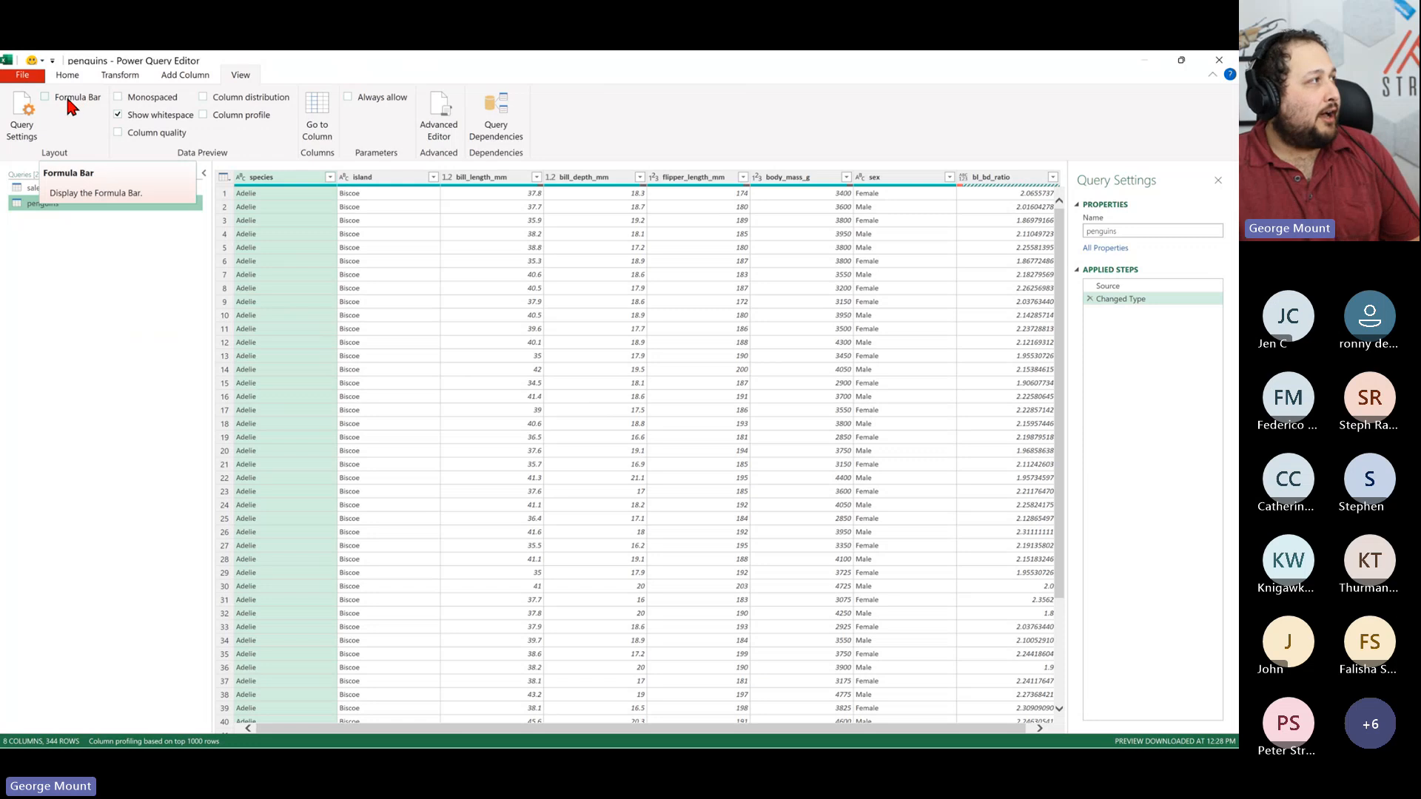
click(43, 96)
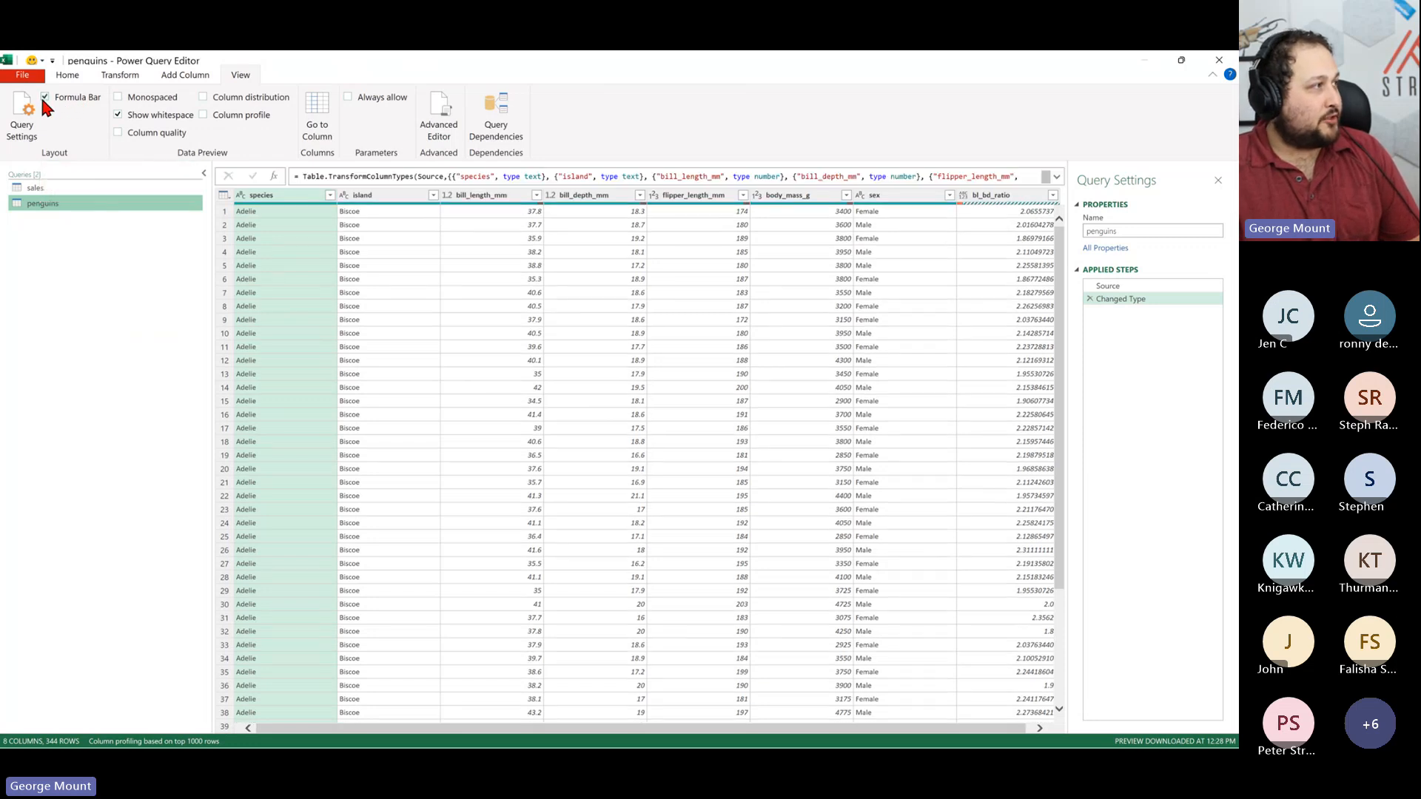
click(42, 95)
click(41, 95)
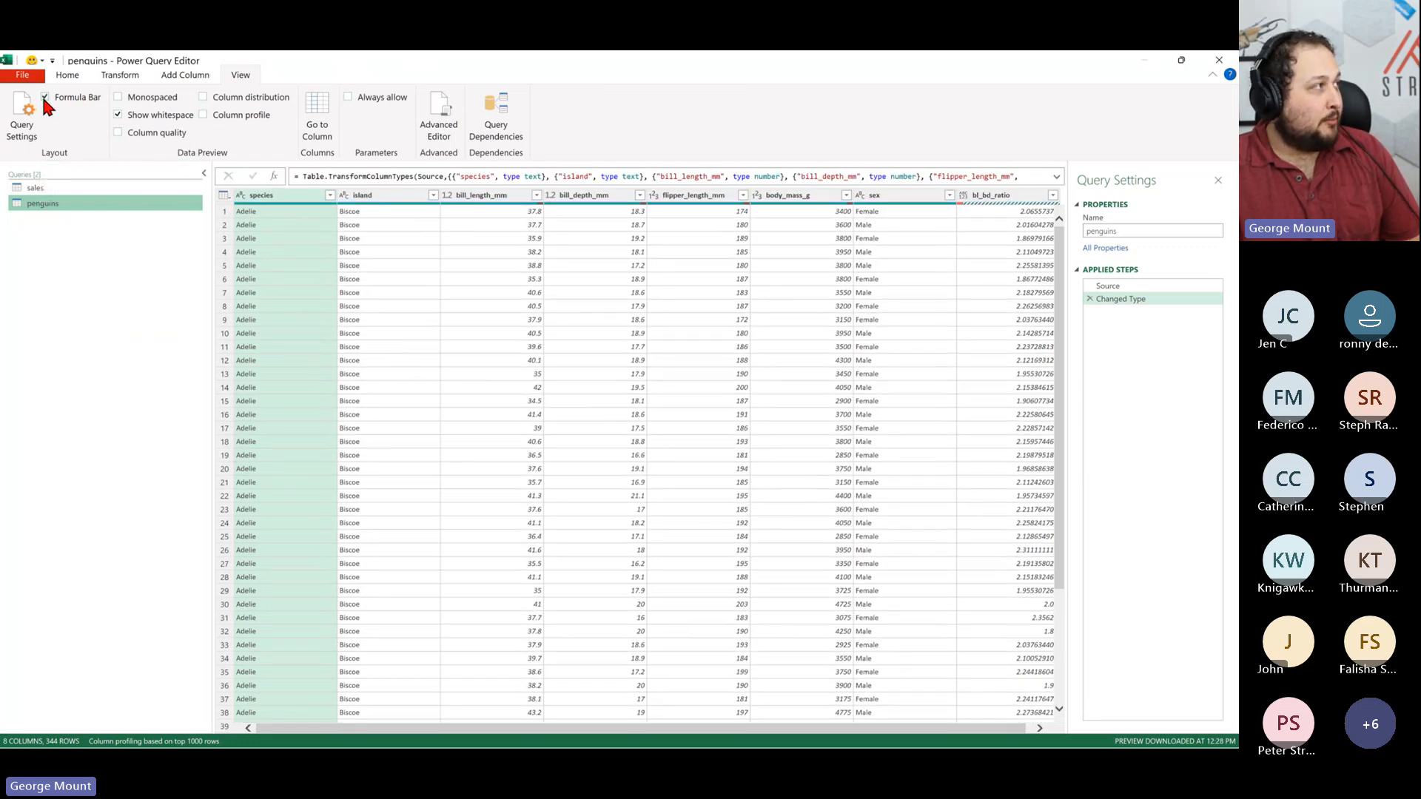
click(41, 95)
click(72, 96)
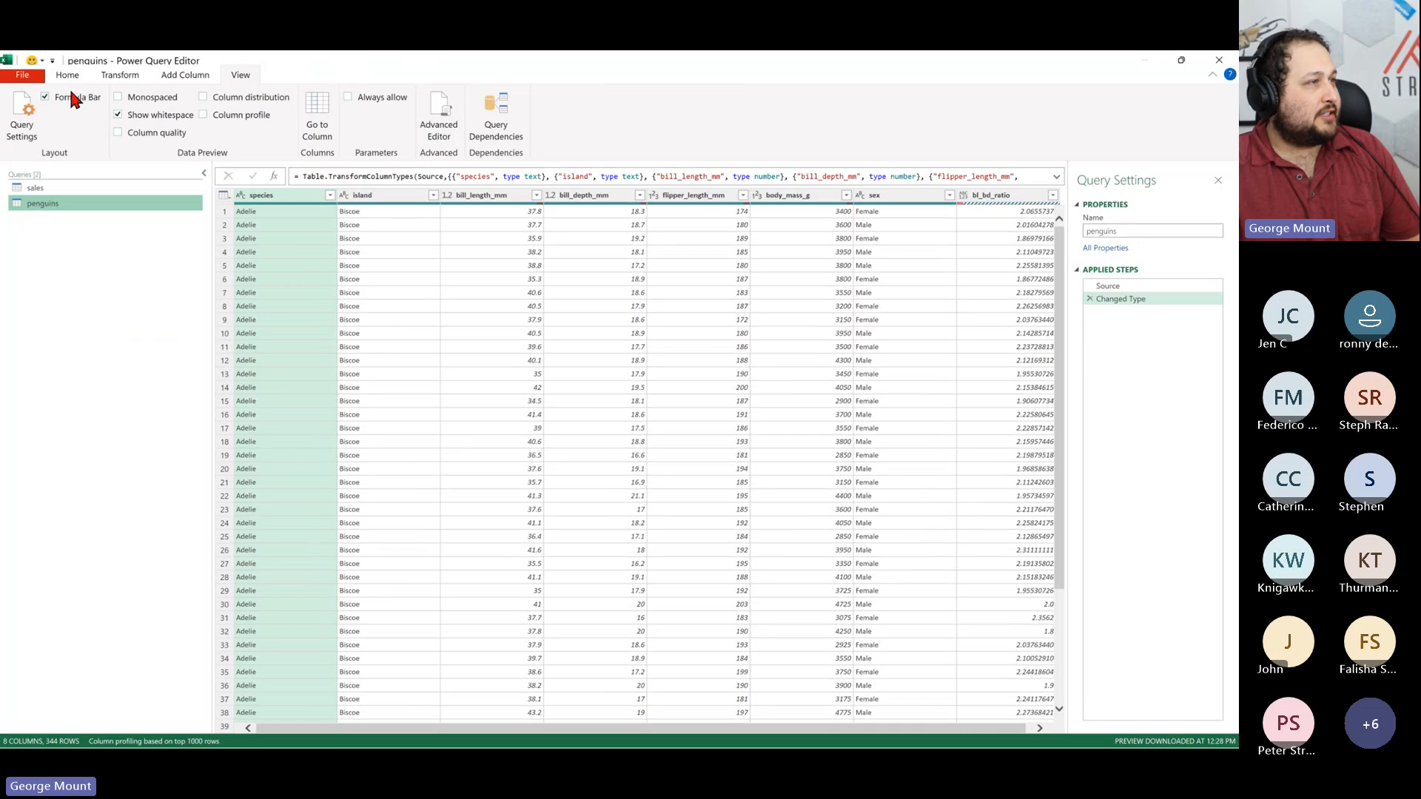
- Expand the formula bar and highlight the whole Table.TransformColumnTypes formula of the Changed Type step
click(1056, 176)
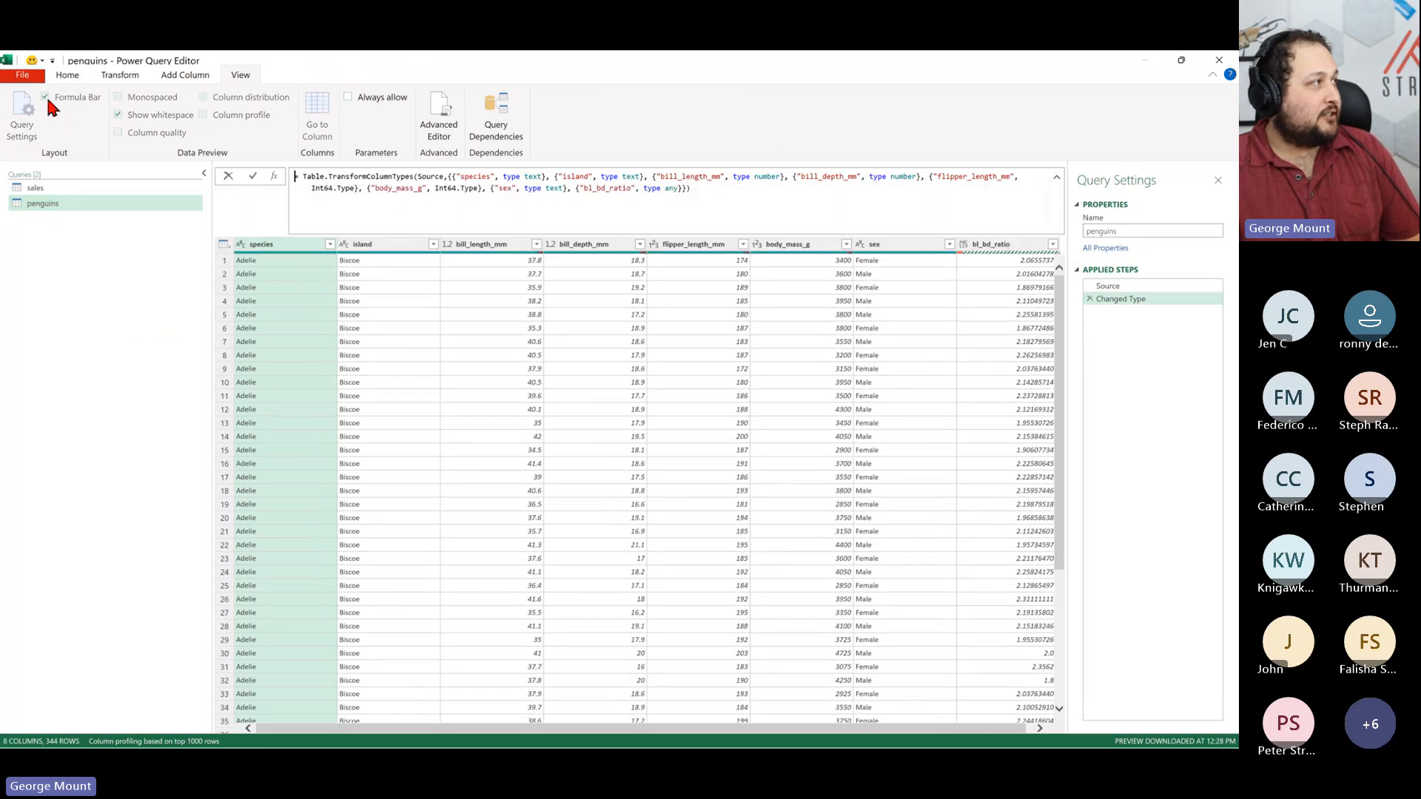
click(384, 327)
click(685, 189)
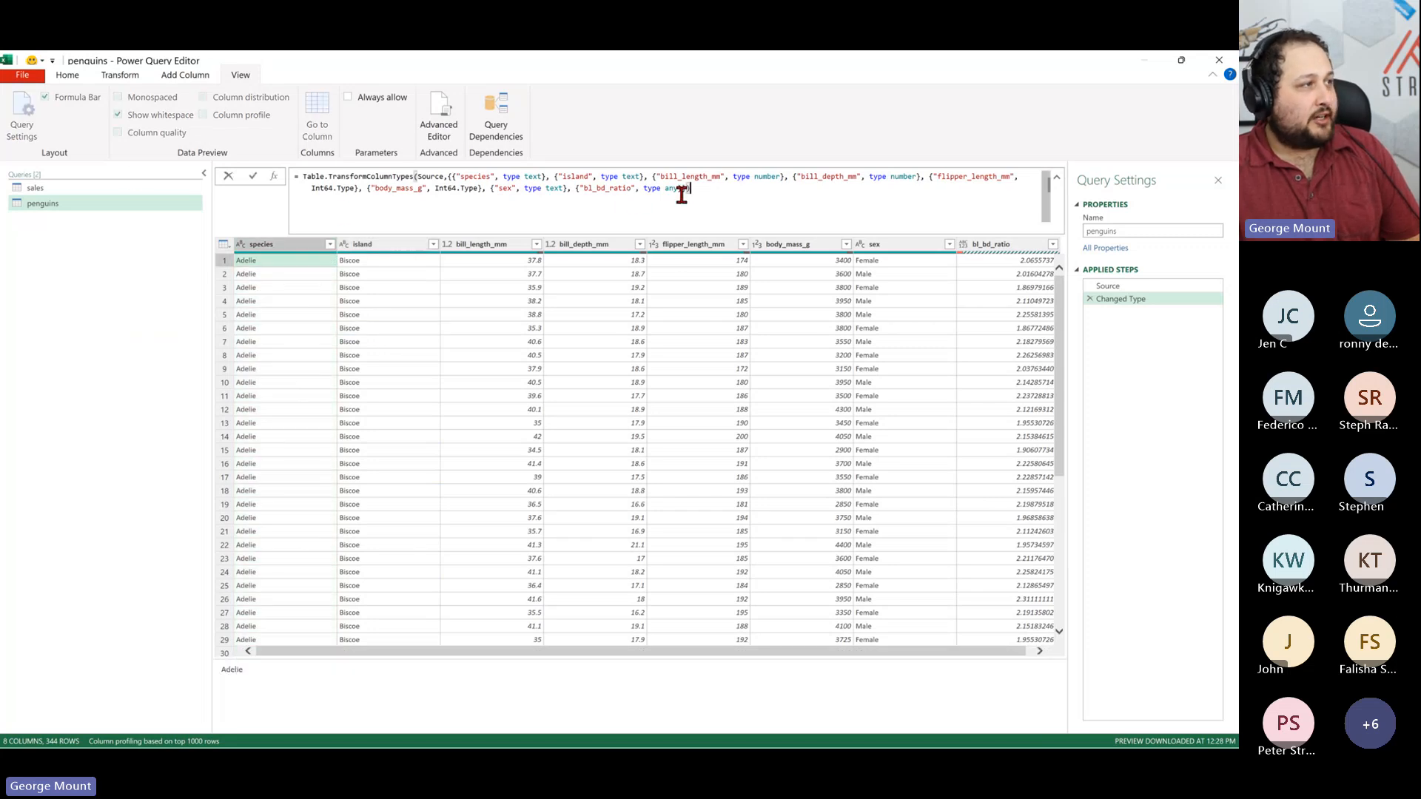
key(ctrl+a)
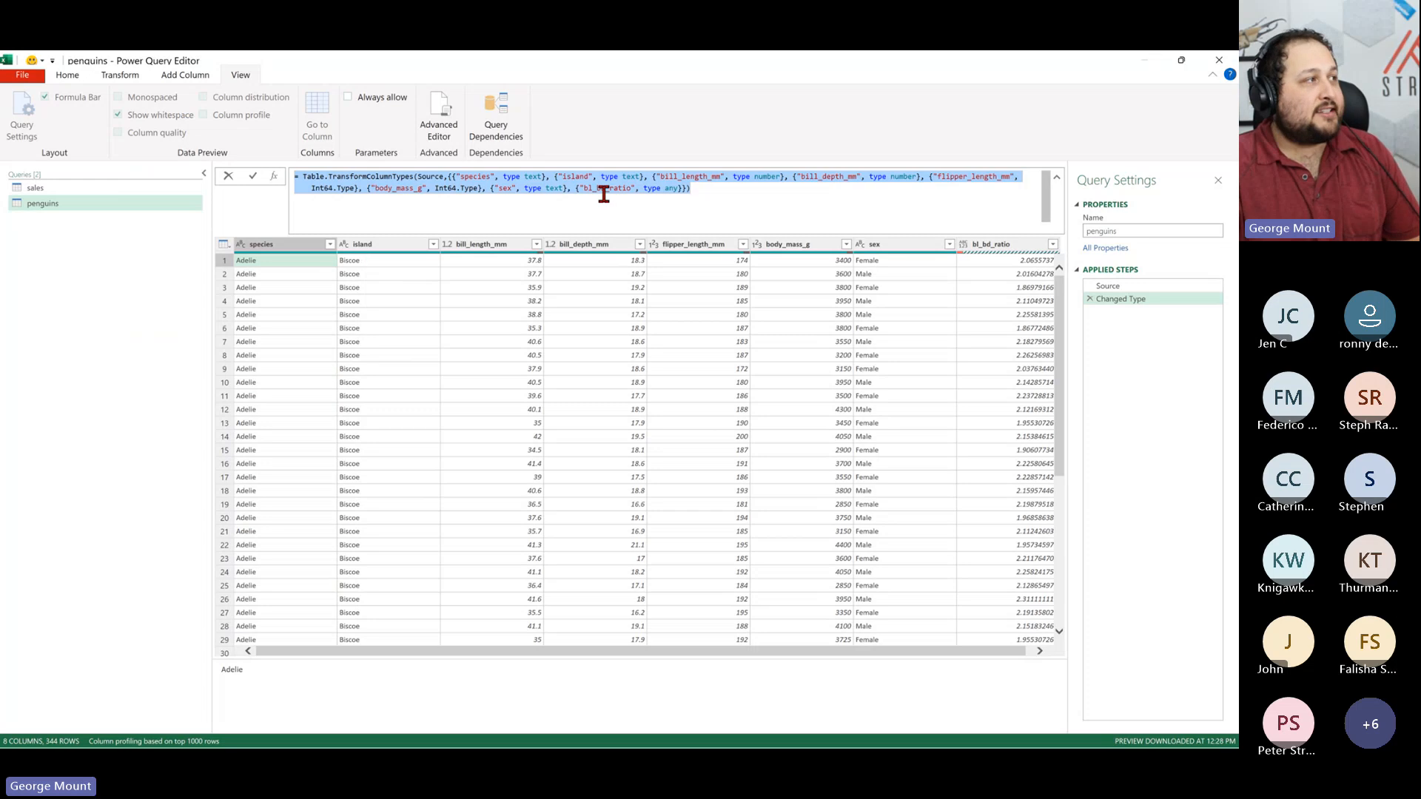
click(620, 216)
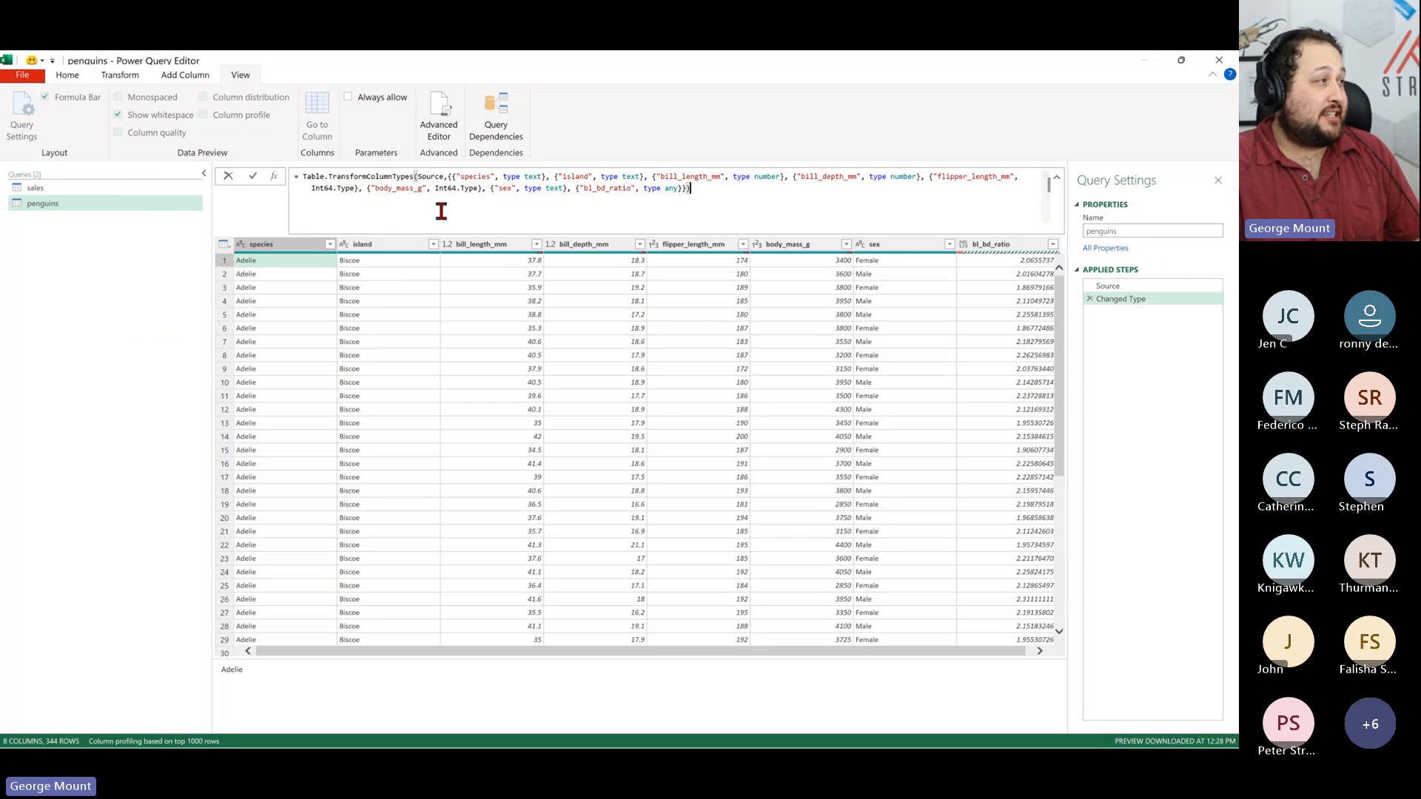
click(403, 292)
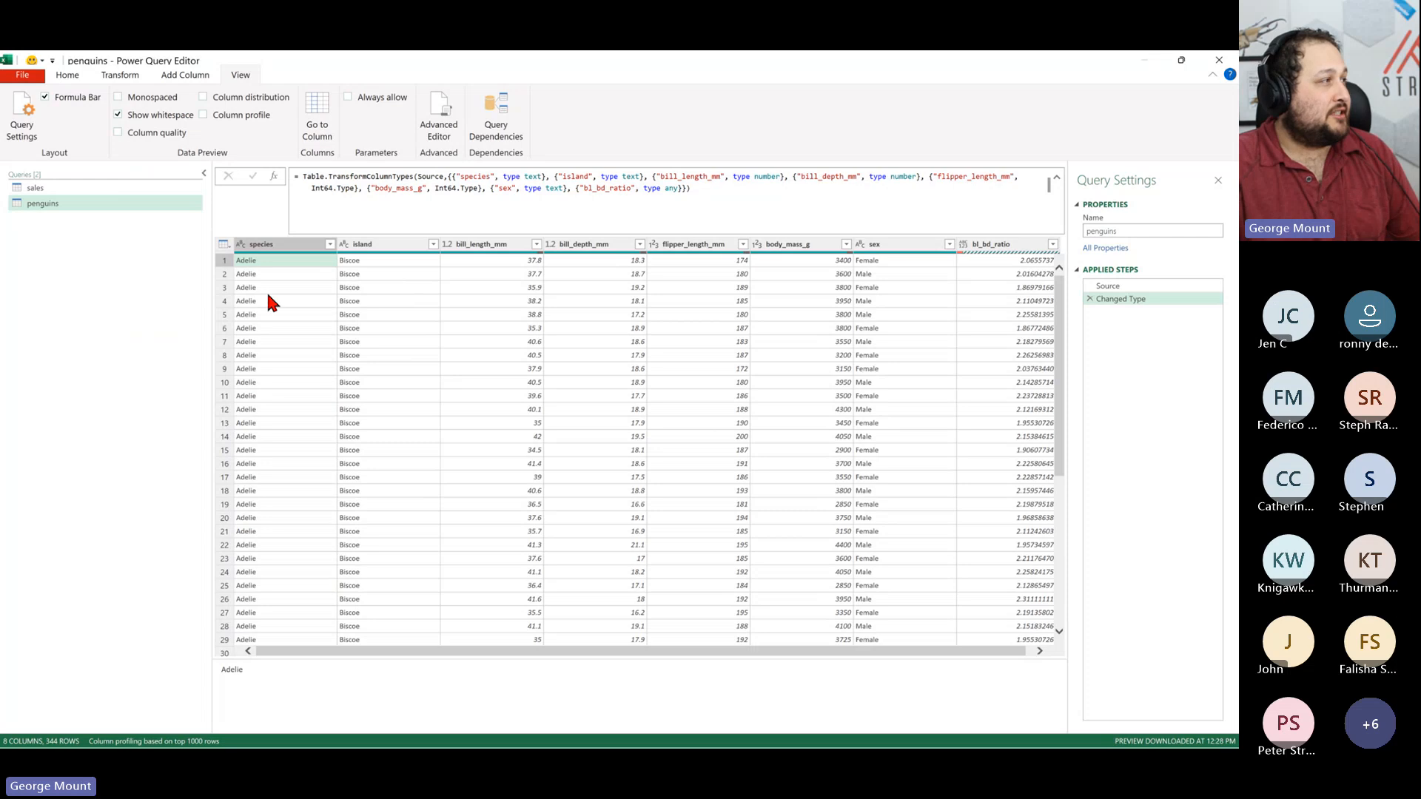
- Add an index column starting from 1 to the penguins query
click(107, 77)
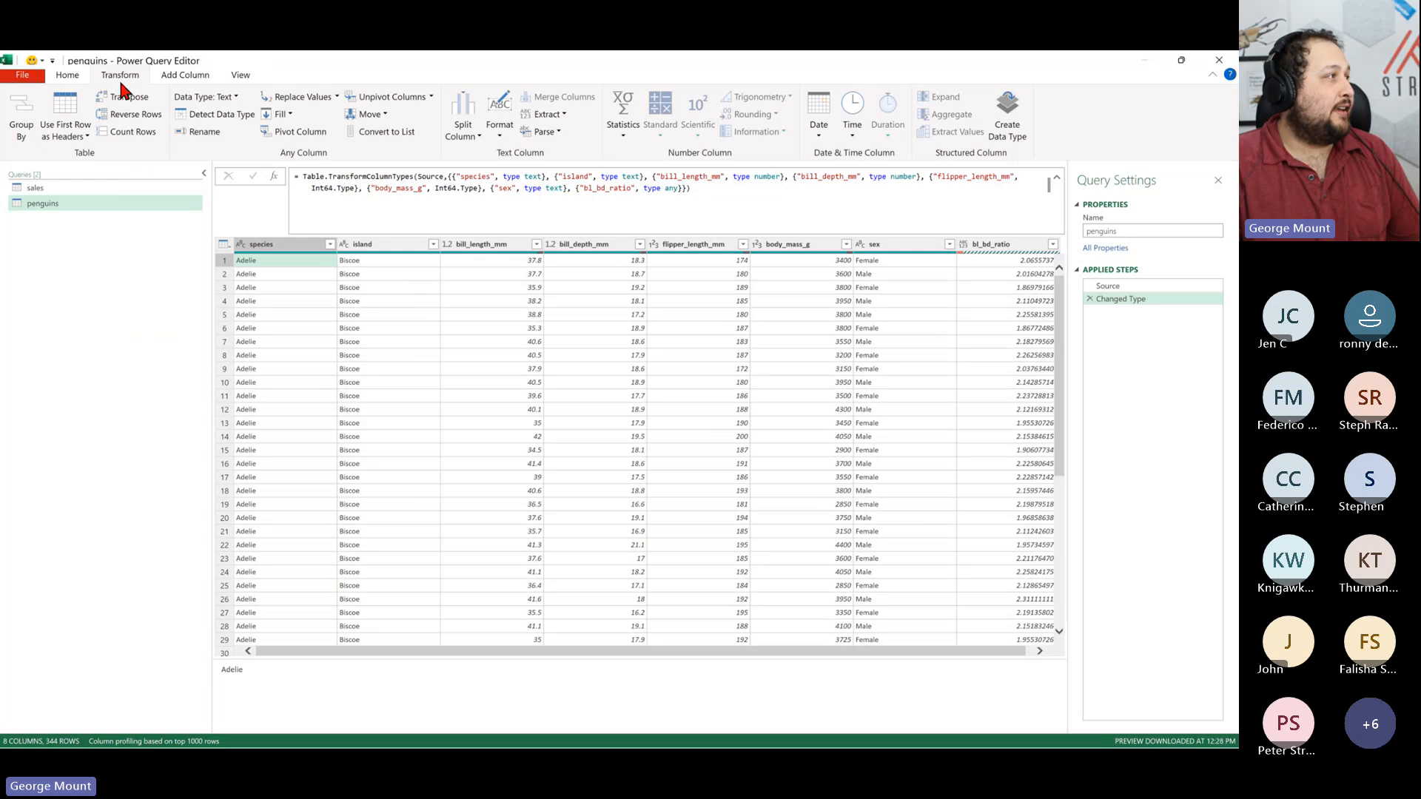
click(202, 77)
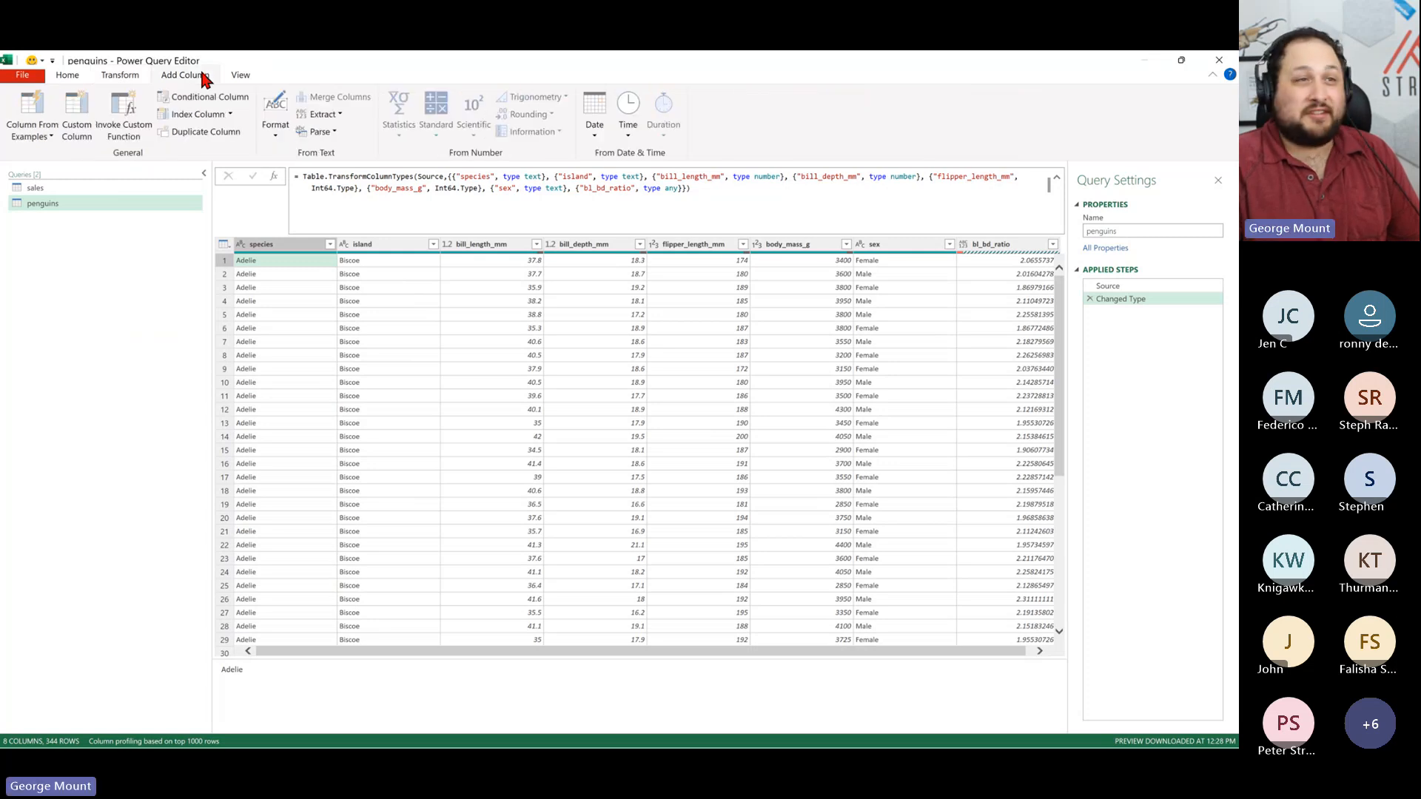
click(231, 111)
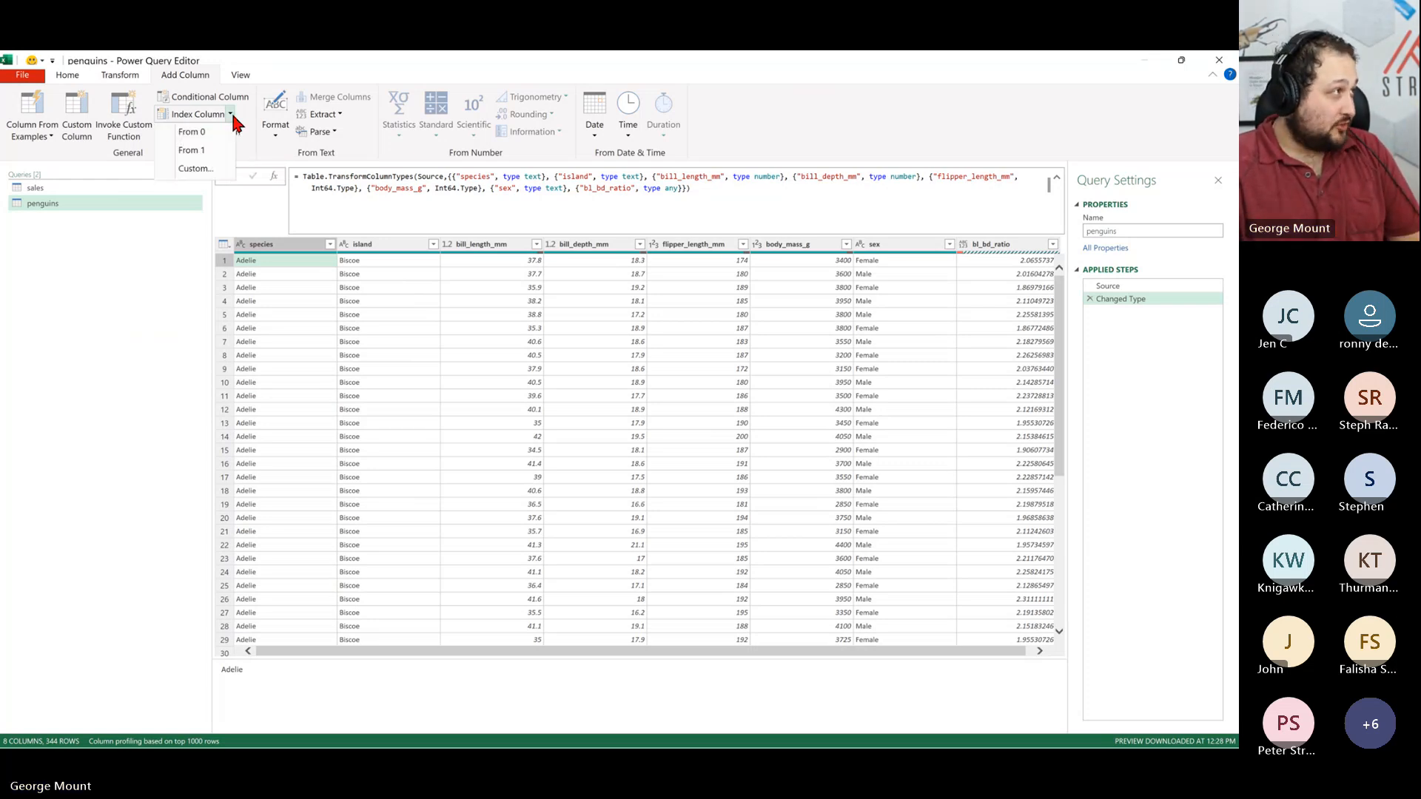
click(190, 153)
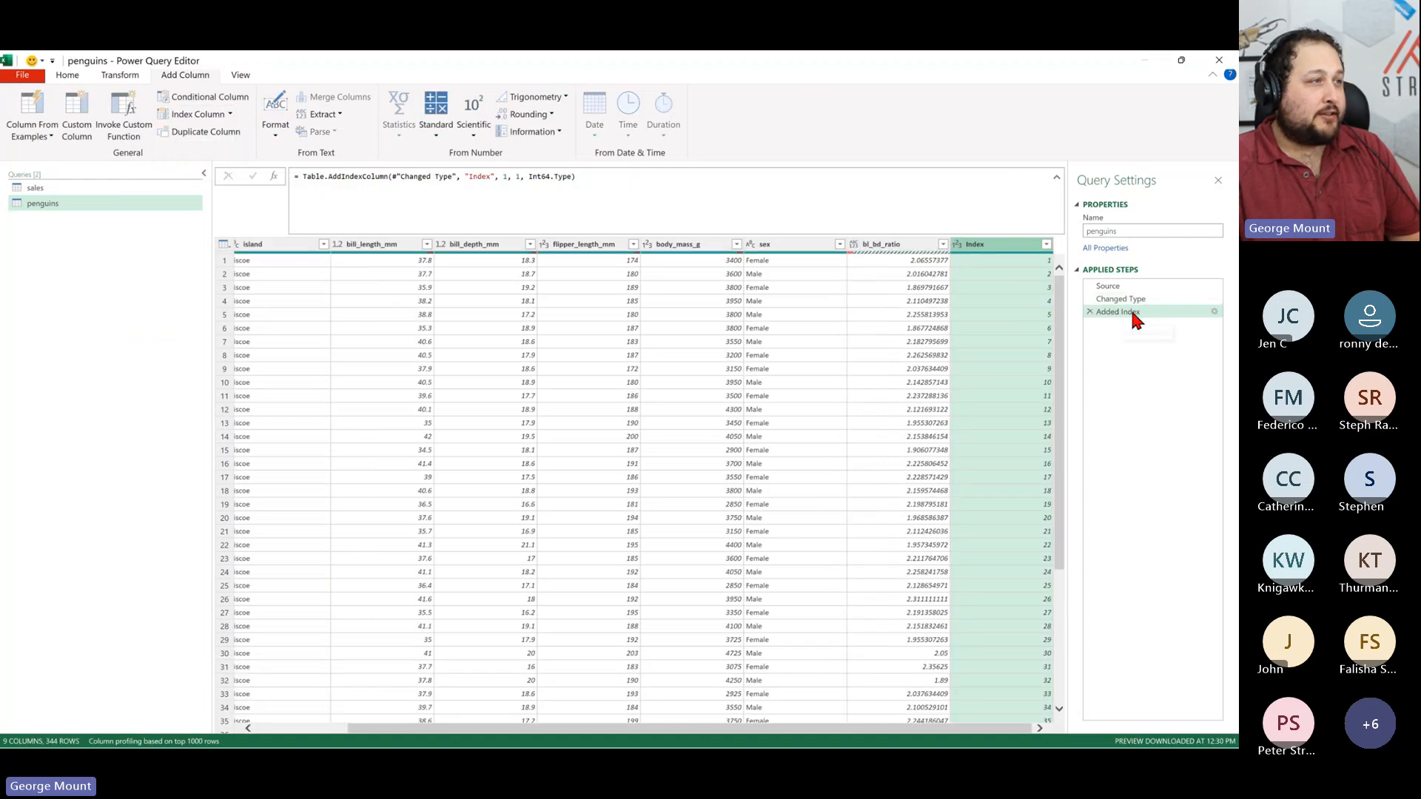
- Highlight the Table.AddIndexColumn formula of the Added Index step and enlarge the editor display for reading
drag(302, 176, 127, 190)
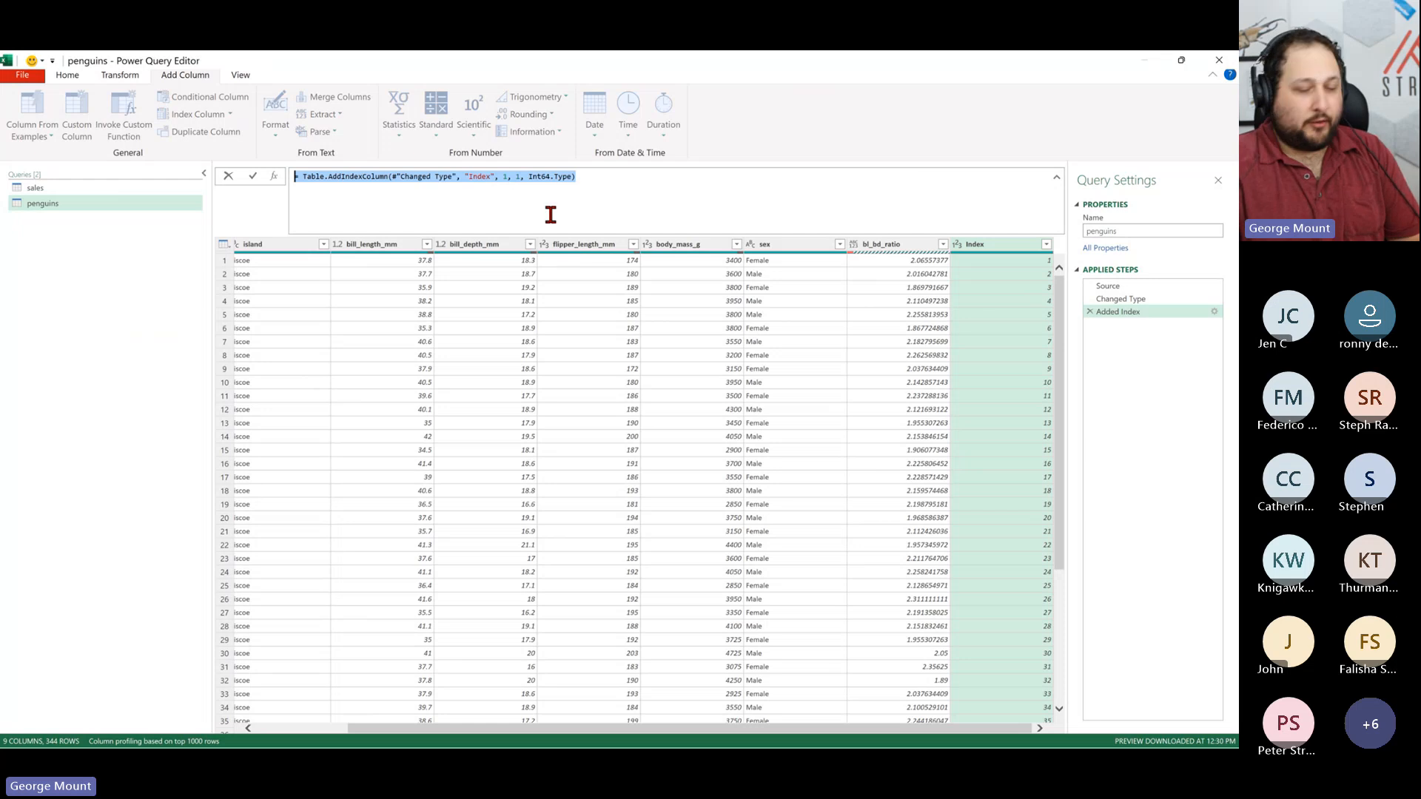
key(ctrl+plus)
key(ctrl+plus)
key(ctrl+plus)
key(ctrl+plus)
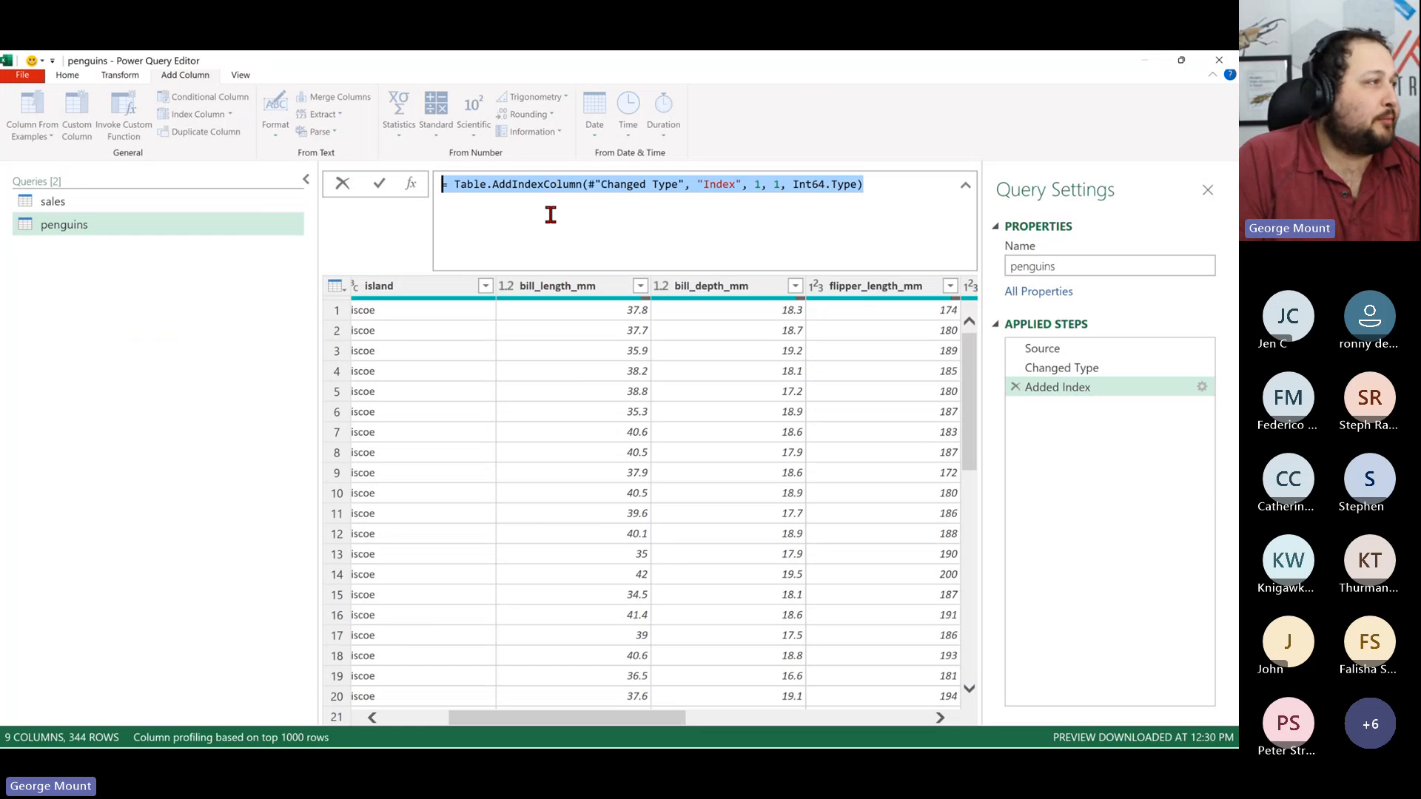
- Examine the function name and arguments in the Table.AddIndexColumn formula of the Added Index step
click(568, 183)
mouse_move(596, 193)
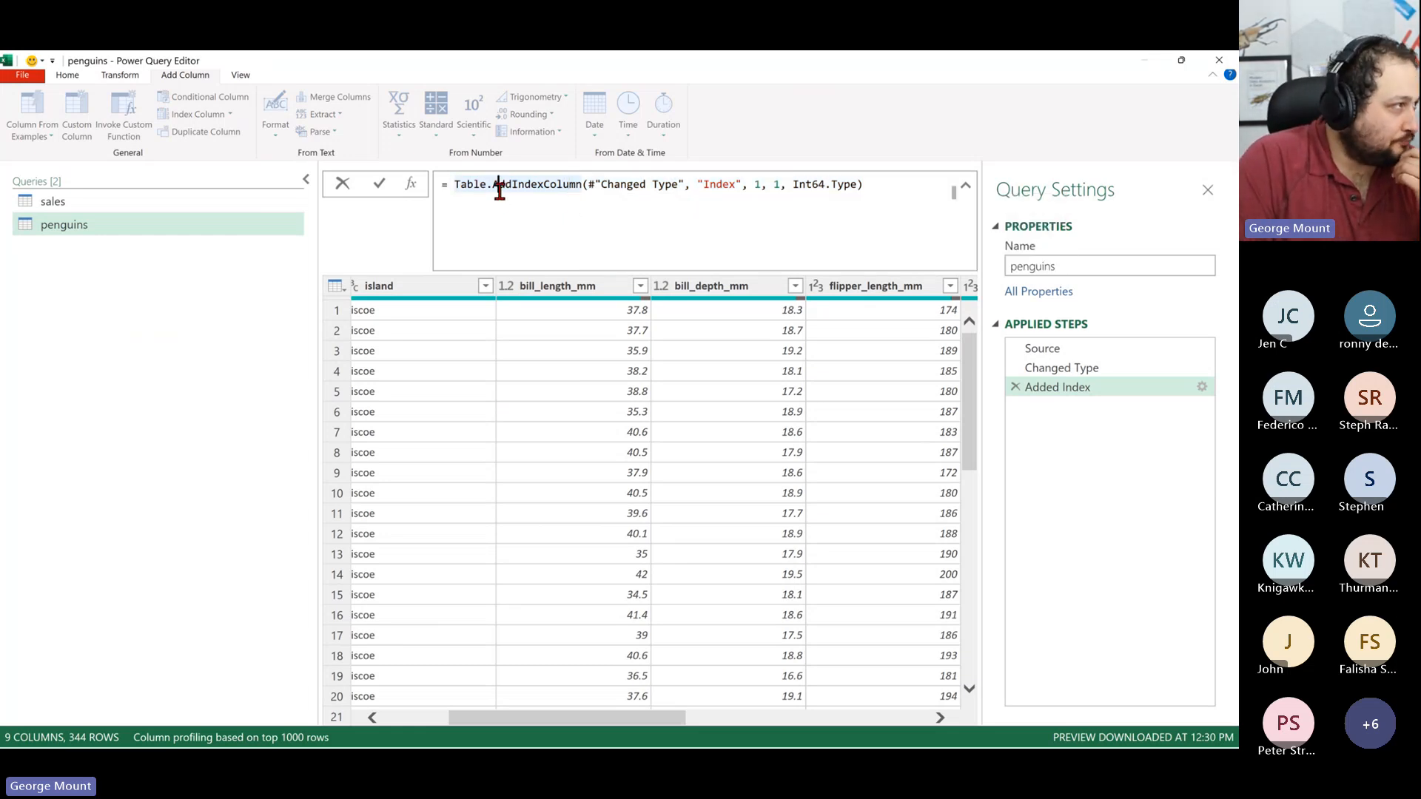
click(794, 224)
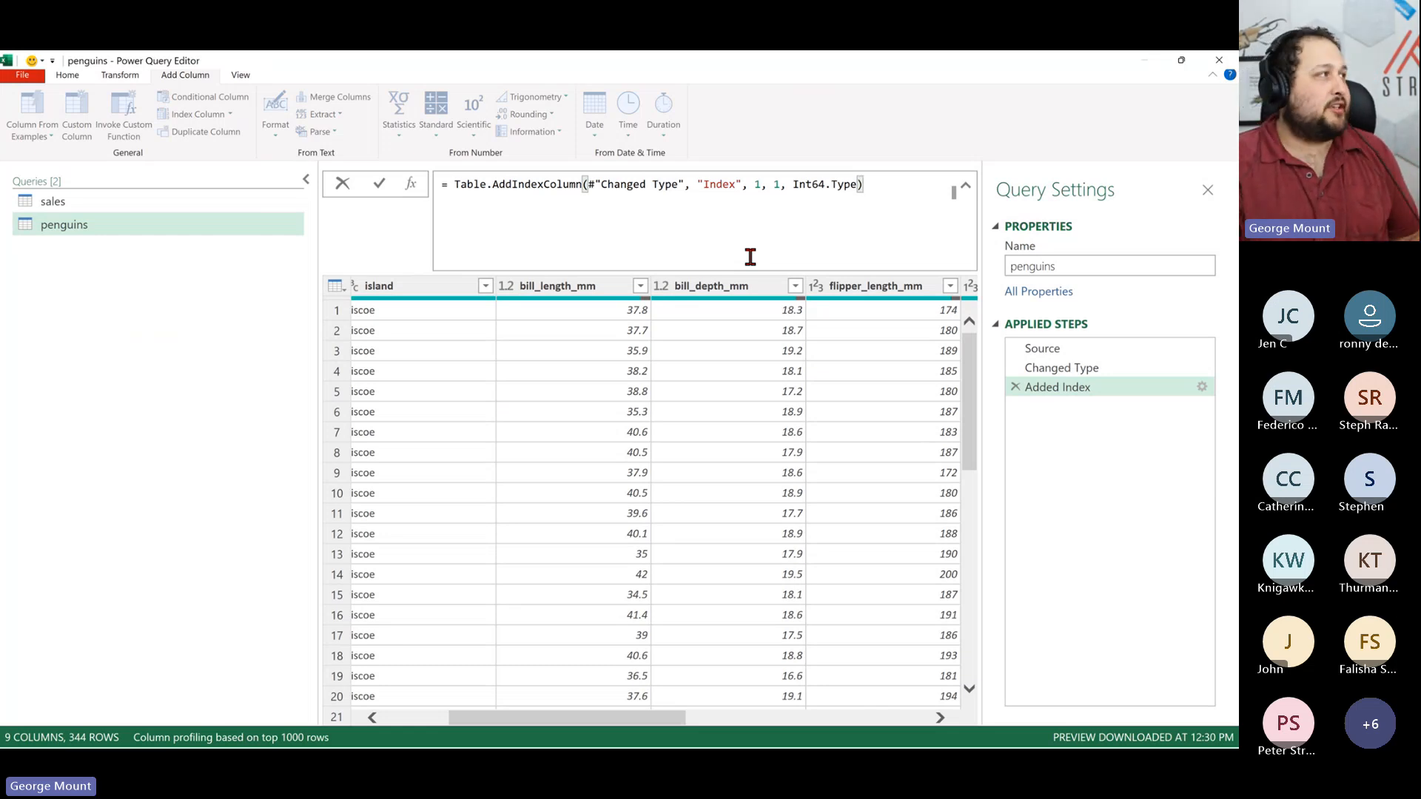
click(693, 436)
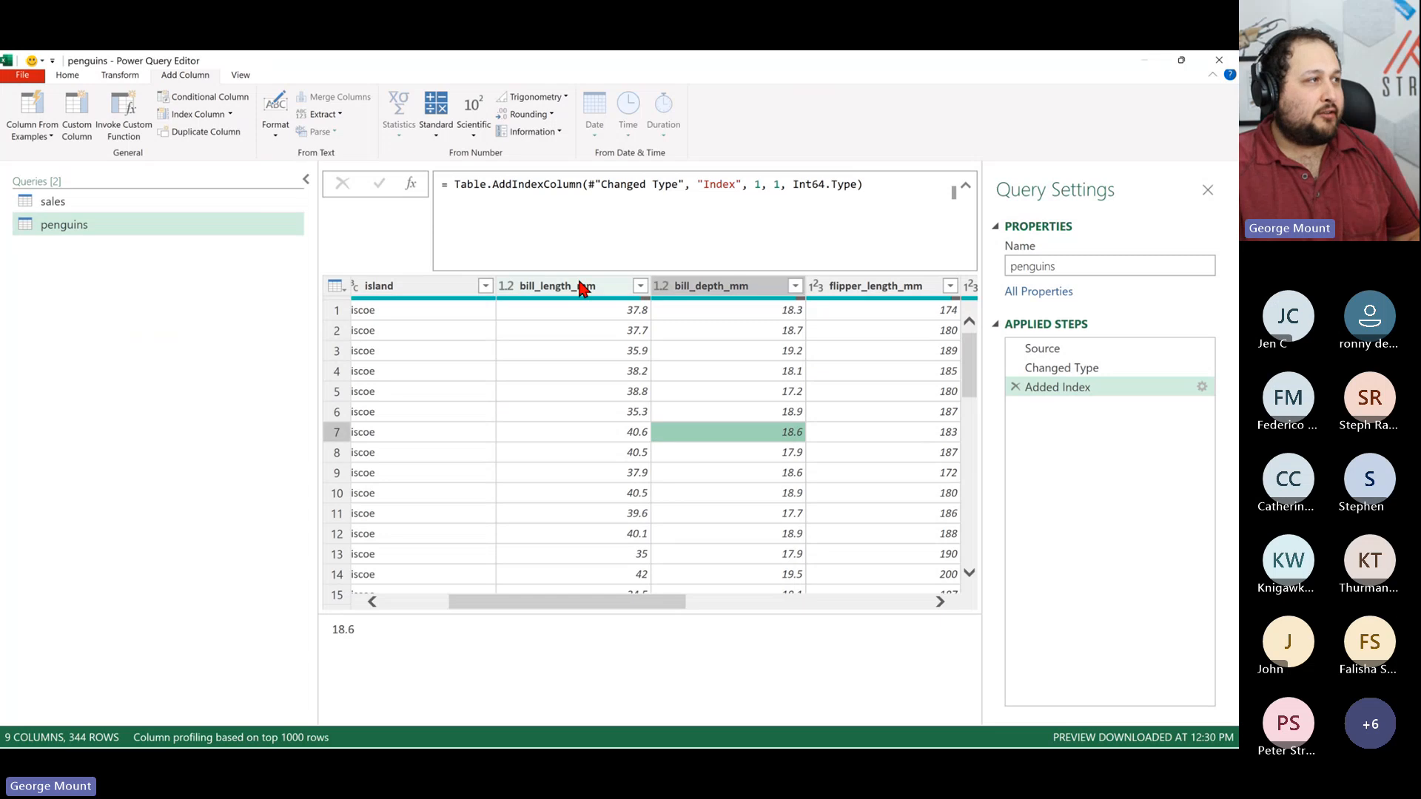
drag(486, 185, 825, 163)
click(770, 457)
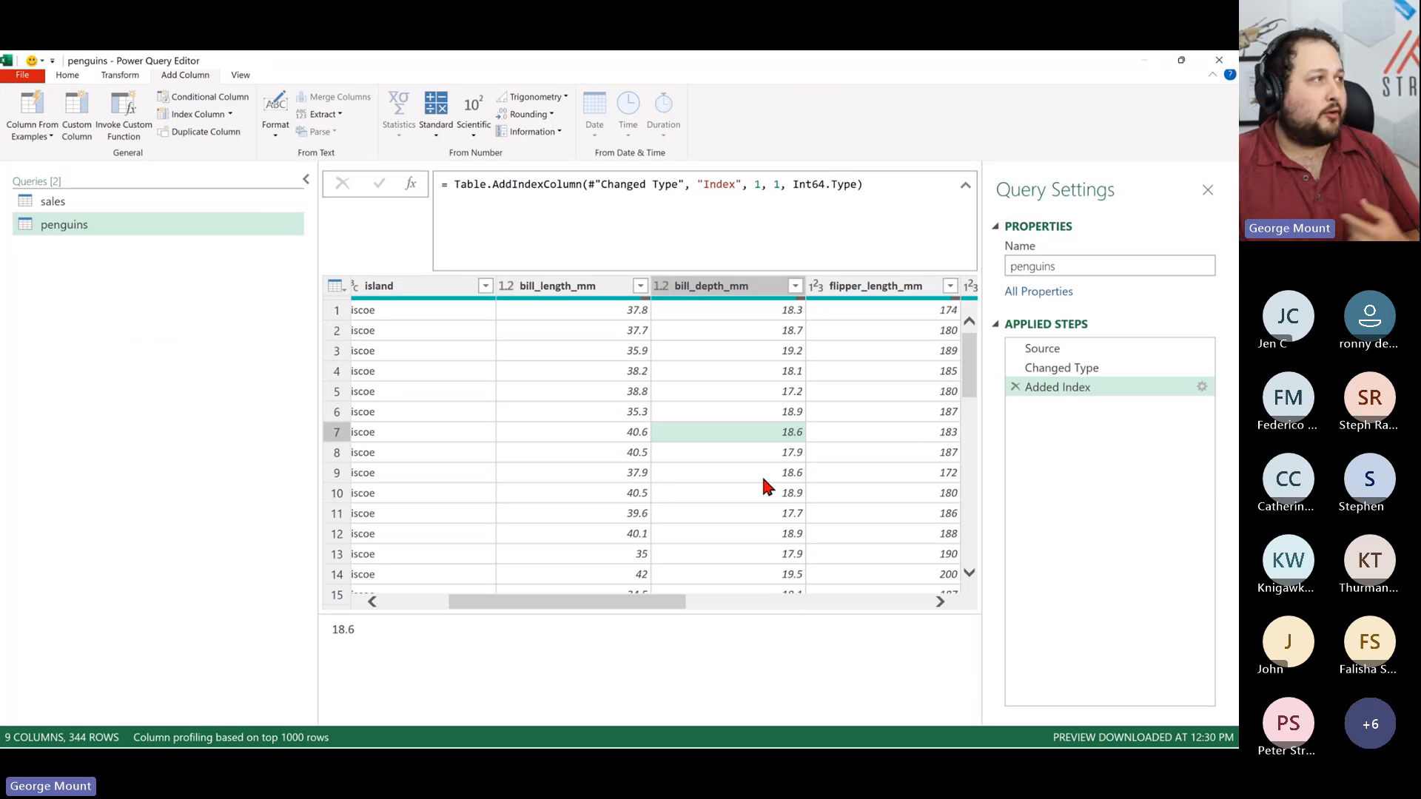
- Toggle the formula bar display and leave it hidden in the Power Query Editor
click(250, 77)
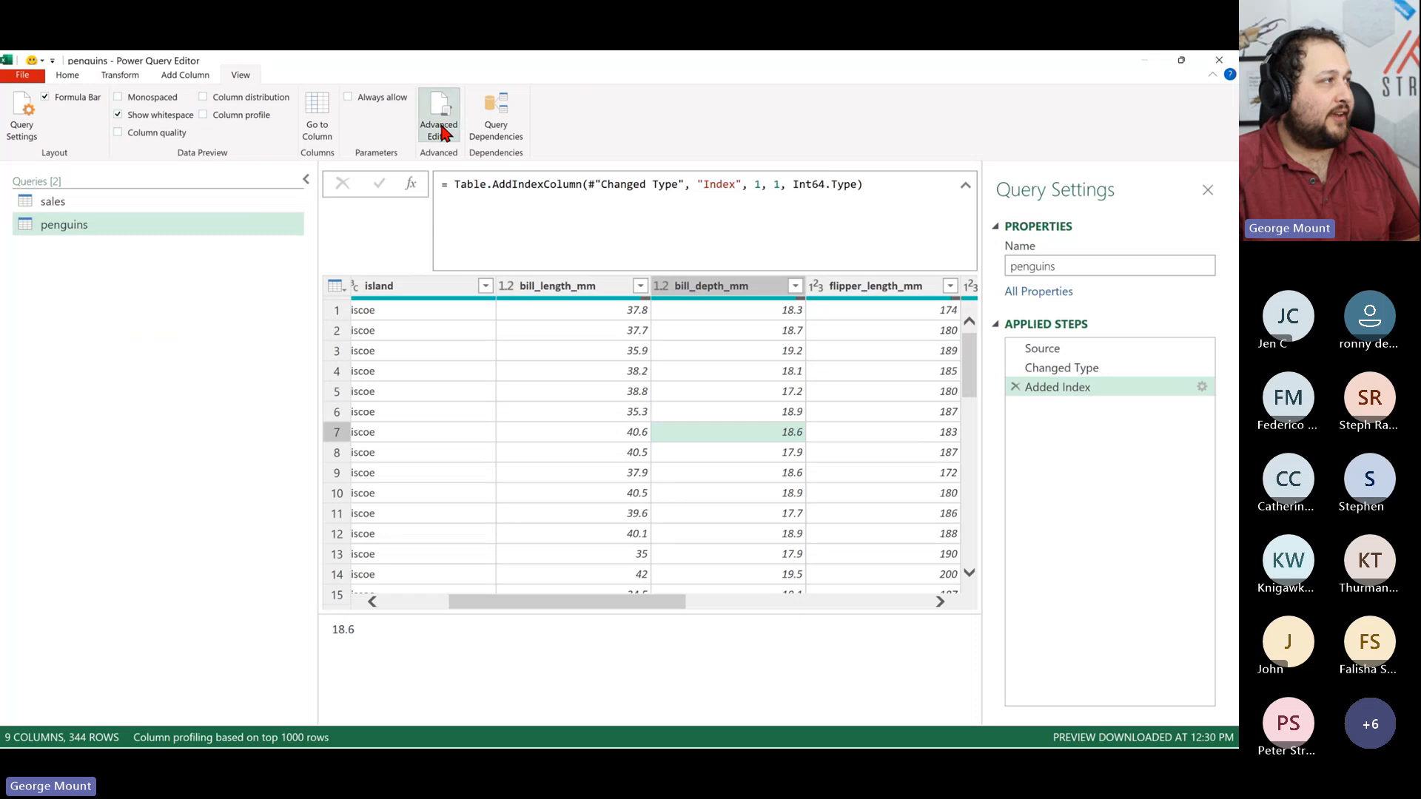
click(46, 98)
click(65, 103)
click(65, 105)
click(64, 104)
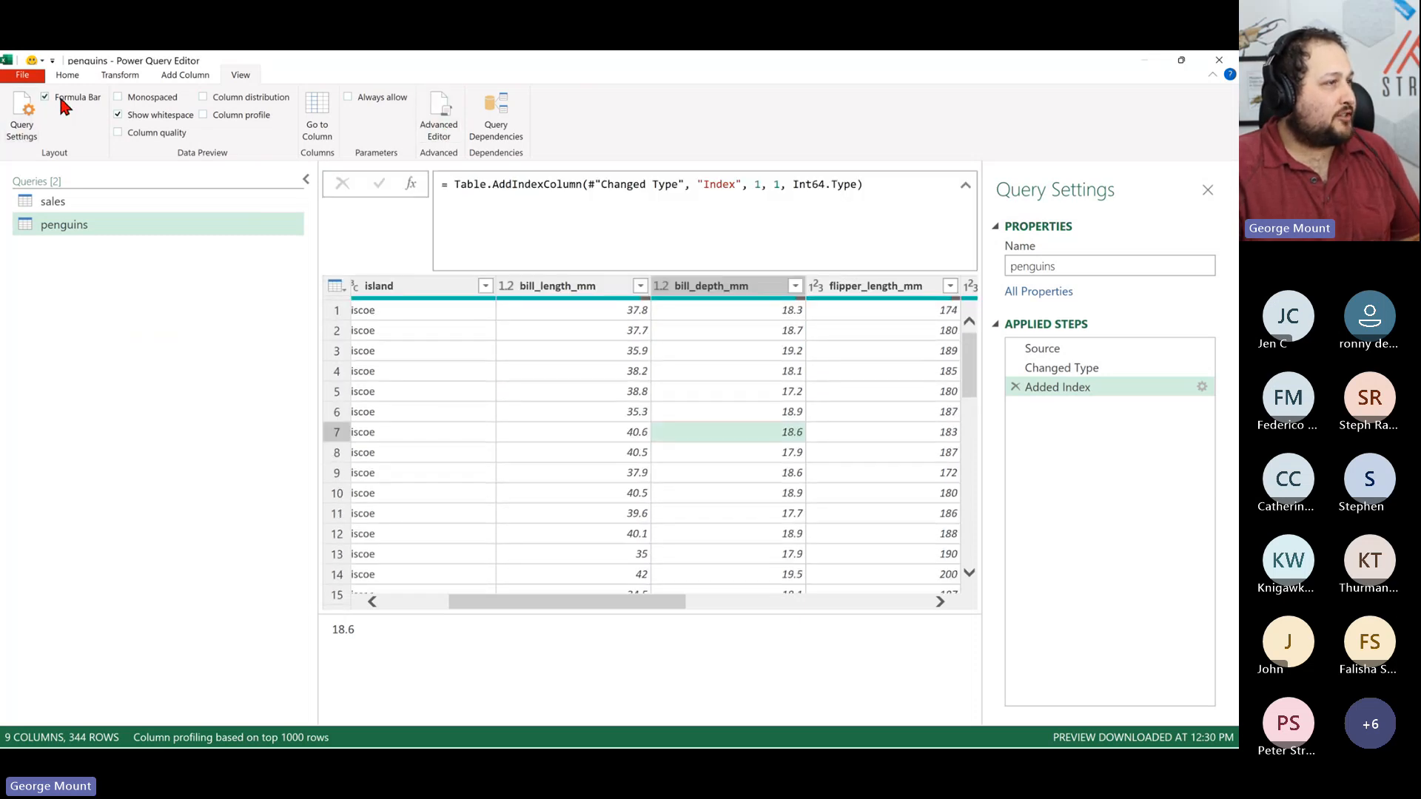
click(74, 102)
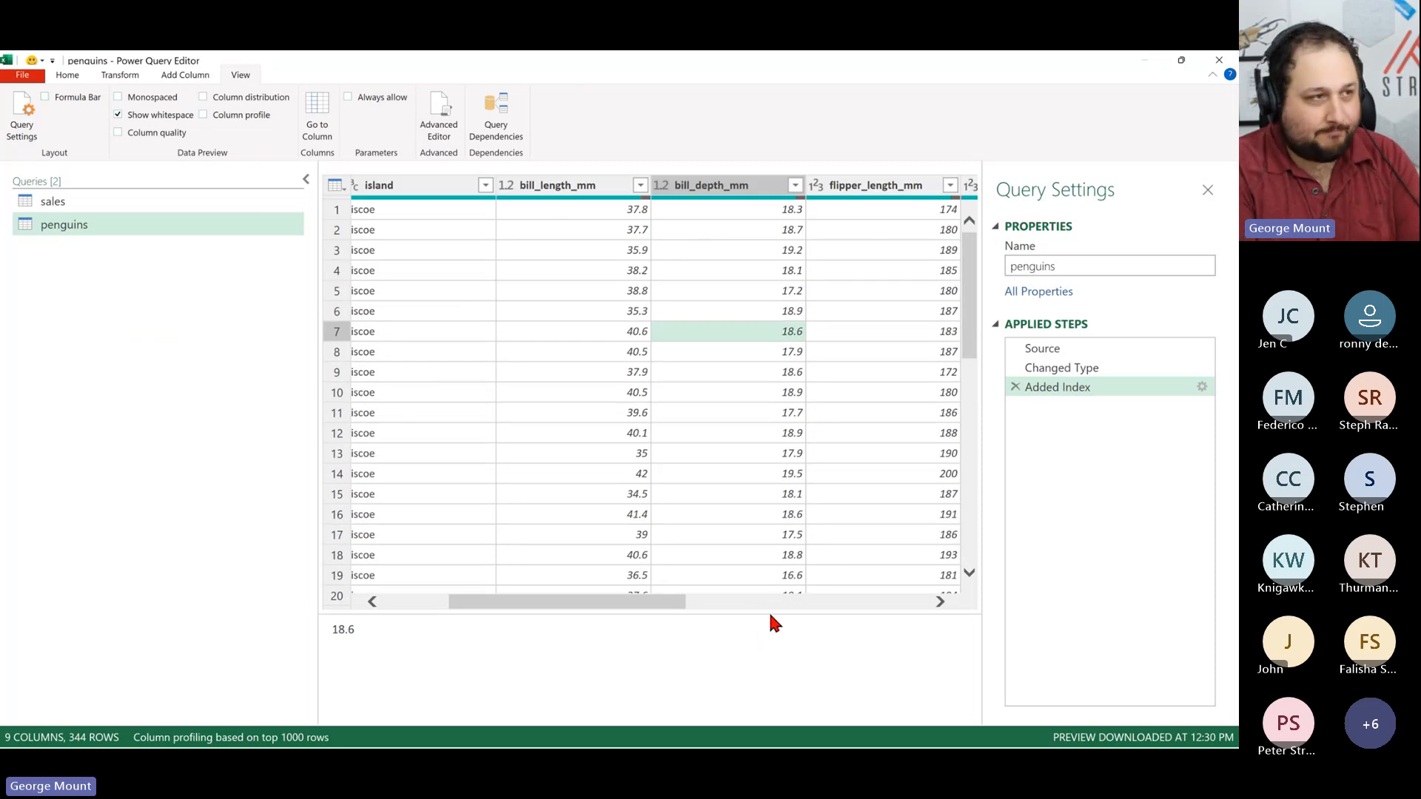
- Shrink the main editor display, open the penguins query's code in the Advanced Editor and enlarge its text for reading
key(ctrl+minus)
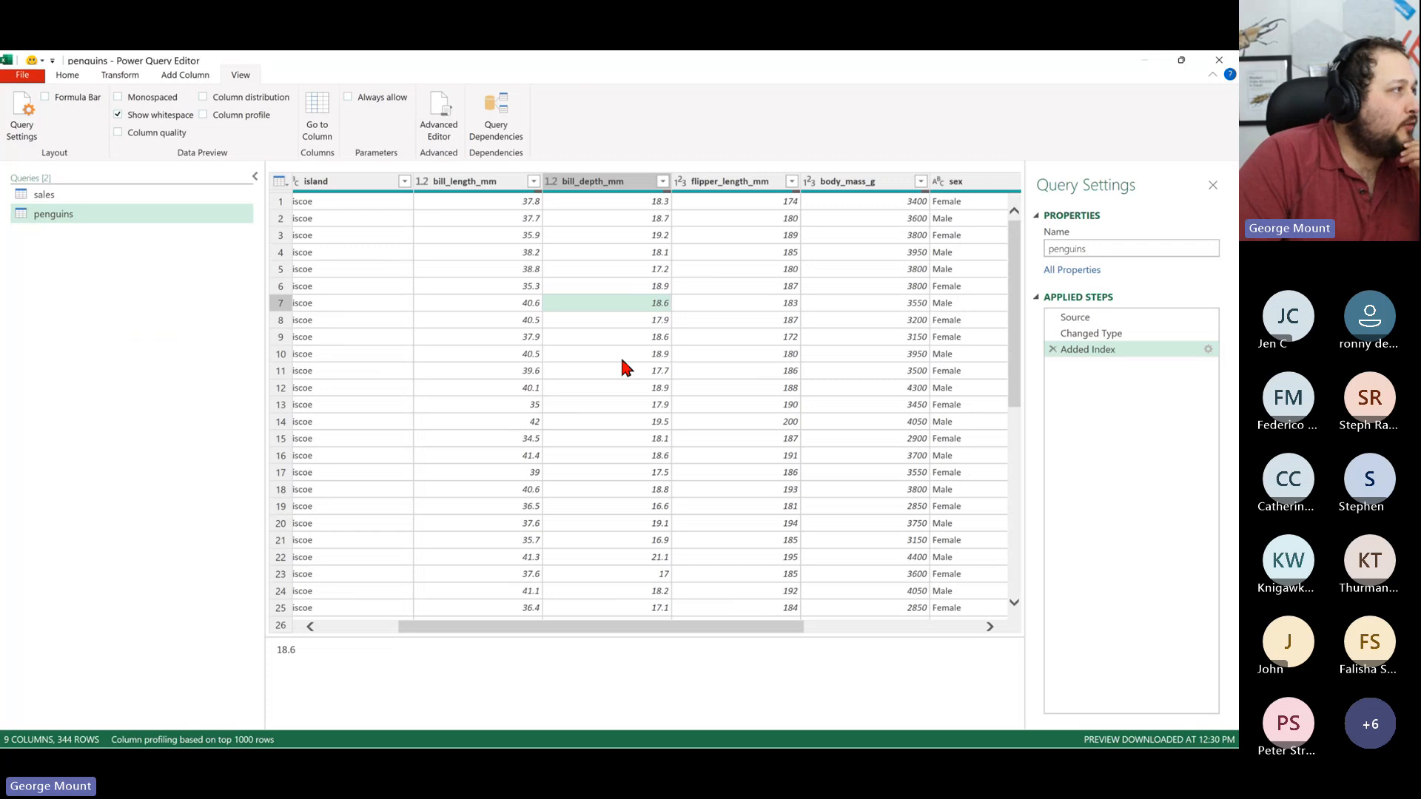
click(440, 114)
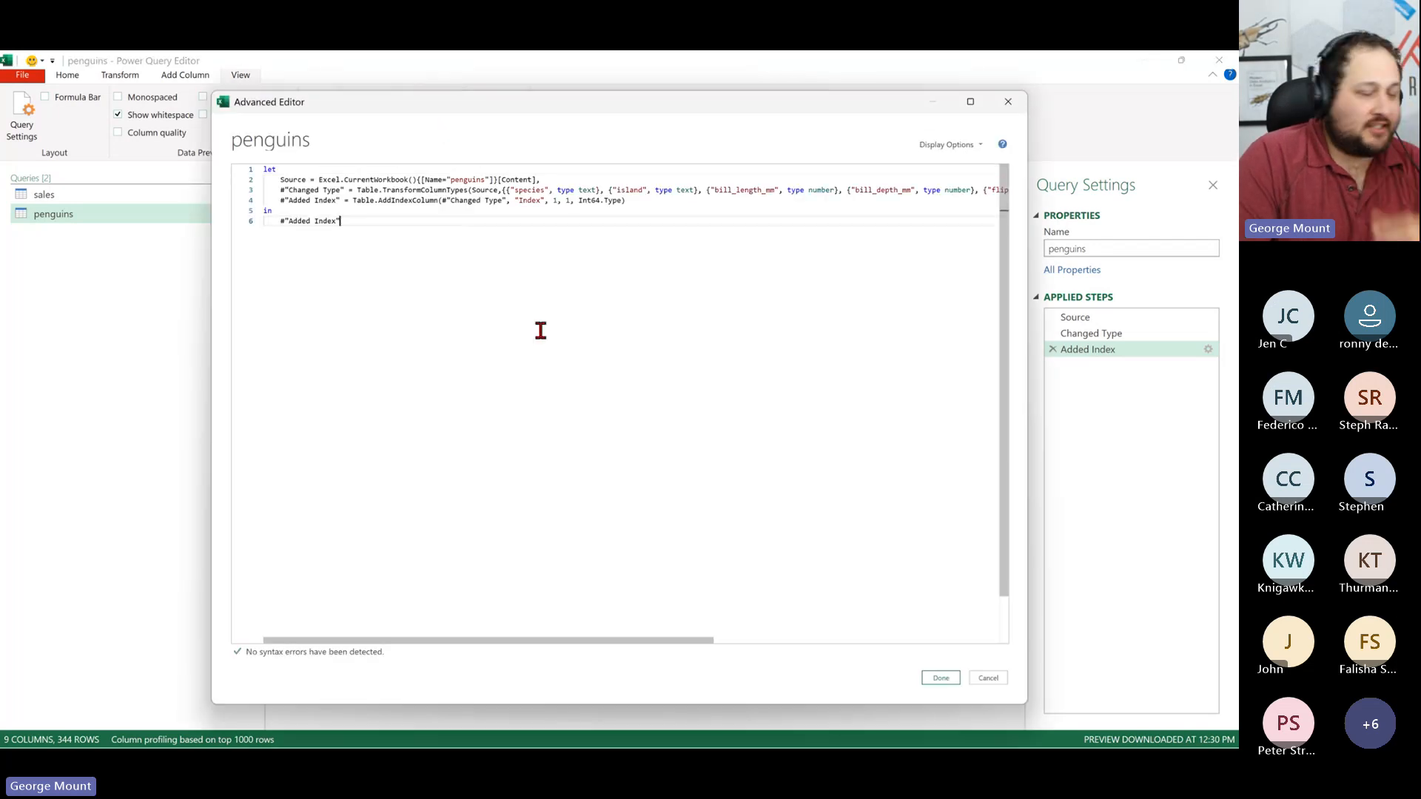
key(ctrl+shift+plus)
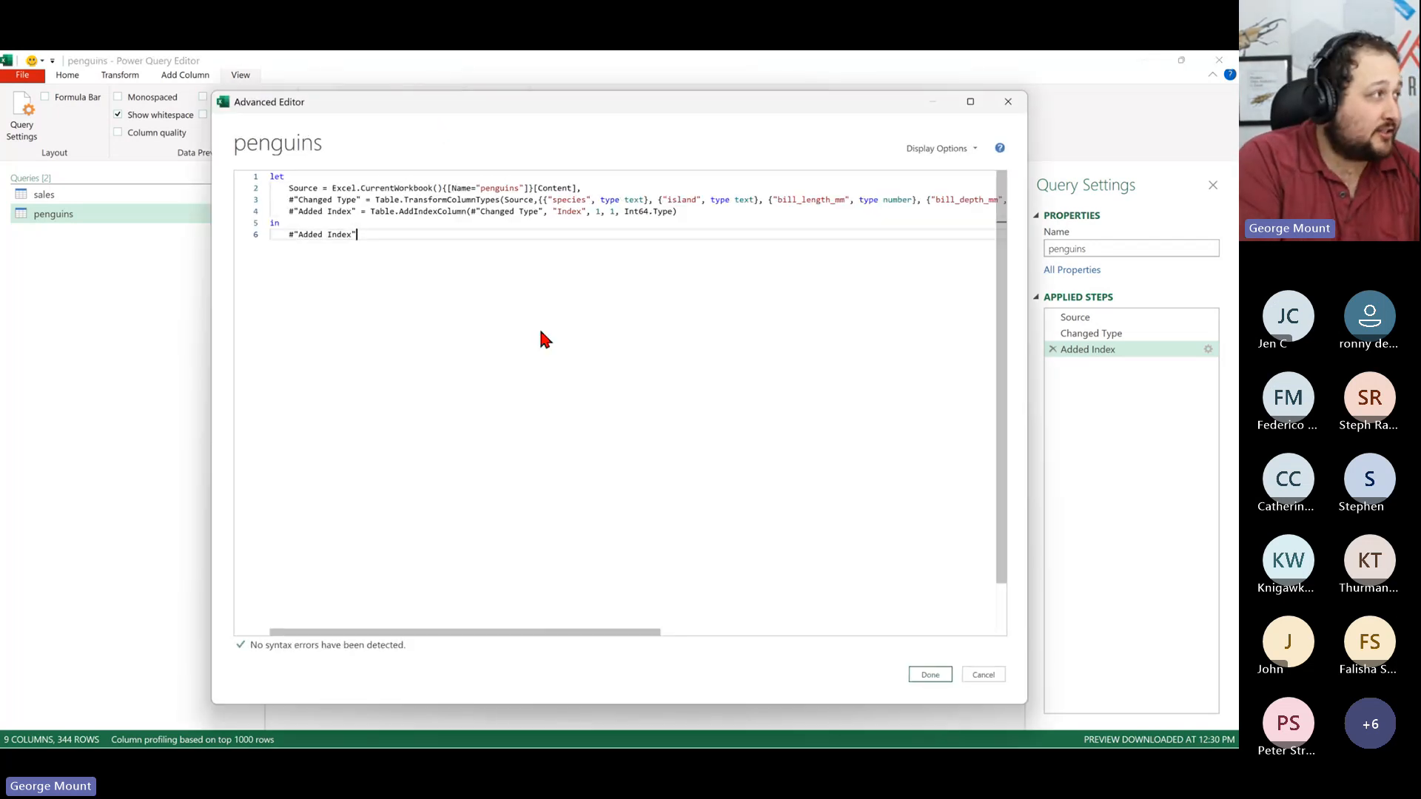
key(ctrl+shift+plus)
key(ctrl+shift+plus)
key(ctrl+shift+plus)
key(ctrl+shift+plus)
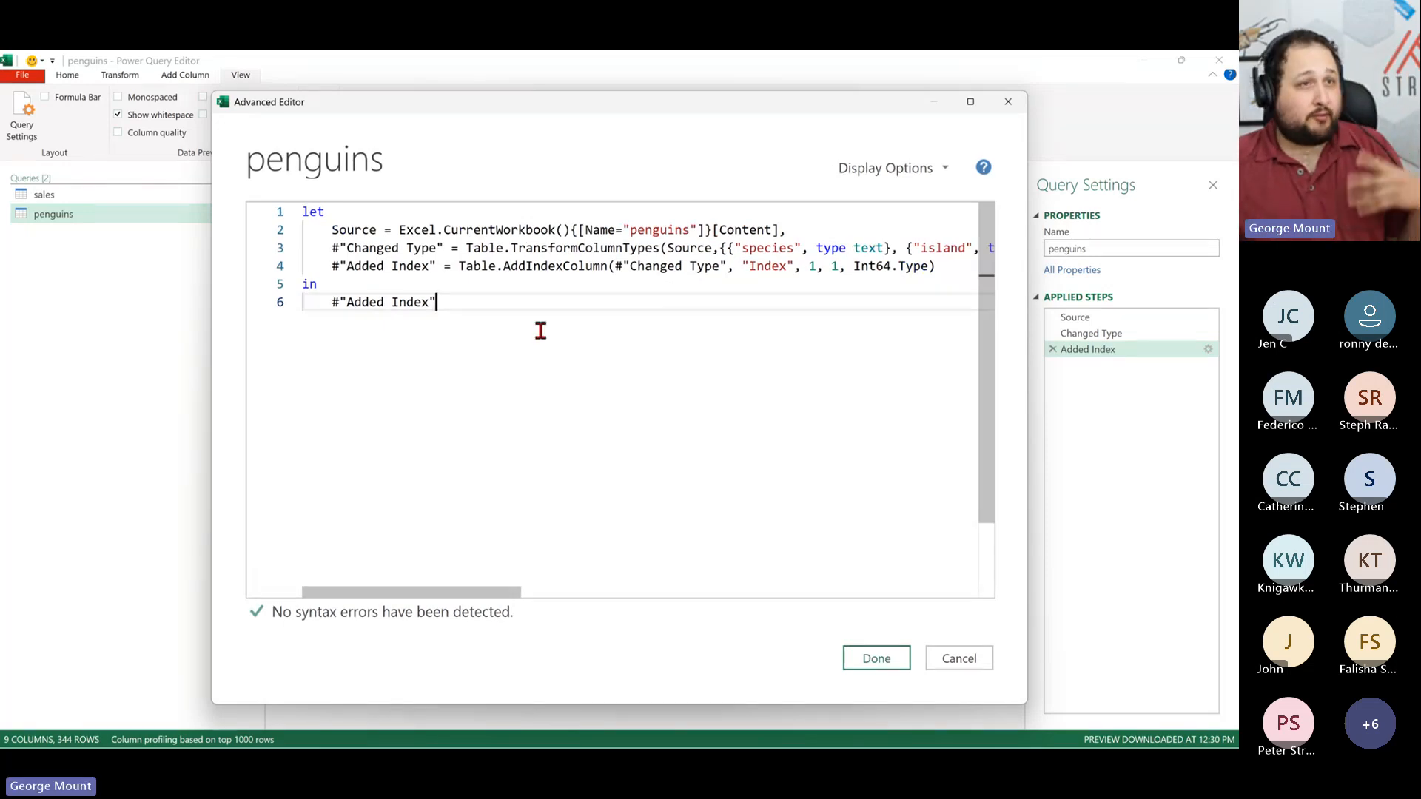
- Highlight the step lines of the penguins M code, pointing out the Changed Type step name
drag(541, 331, 171, 213)
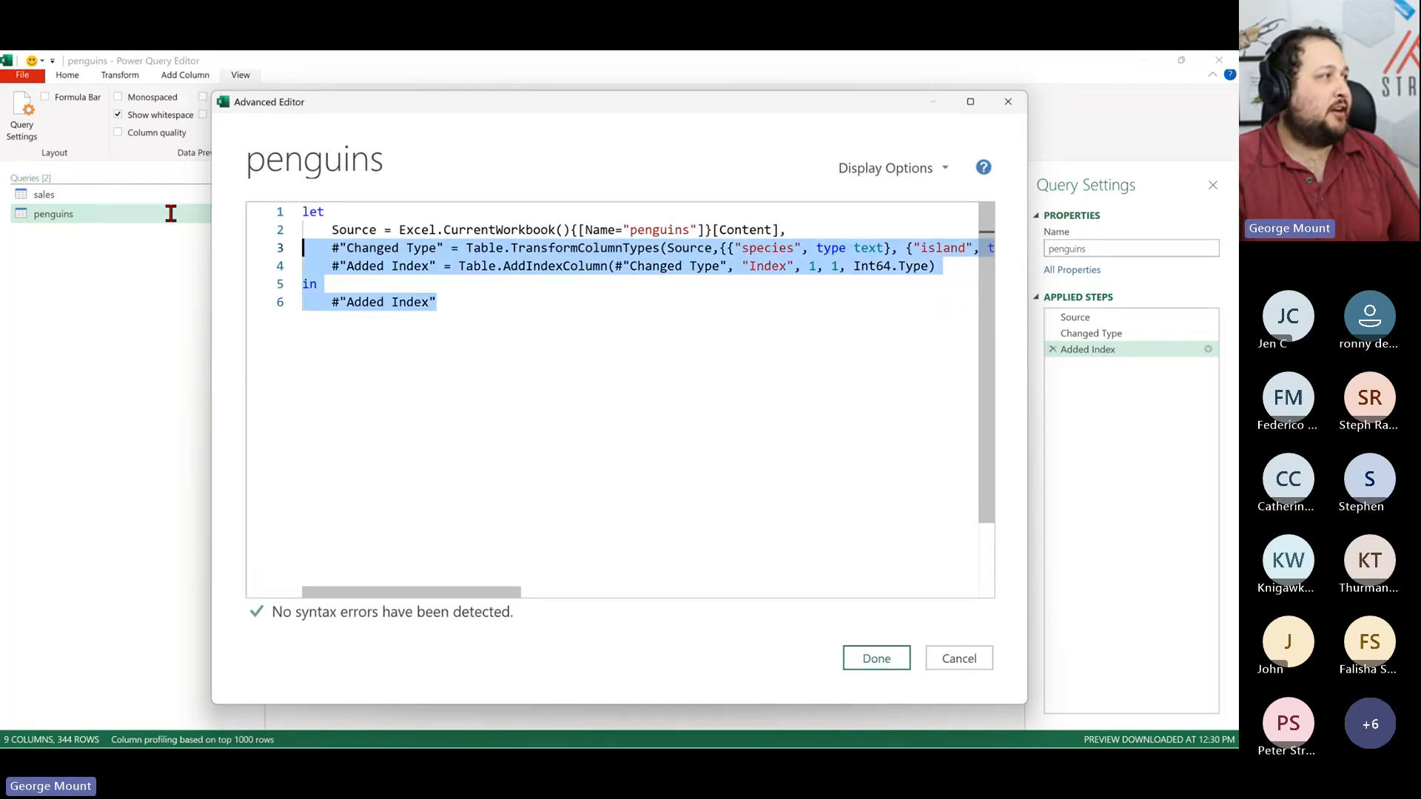
click(509, 318)
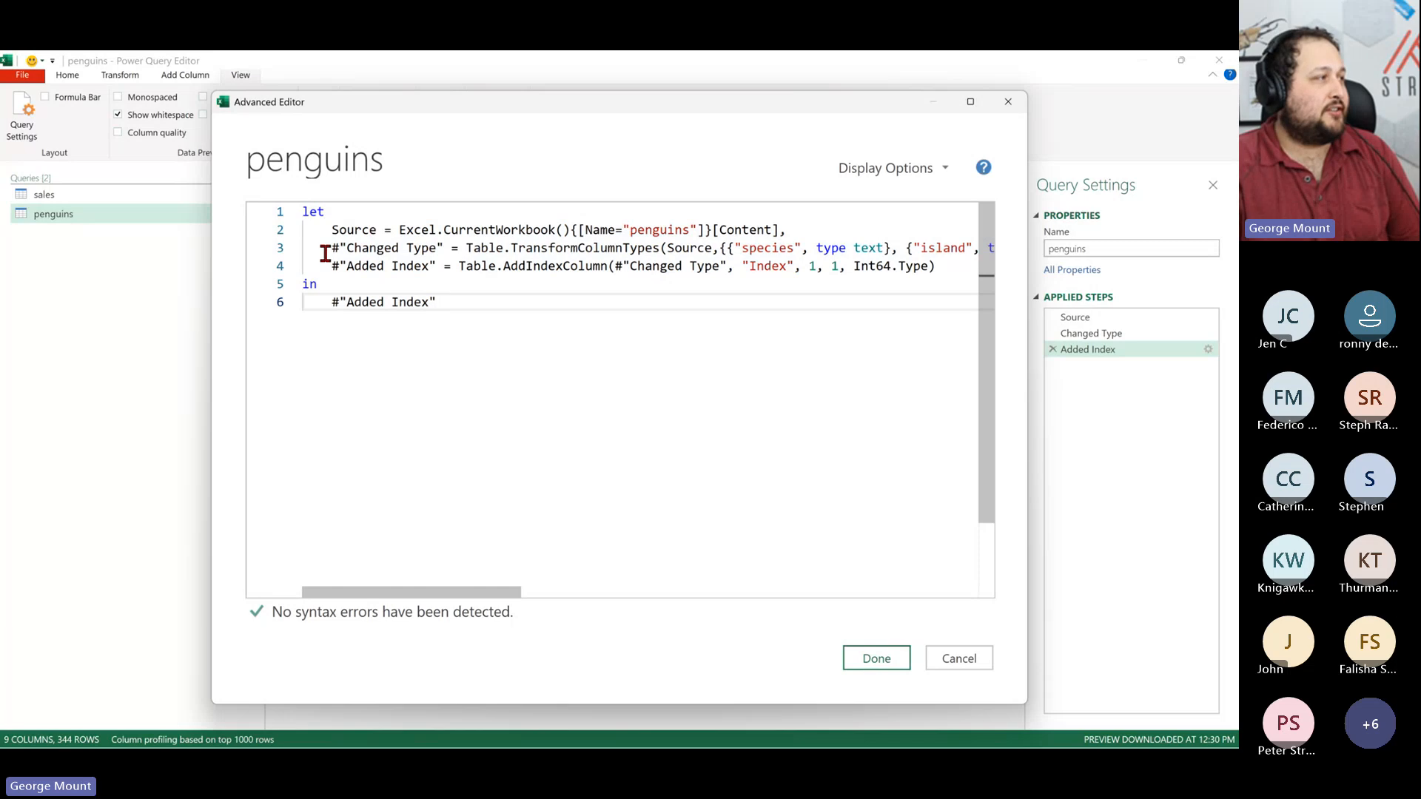
drag(337, 250, 433, 251)
click(436, 250)
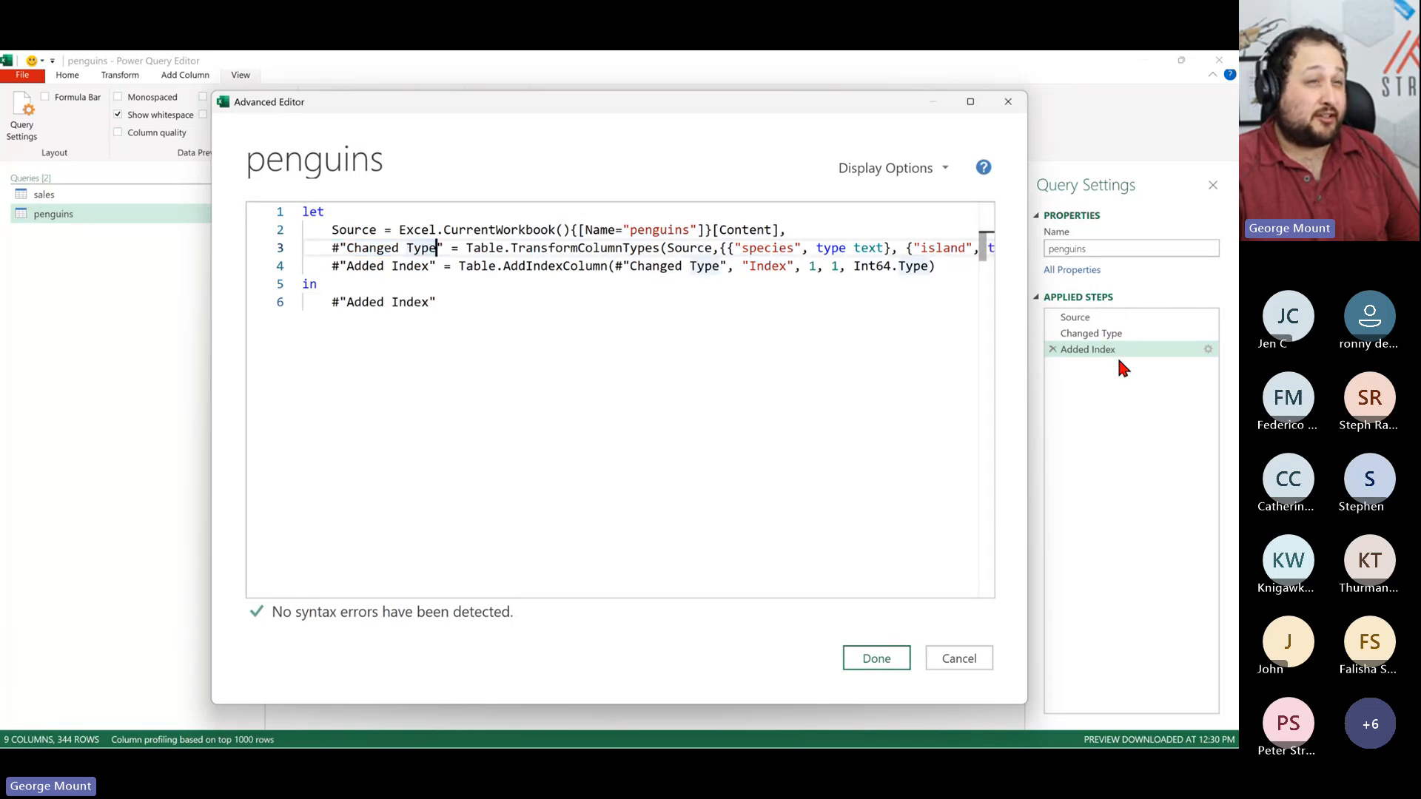
click(597, 295)
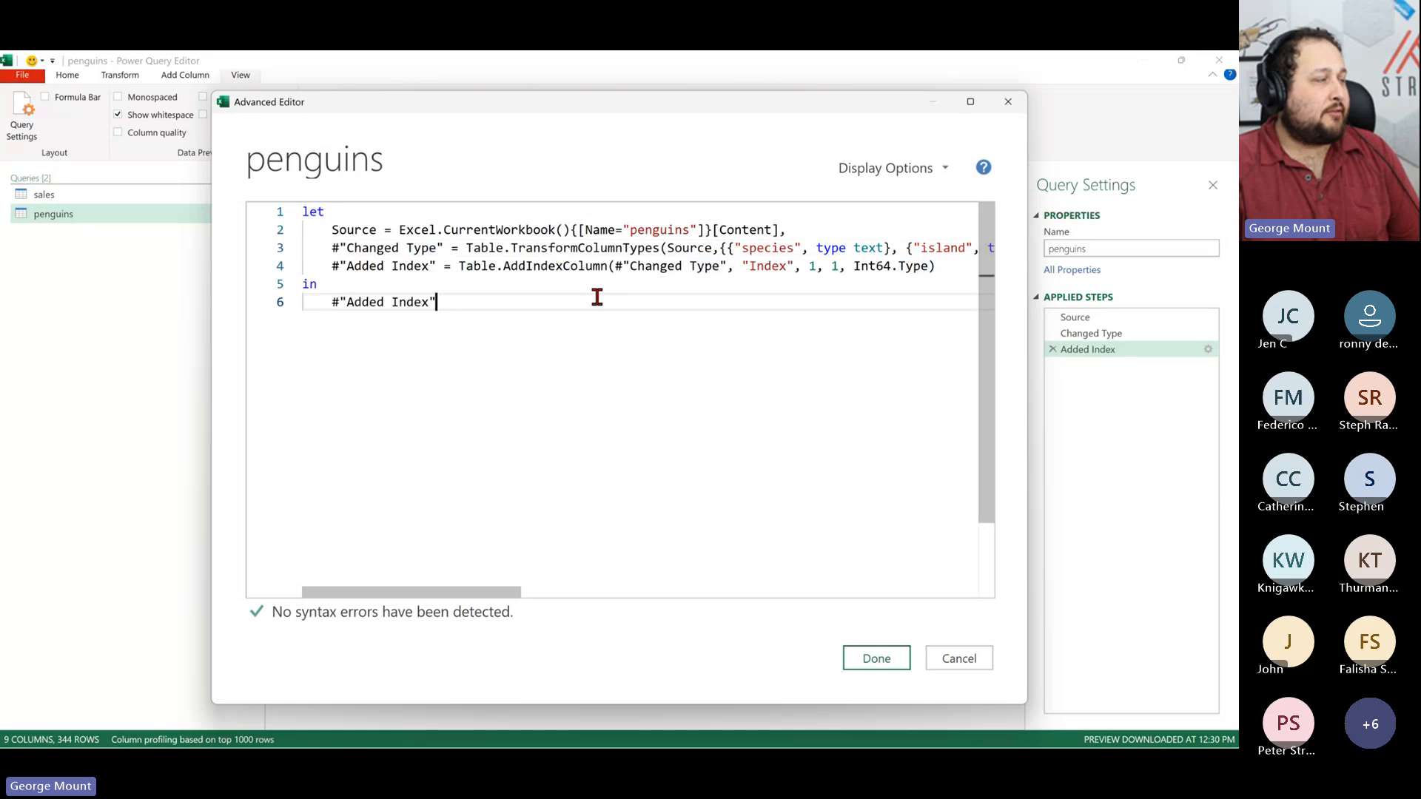
shift+click(406, 231)
click(534, 336)
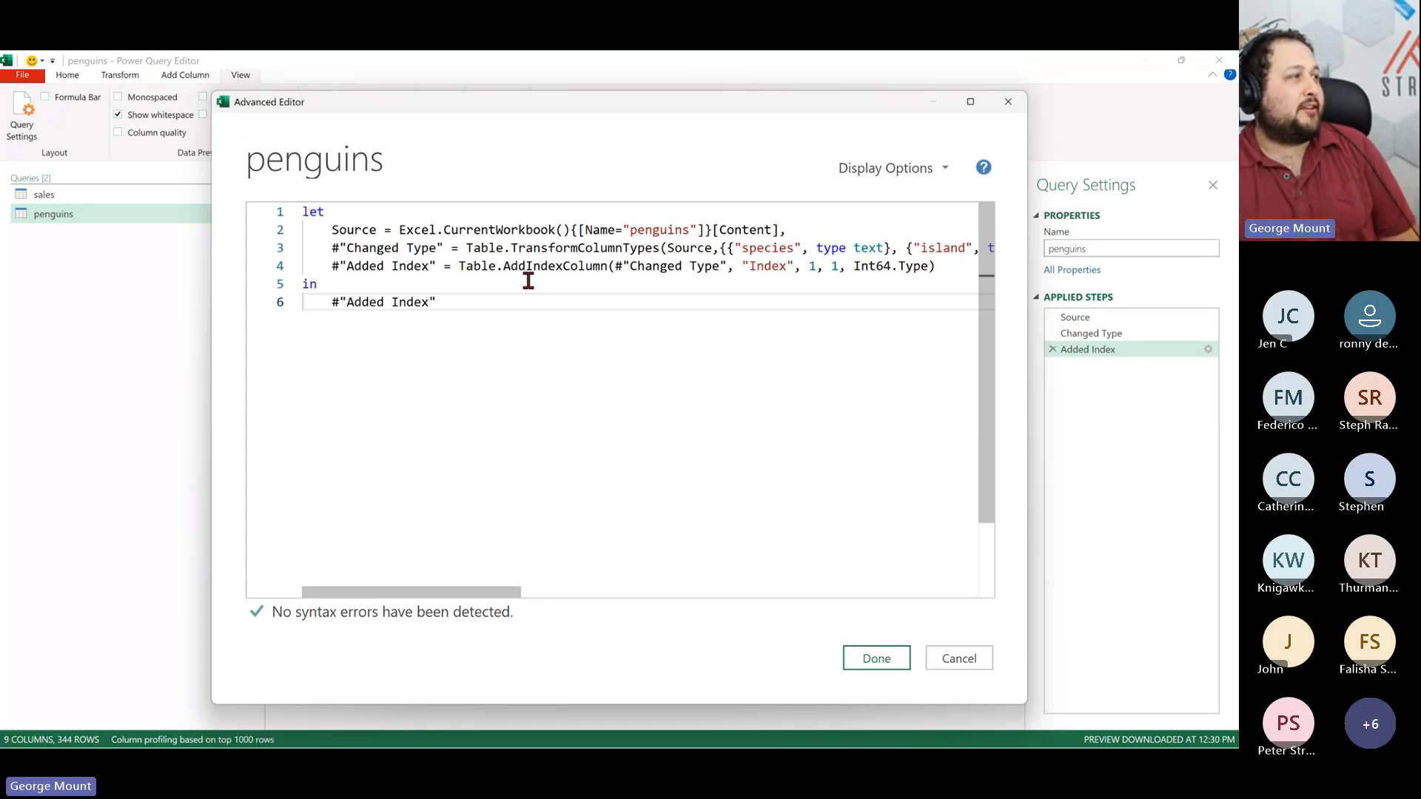
- Highlight the entire penguins M code from let to the final step, and close the Advanced Editor without changes
drag(530, 300, 174, 225)
key(ctrl+a)
click(508, 310)
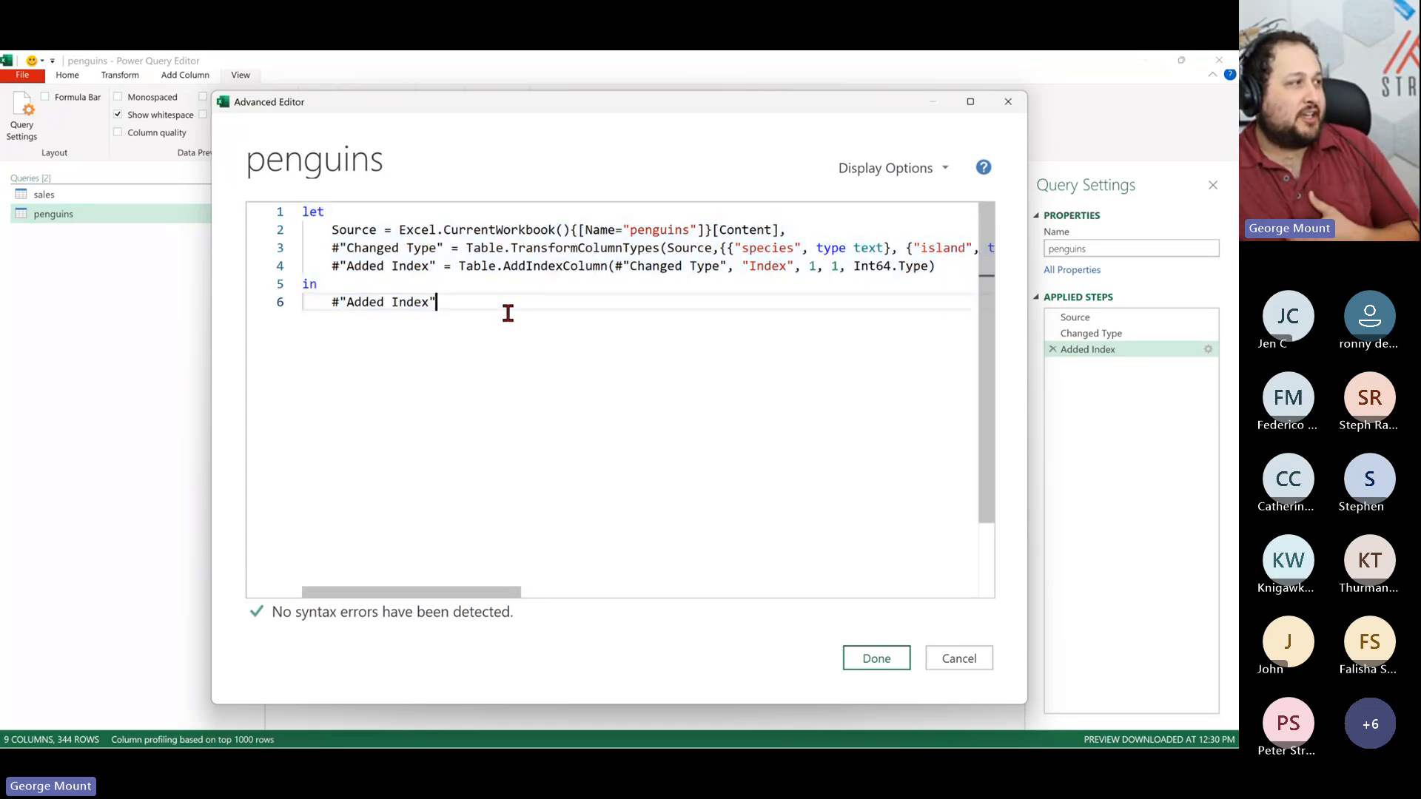
key(ctrl+a)
click(646, 354)
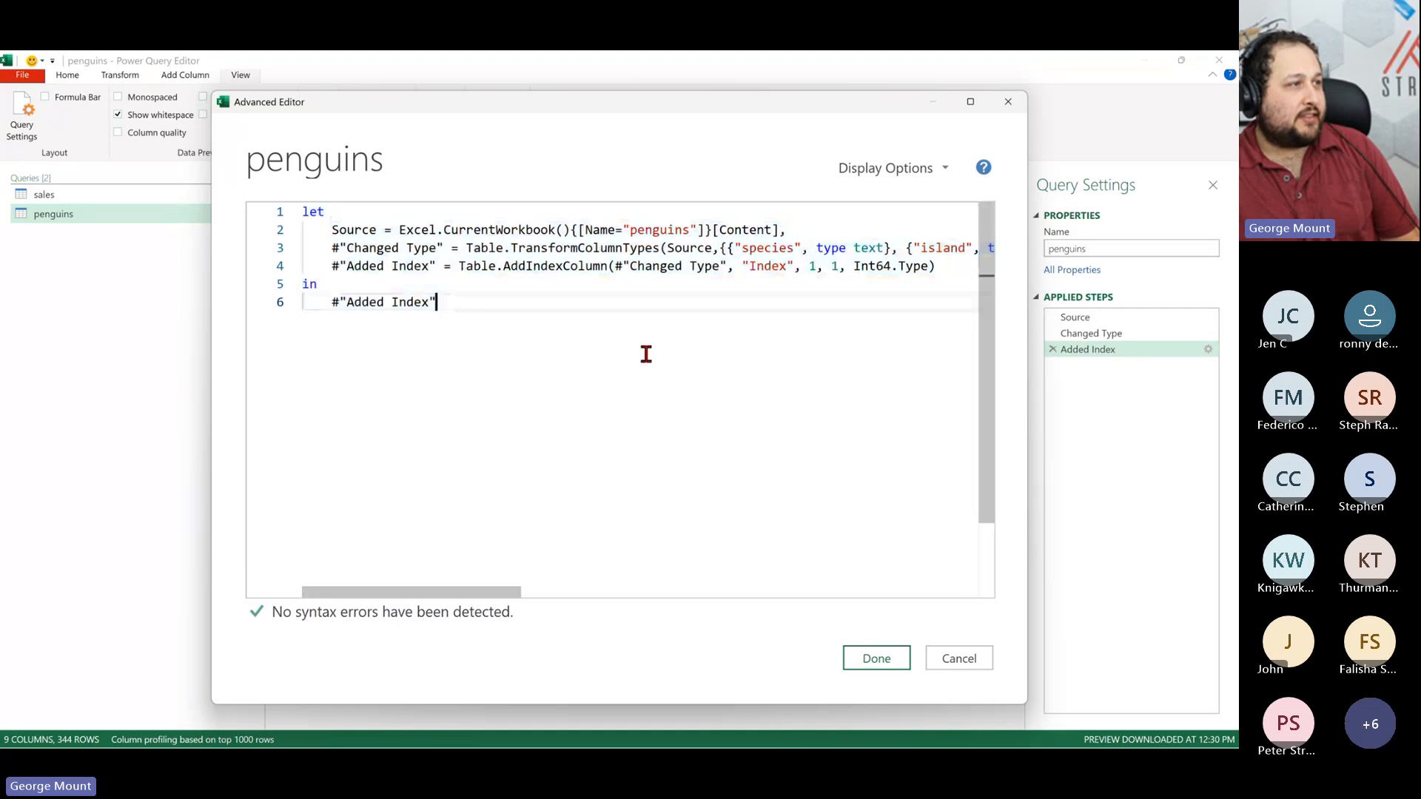
key(ctrl+a)
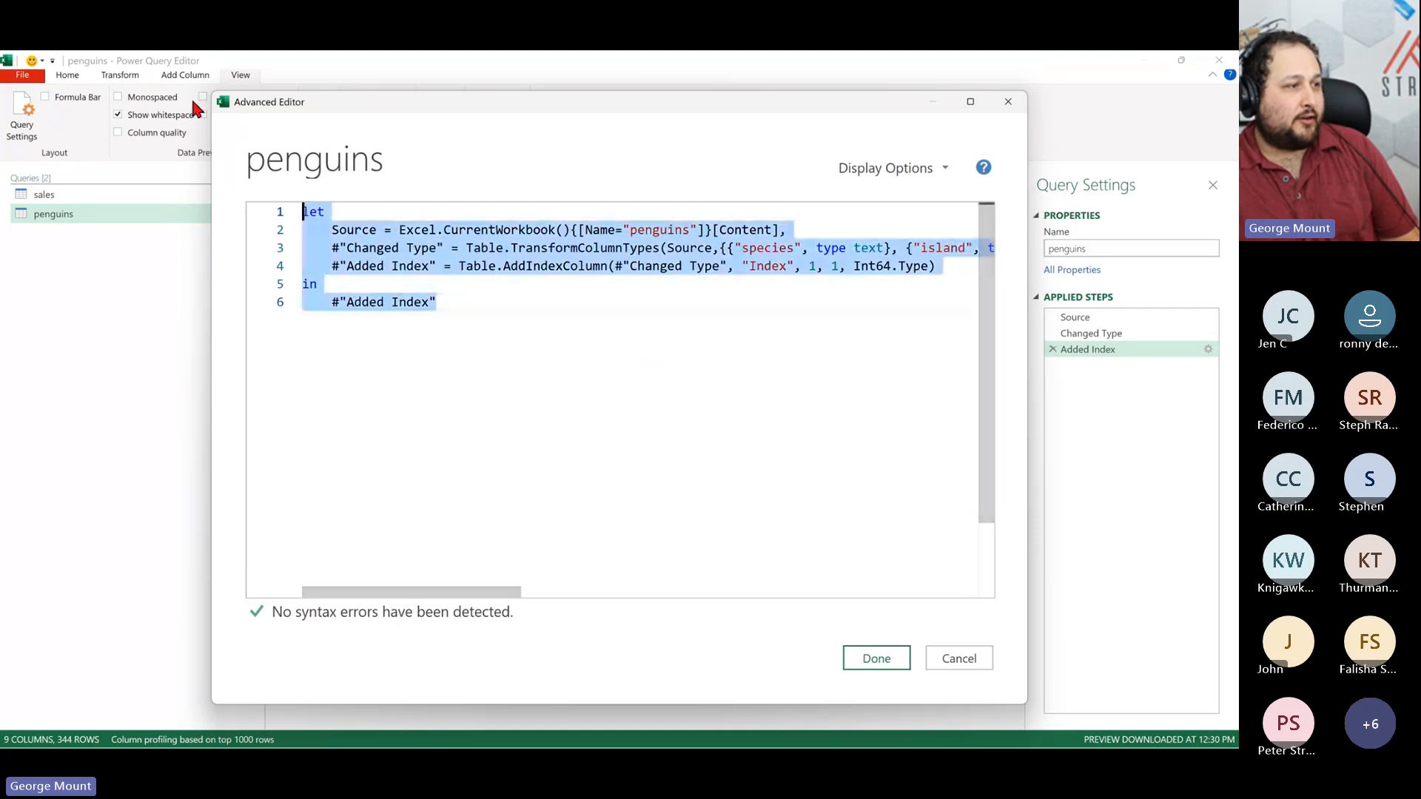
click(974, 658)
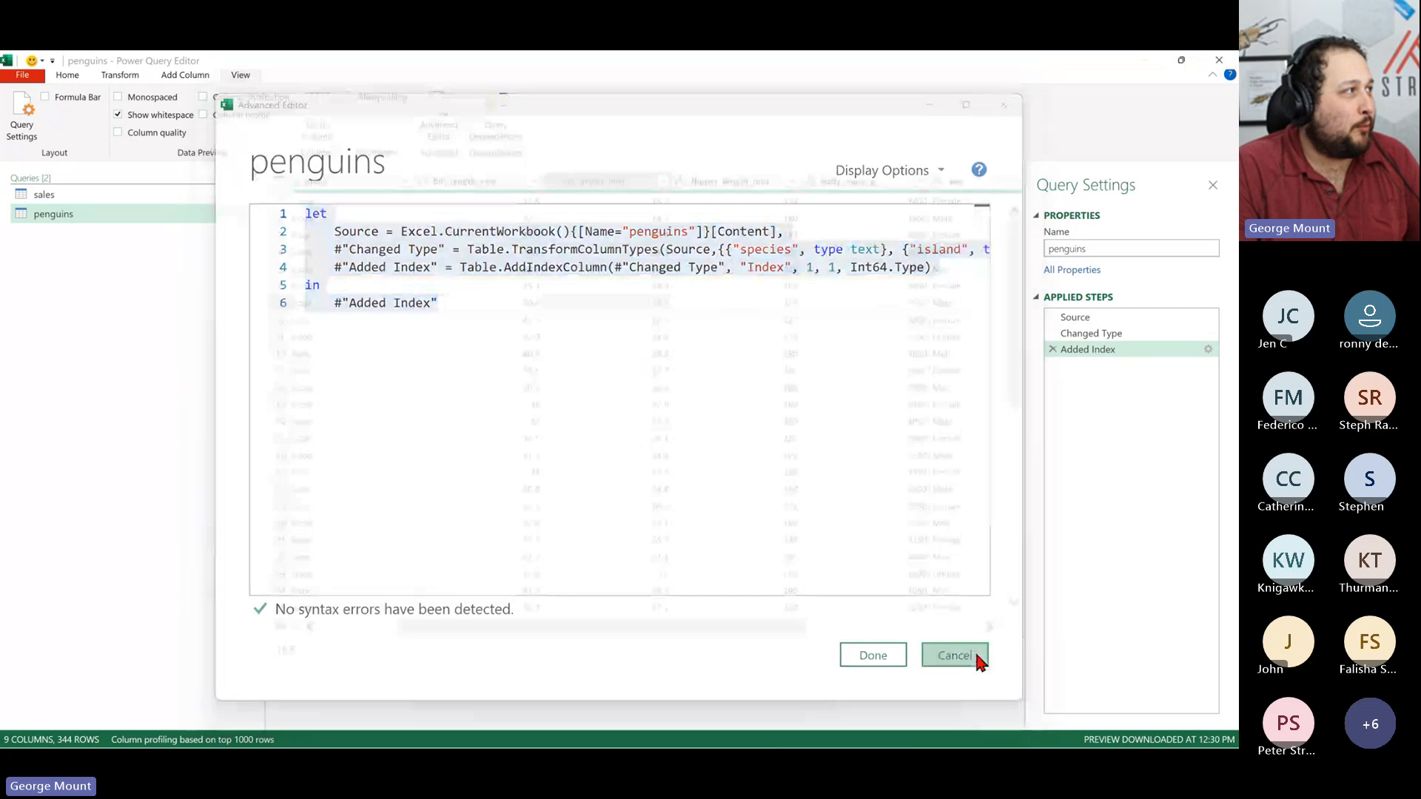
click(975, 654)
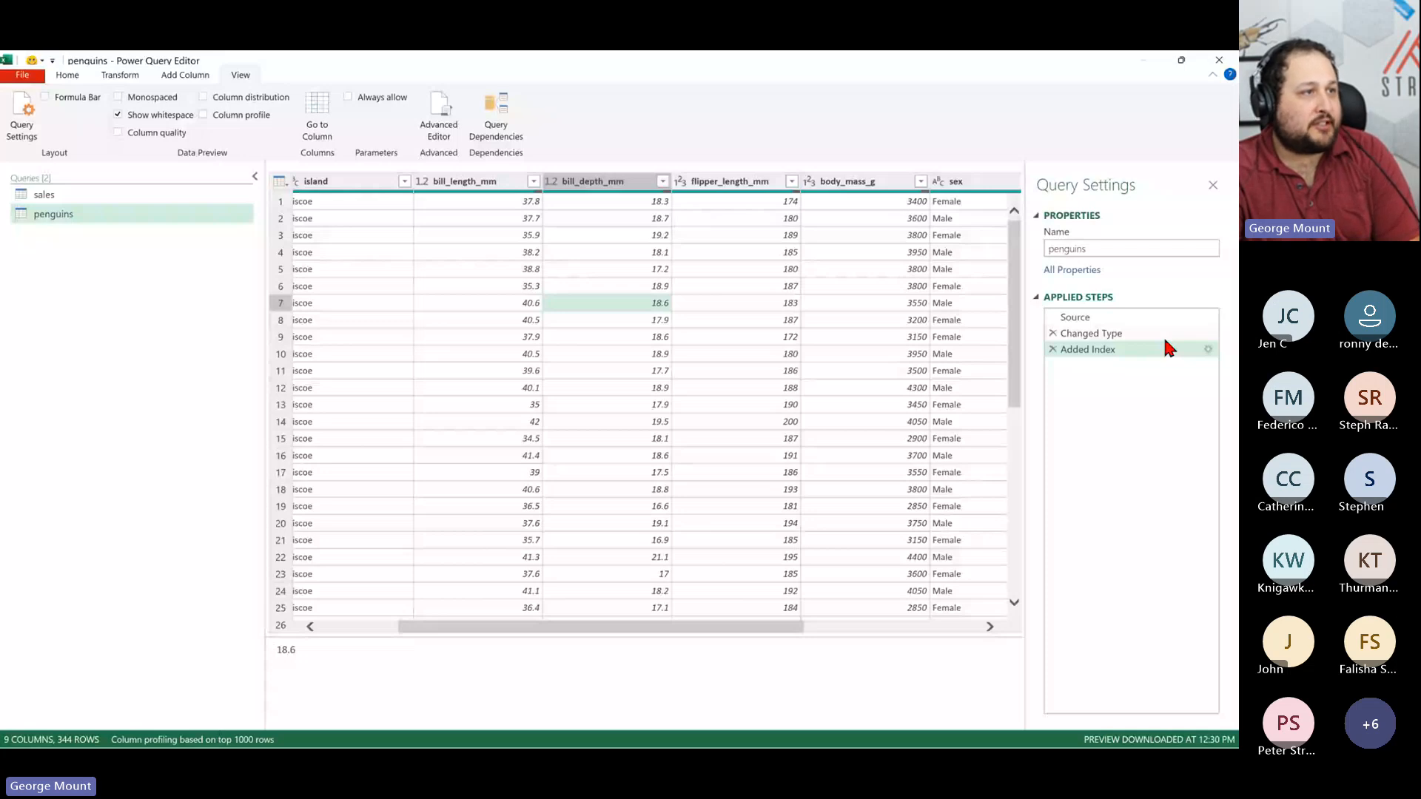
- Filter the species column of the penguins query to keep only Adelie rows, following the Added Index step
click(1150, 351)
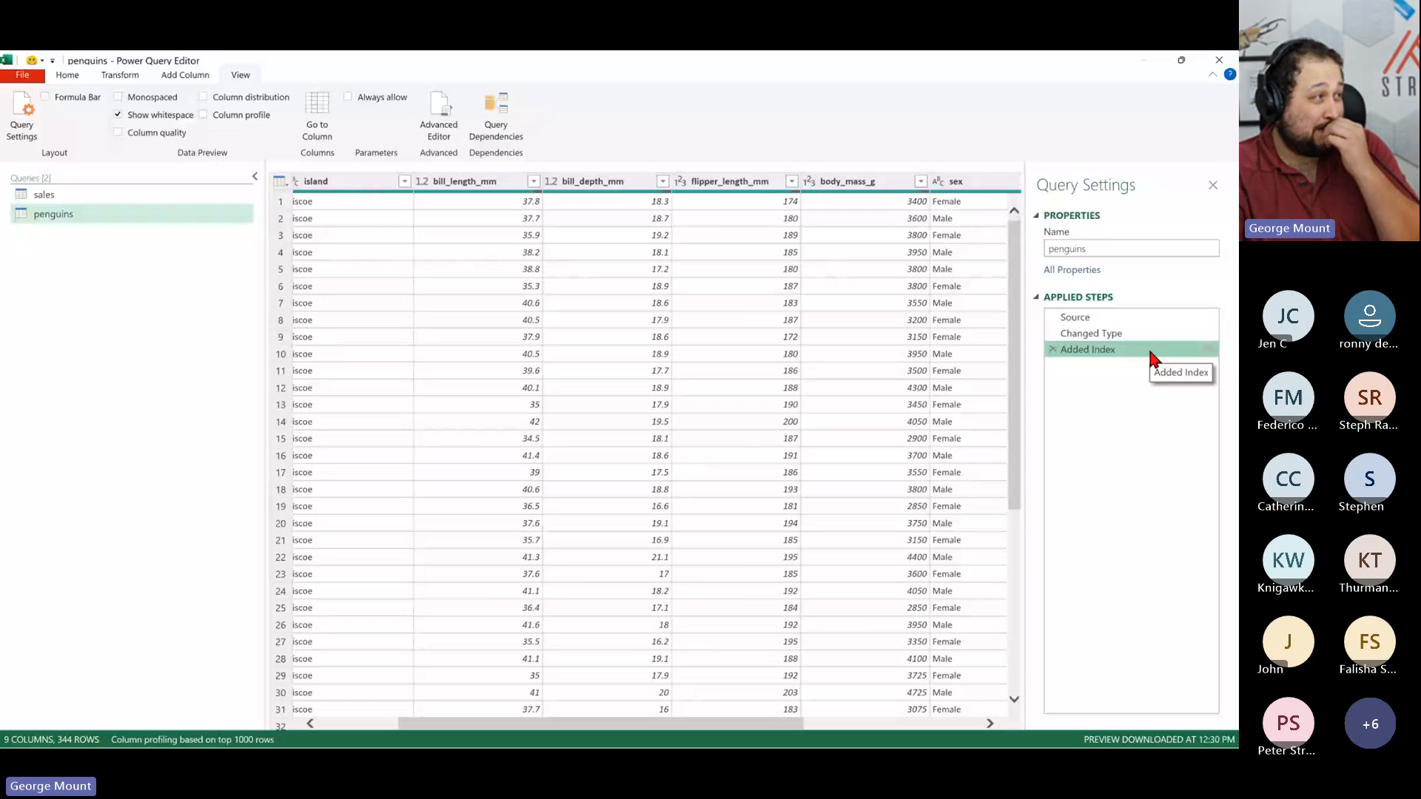
click(405, 212)
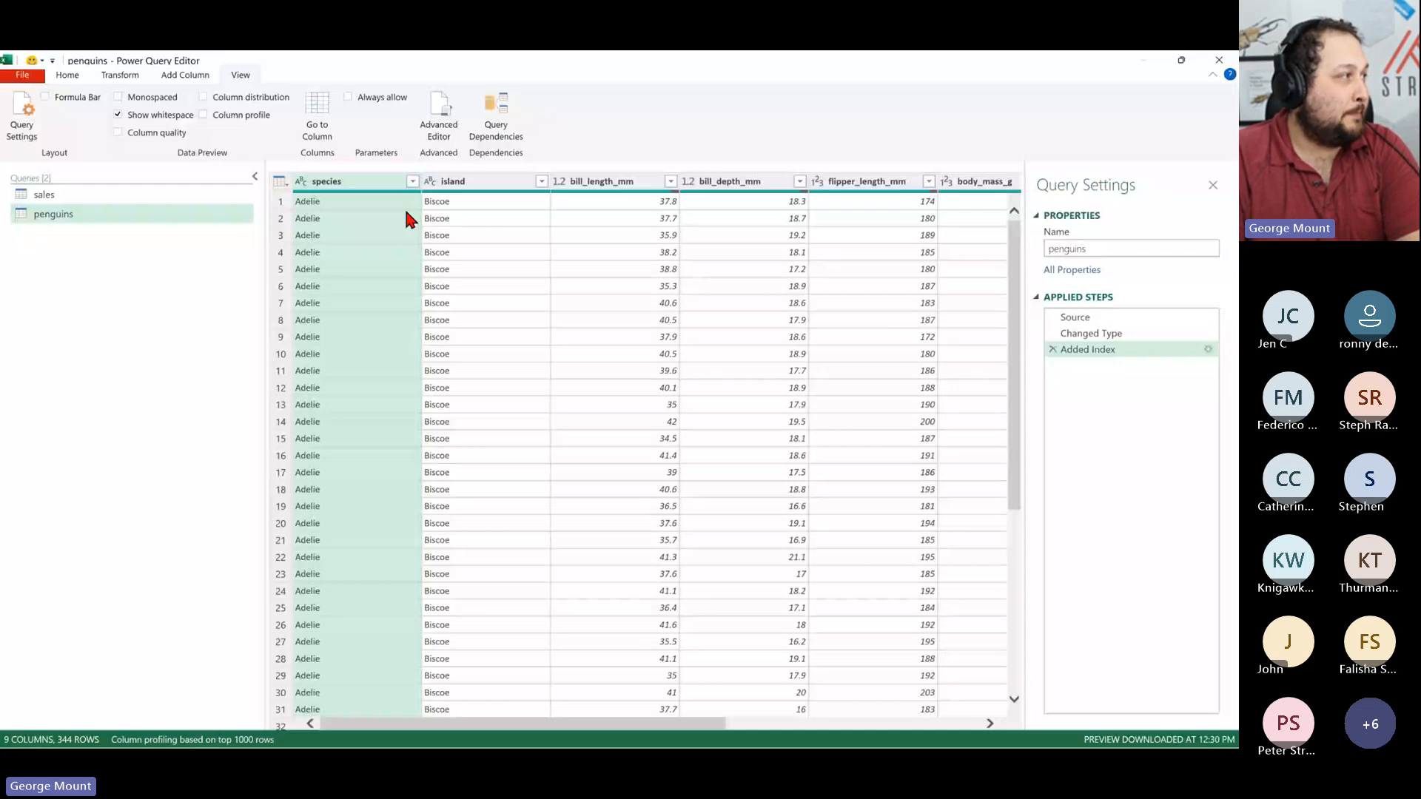
click(413, 181)
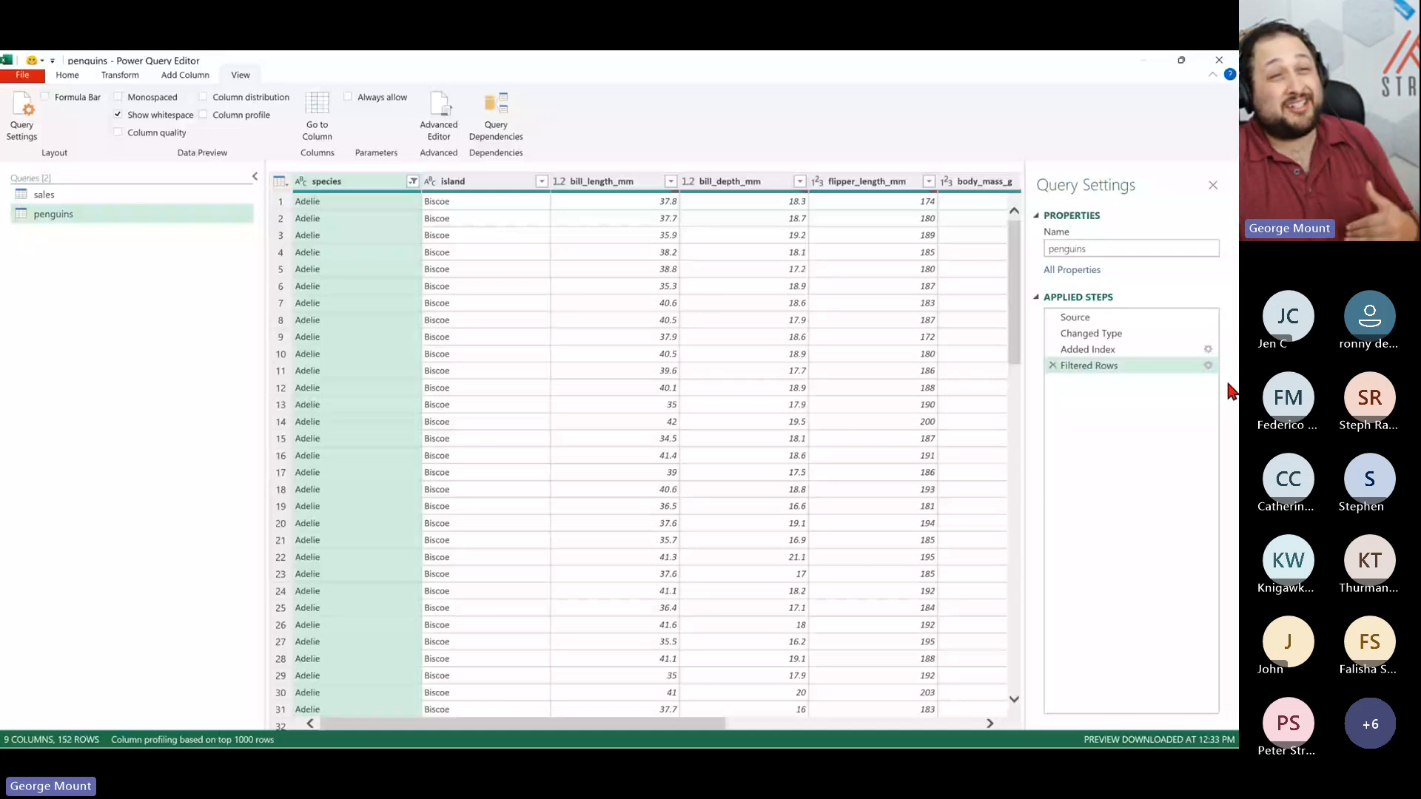
- Compare the penguins preview at the Source and Changed Type steps, examining the data type icons in the column headers
click(1133, 335)
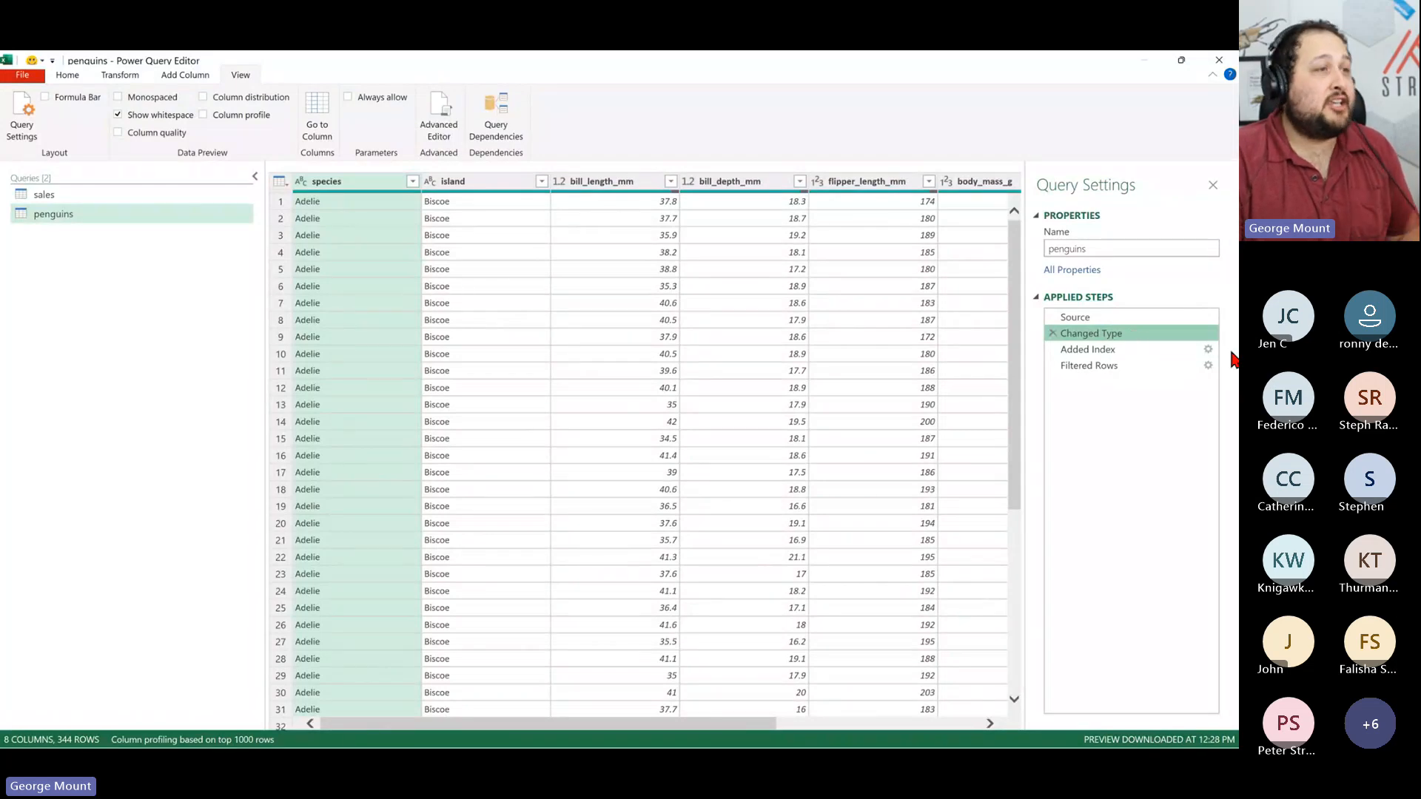
click(1152, 316)
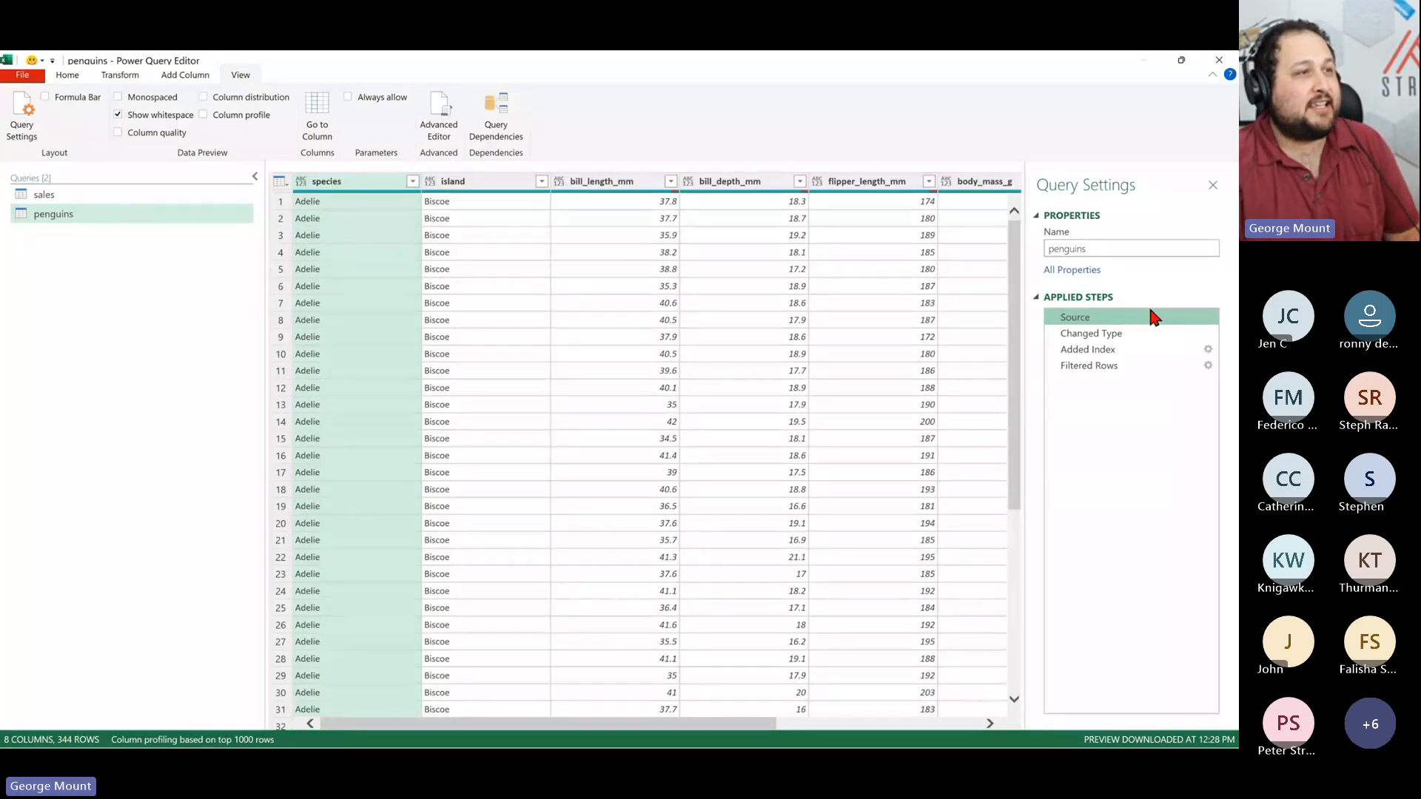
click(1144, 332)
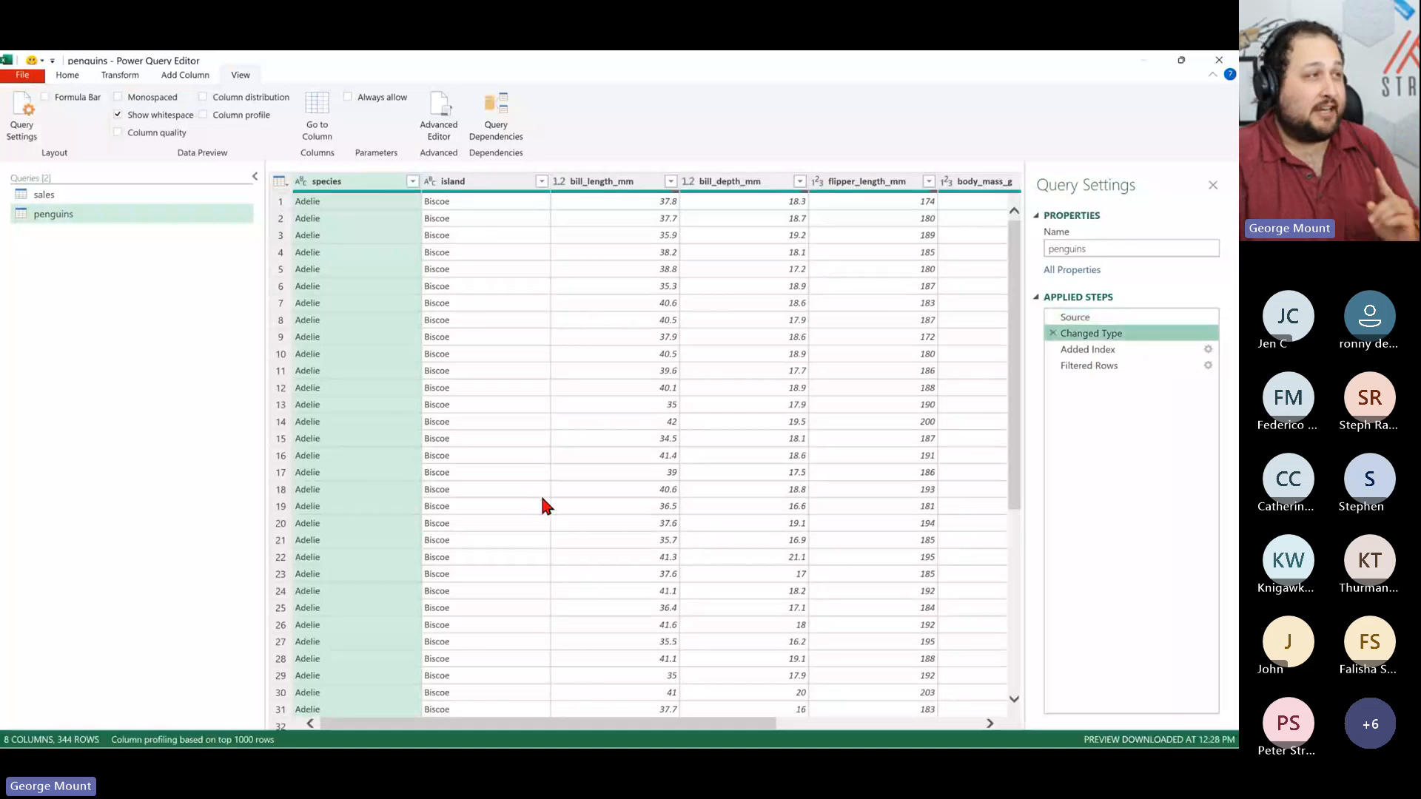
click(1117, 316)
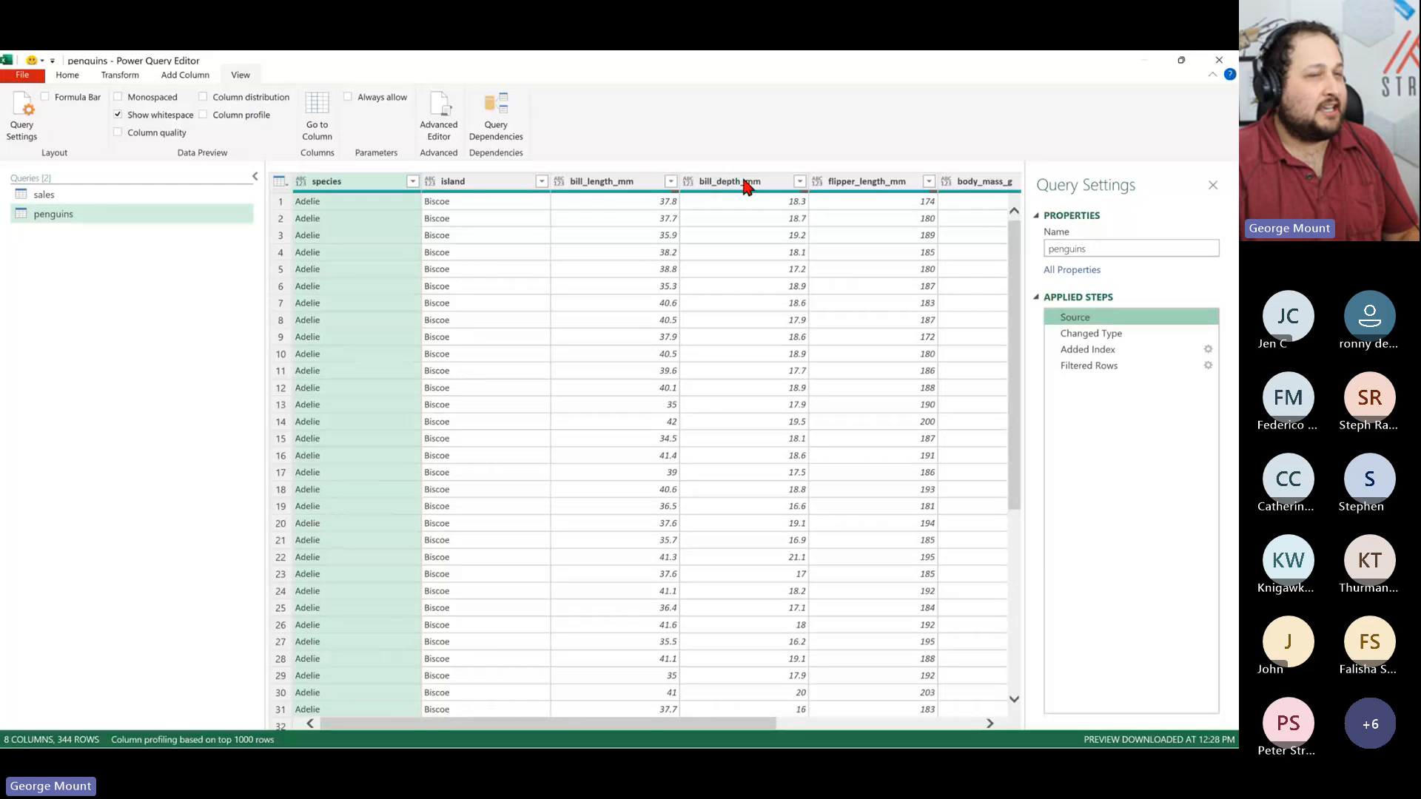
click(1121, 333)
click(1121, 317)
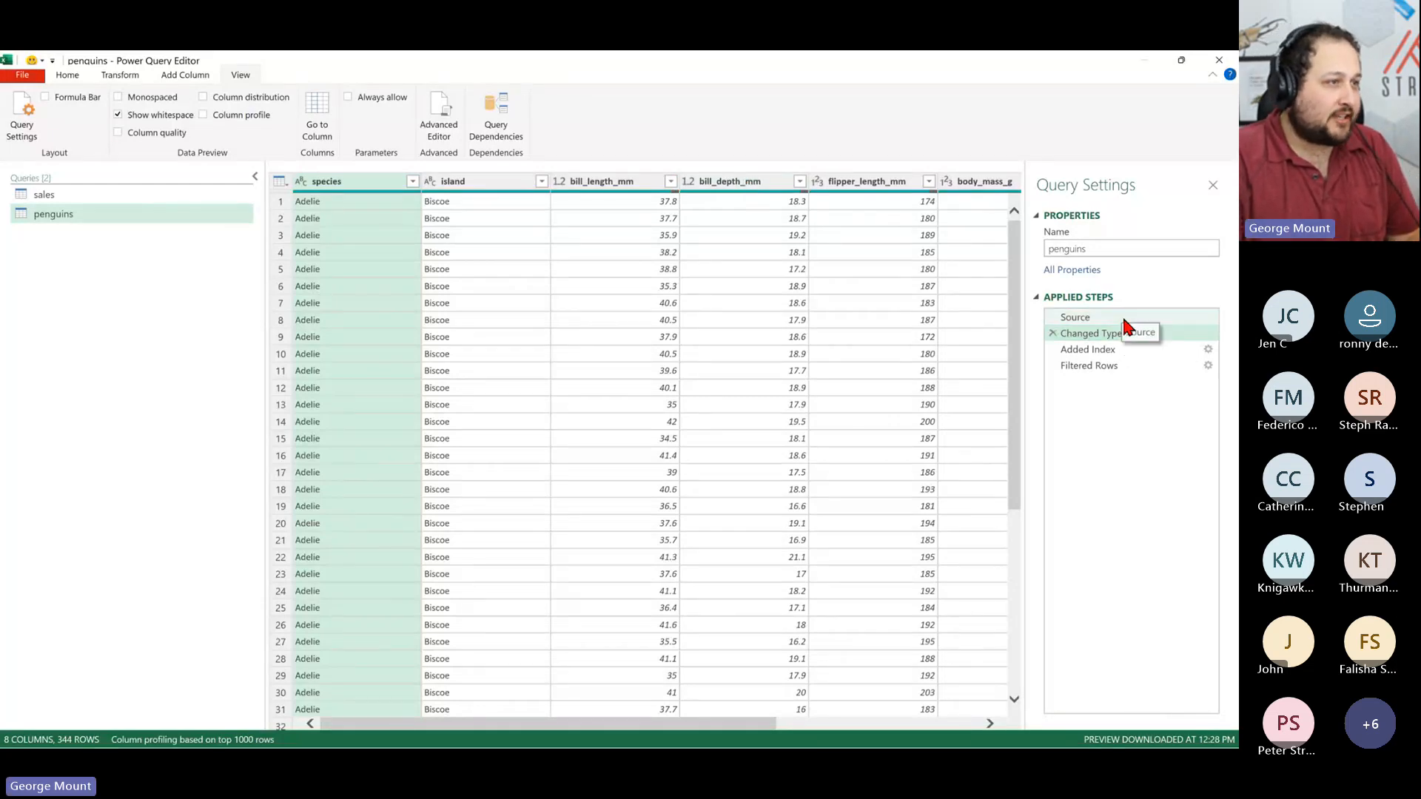
click(1130, 333)
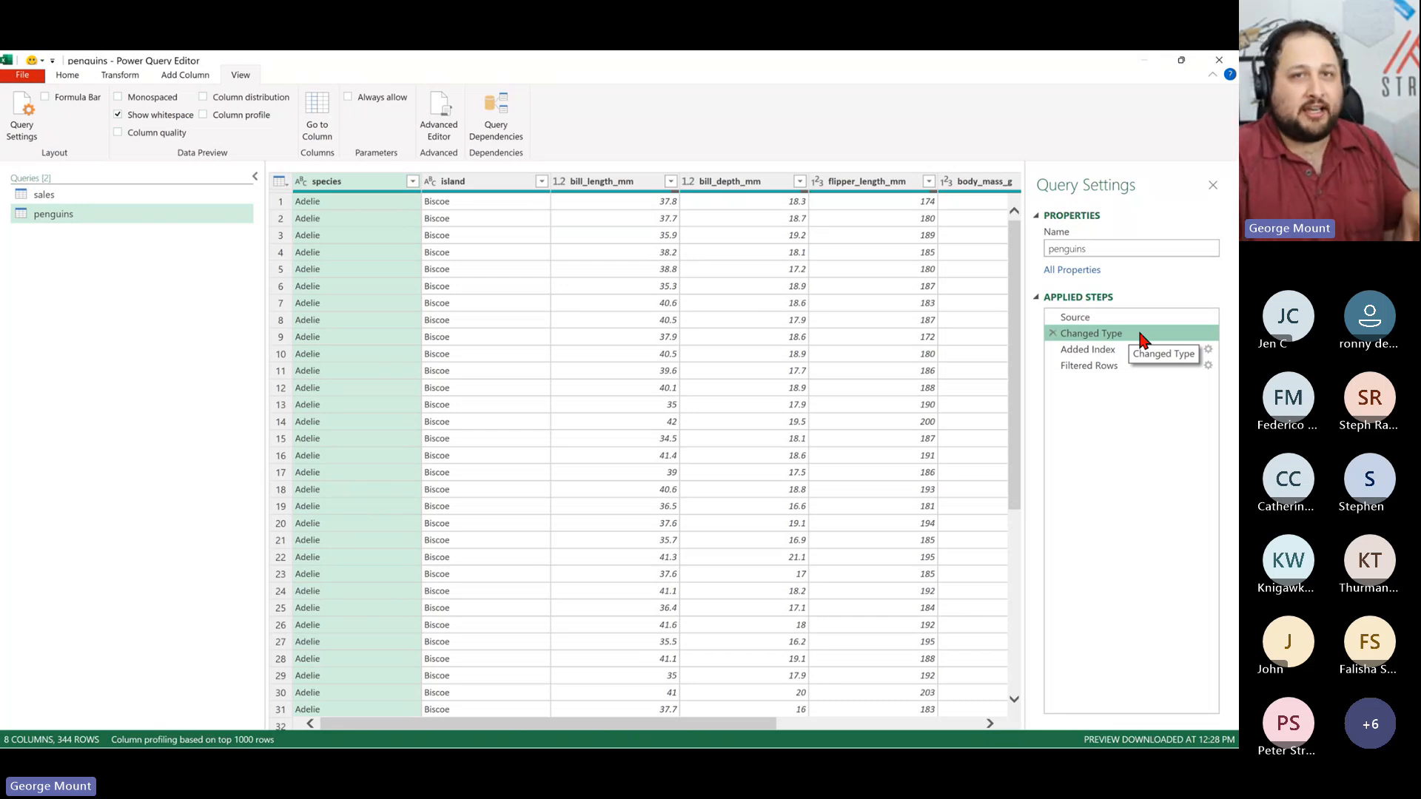
key(Up)
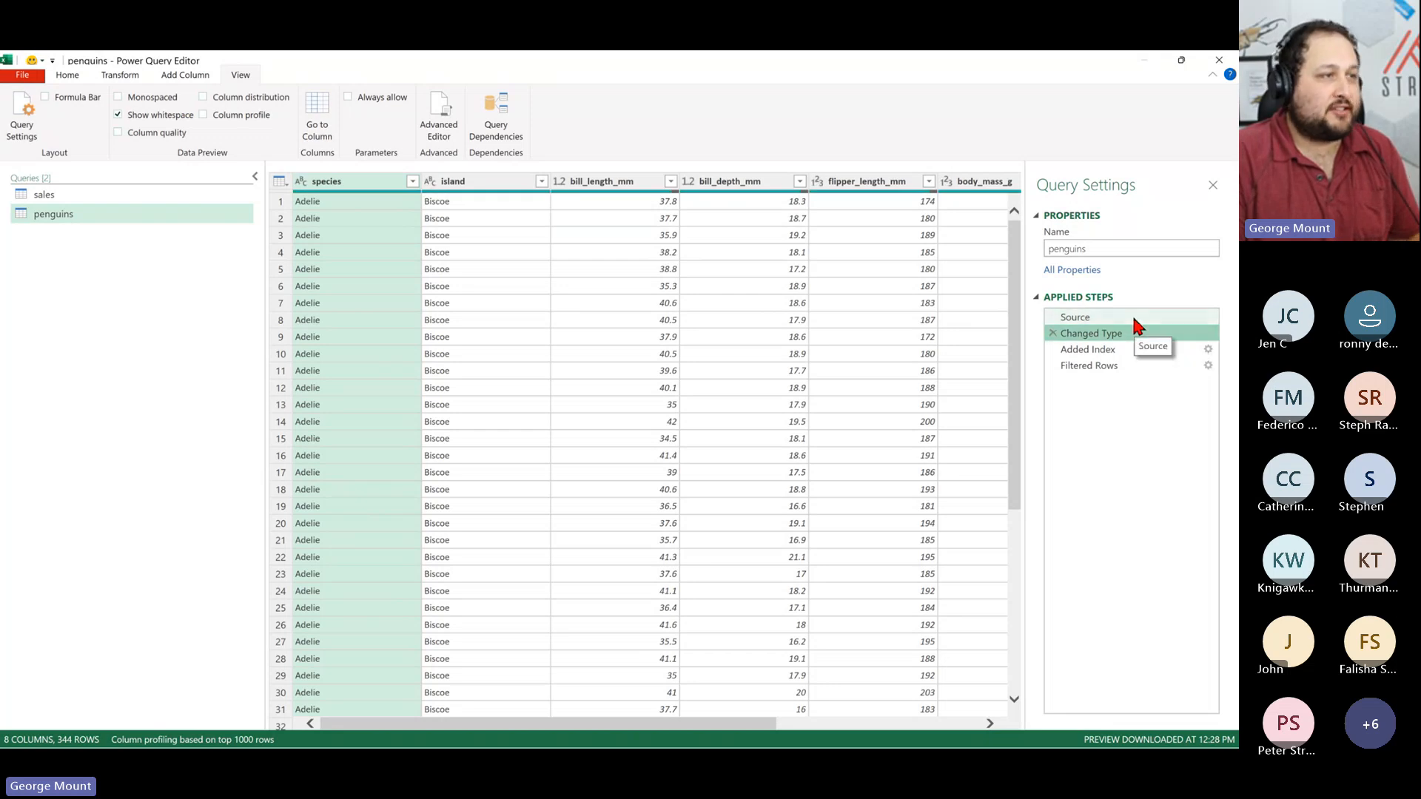
click(1132, 333)
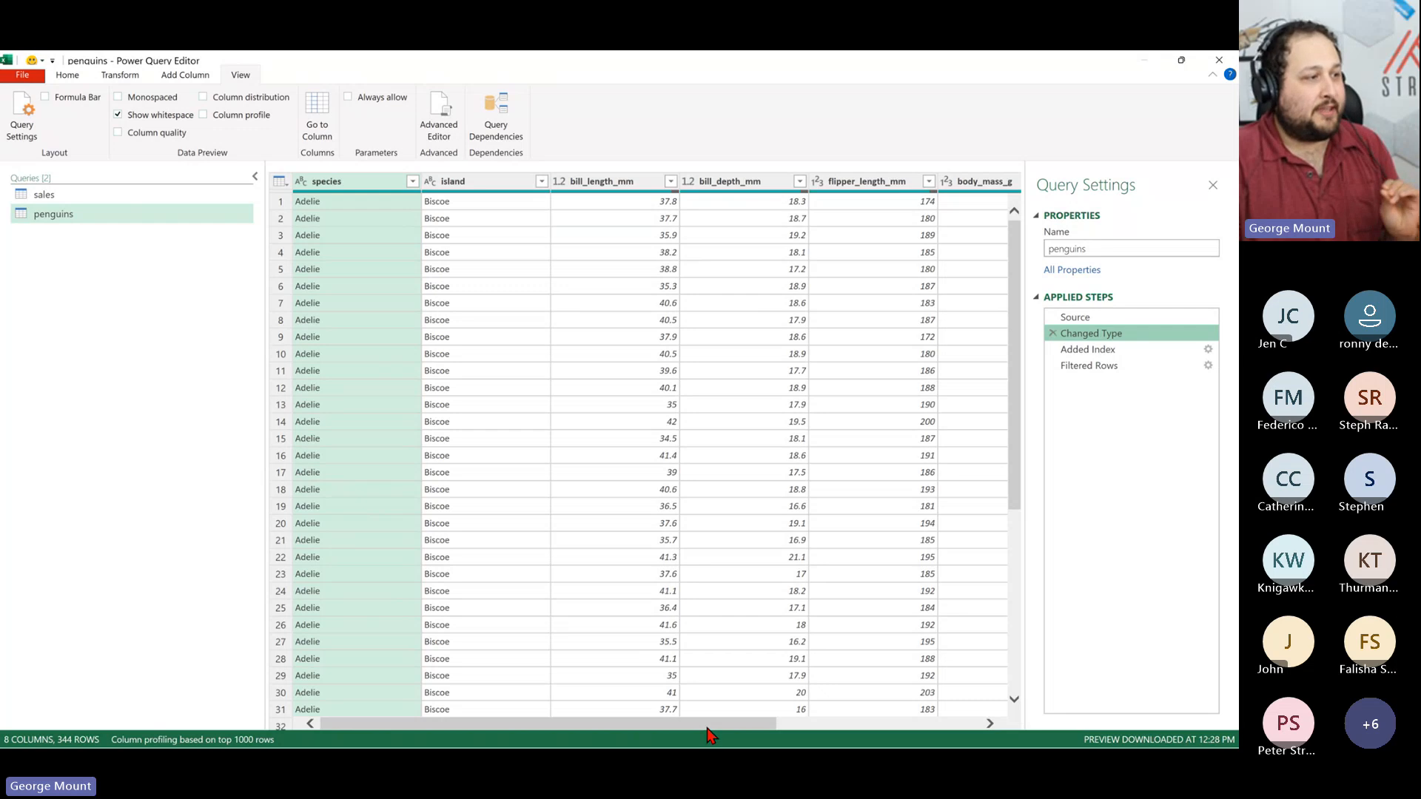
- Compare the penguins preview at the Changed Type, Added Index and Filtered Rows steps, examining columns from species through bl_bd_ratio
drag(711, 725, 846, 725)
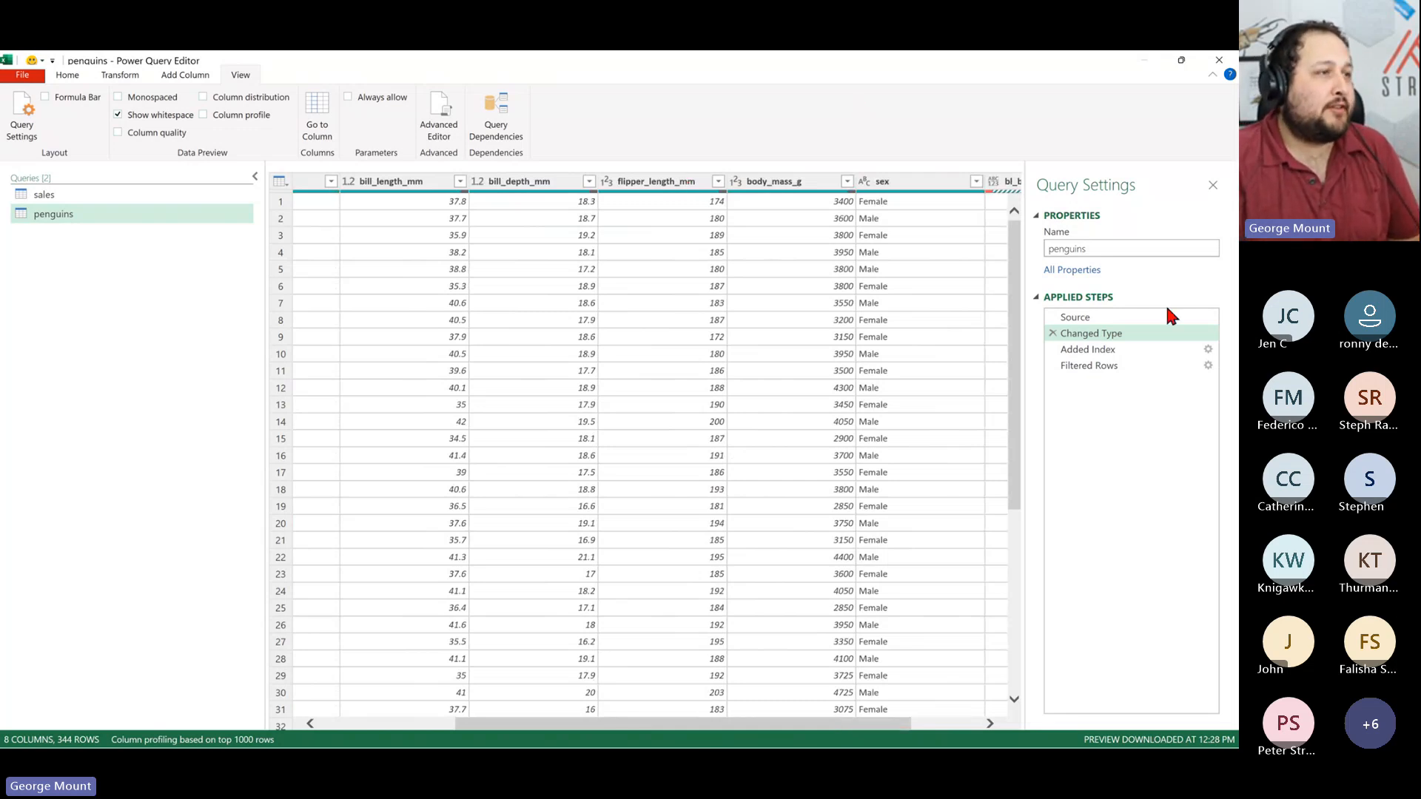
click(1145, 368)
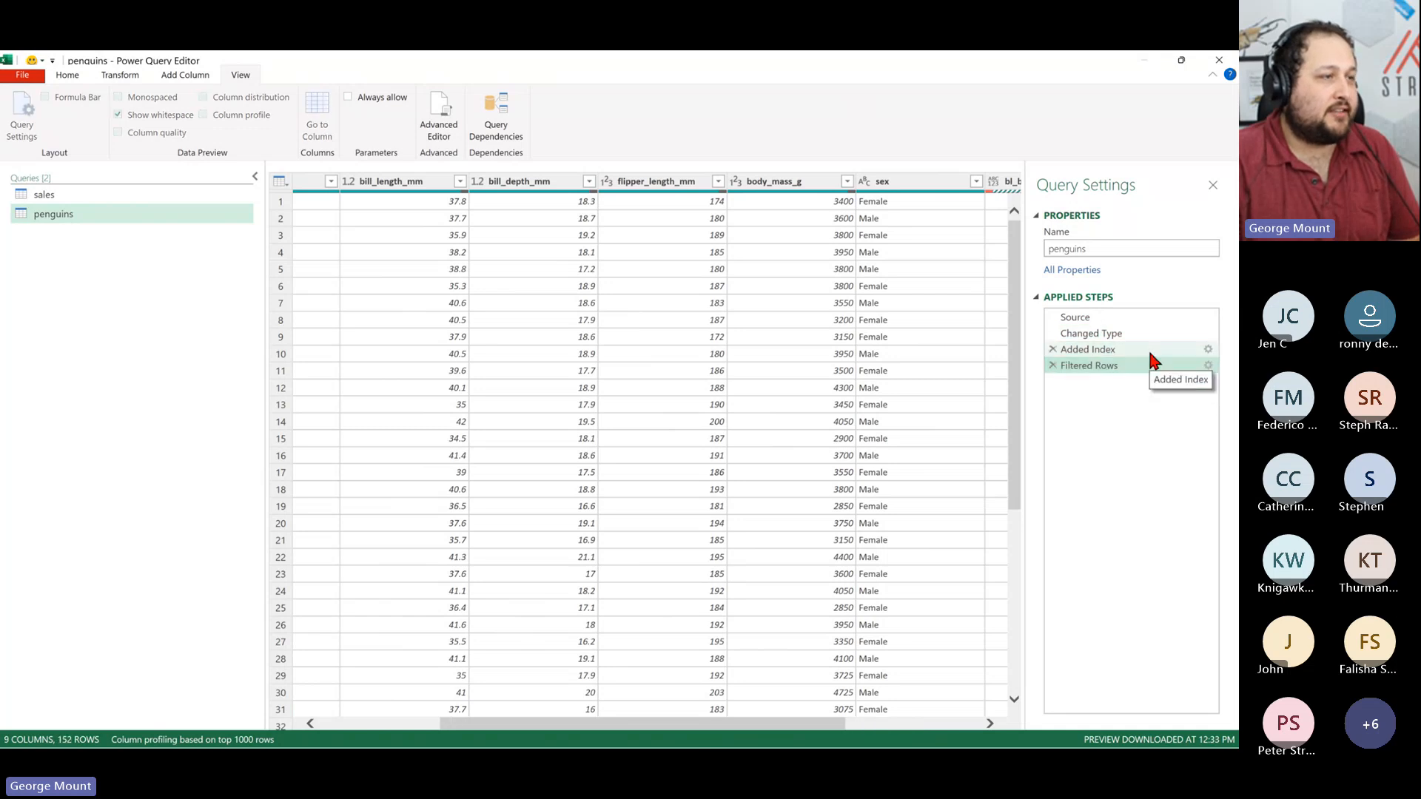
click(1149, 351)
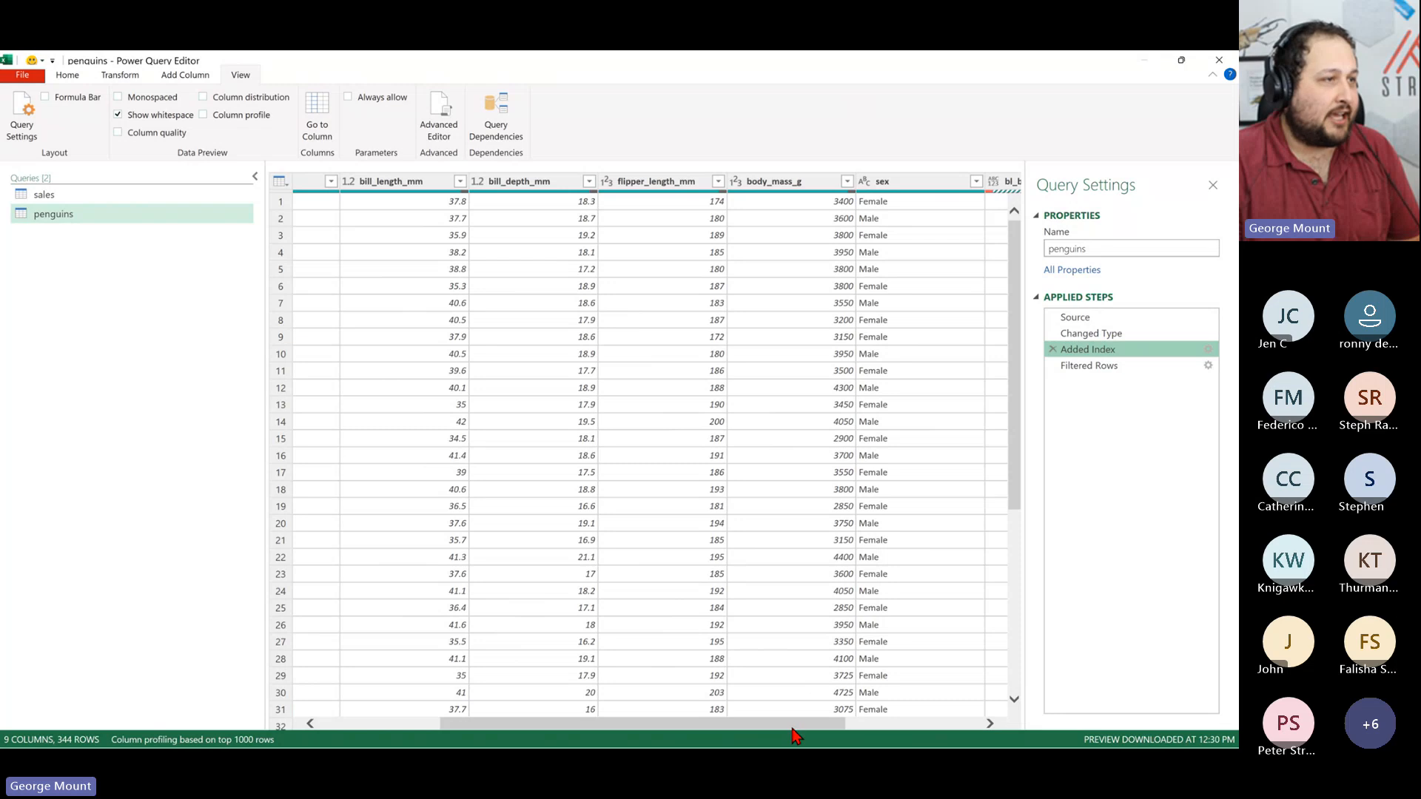
drag(792, 727, 1135, 685)
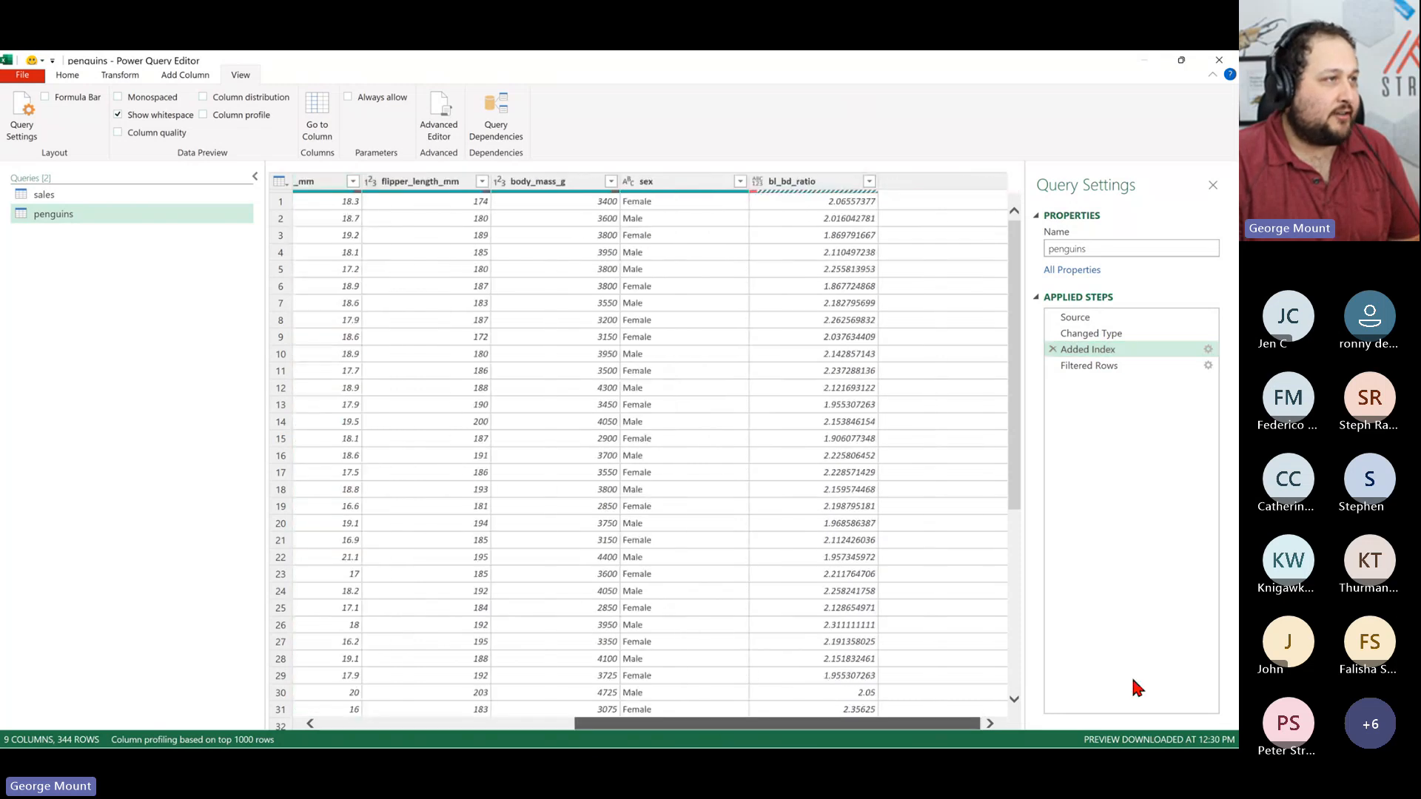
click(1107, 366)
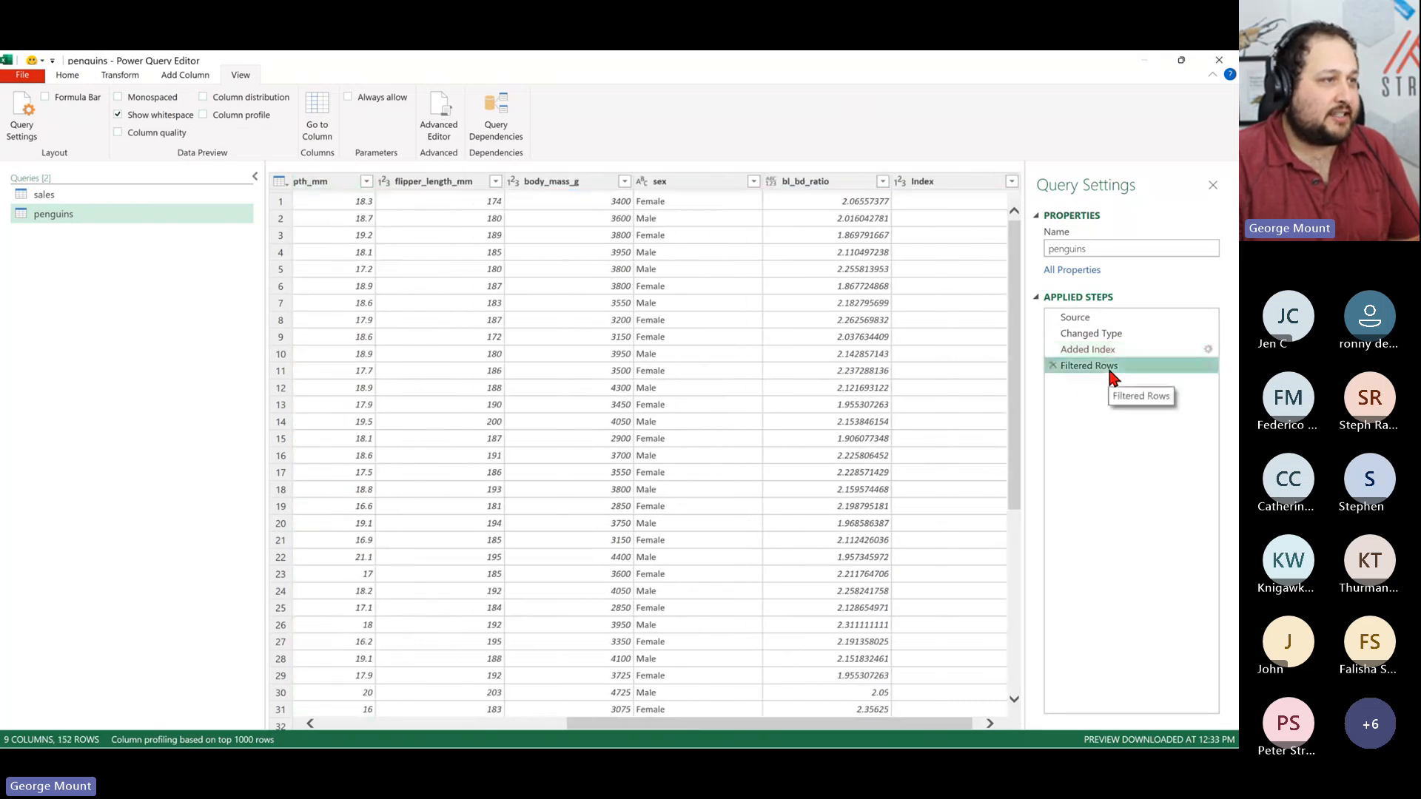
drag(799, 724, 319, 723)
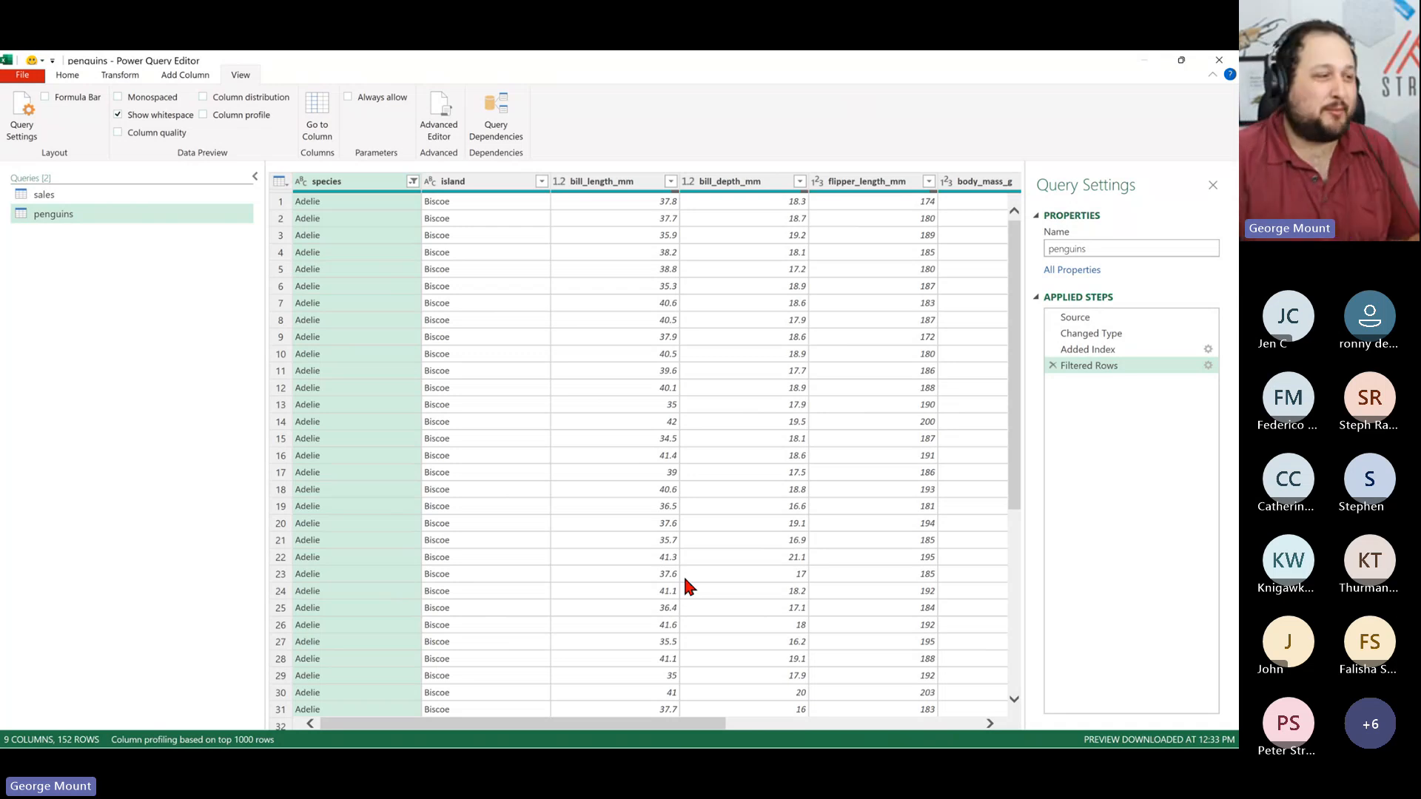
drag(703, 722, 768, 722)
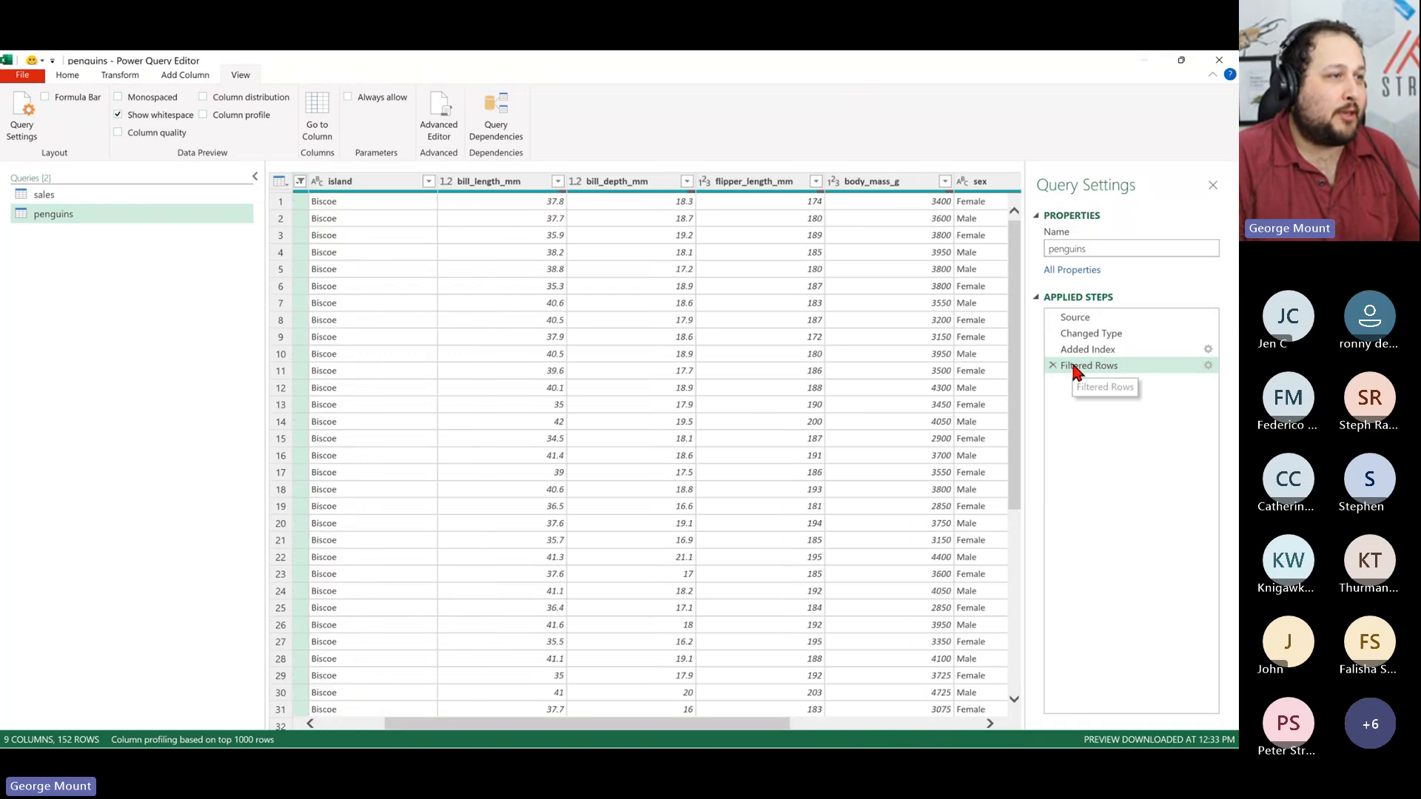
- Move the Index column in front of species, inserting the reordering directly after the Added Index step
click(1096, 352)
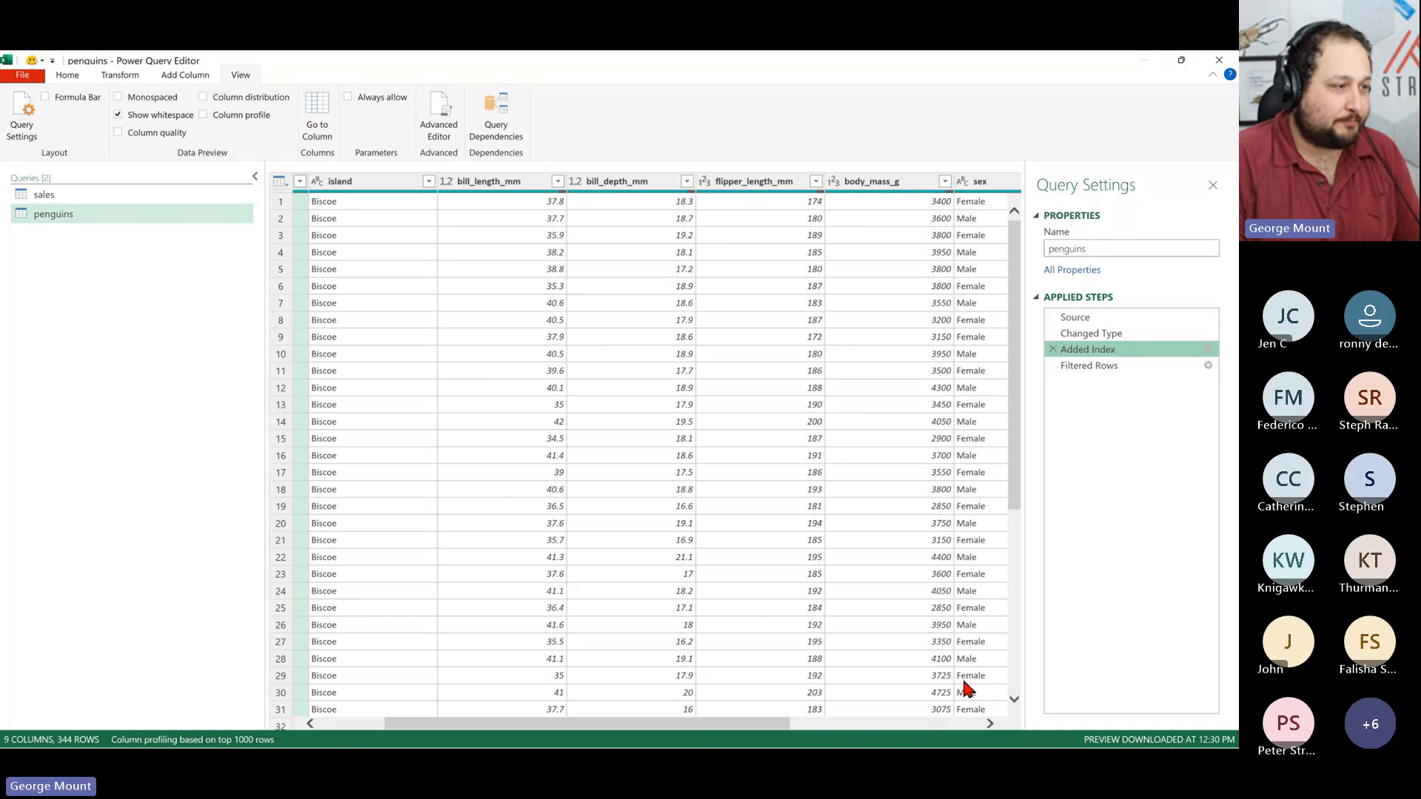
drag(755, 723, 1086, 690)
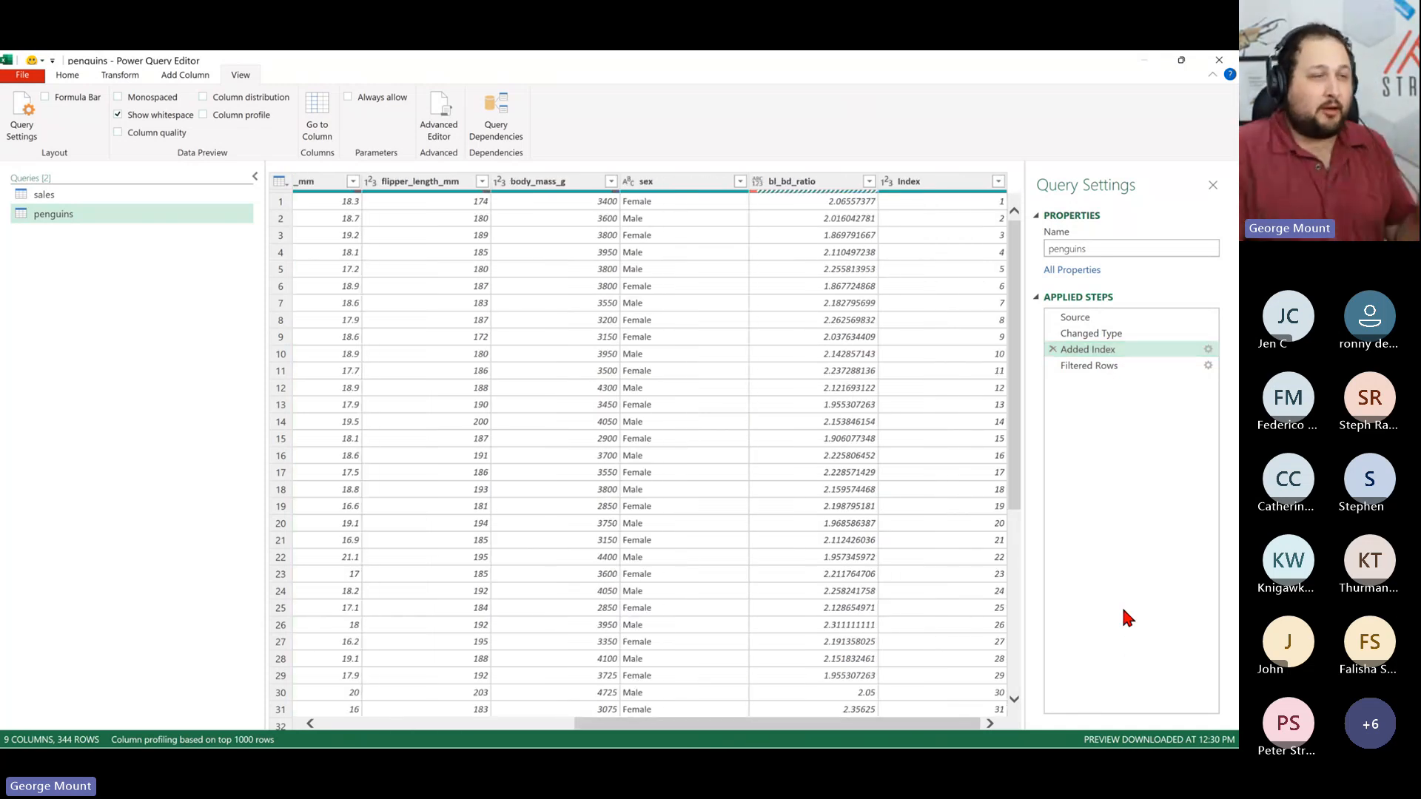
drag(925, 181, 192, 238)
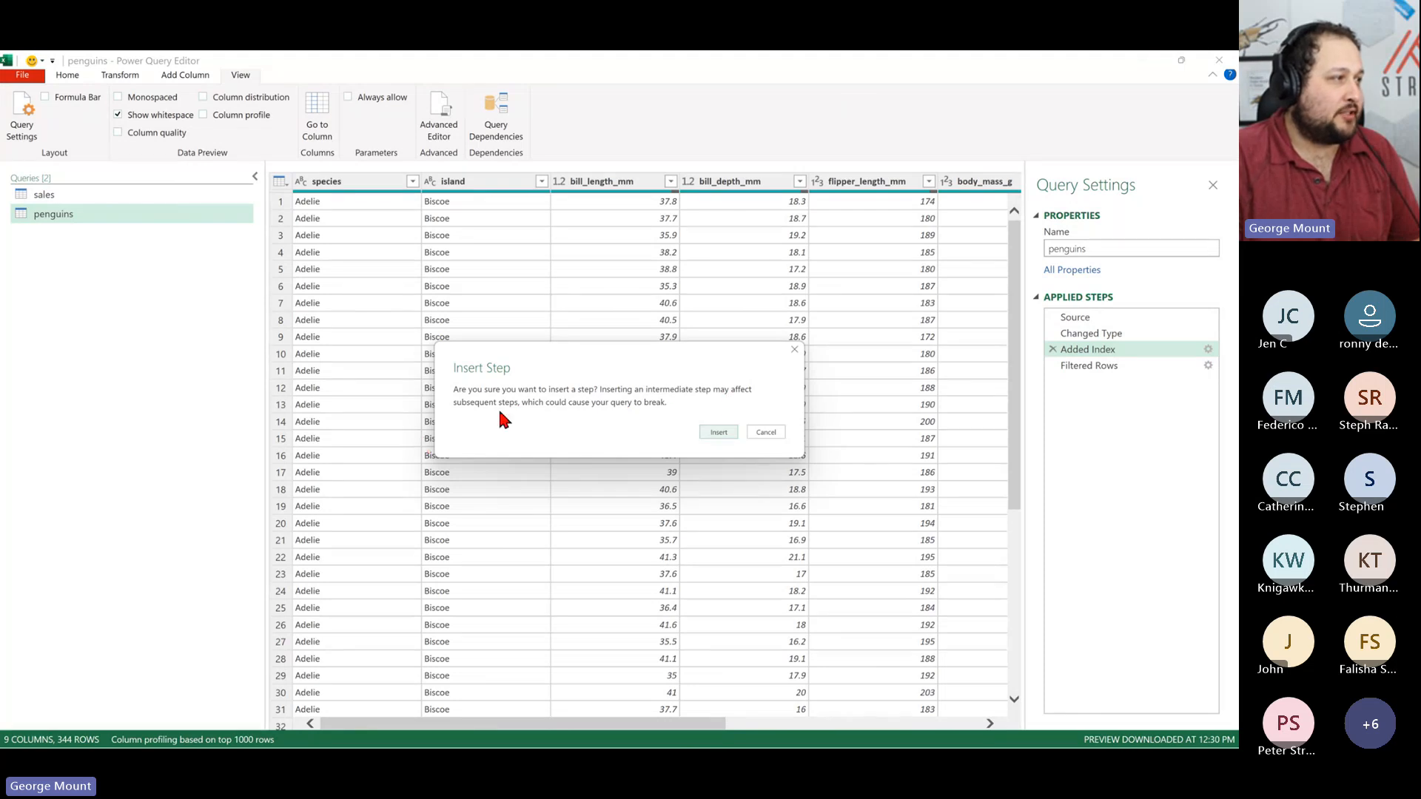
click(722, 436)
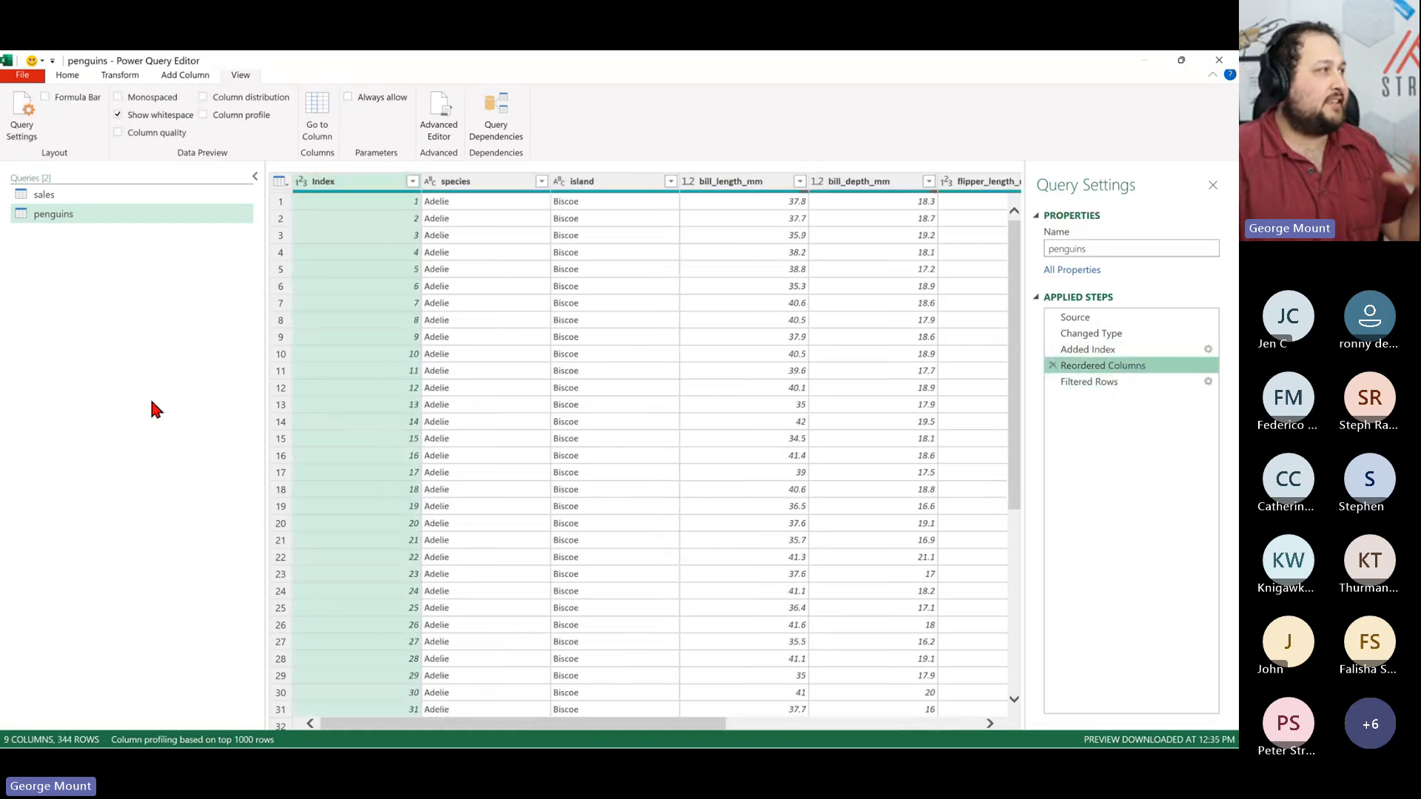
- Delete the Reordered Columns, Filtered Rows and Added Index steps from the penguins query, leaving Changed Type as the final step
click(1085, 380)
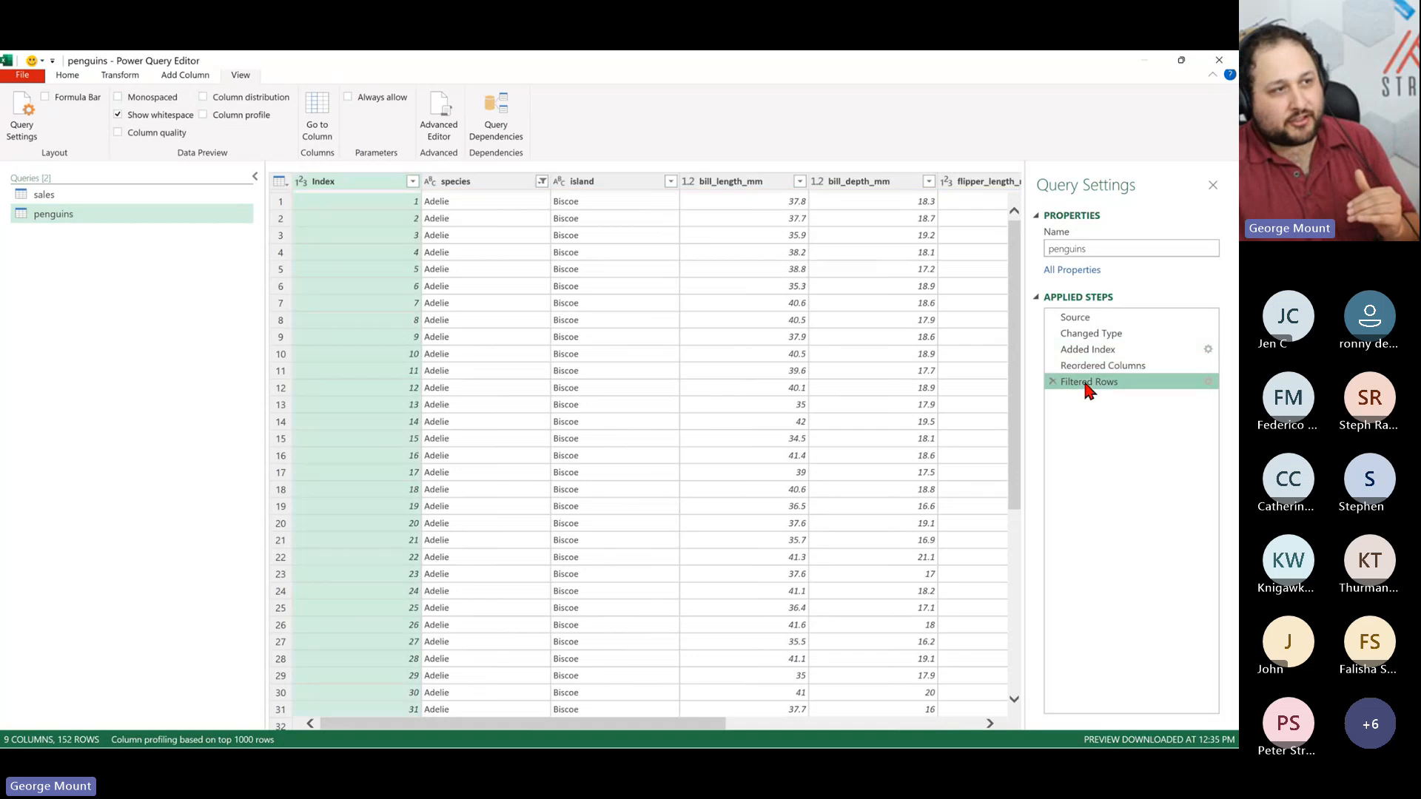
click(1120, 370)
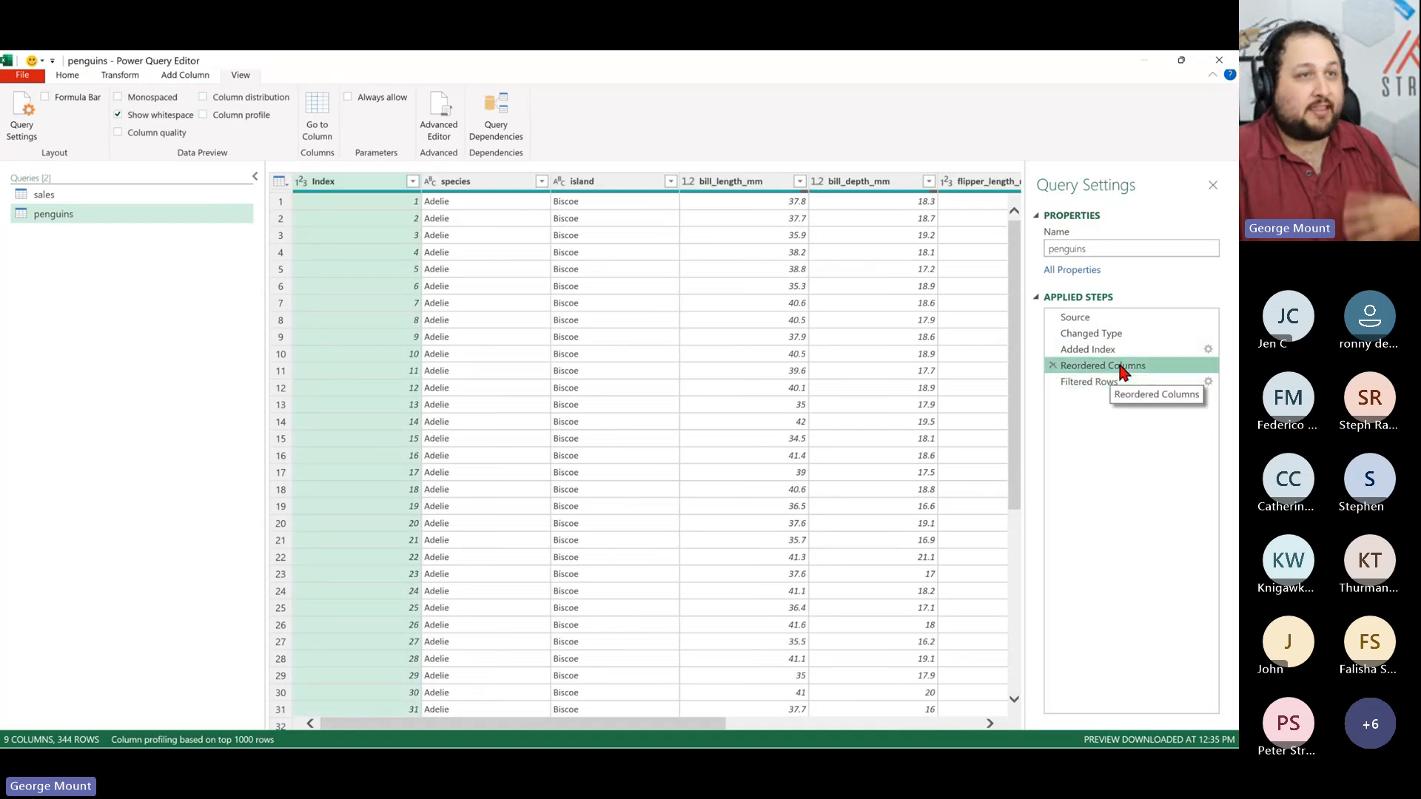
click(1053, 367)
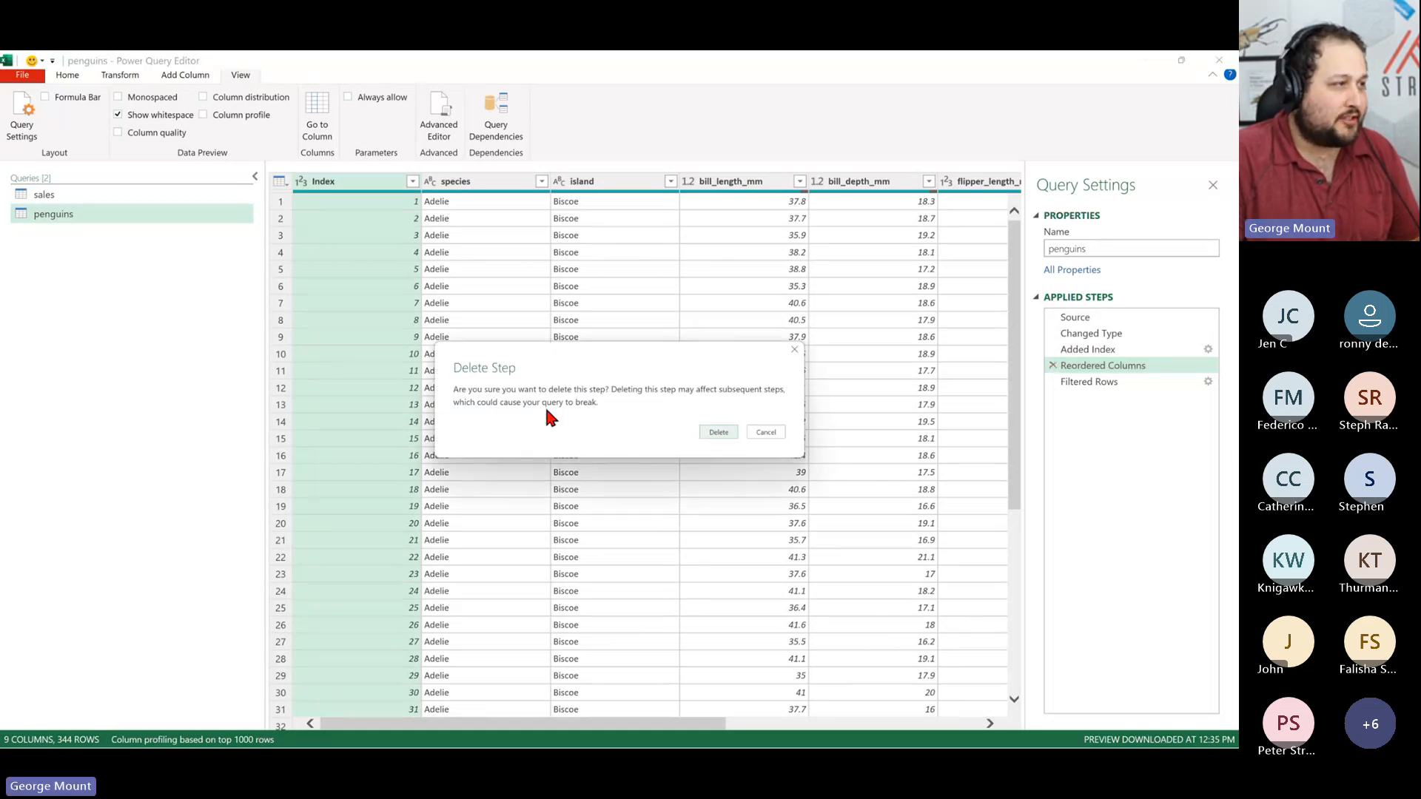
click(716, 428)
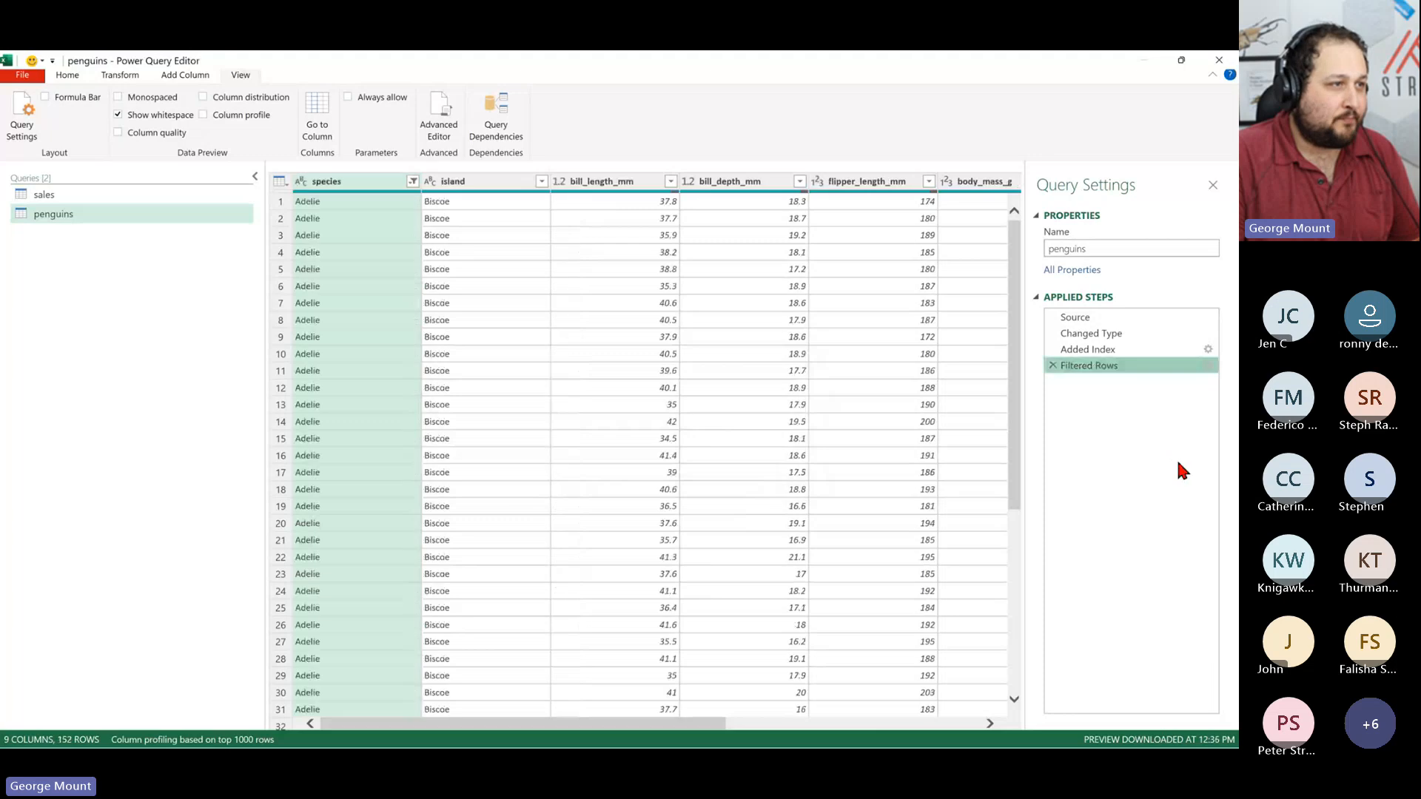
click(1052, 366)
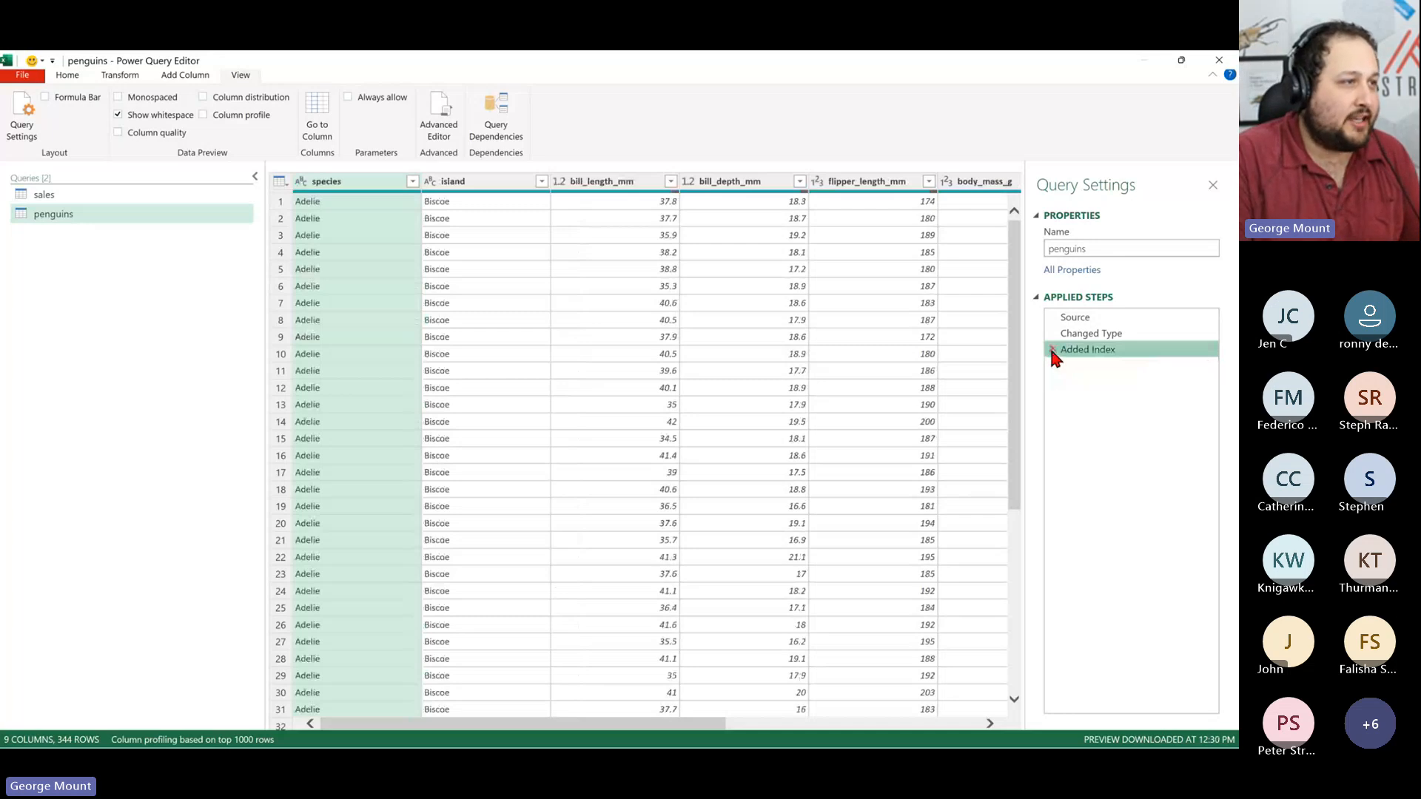
click(1051, 348)
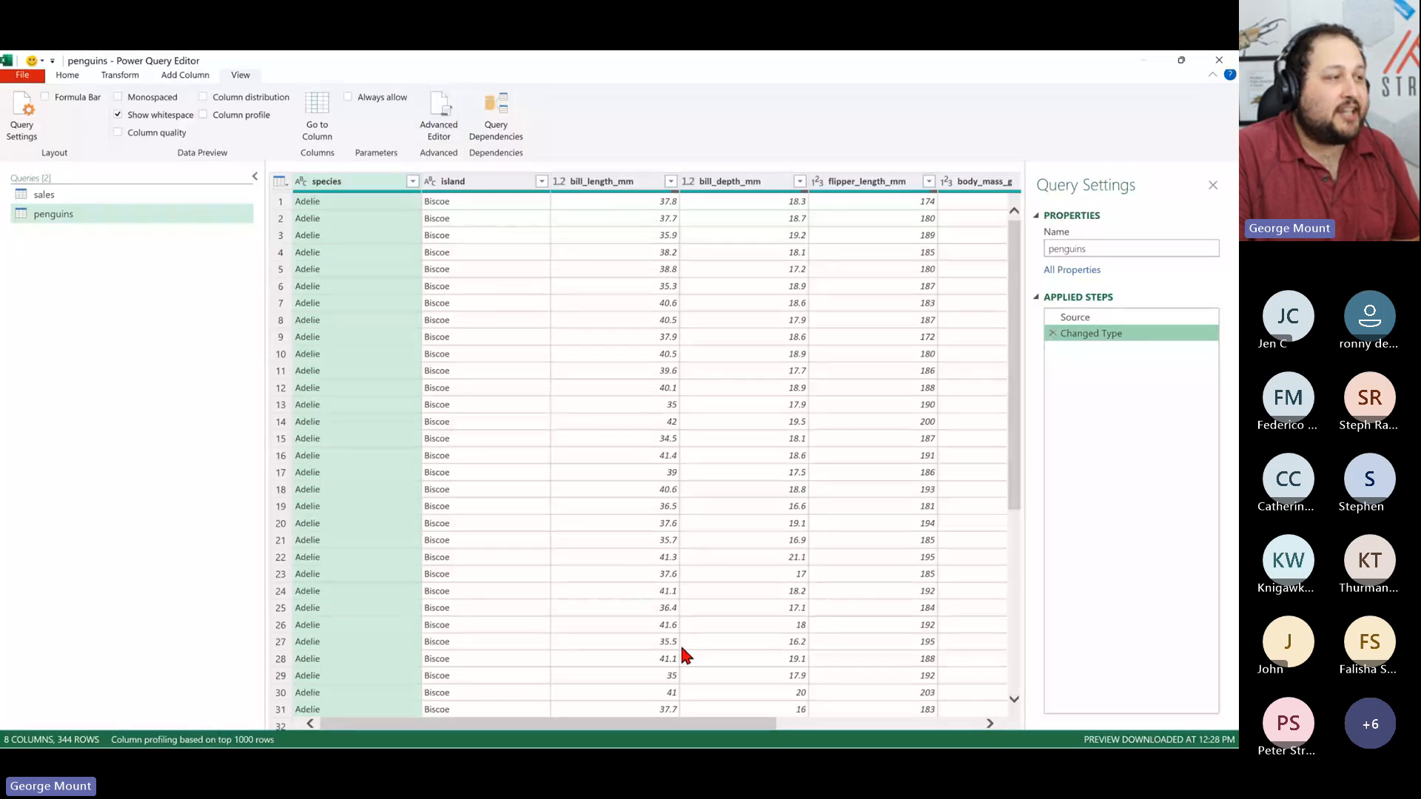
drag(691, 724, 318, 715)
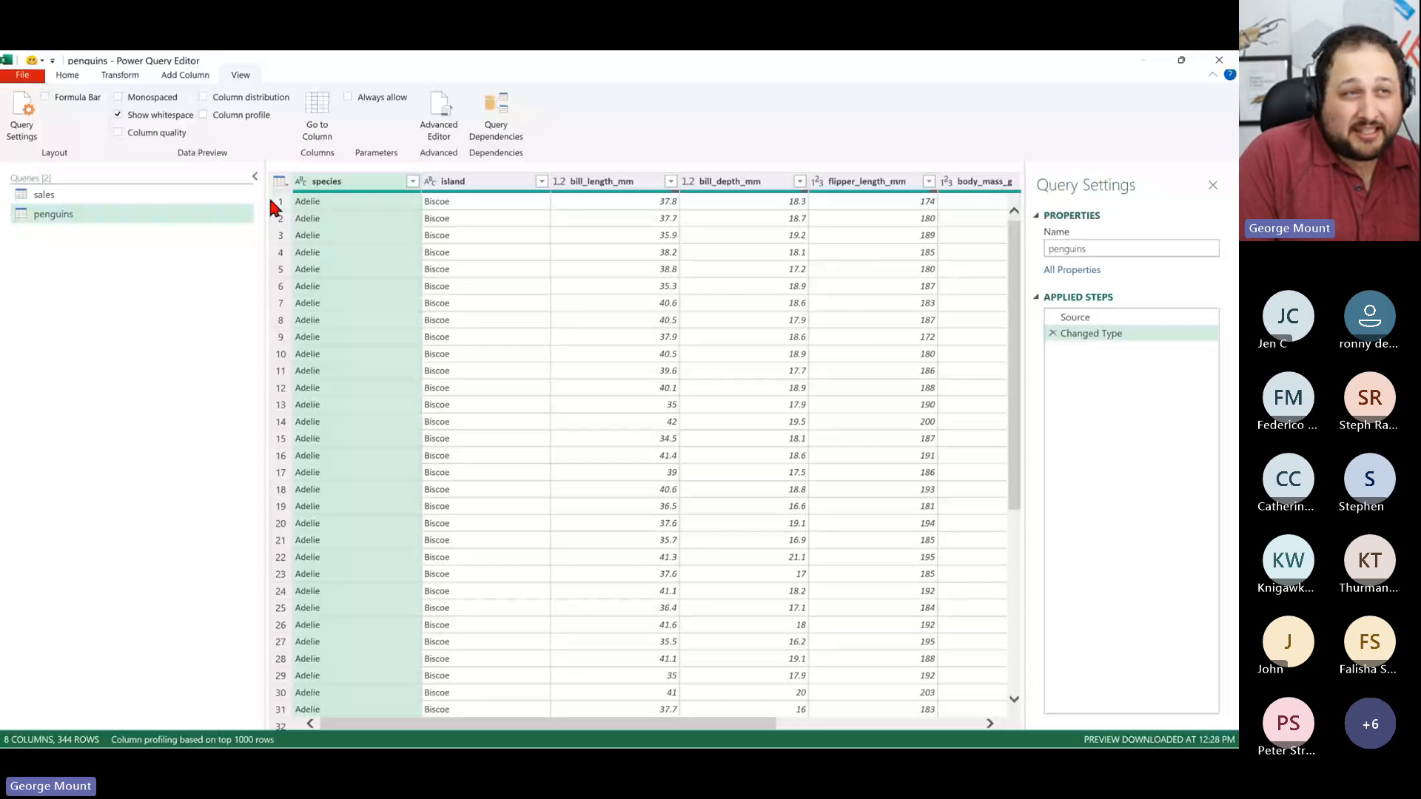
- Try the monospaced font and whitespace display options on the data preview, restoring each one
click(118, 98)
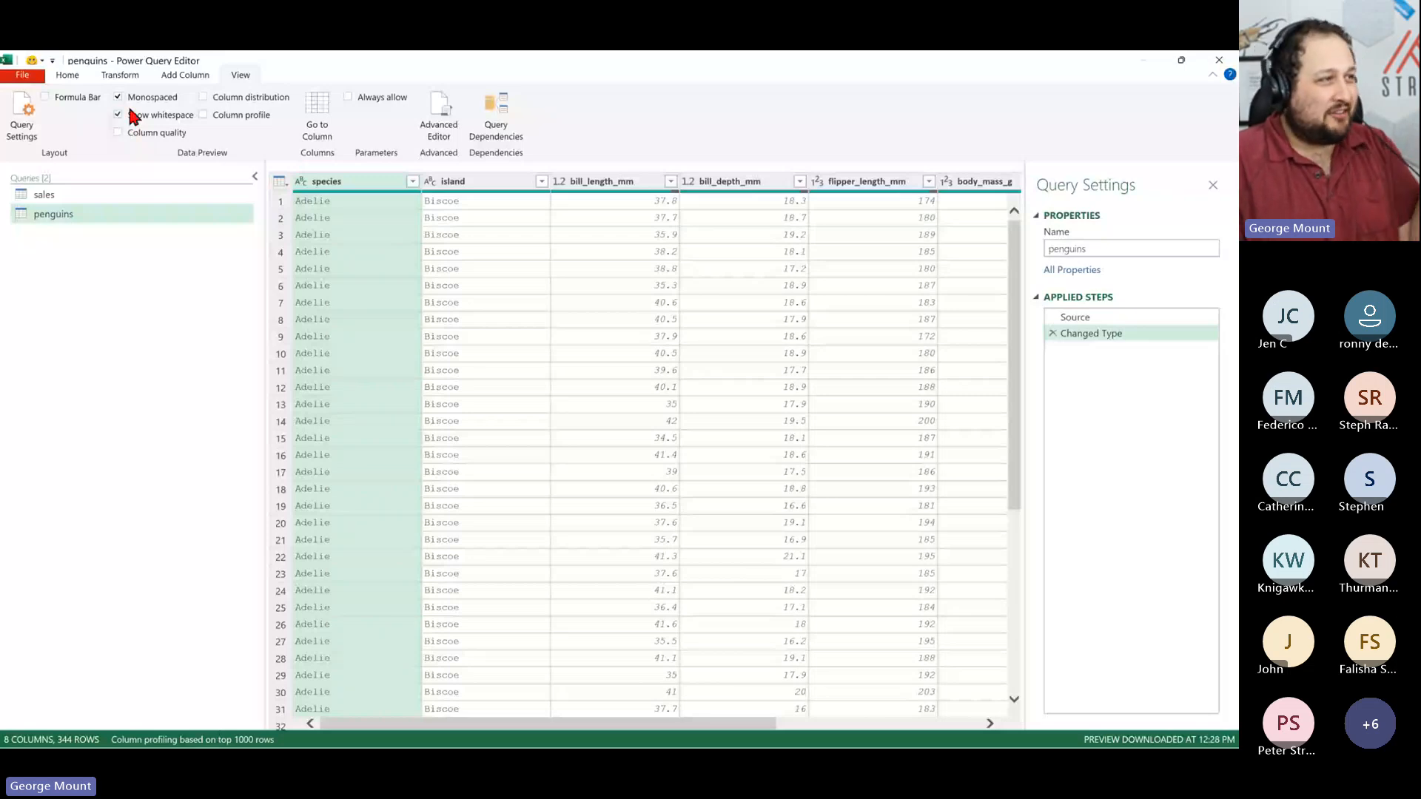
click(133, 102)
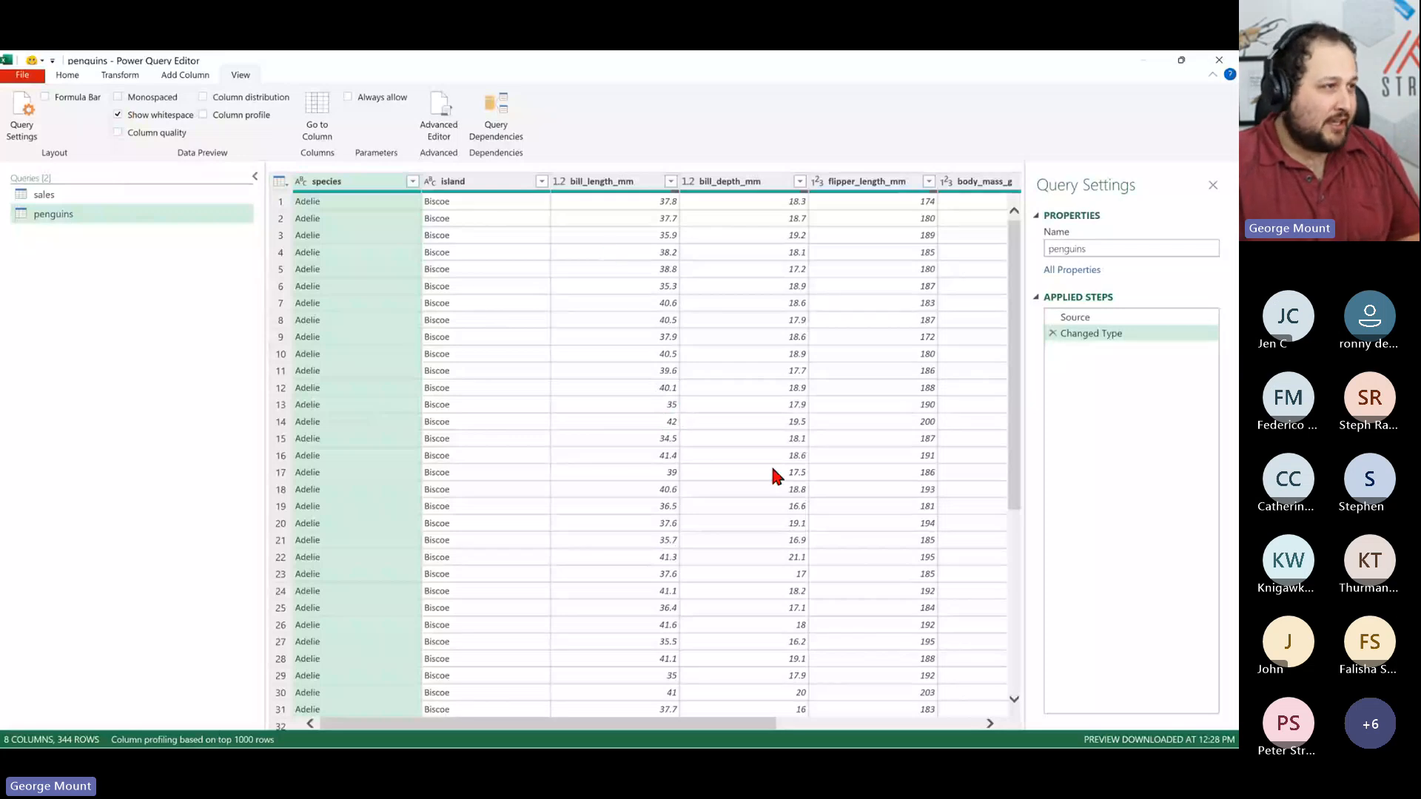
click(118, 116)
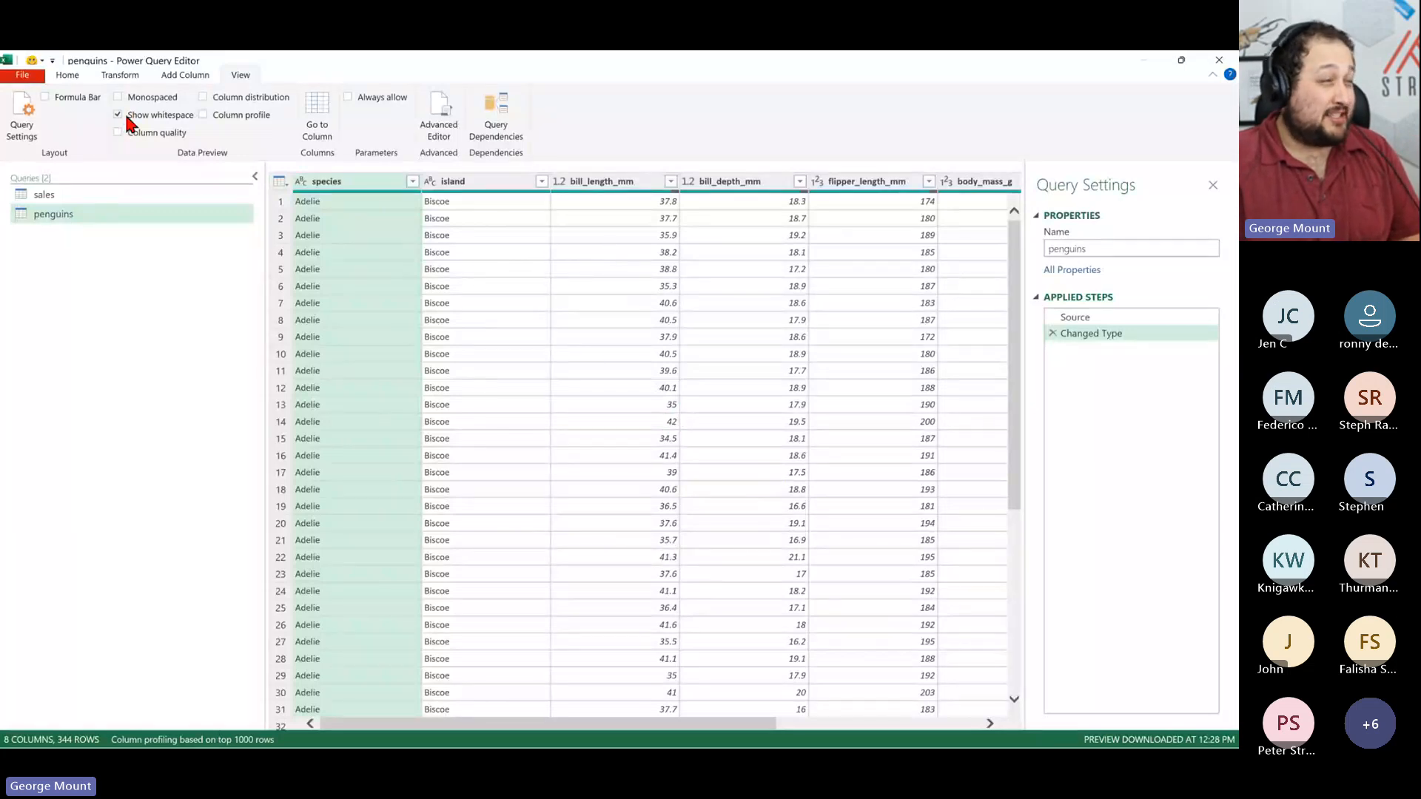
click(127, 117)
click(127, 117)
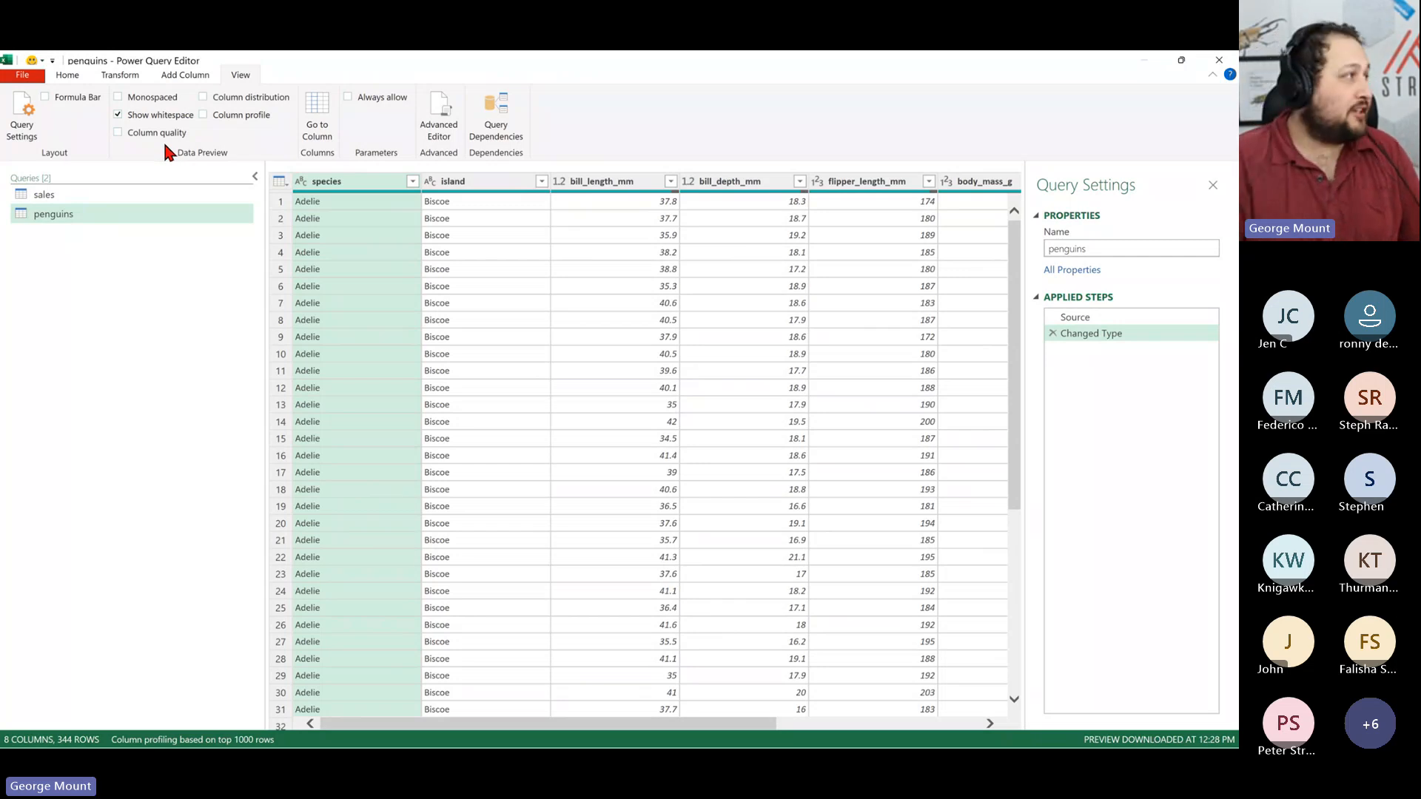
- Show column quality and column distribution for the penguins columns in the data preview
click(148, 133)
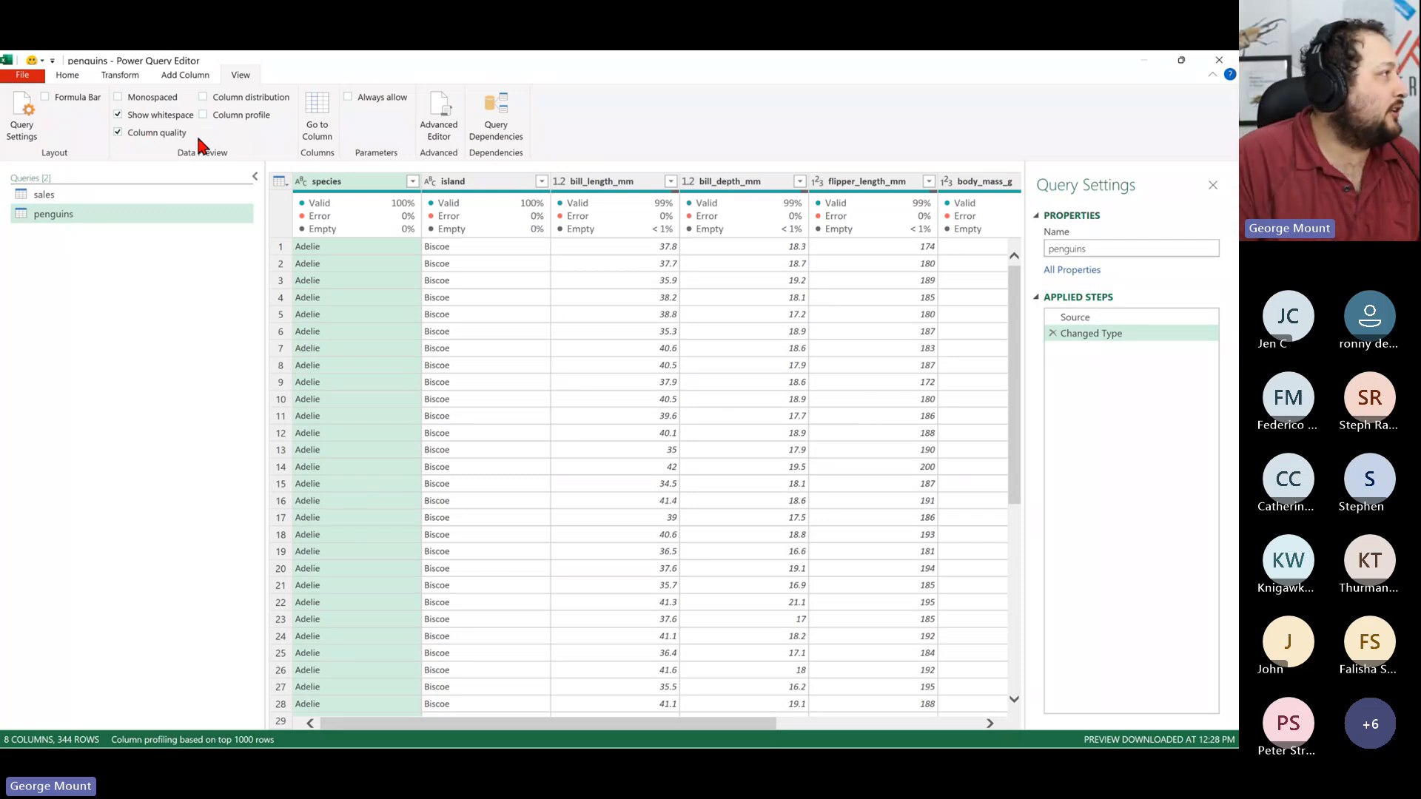
click(229, 102)
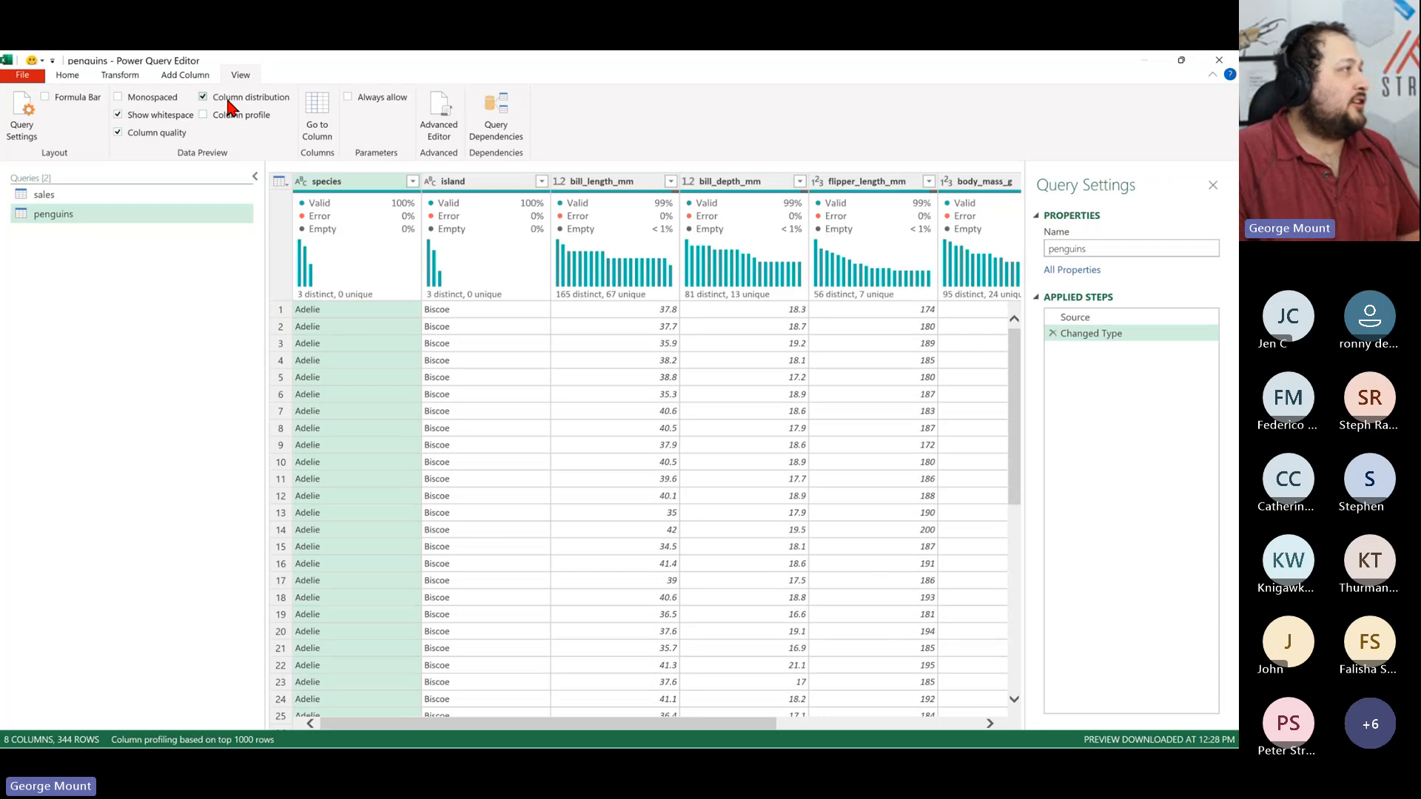
click(222, 97)
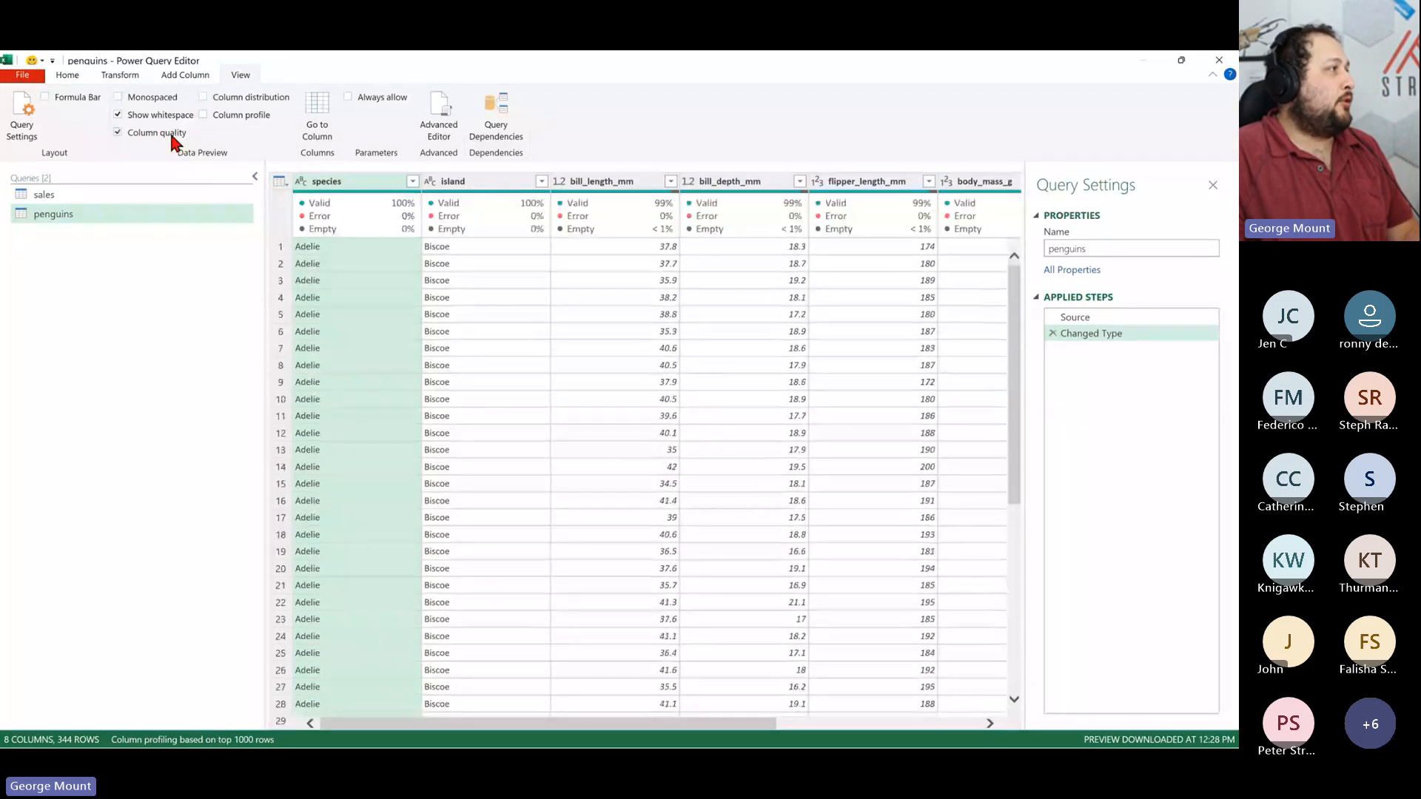
click(243, 97)
click(242, 97)
click(124, 135)
click(123, 135)
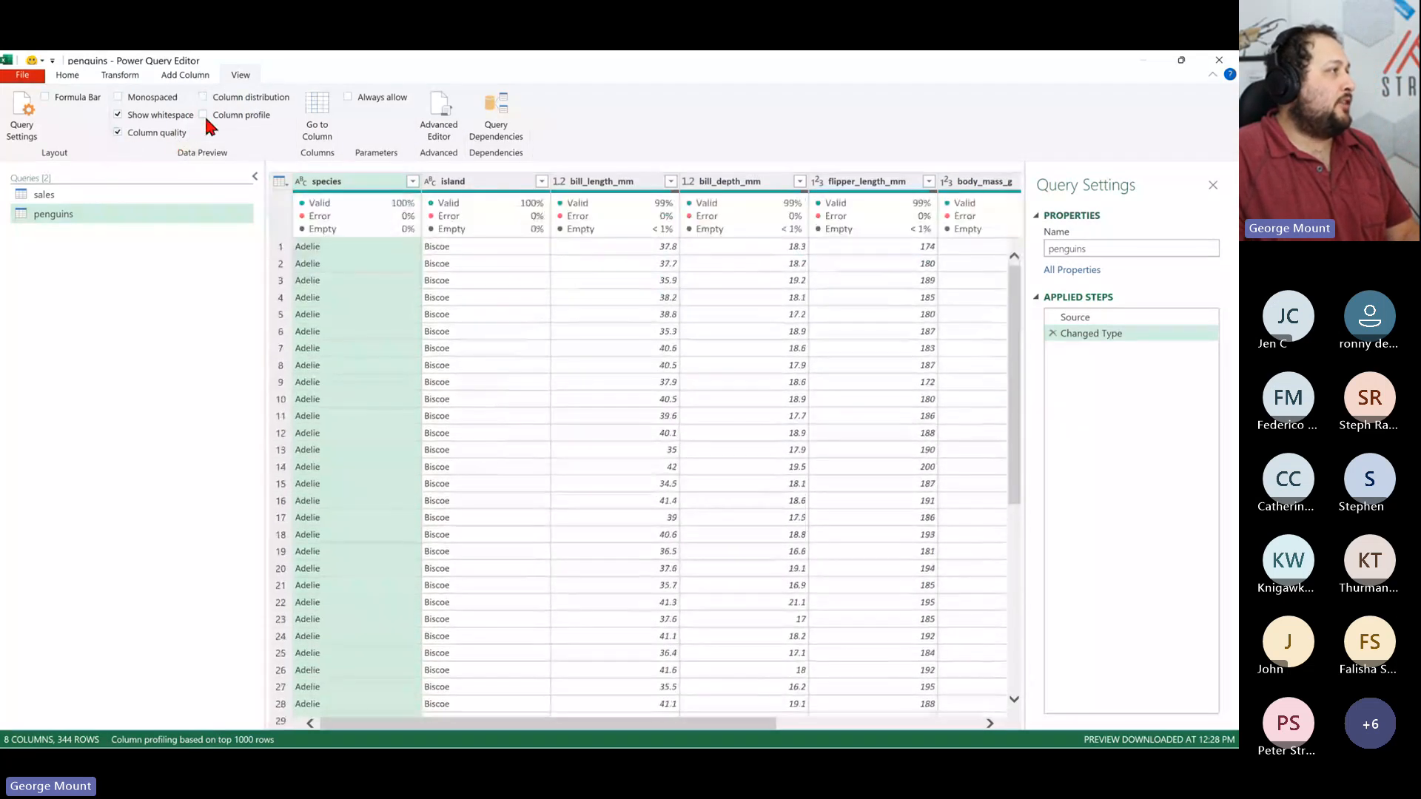
click(211, 97)
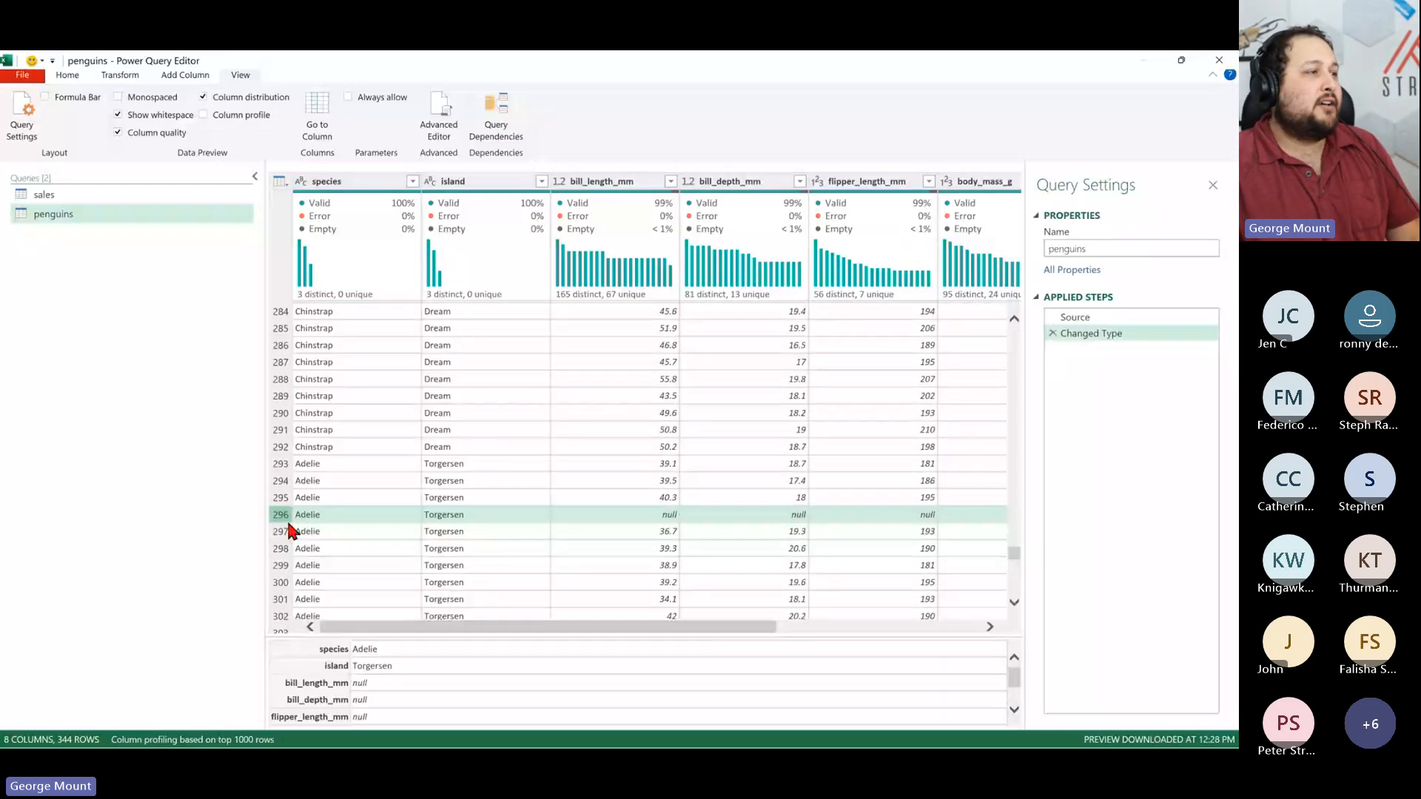
- Inspect the bill_depth_mm value in row 296 and compare it with the column's quality percentages
click(776, 516)
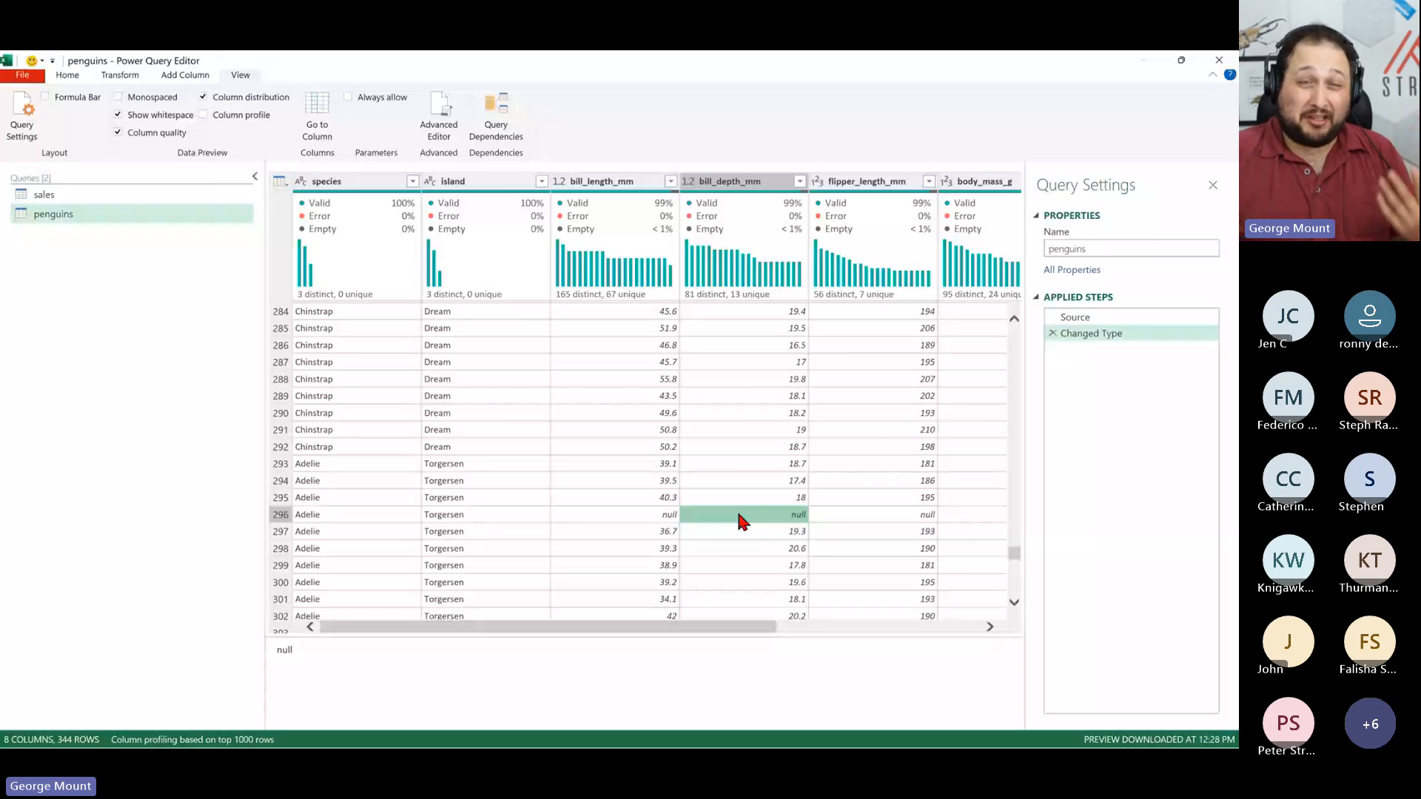
click(752, 531)
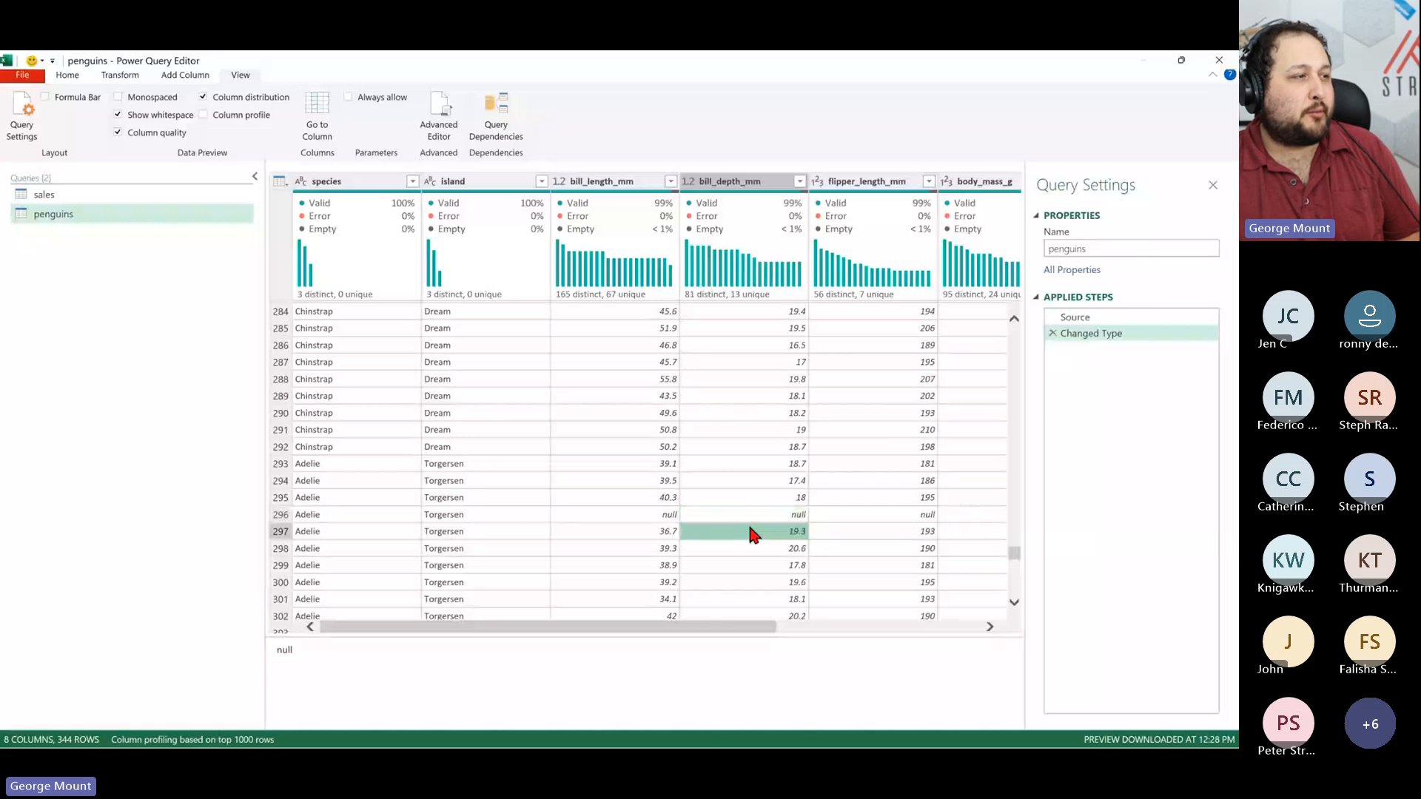
click(751, 514)
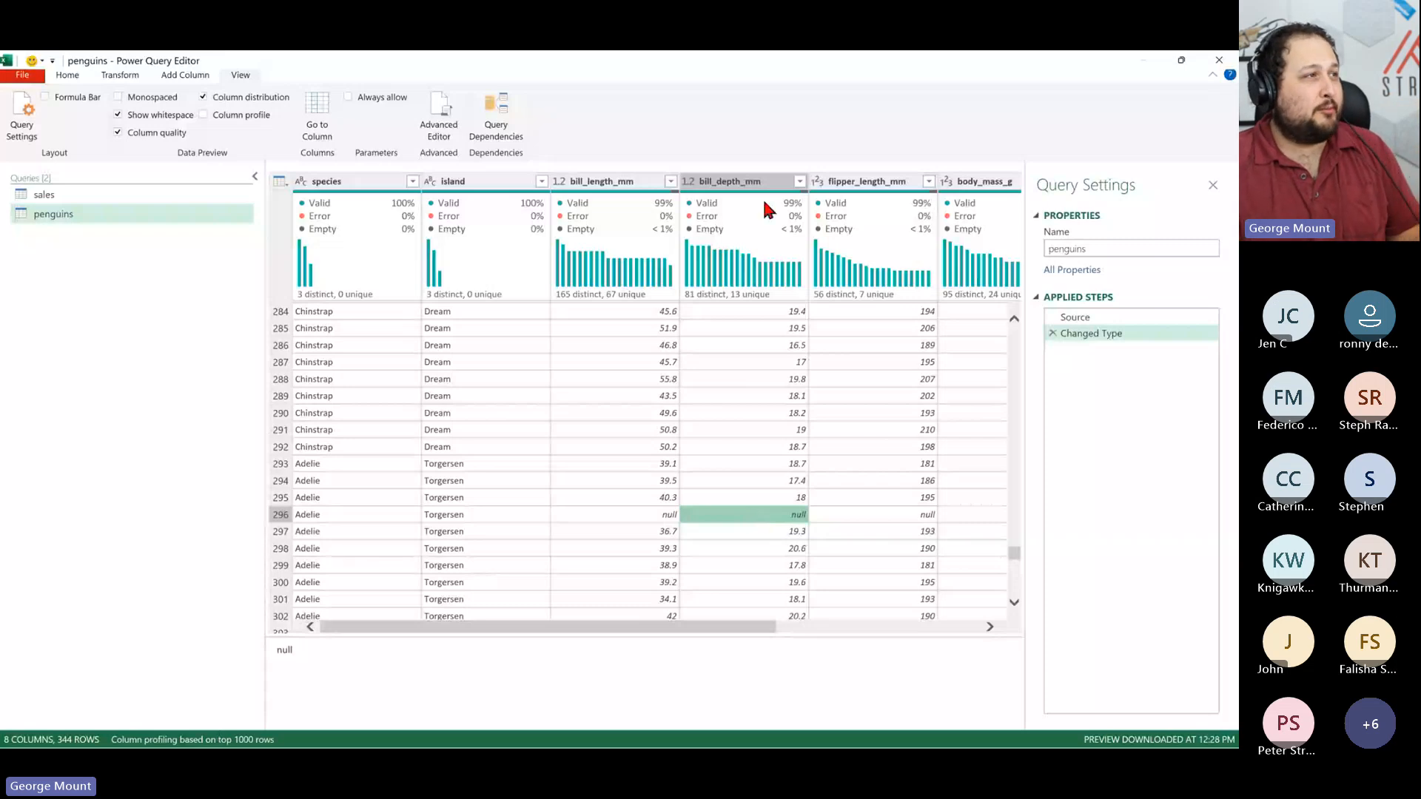
mouse_move(742, 236)
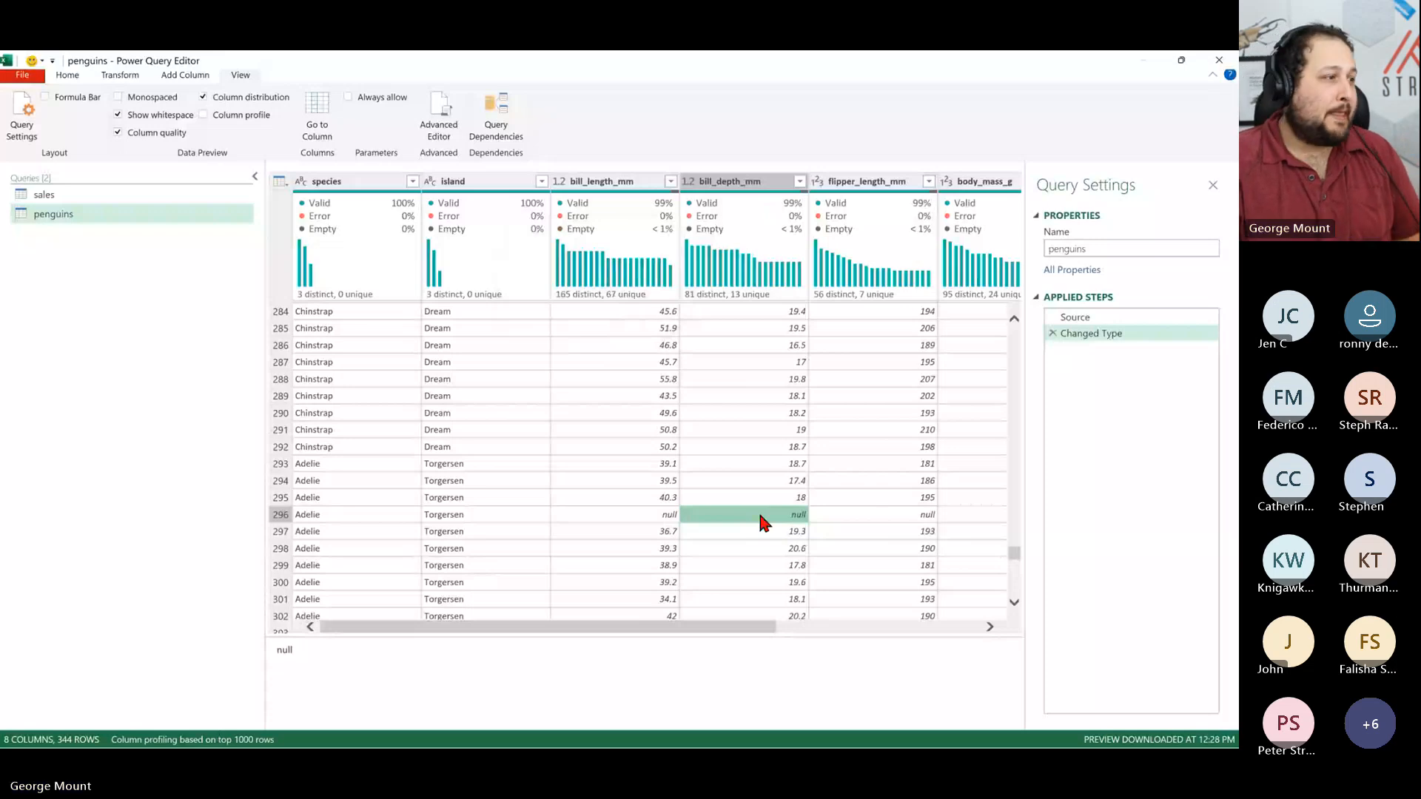
- Examine the bl_bd_ratio column's quality summary and look through its rows for errors
drag(763, 626, 985, 625)
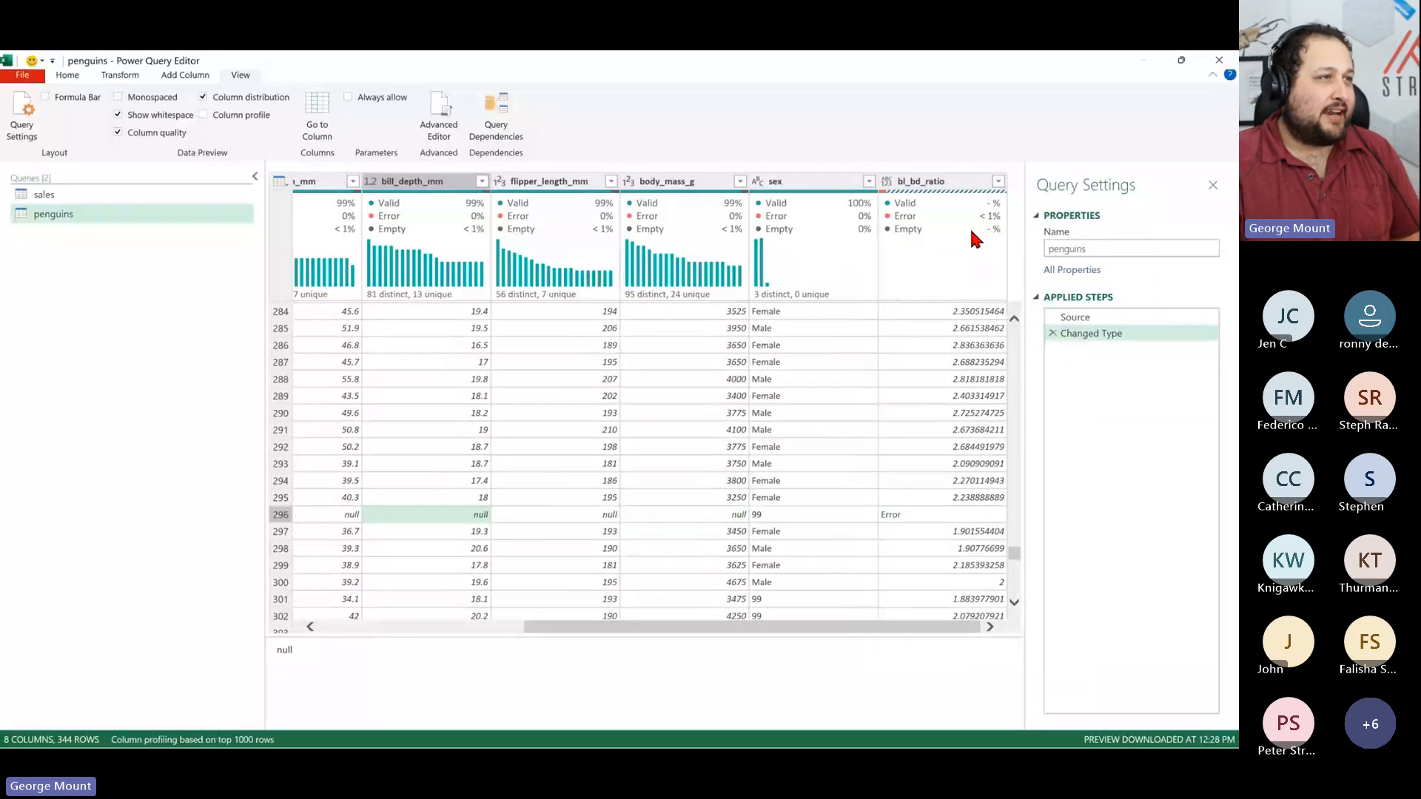
scroll(984, 459, down, 1)
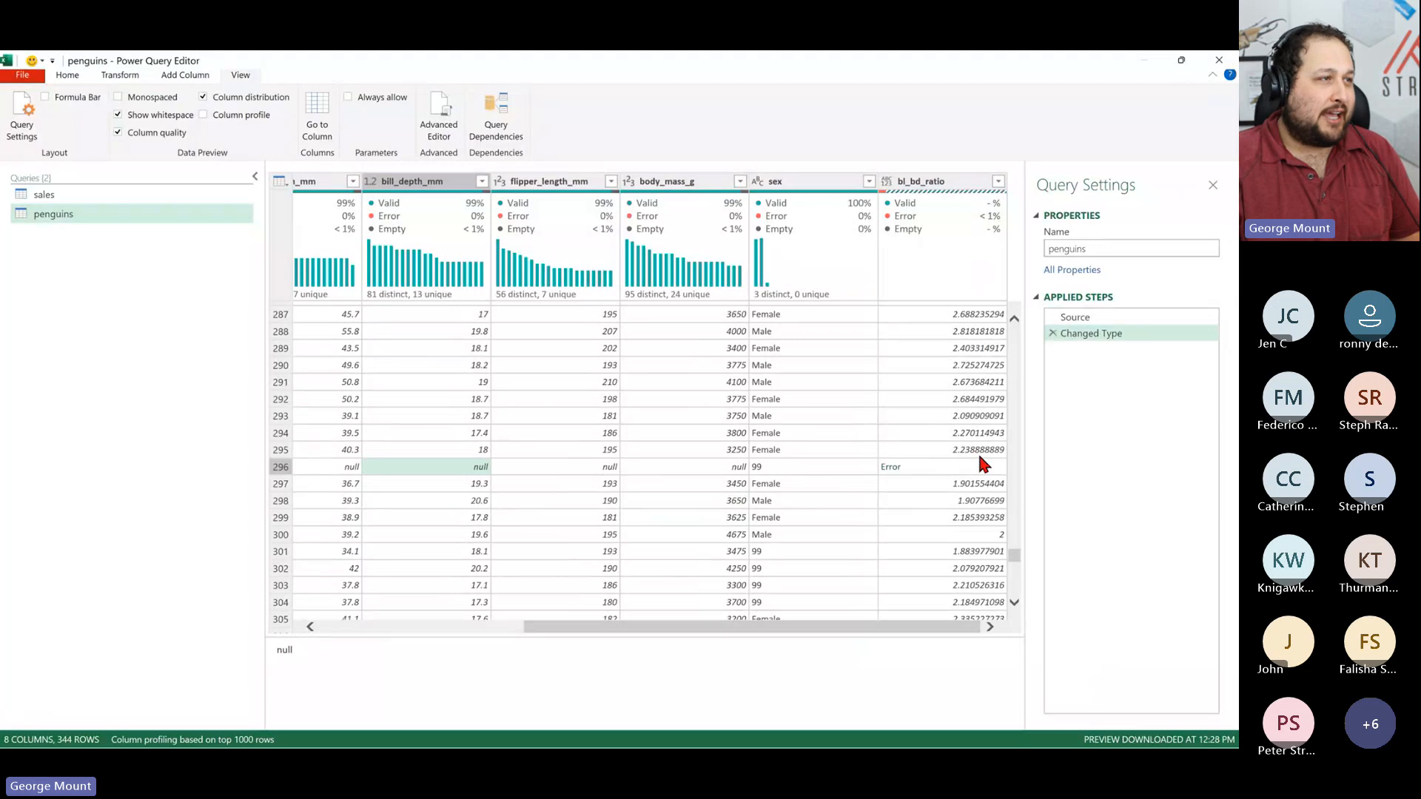
scroll(979, 452, up, 10)
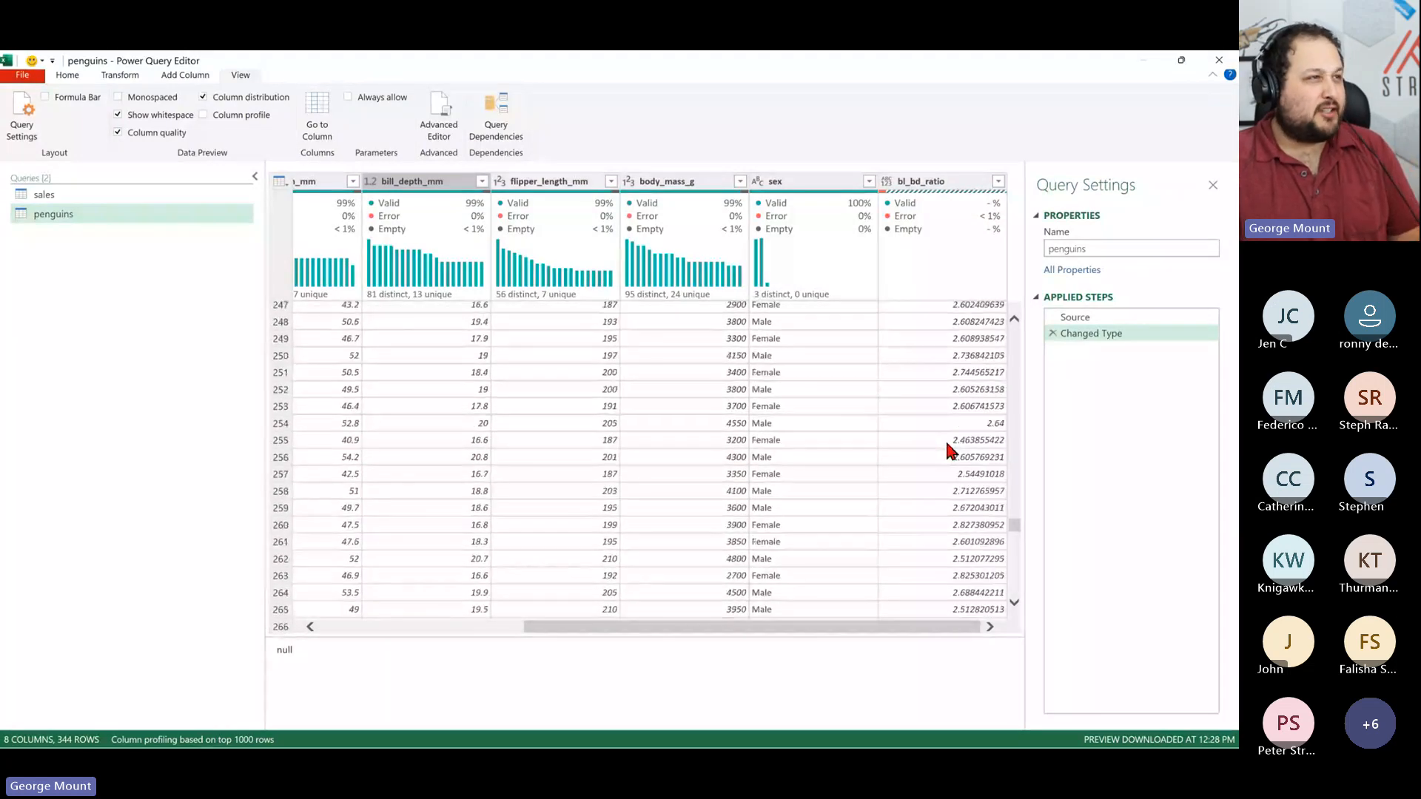
scroll(946, 444, up, 5)
scroll(963, 456, down, 10)
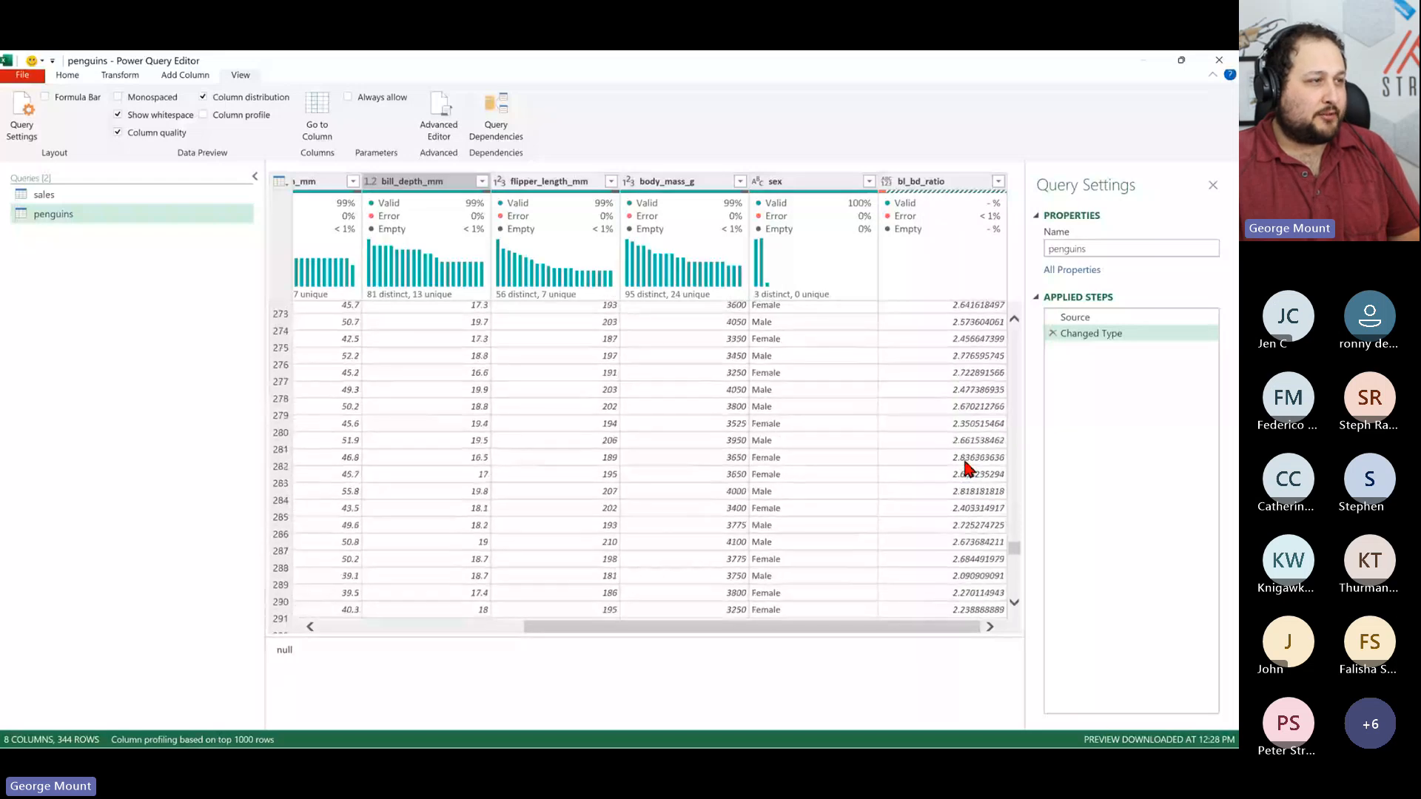
- Find the error in row 296 of the bl_bd_ratio column and inspect its details
scroll(955, 444, down, 5)
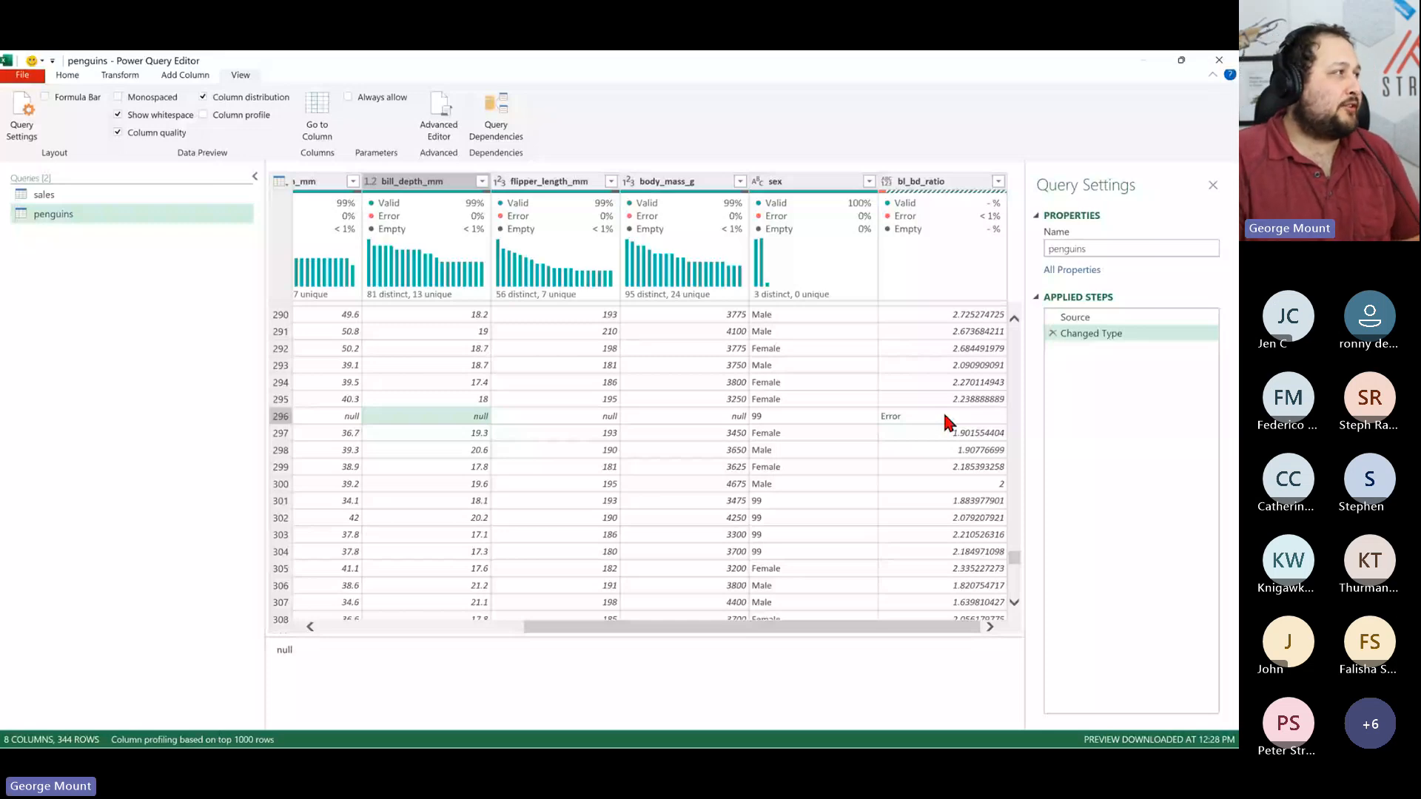
click(944, 417)
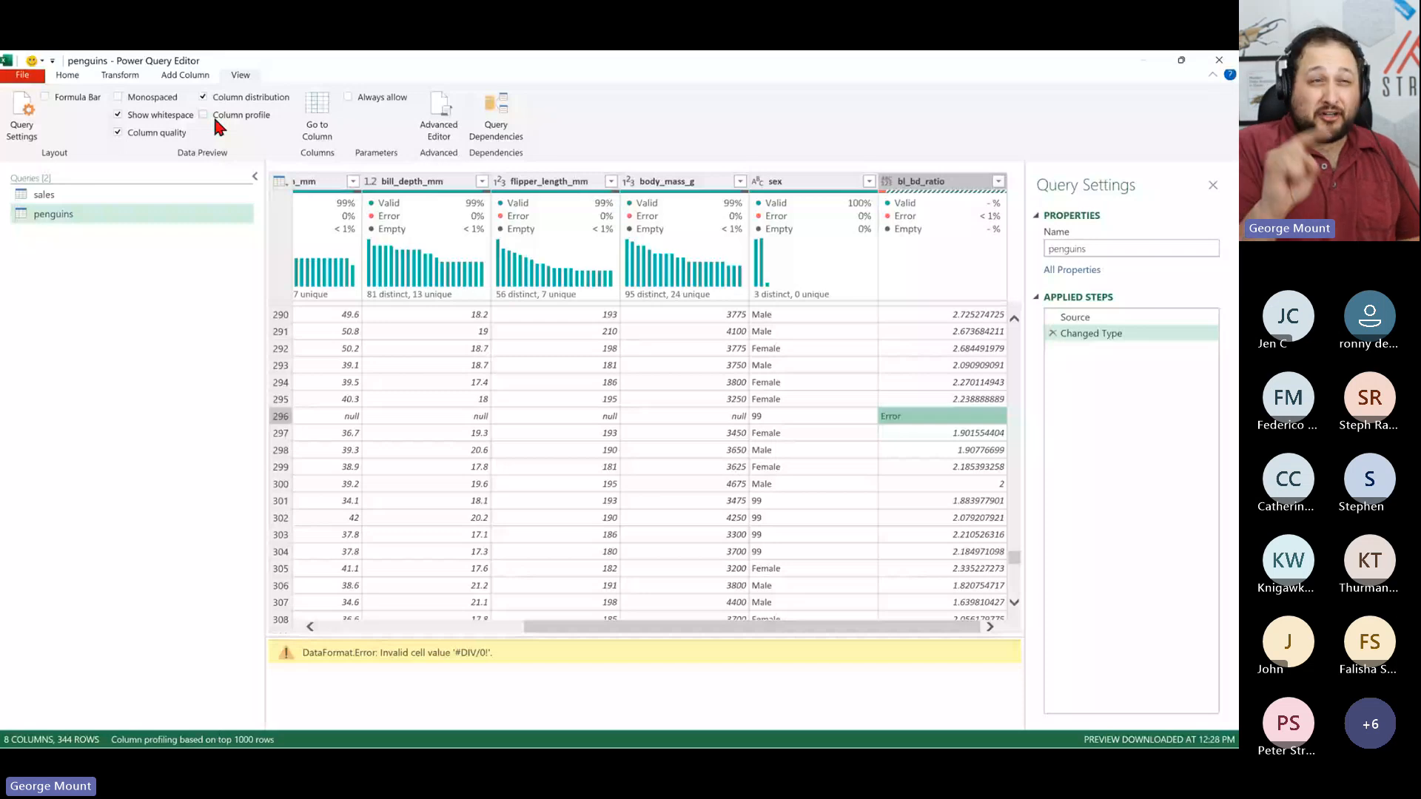
- Show the column profile and examine the statistics and full value distribution of the body_mass_g column
click(215, 117)
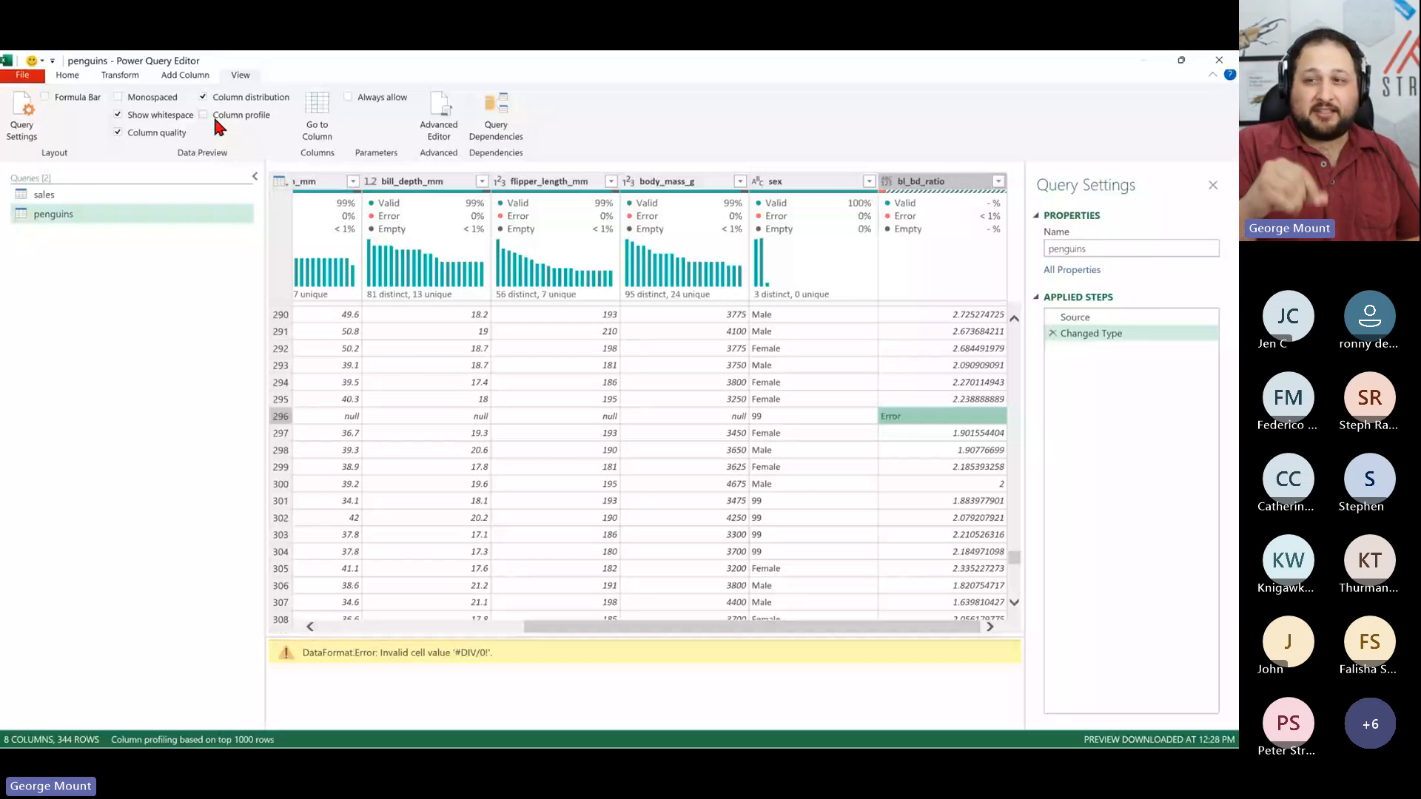
click(699, 184)
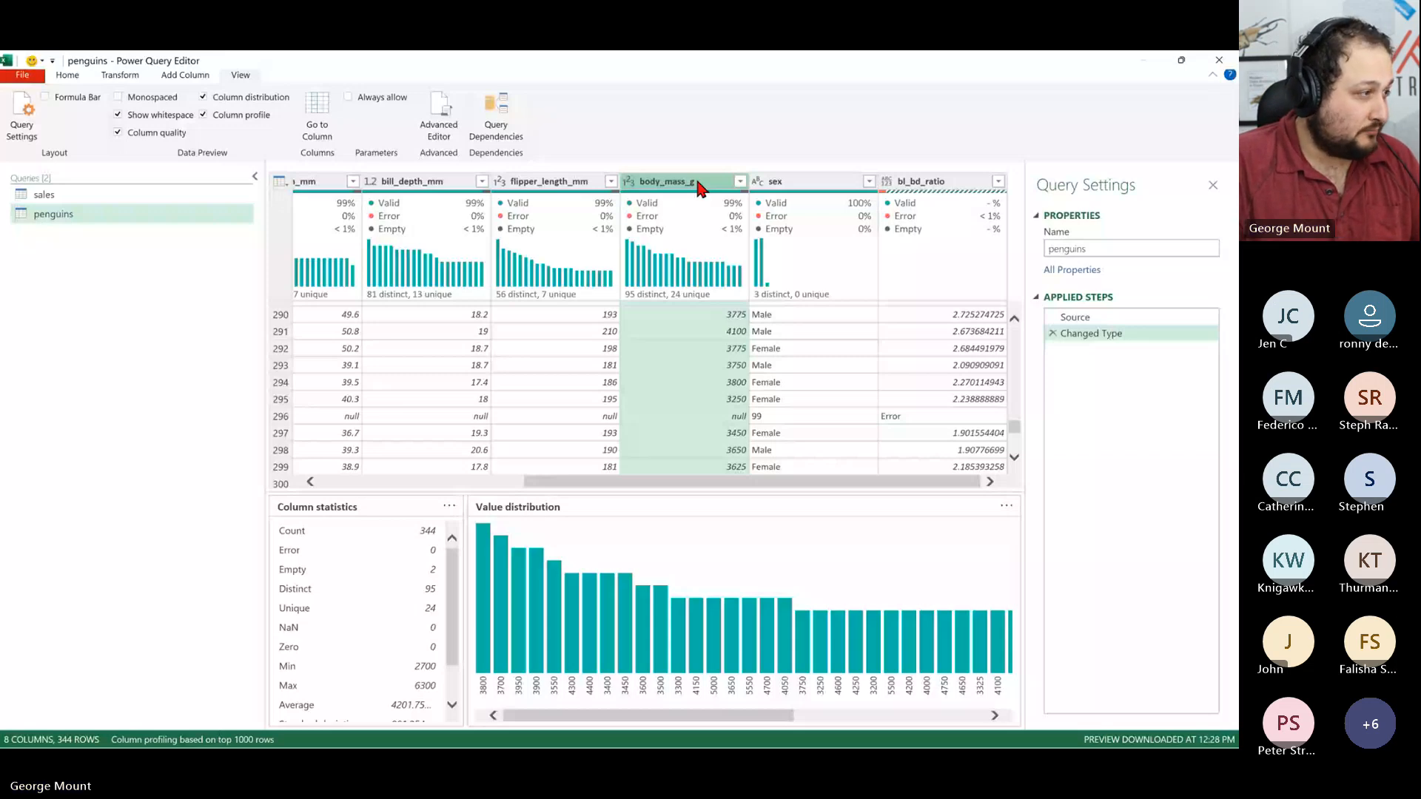
scroll(986, 691, right, 5)
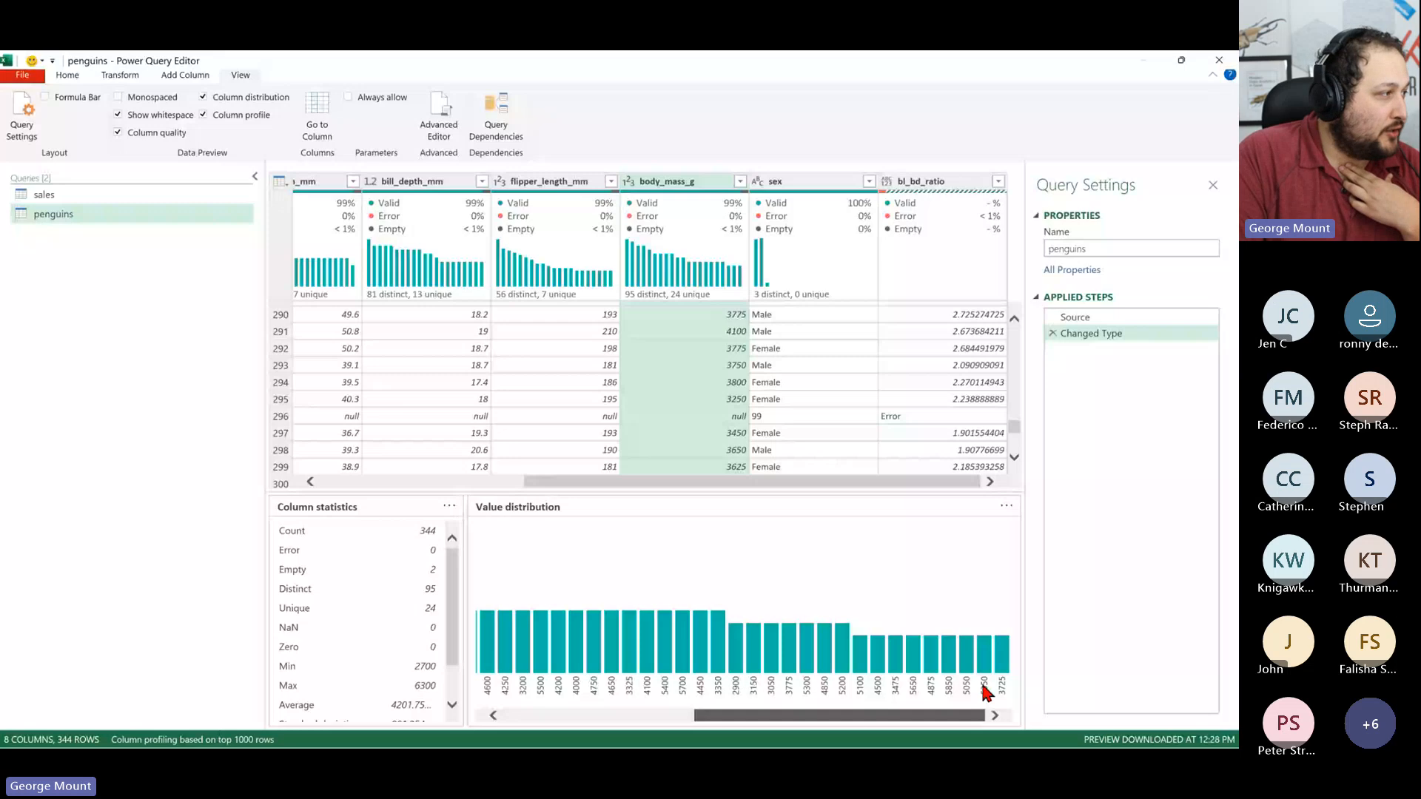
drag(599, 493, 592, 347)
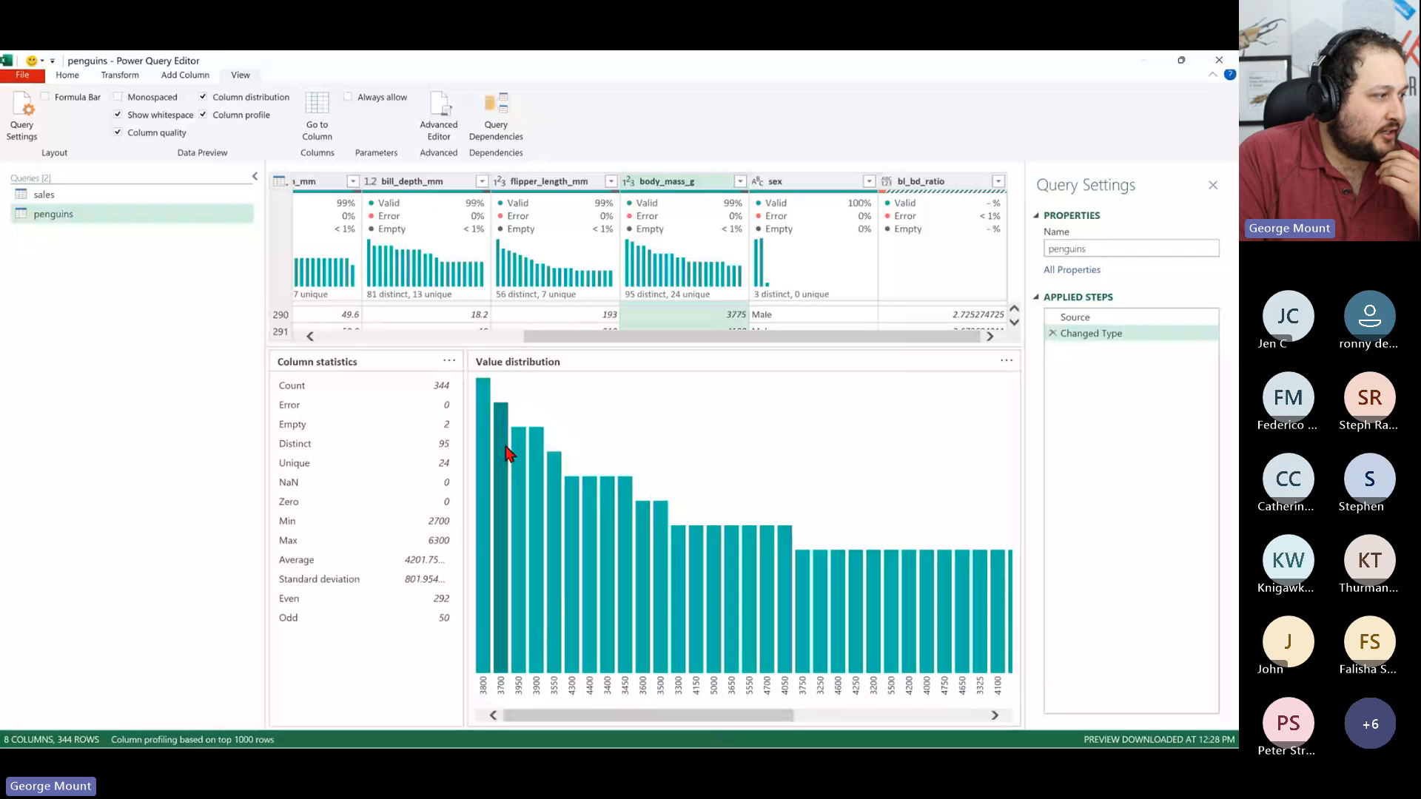
drag(777, 715, 1044, 702)
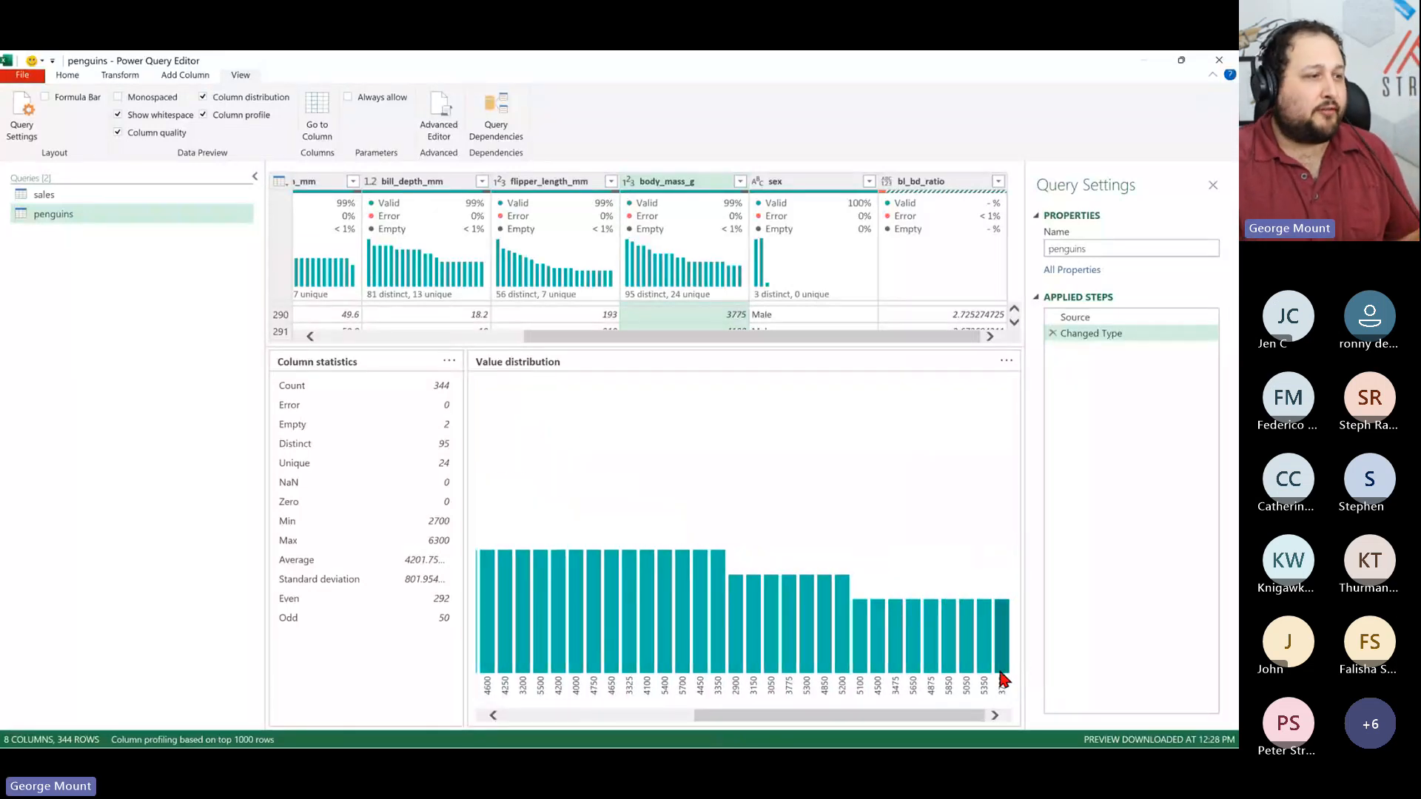
drag(953, 716, 659, 716)
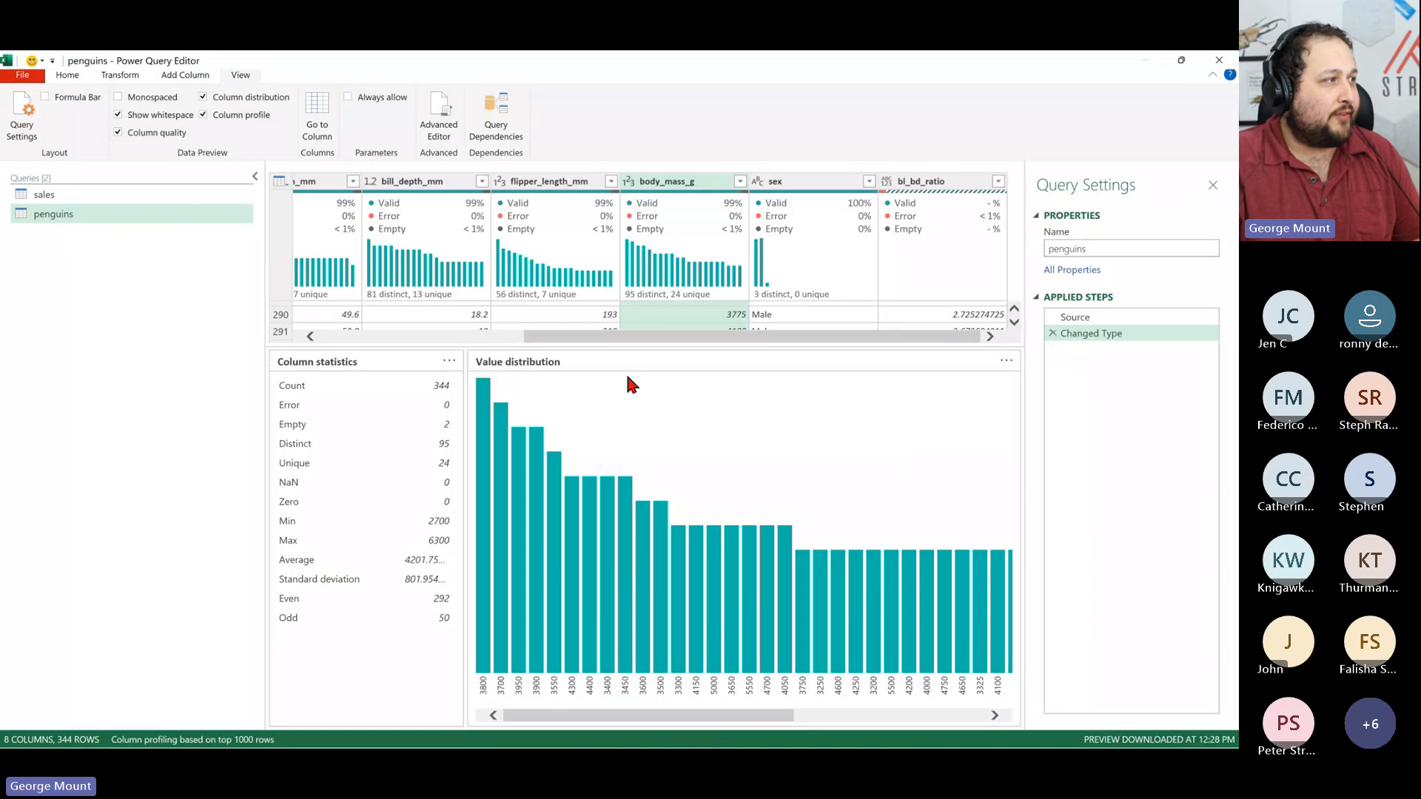
drag(632, 343, 888, 568)
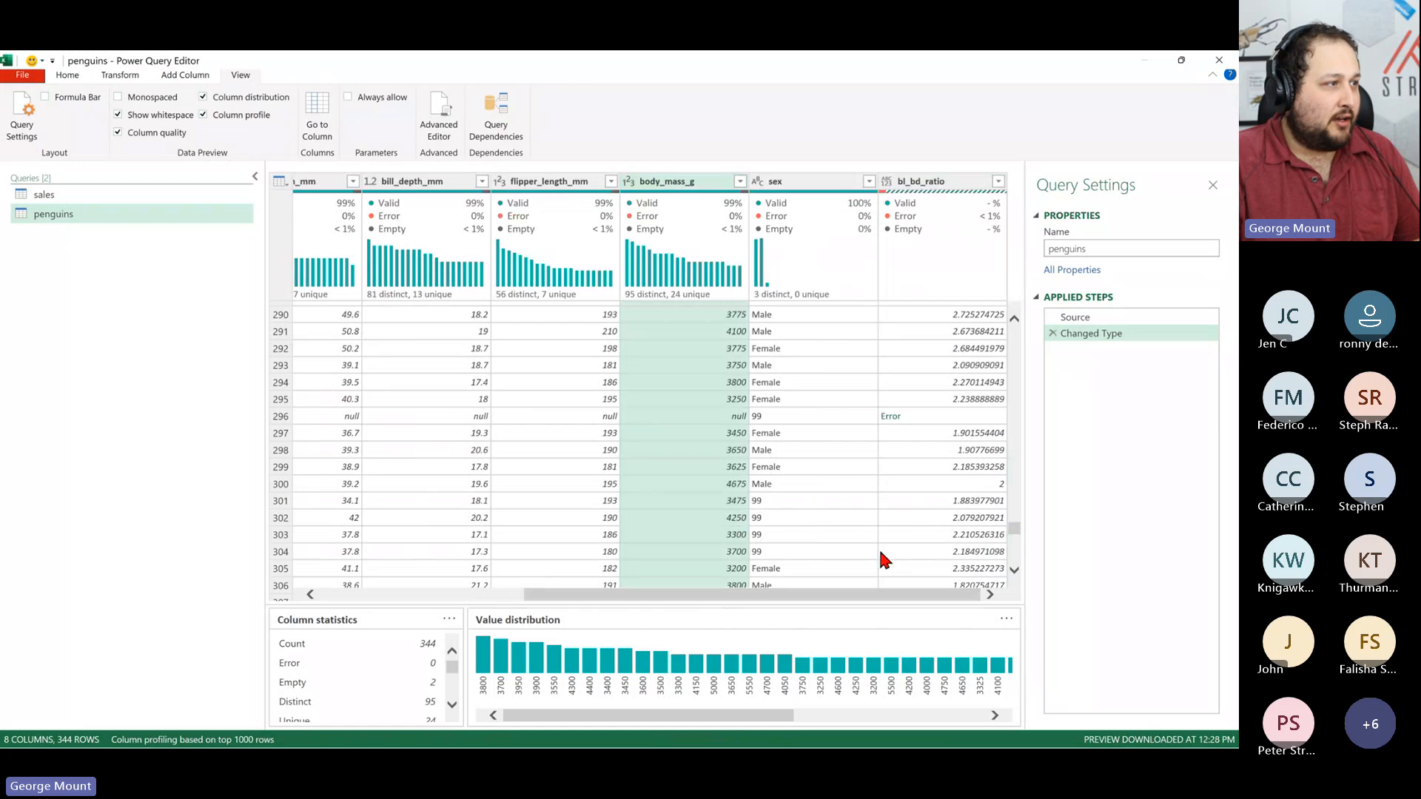
- Inspect the sex value in row 296 and examine the sex column's value distribution in the column profile
click(786, 417)
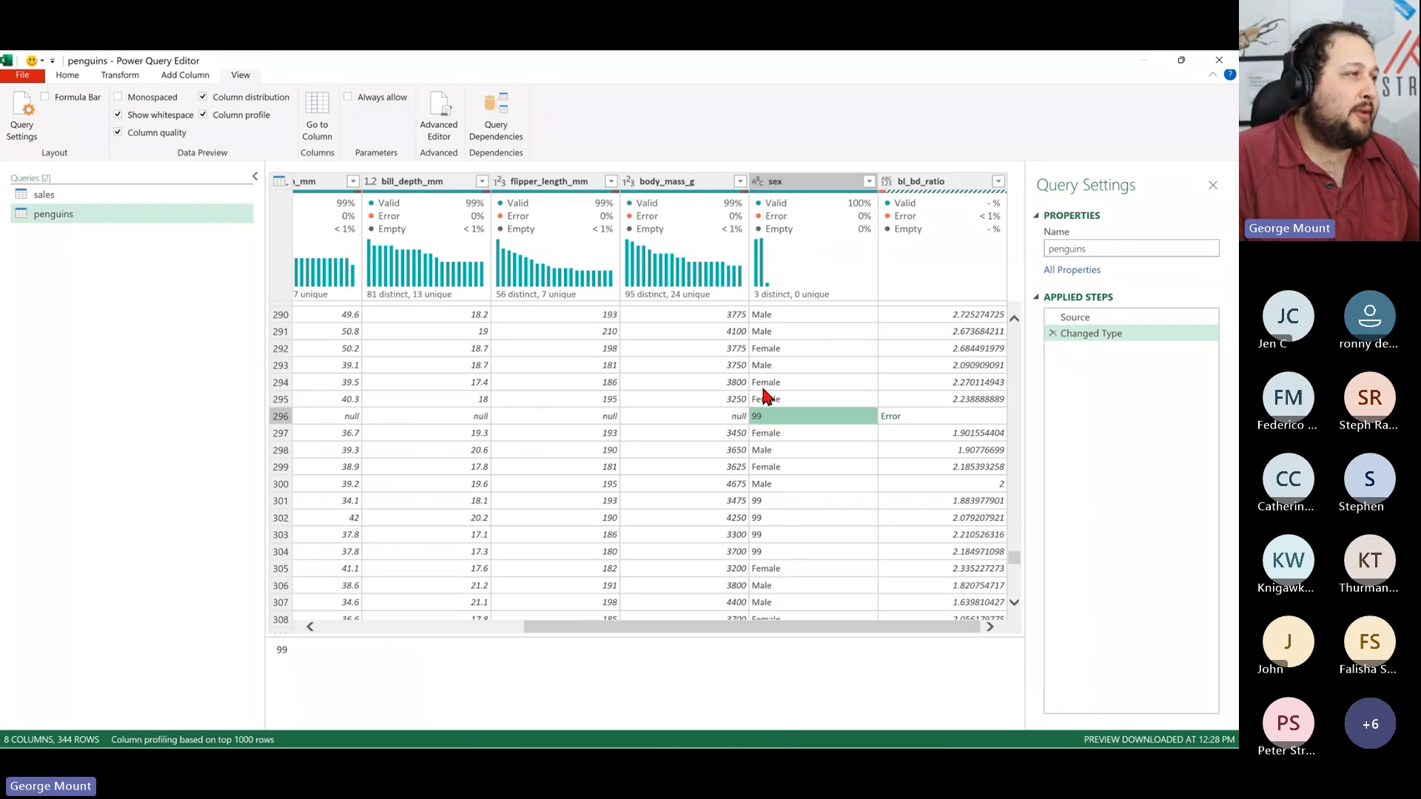
click(796, 183)
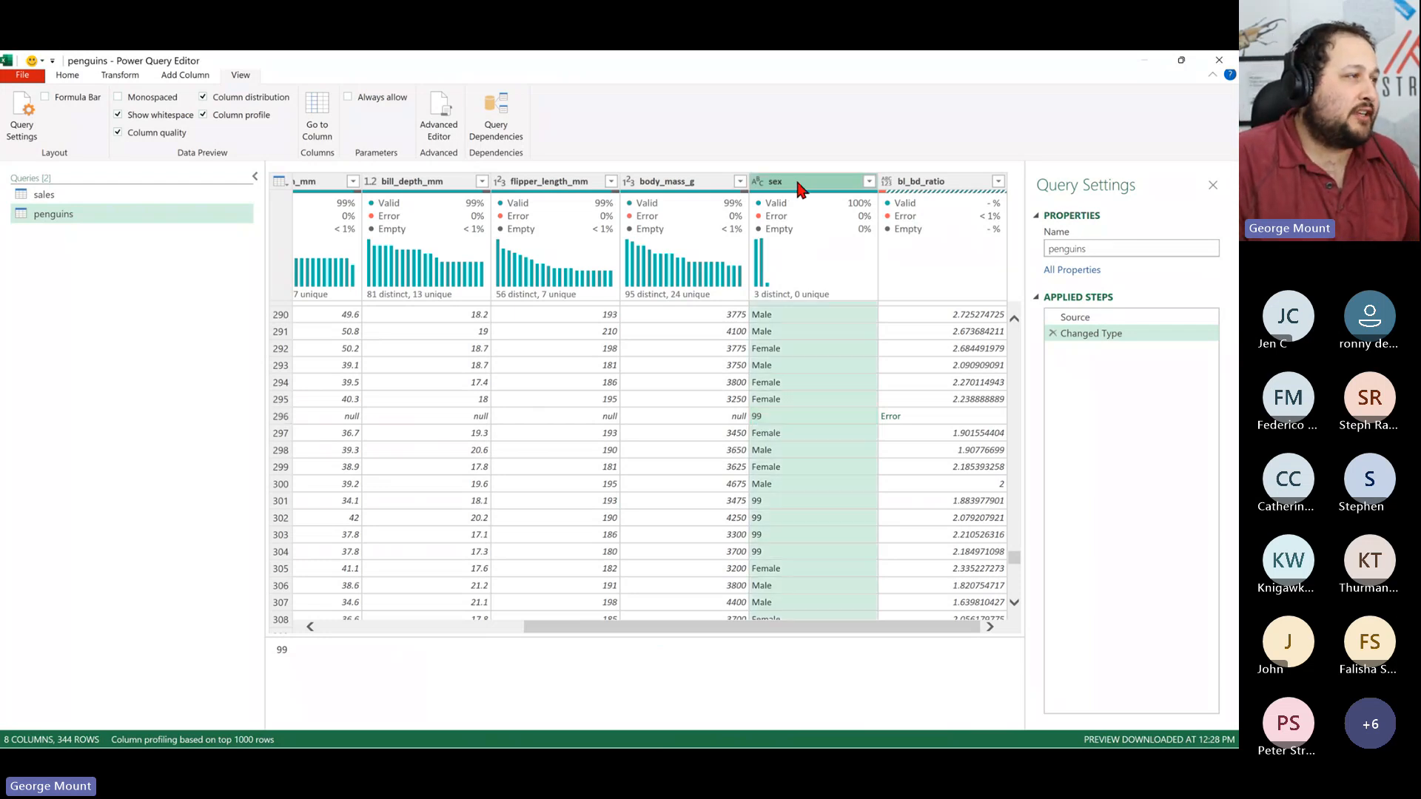
click(784, 413)
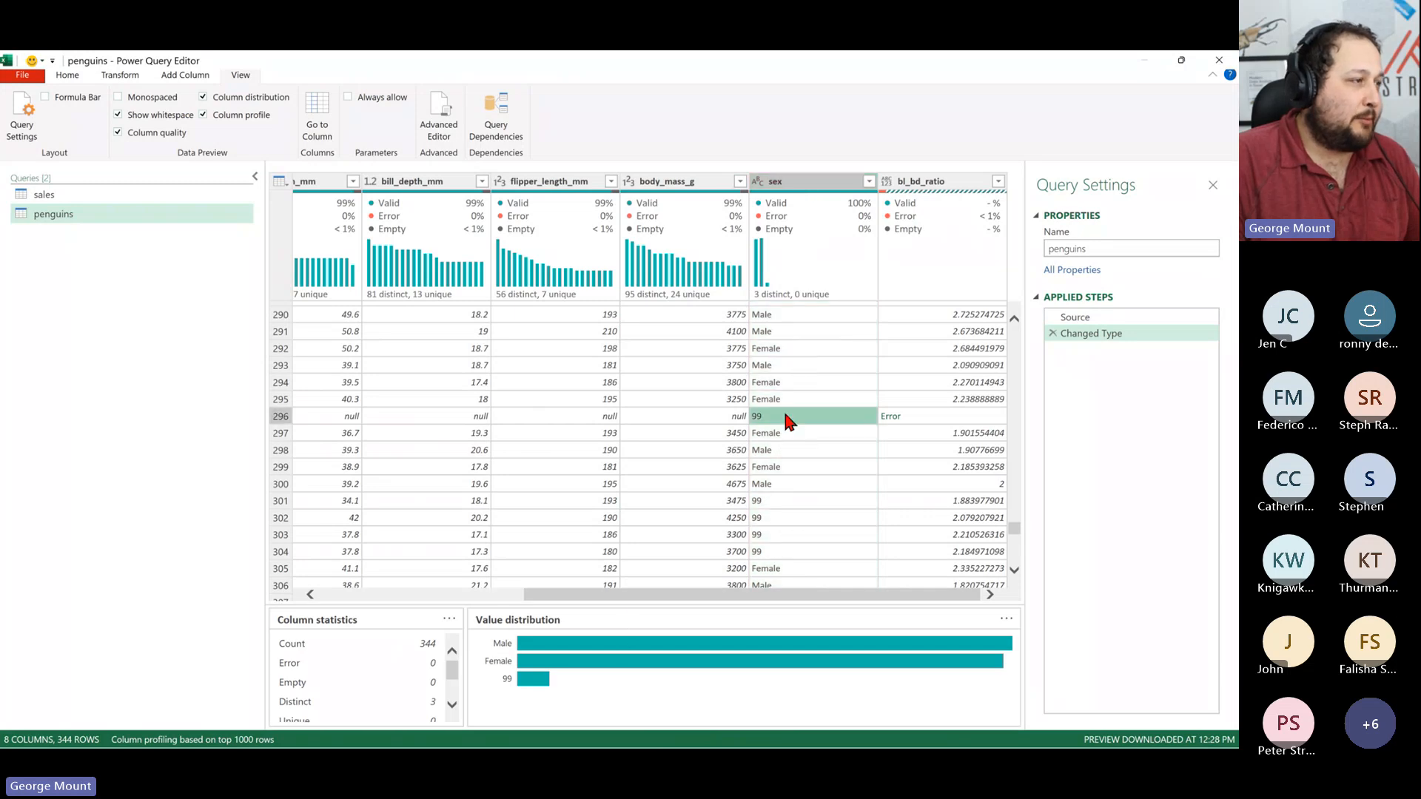
- Display row 296 as a record and enlarge its detail area to read every field
click(286, 417)
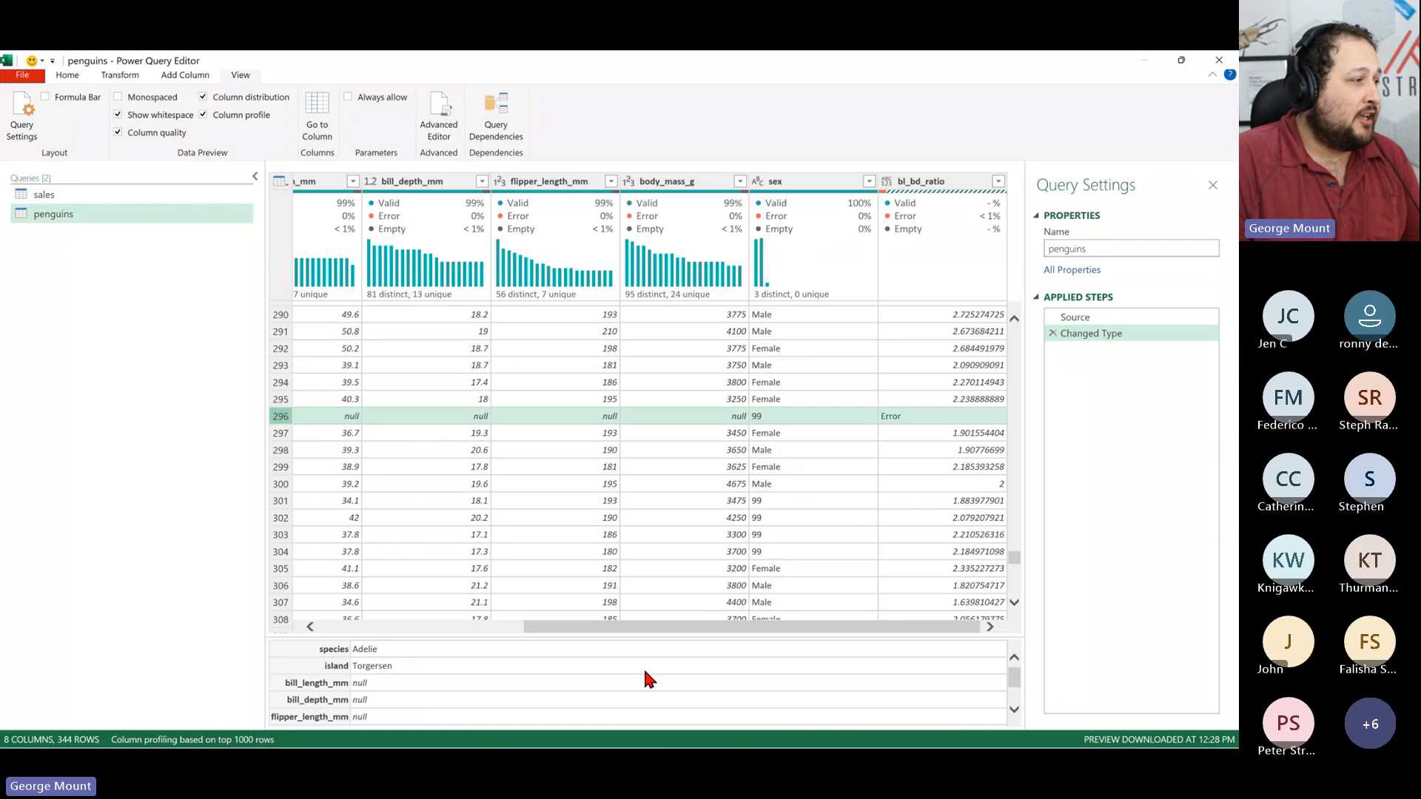
drag(668, 630, 880, 629)
scroll(777, 474, up, 2)
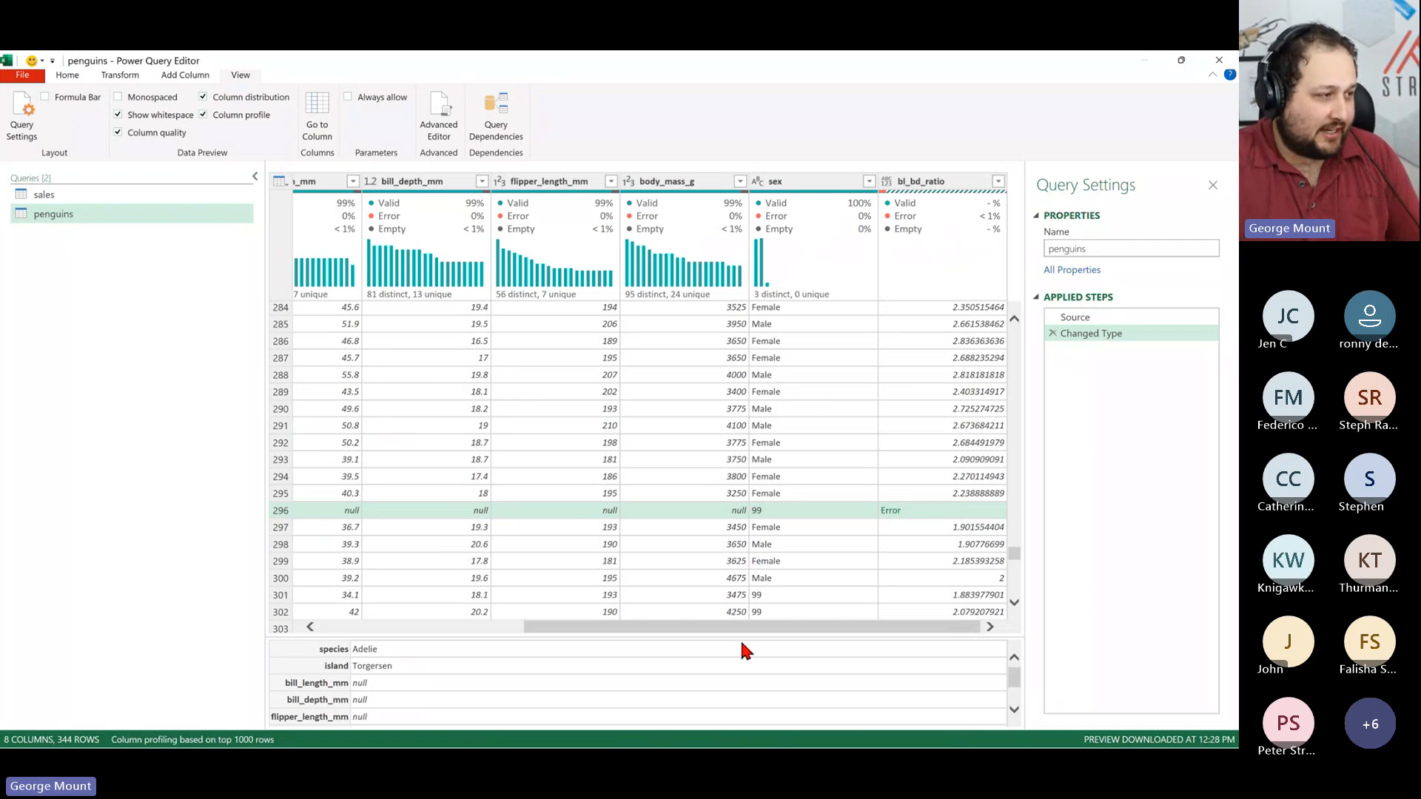
drag(748, 635, 751, 581)
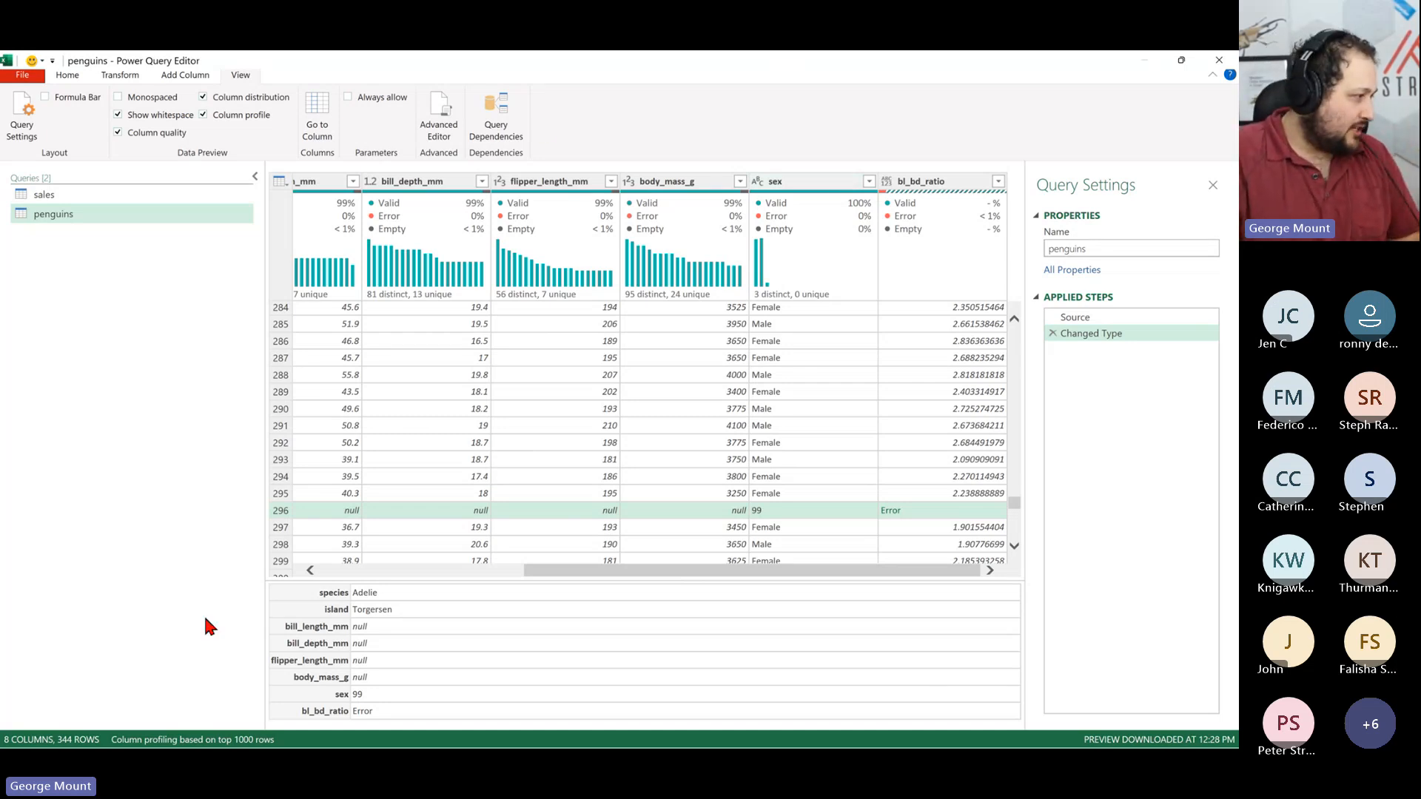
- Base the column profiling on the entire data set instead of the top 1000 rows
click(198, 740)
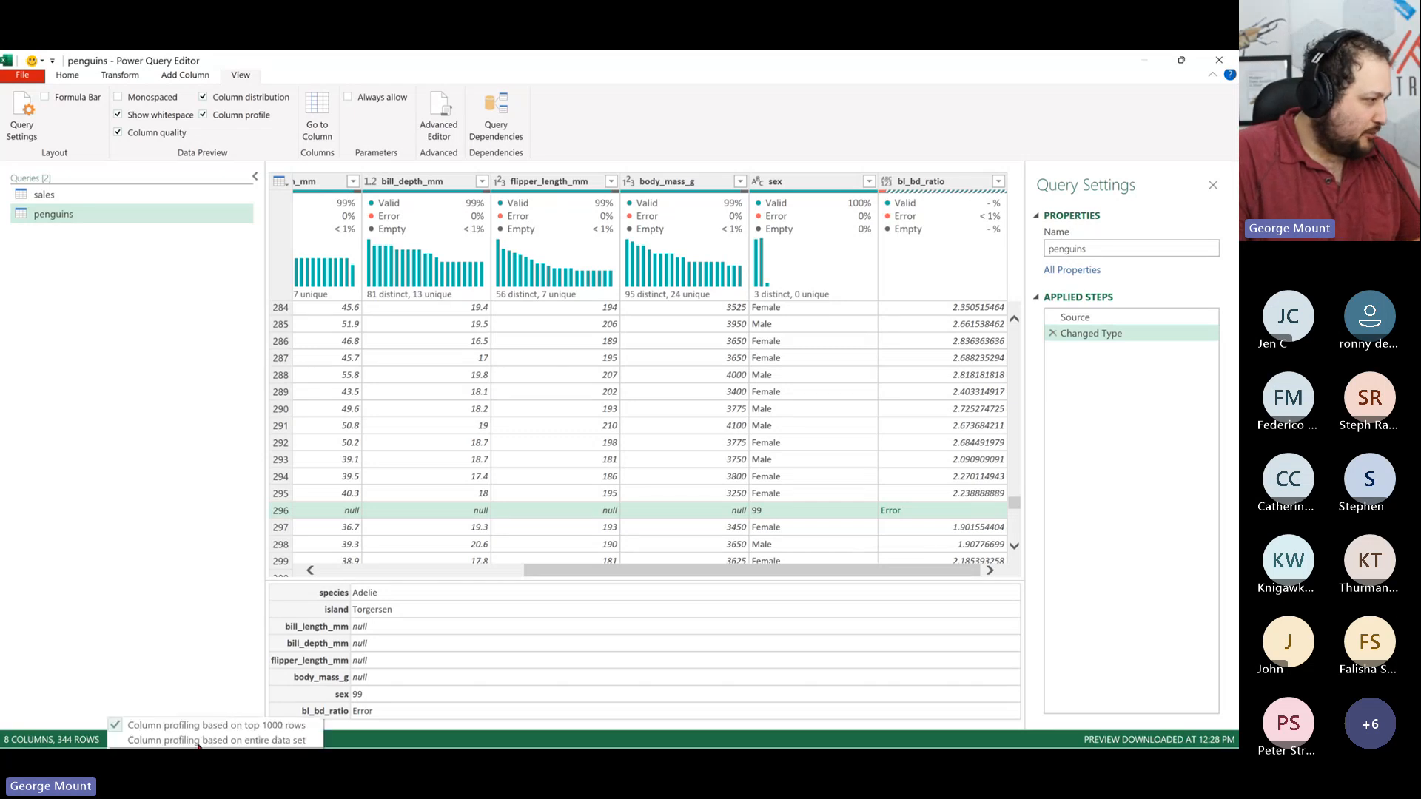
click(189, 620)
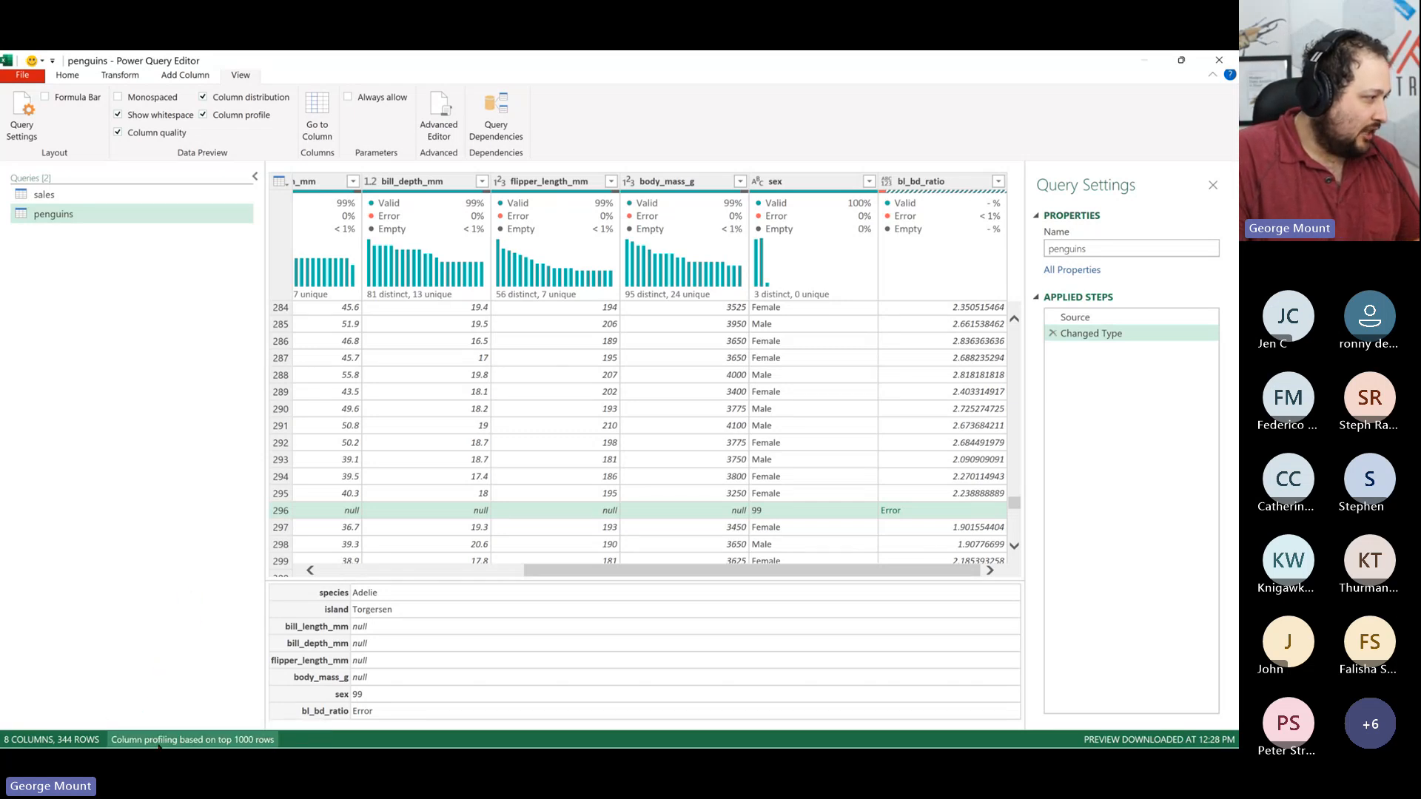
click(229, 740)
click(234, 712)
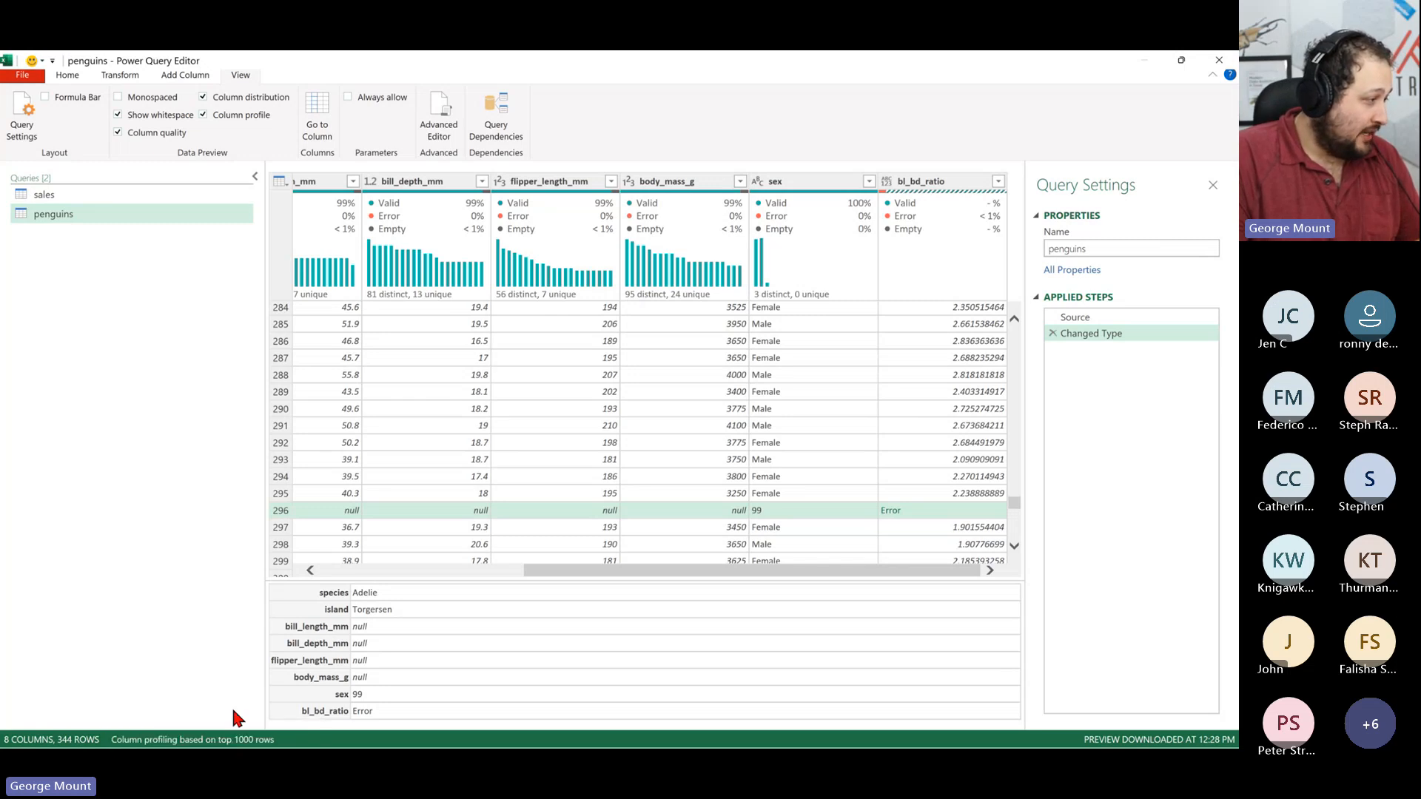
click(219, 740)
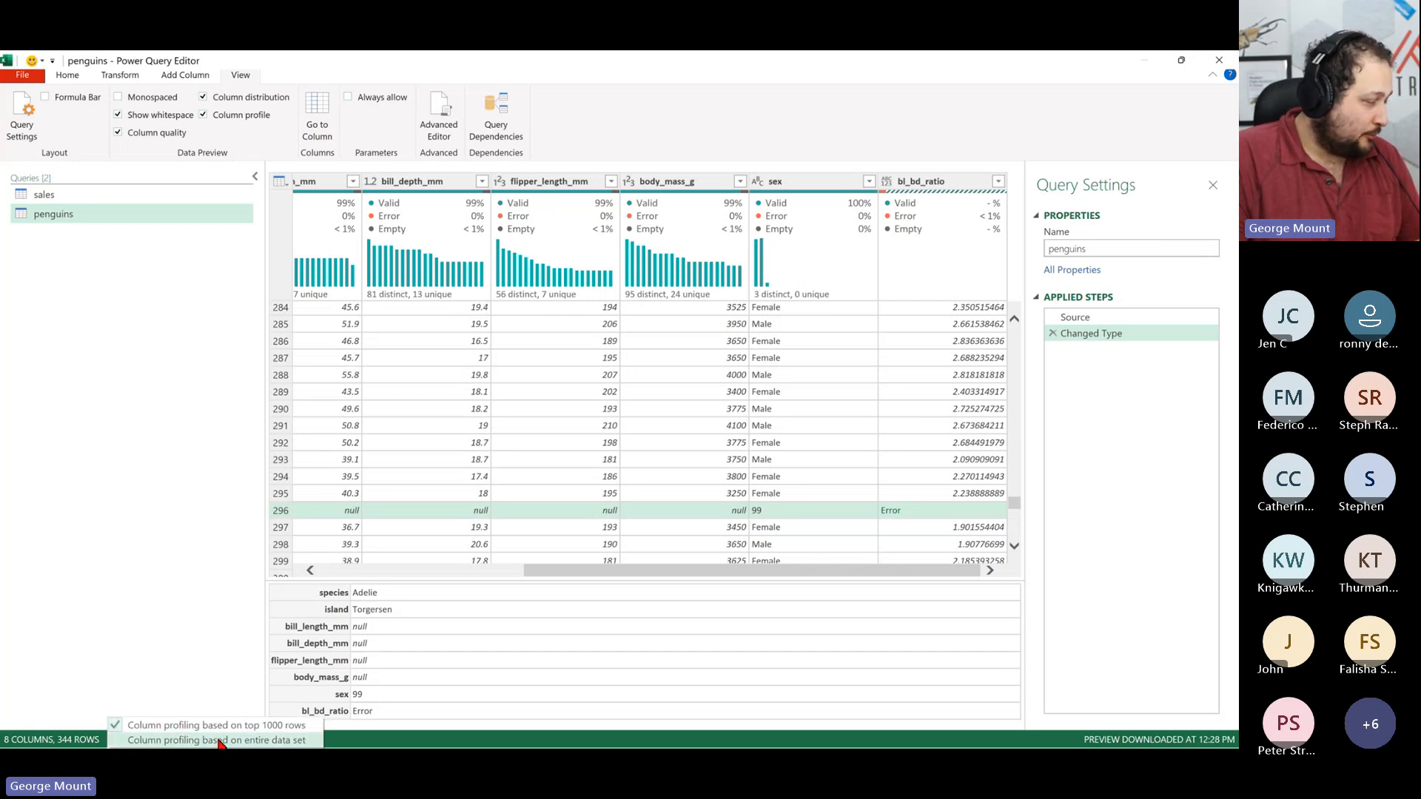
click(219, 741)
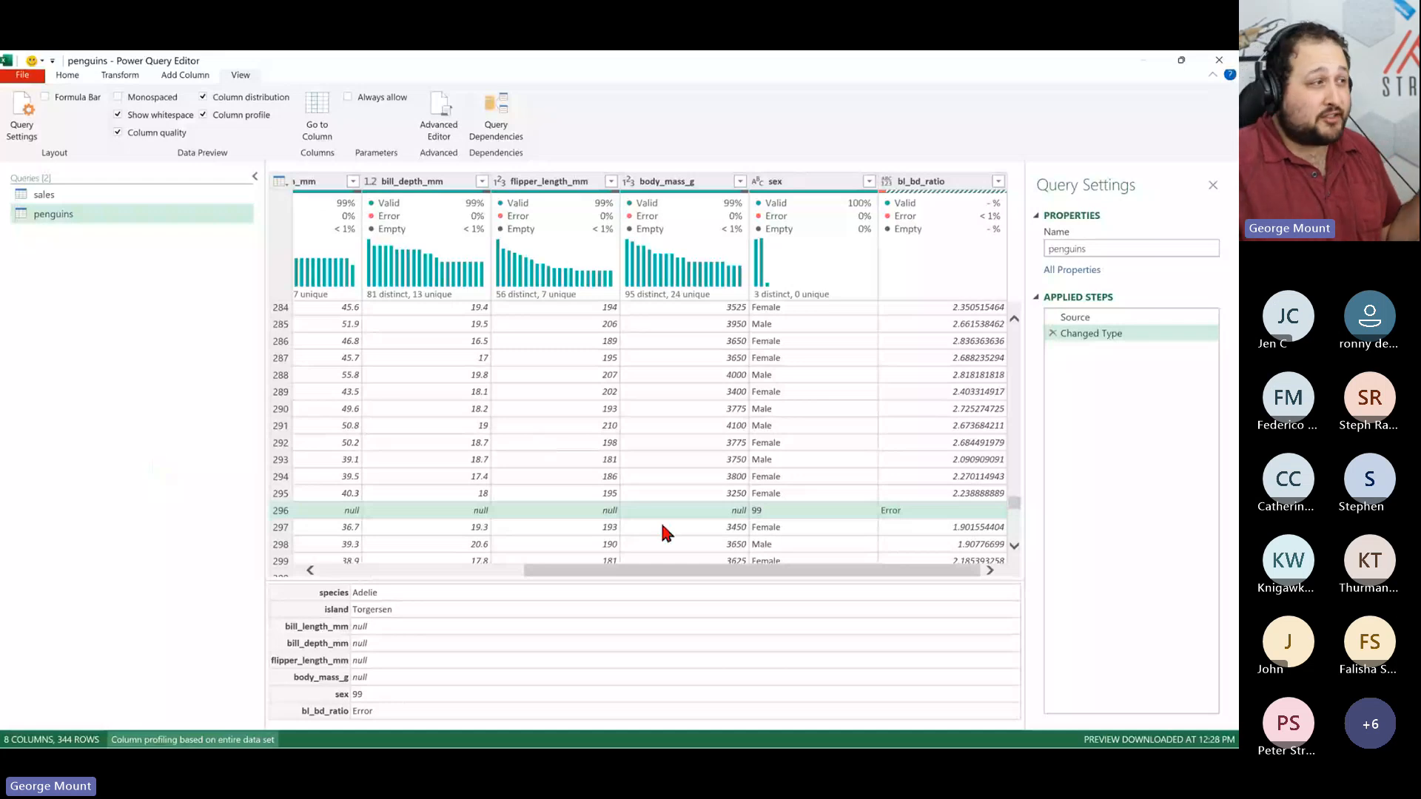
- Close the query editor and load the penguins query as a PivotTable Report on a new worksheet
scroll(662, 531, up, 2)
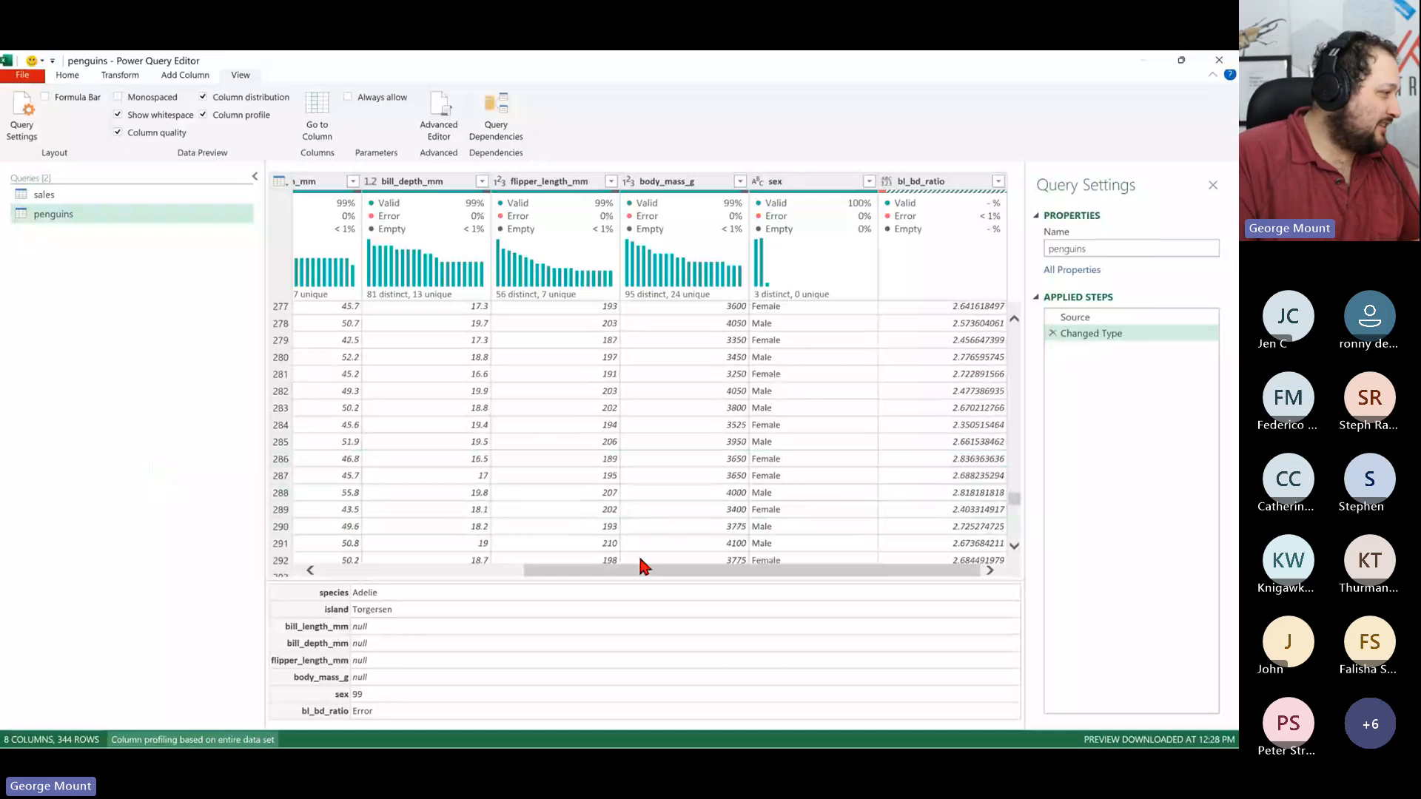
click(222, 739)
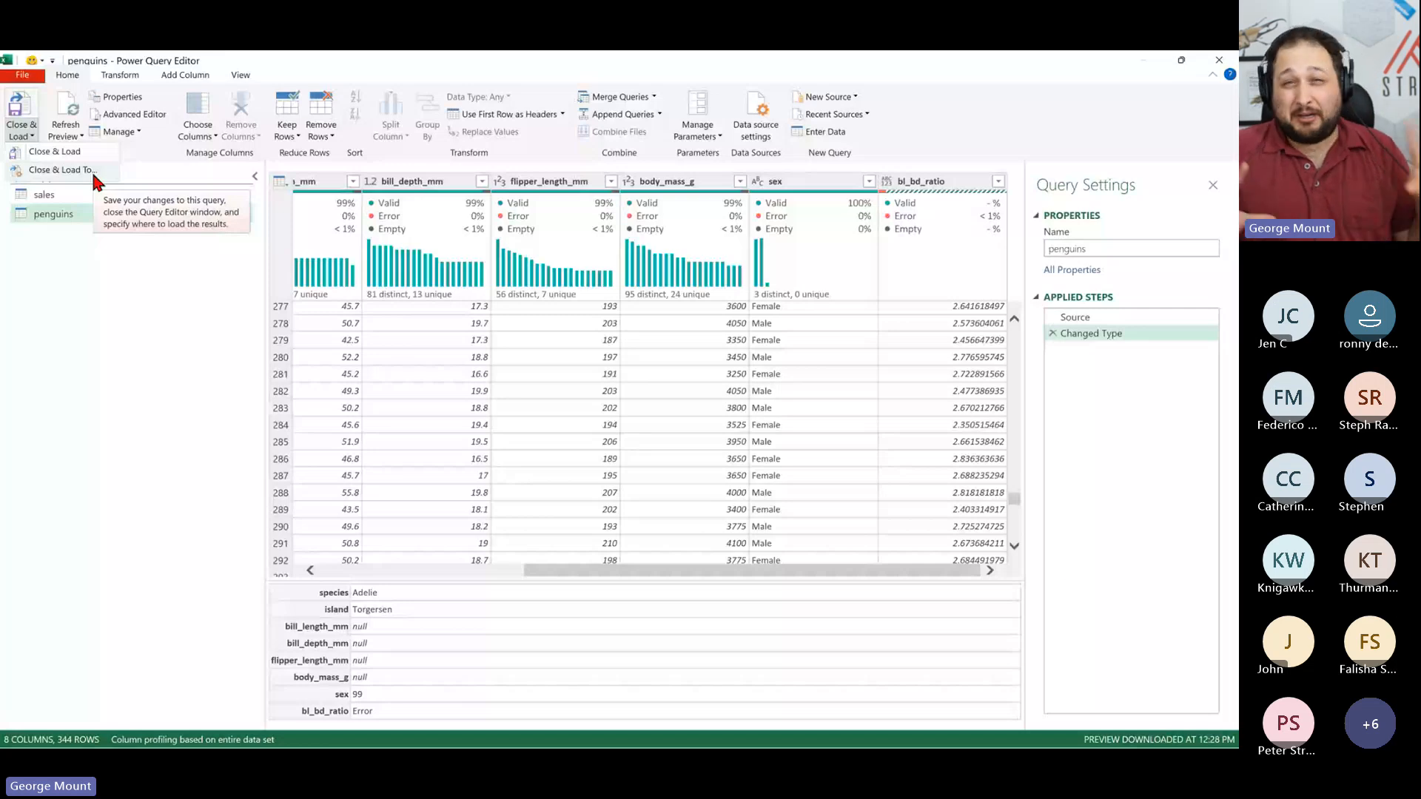
click(92, 171)
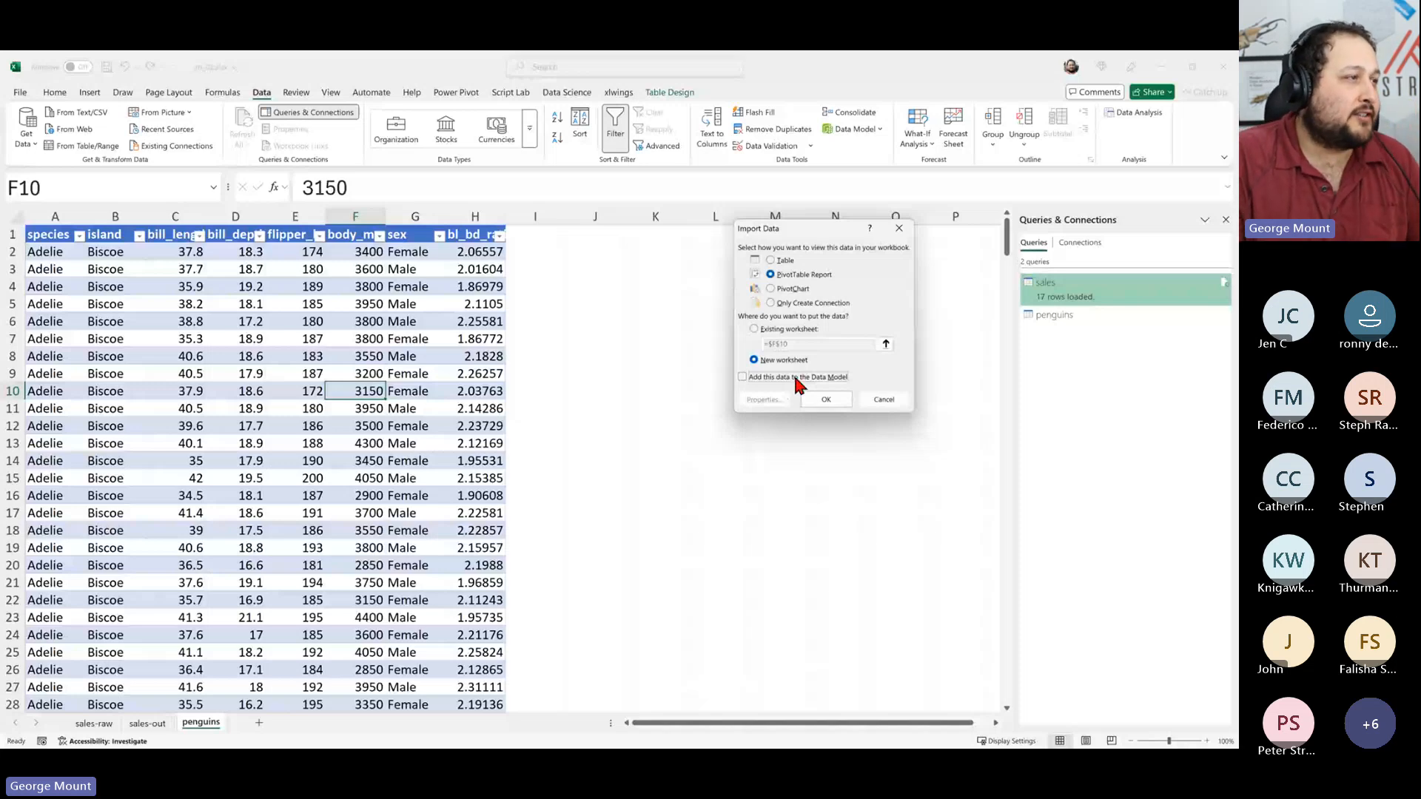
click(815, 398)
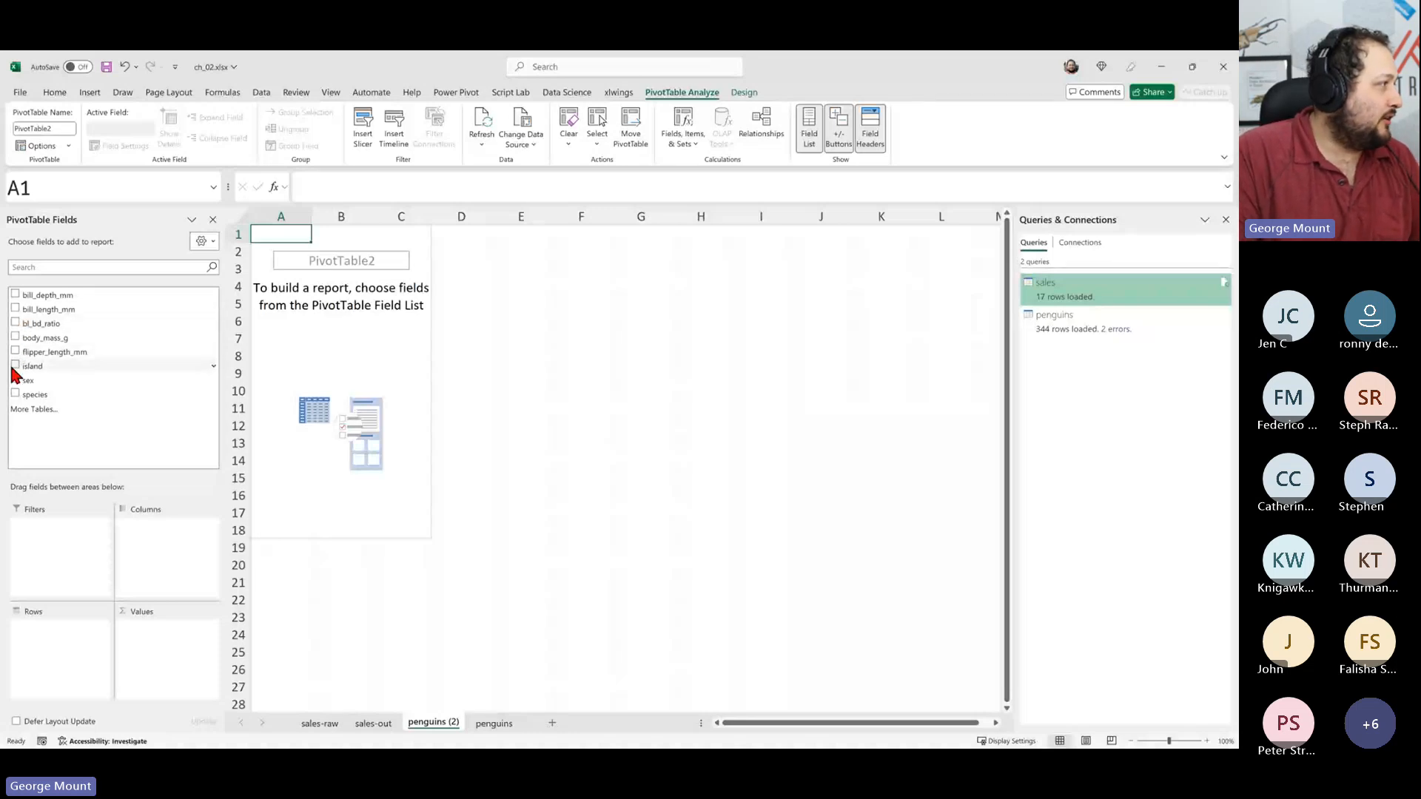
- Build the PivotTable with species as rows and the average of body_mass_g as values
click(14, 393)
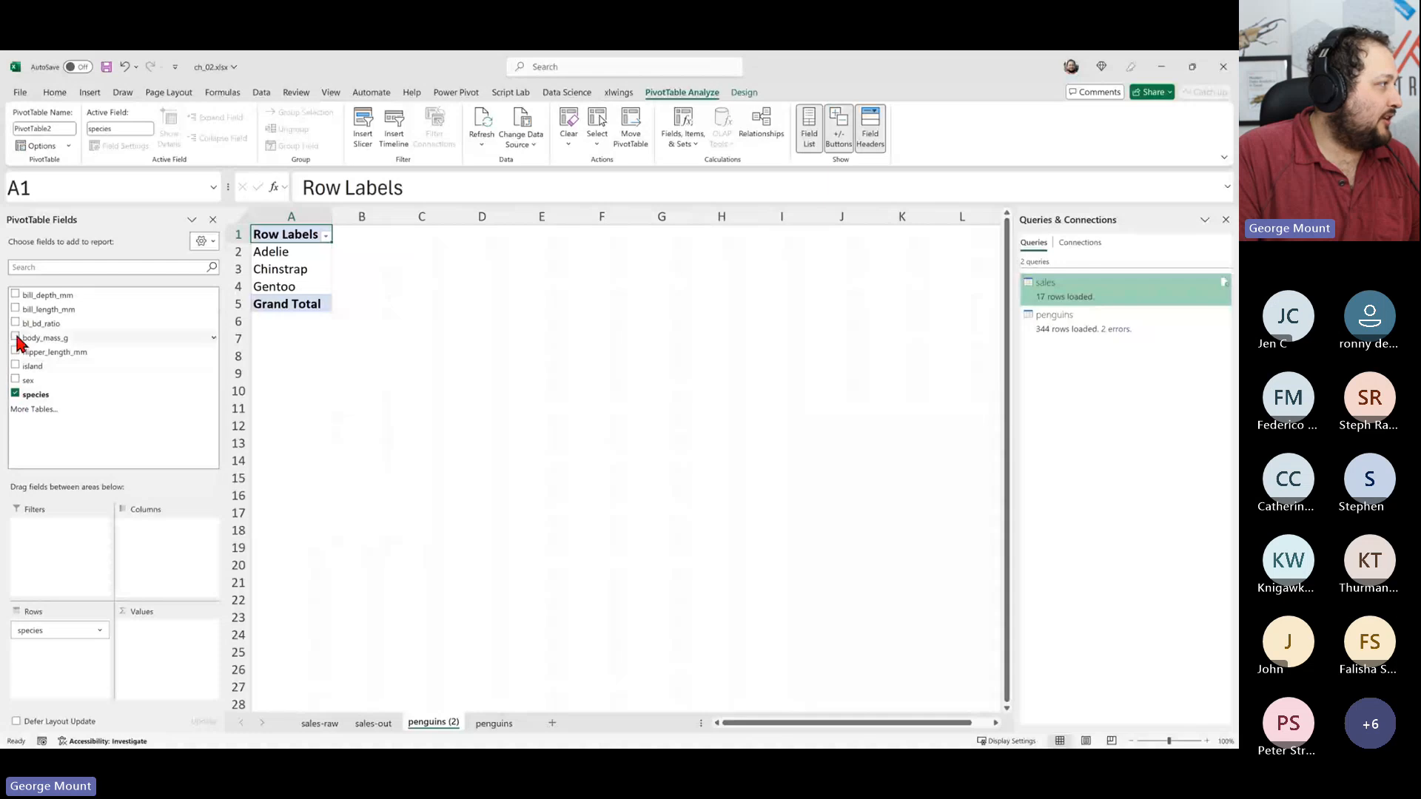
drag(18, 342, 170, 577)
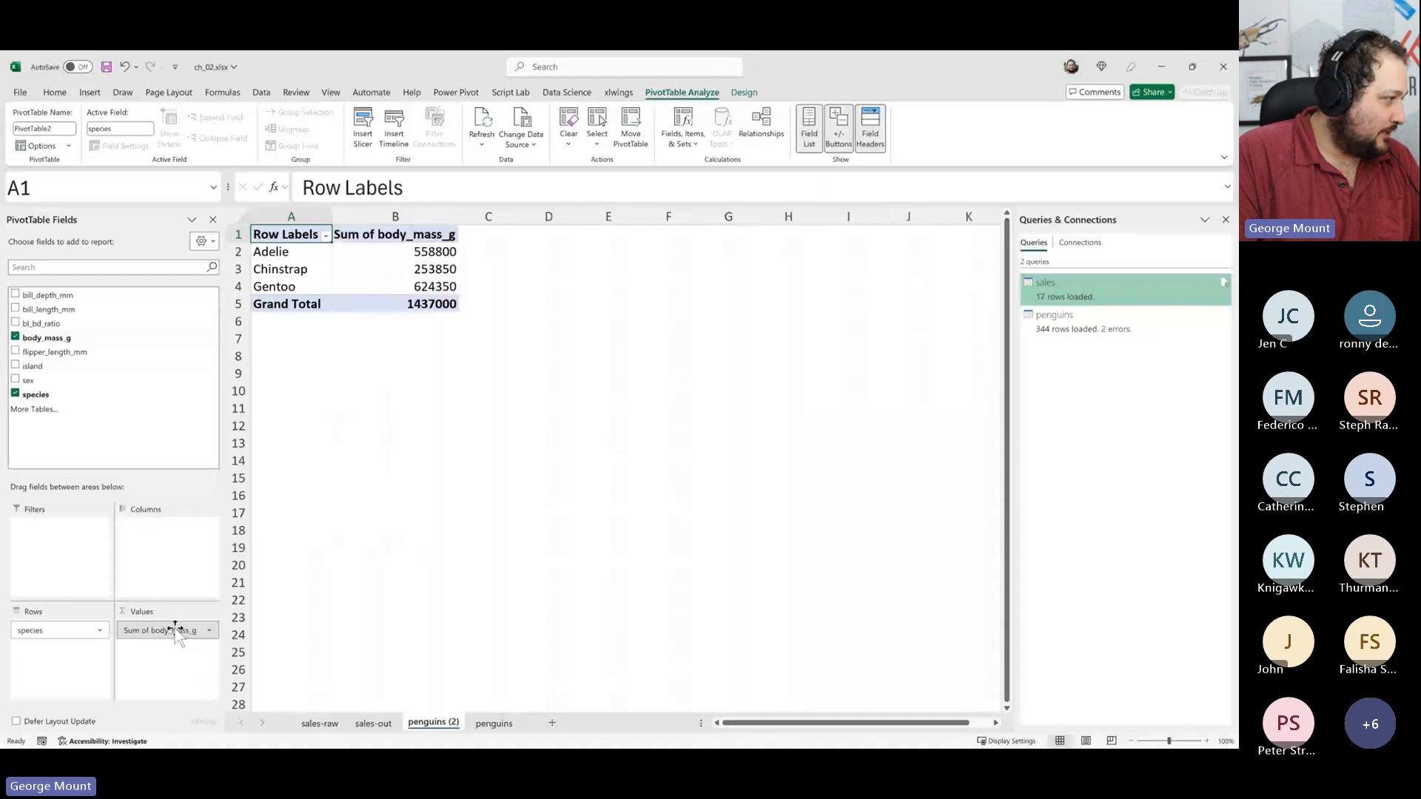
click(178, 635)
click(176, 620)
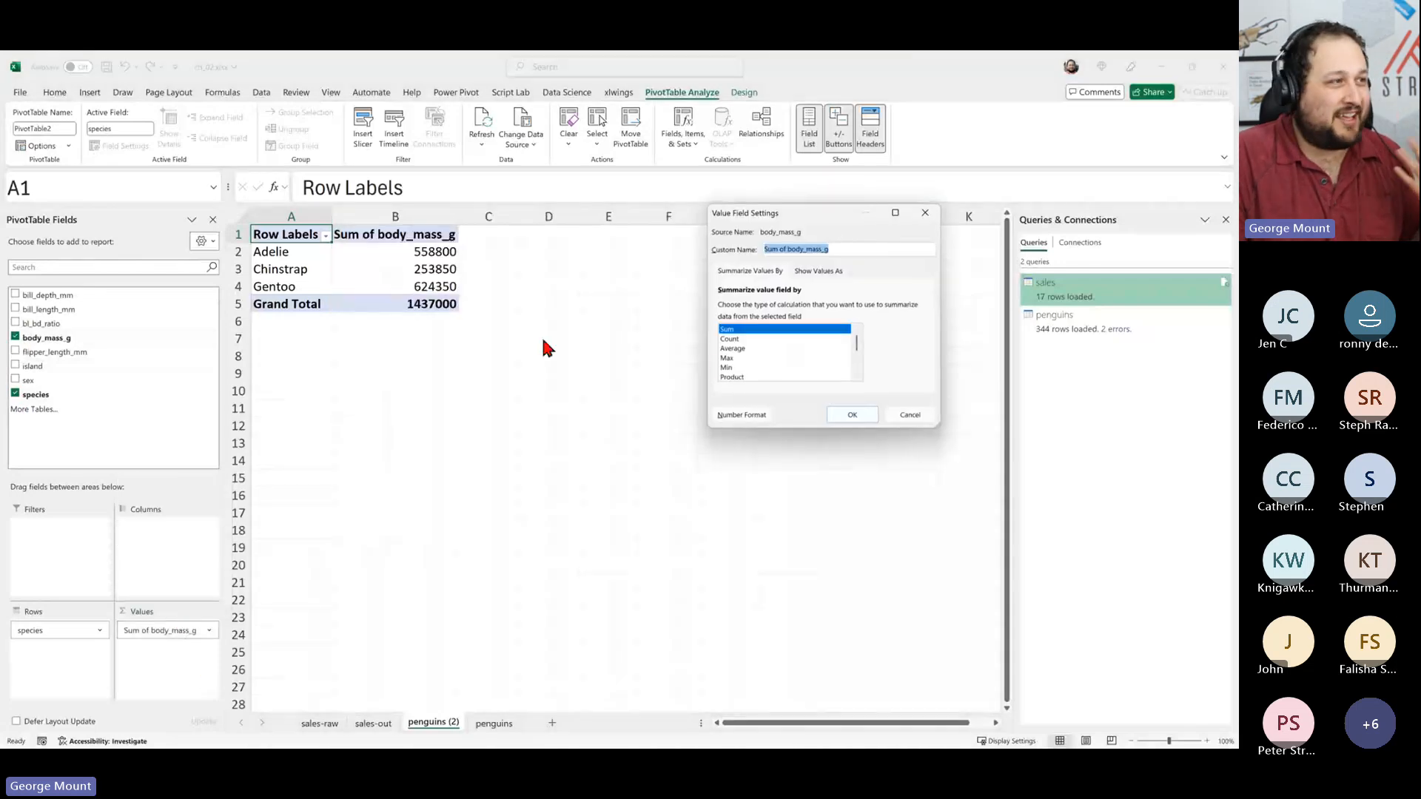
double_click(742, 348)
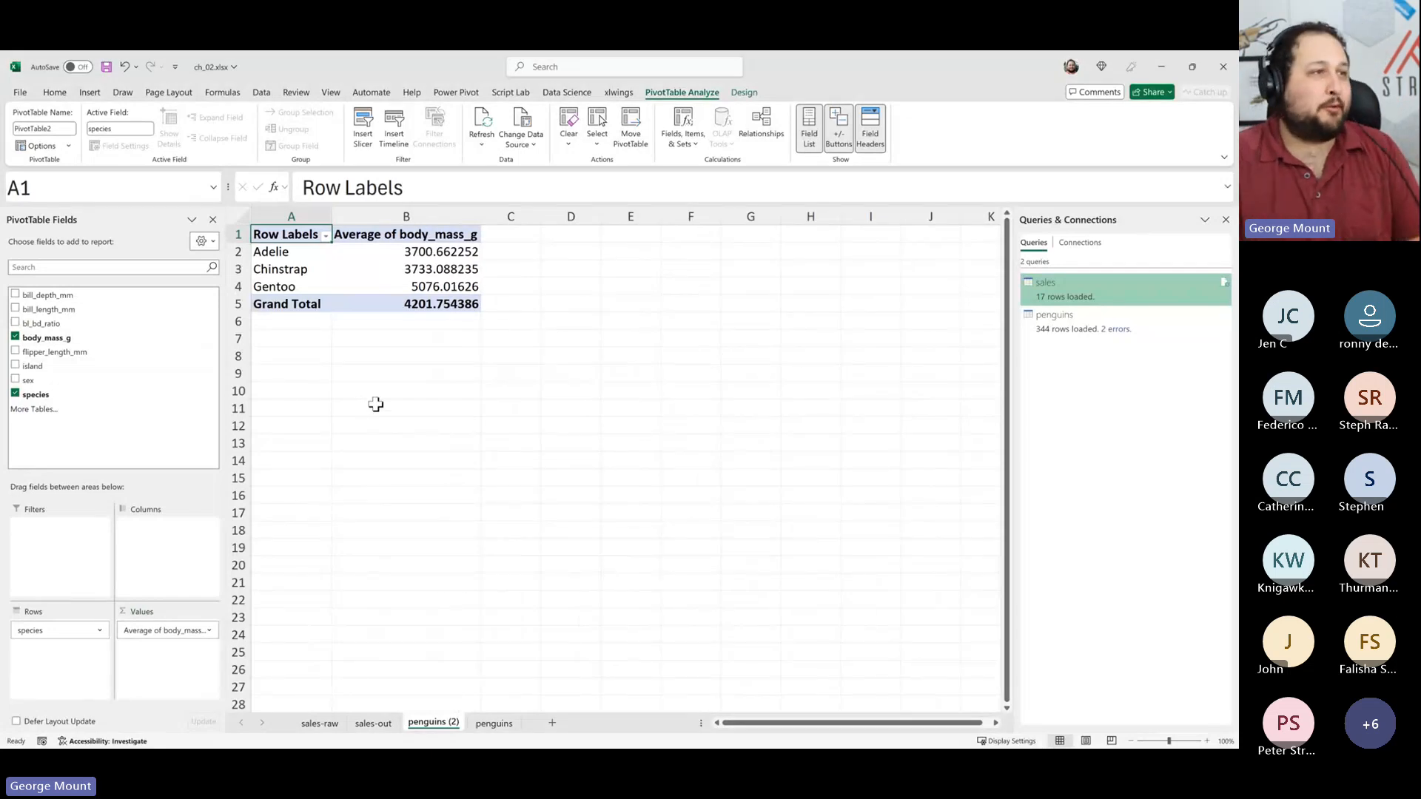
right_click(1083, 295)
click(1034, 371)
click(1067, 328)
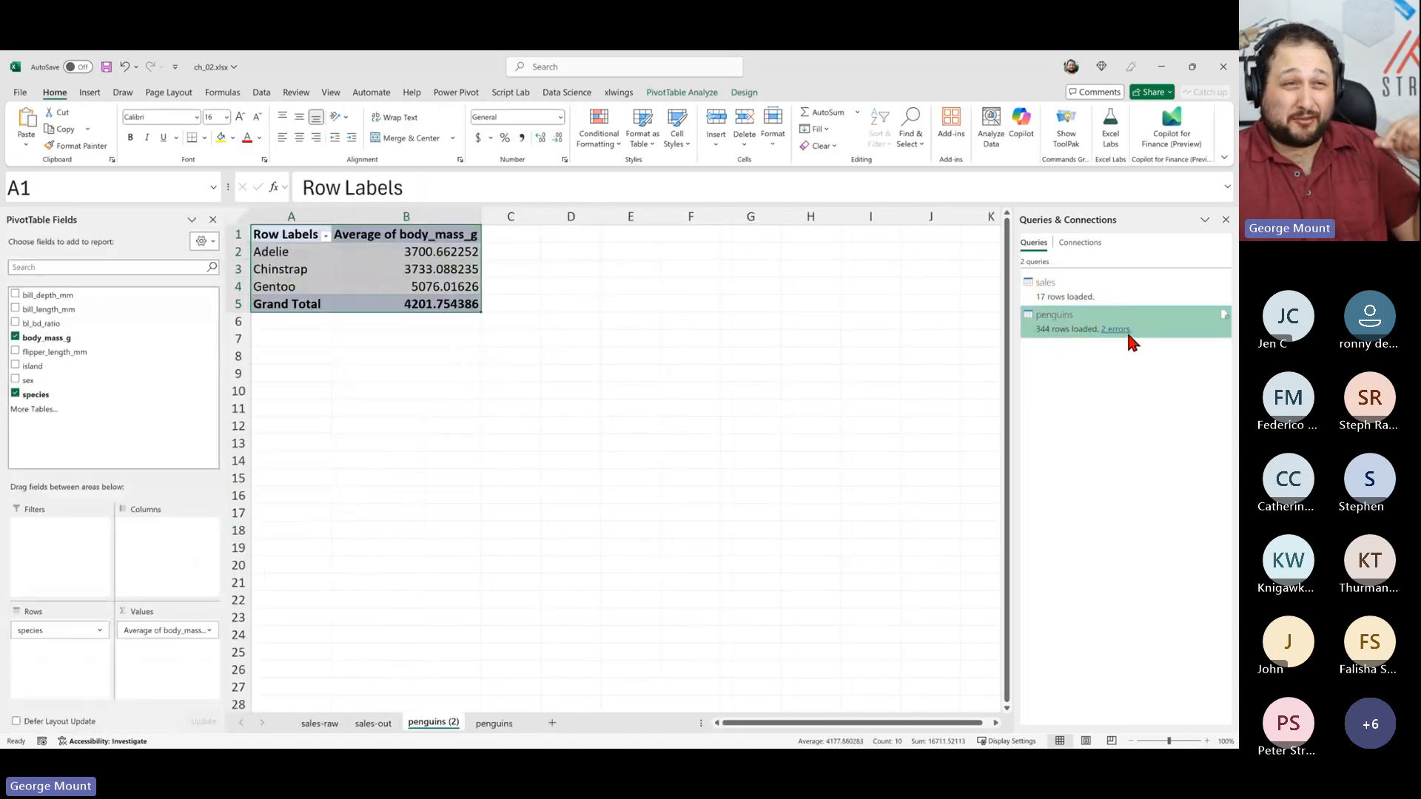
right_click(1169, 336)
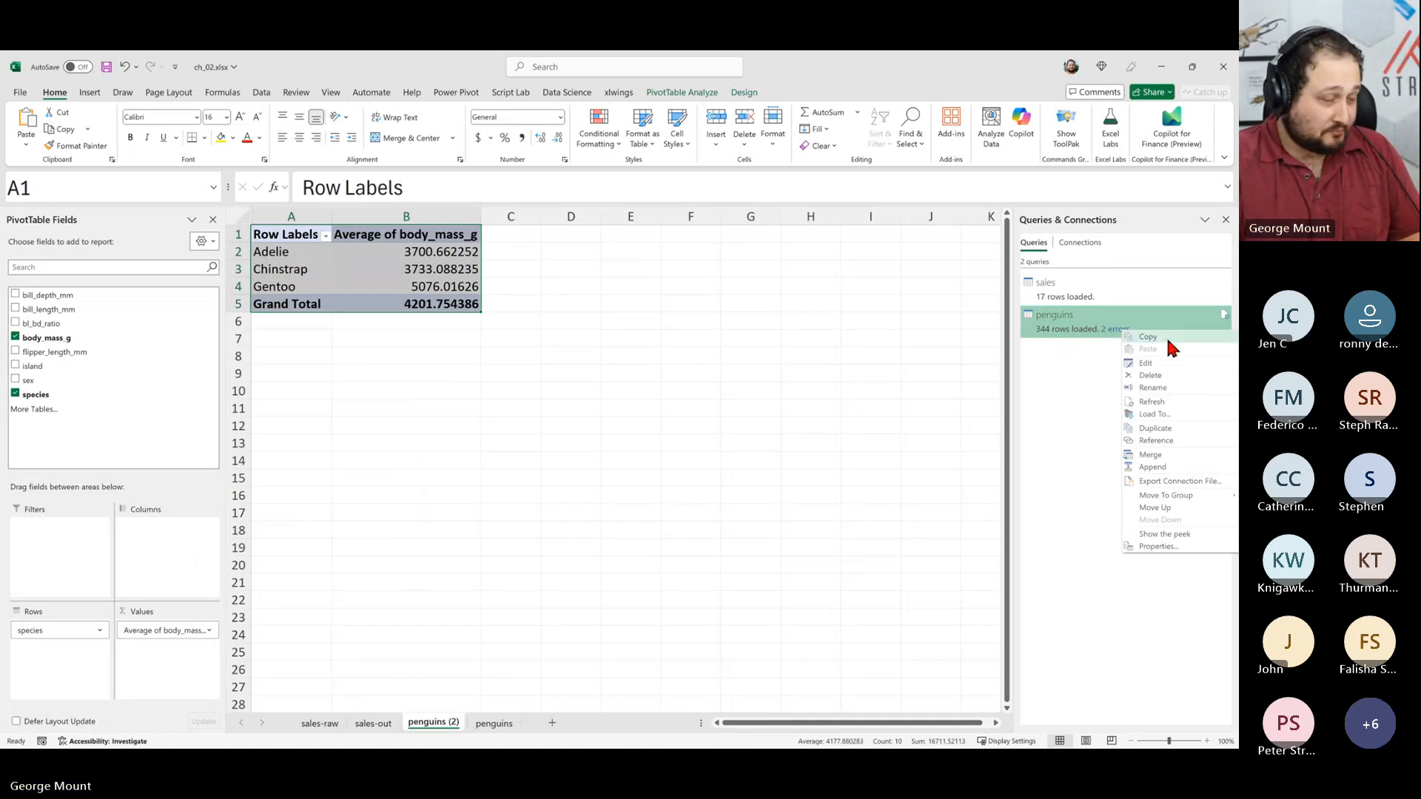
click(1172, 414)
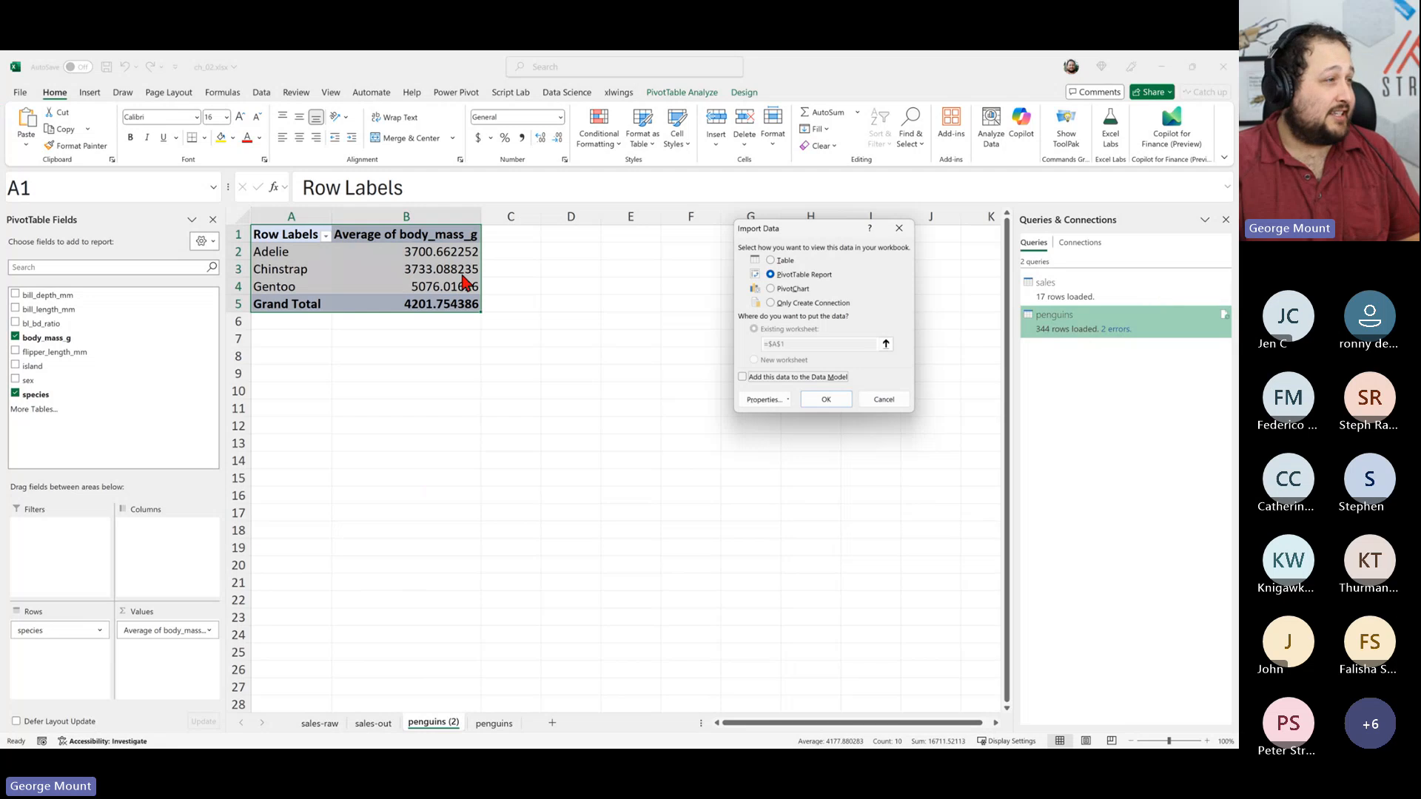
click(884, 400)
- Change the penguins query's load format from PivotTable Report to Table
click(268, 94)
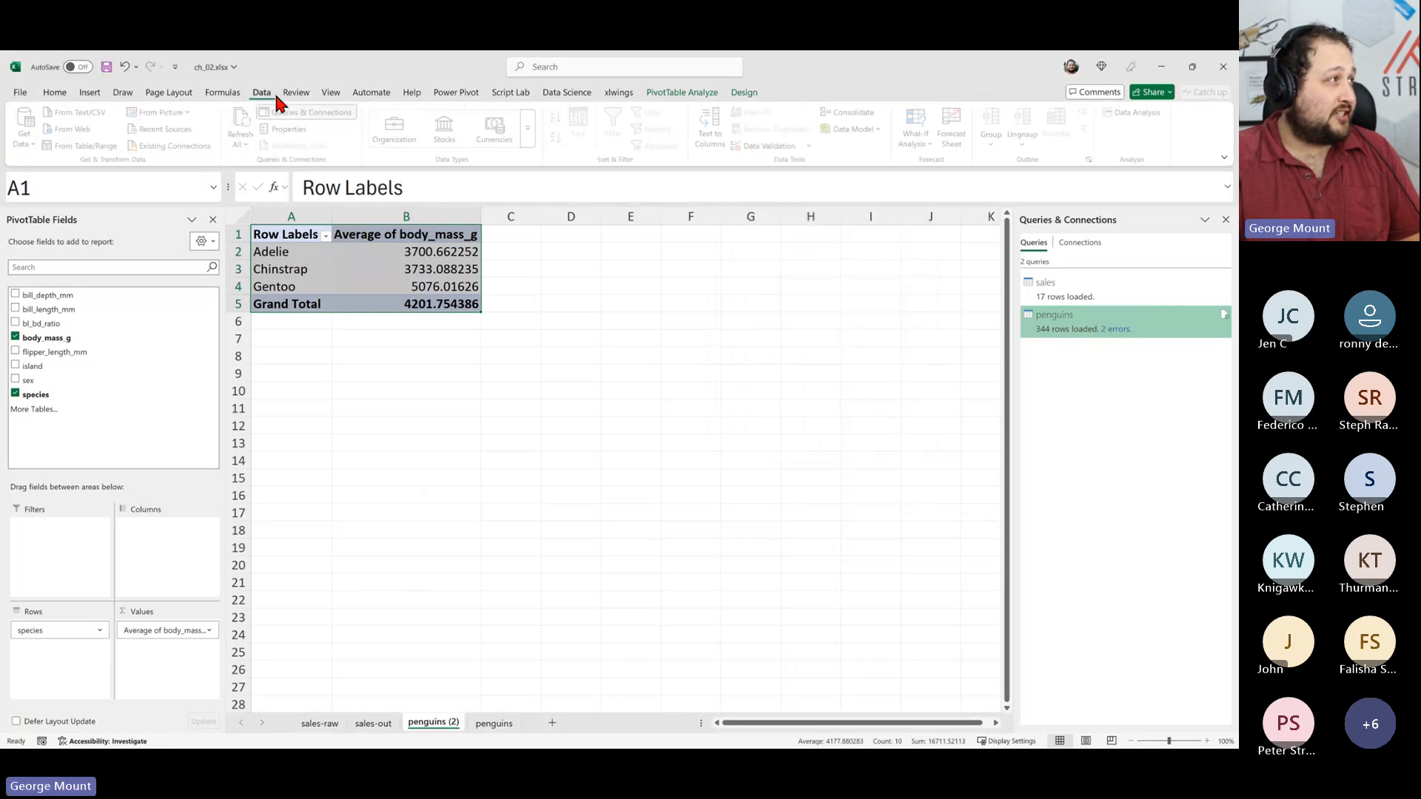
right_click(1131, 325)
click(1171, 414)
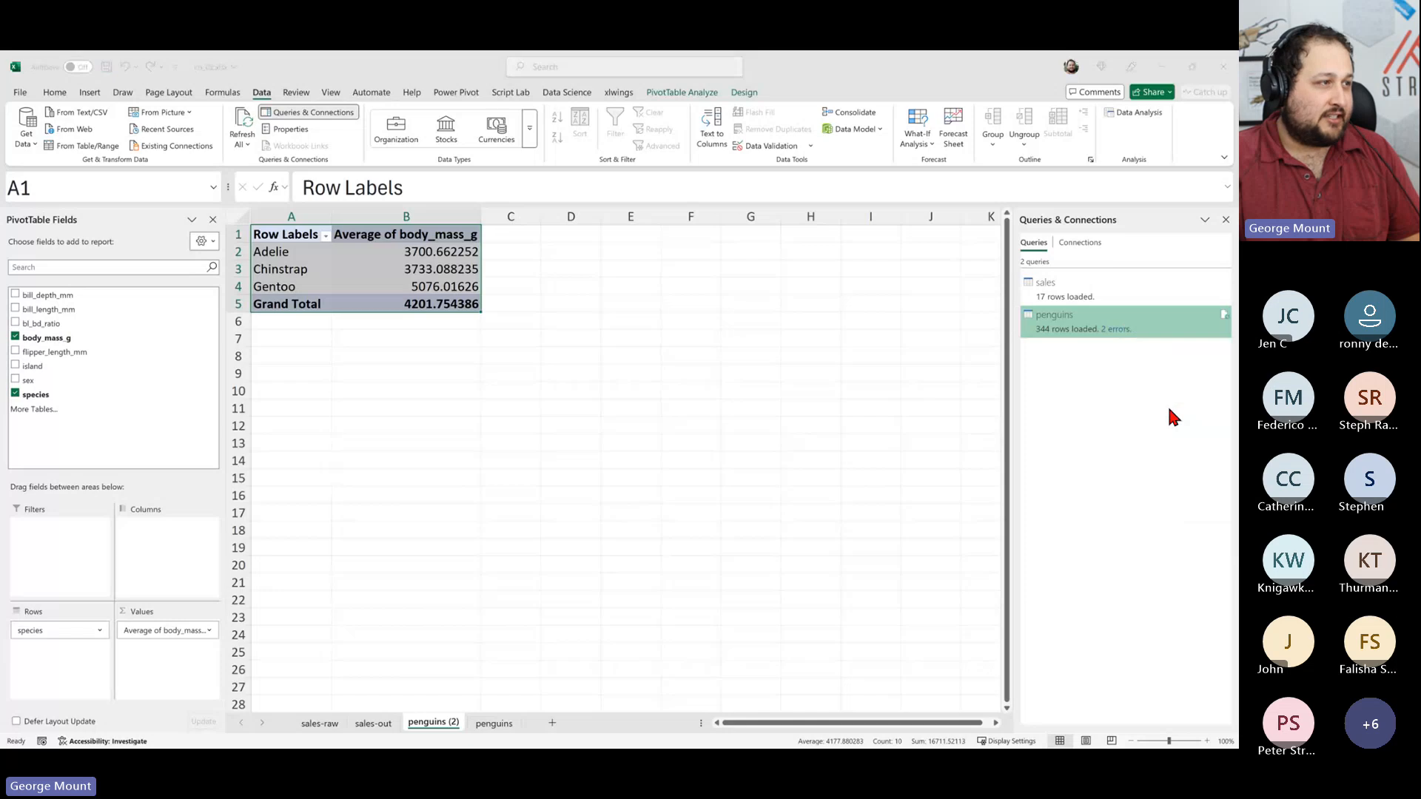
click(777, 260)
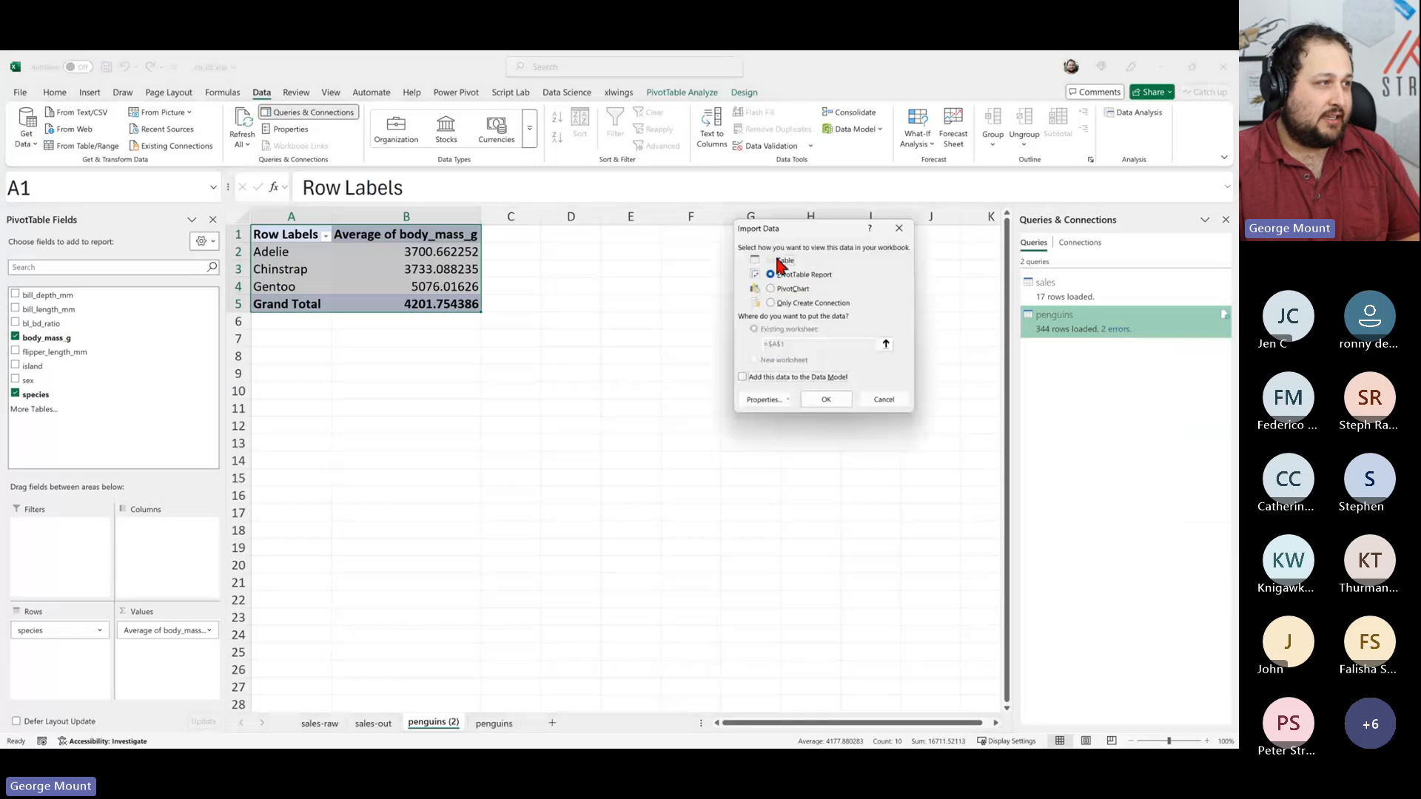
click(827, 401)
click(655, 455)
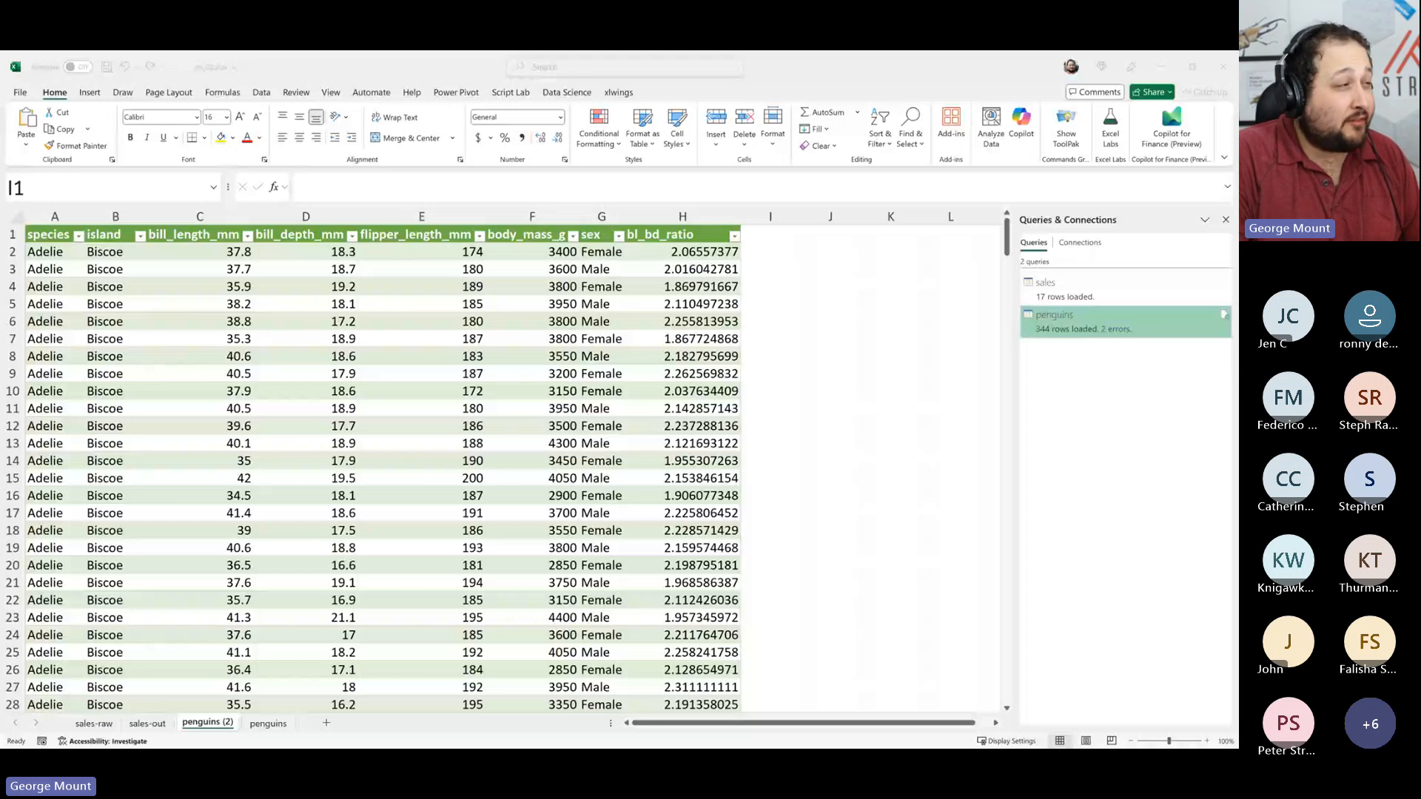
- Switch to the browser, look through the Stringfest Analytics events on Eventbrite, request more events, and return to the Excel workbook
key(alt+Tab)
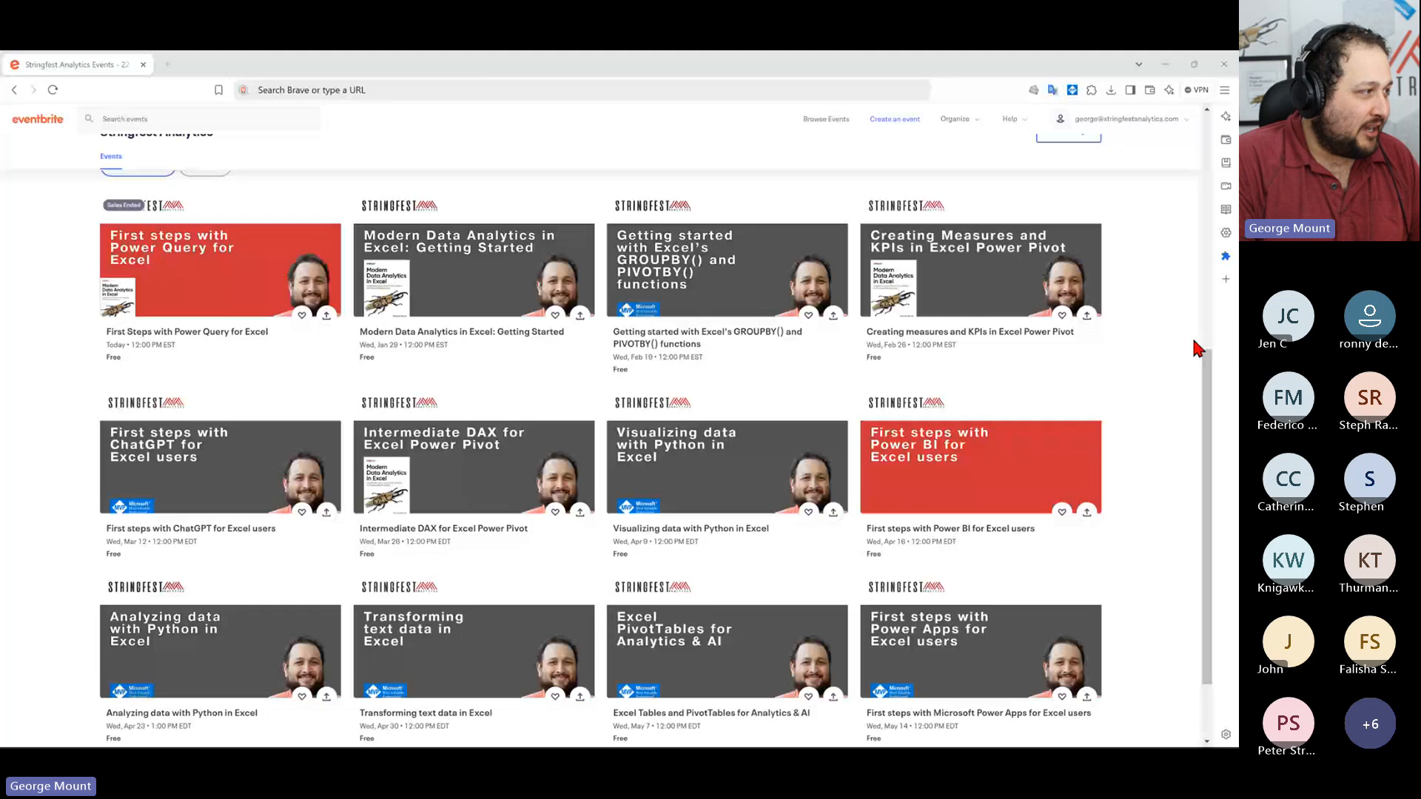
scroll(1197, 349, down, 2)
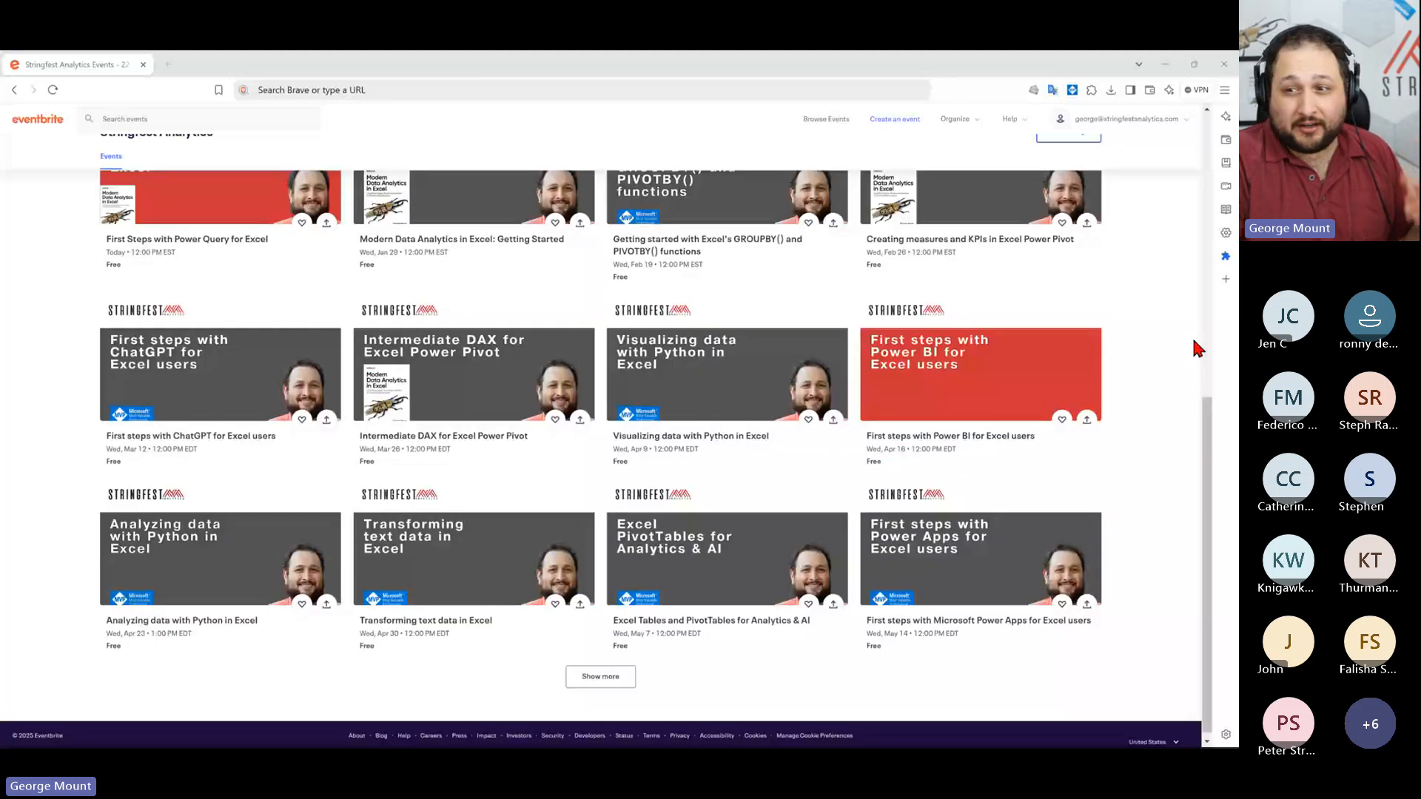
scroll(1198, 349, down, 1)
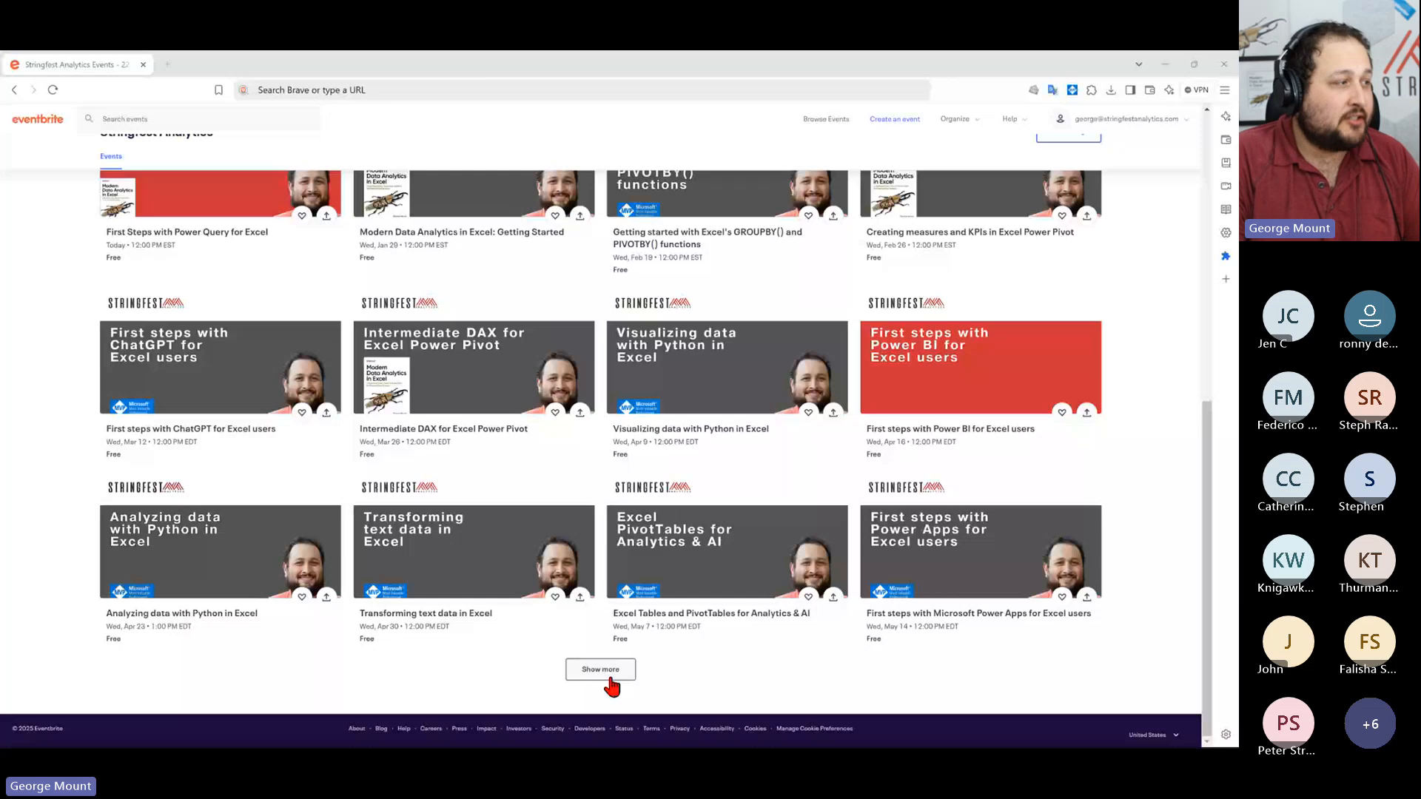
click(610, 678)
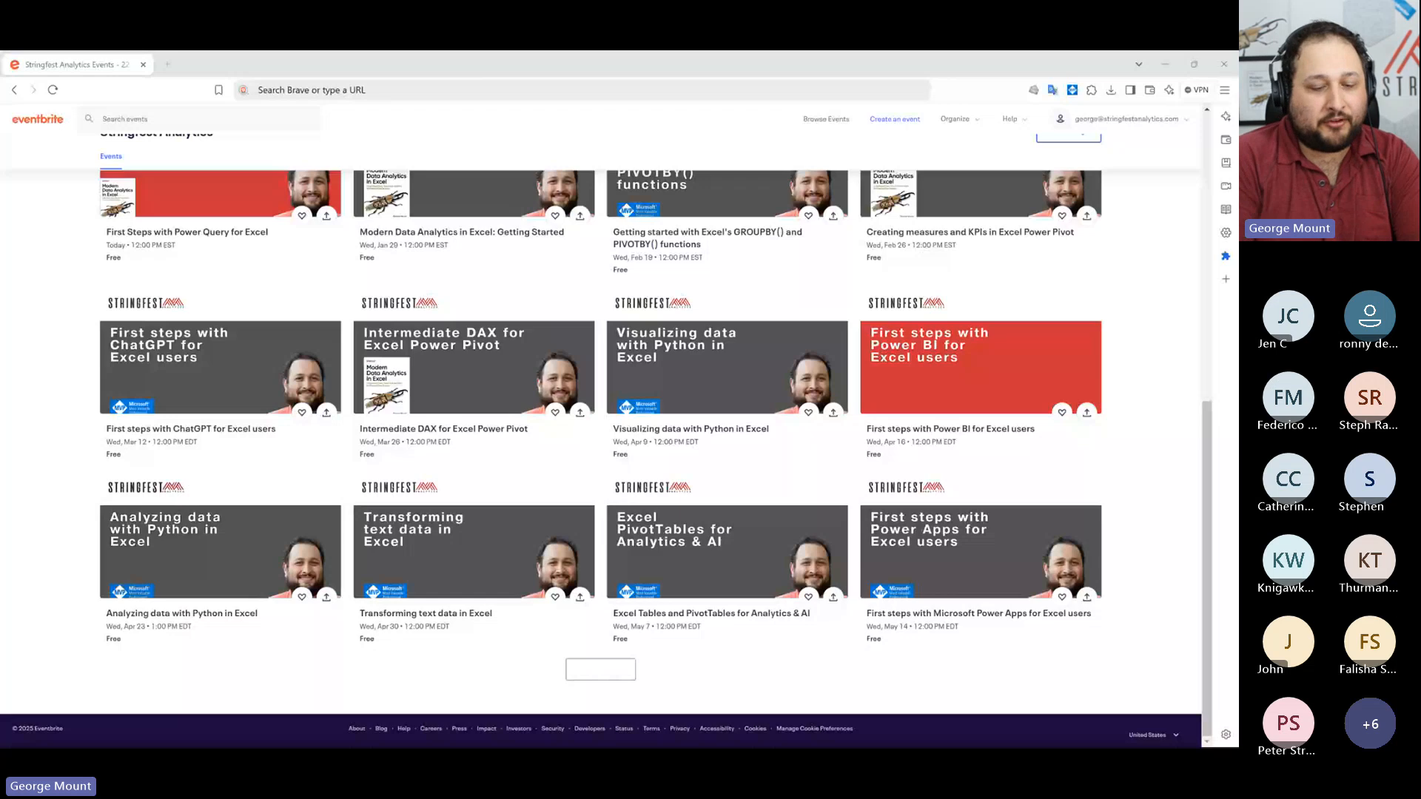
key(alt+Tab)
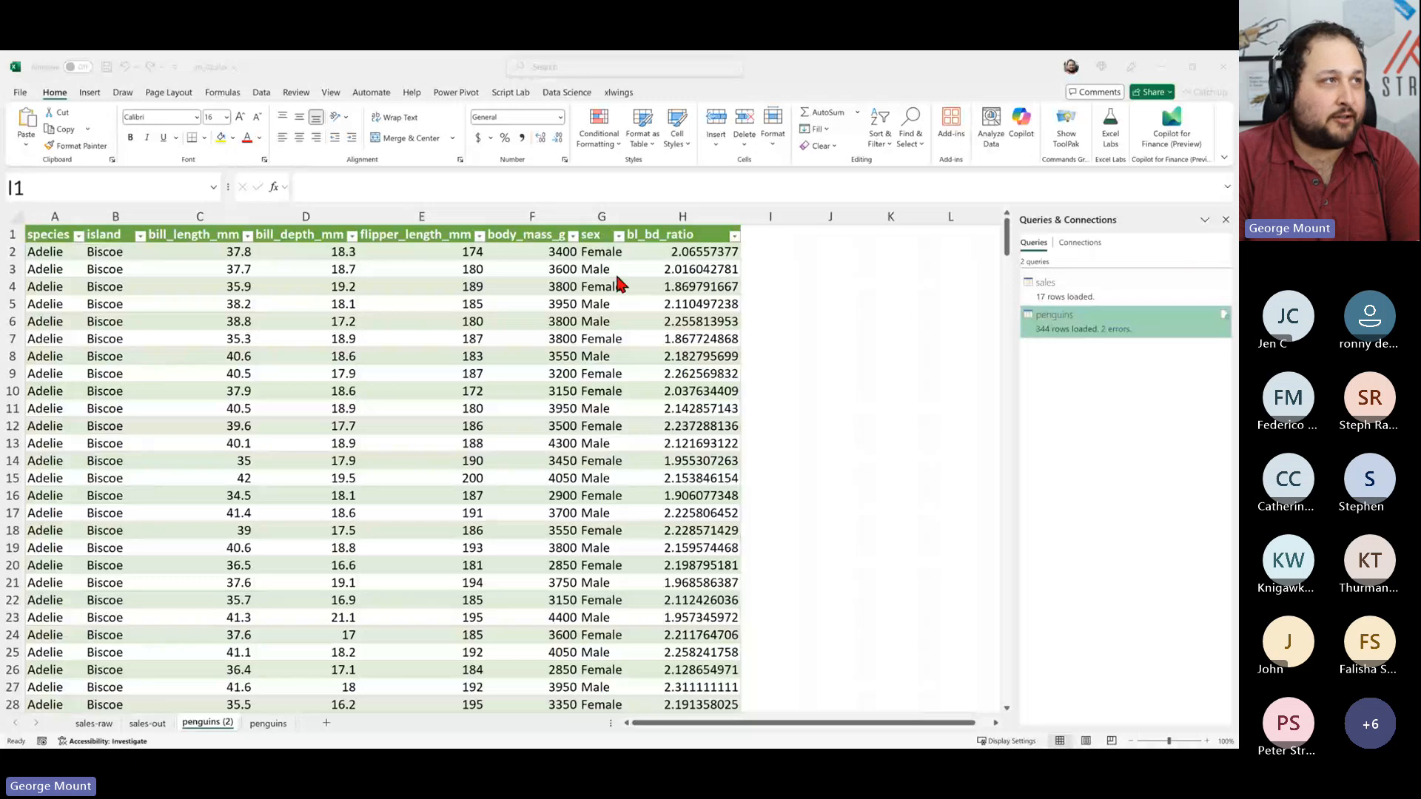
- Bring up the Stringfest Analytics event feedback page in the browser, look over the form's questions, and return to the Excel workbook
drag(619, 132, 362, 52)
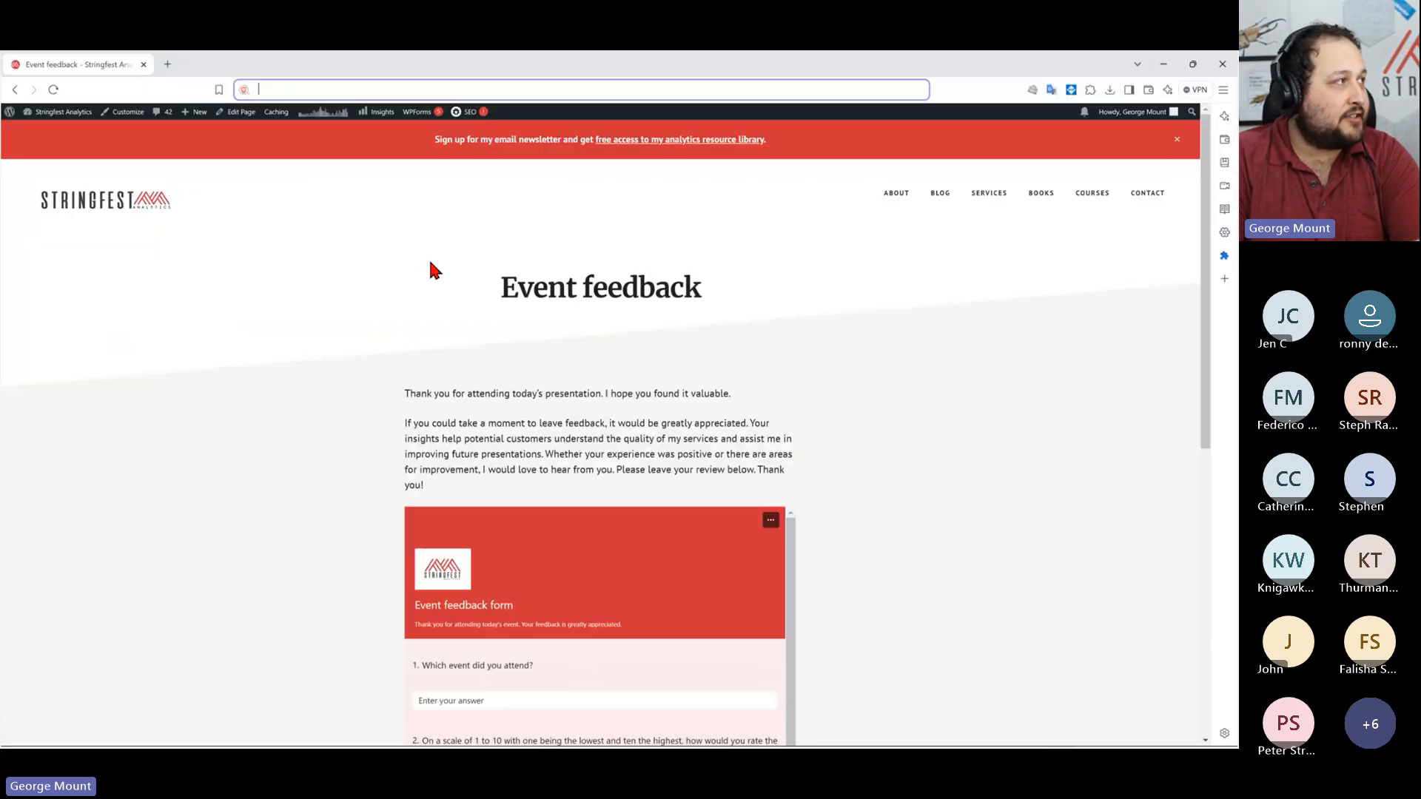
click(294, 311)
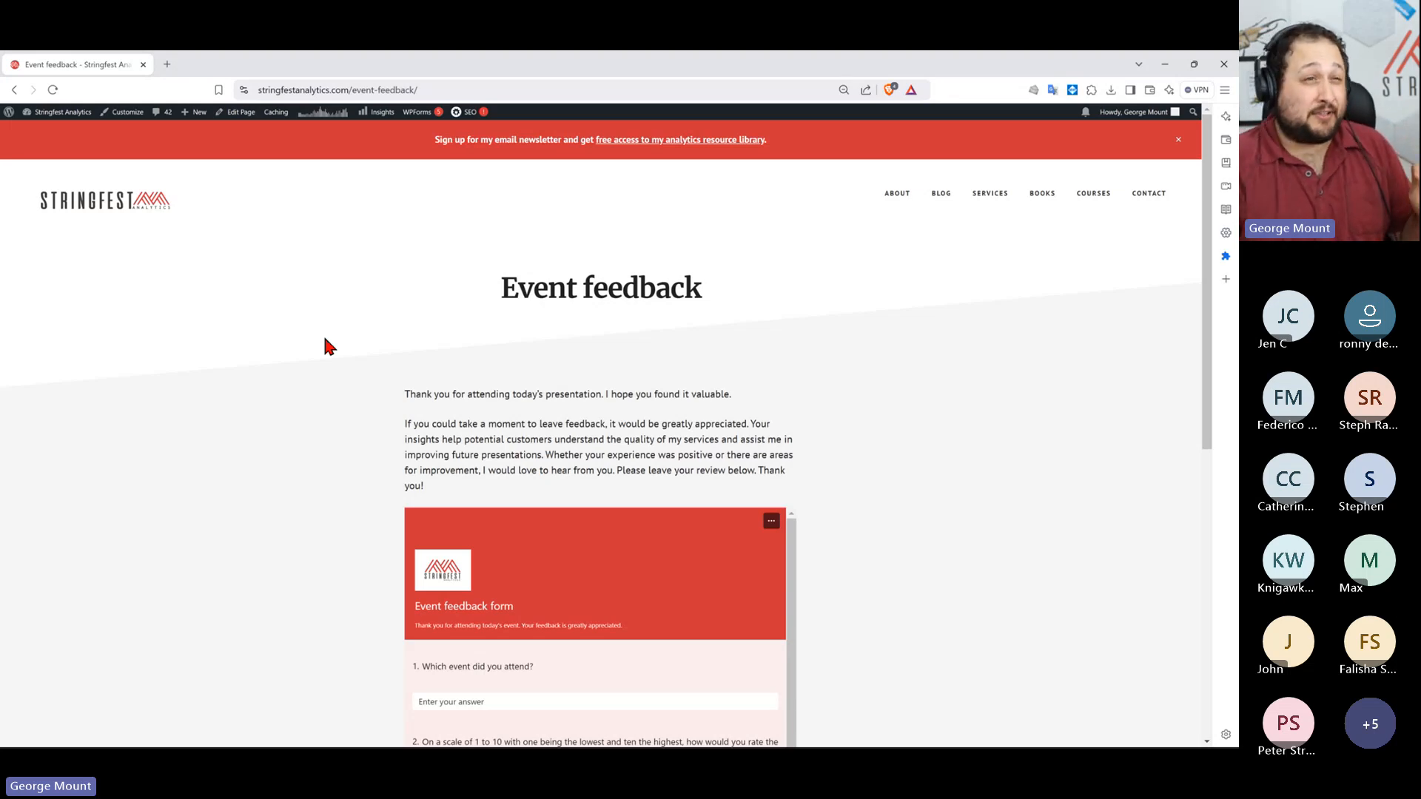
scroll(333, 348, down, 3)
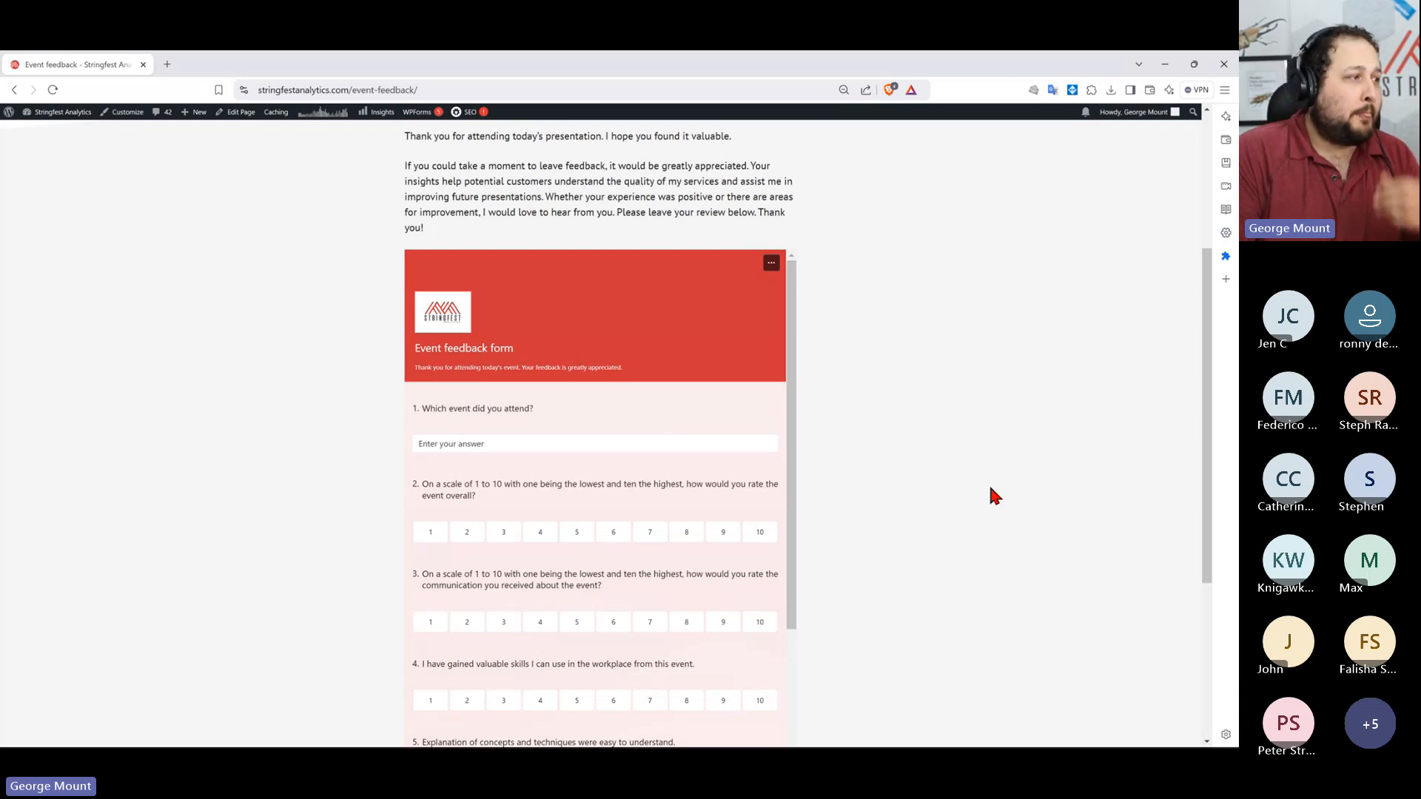
click(1166, 66)
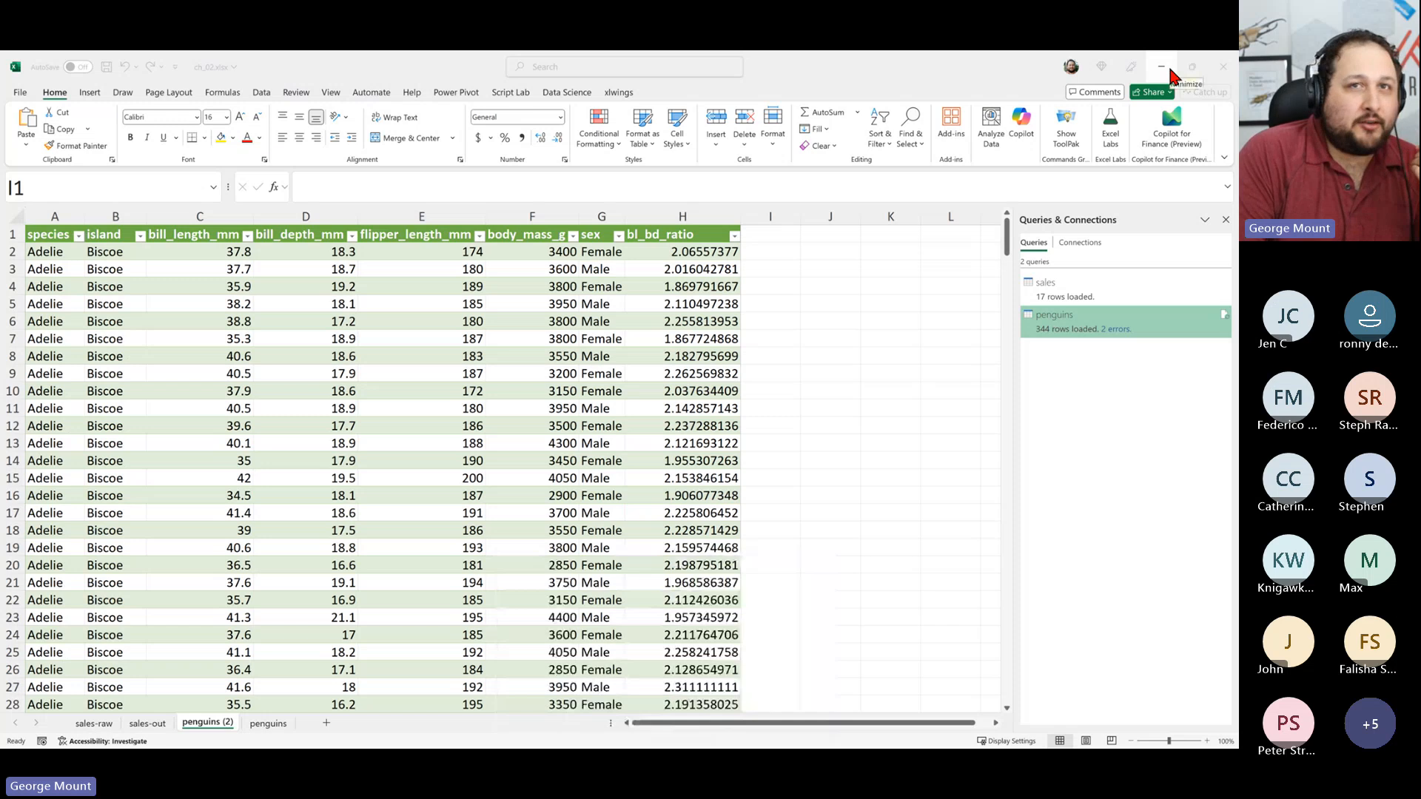